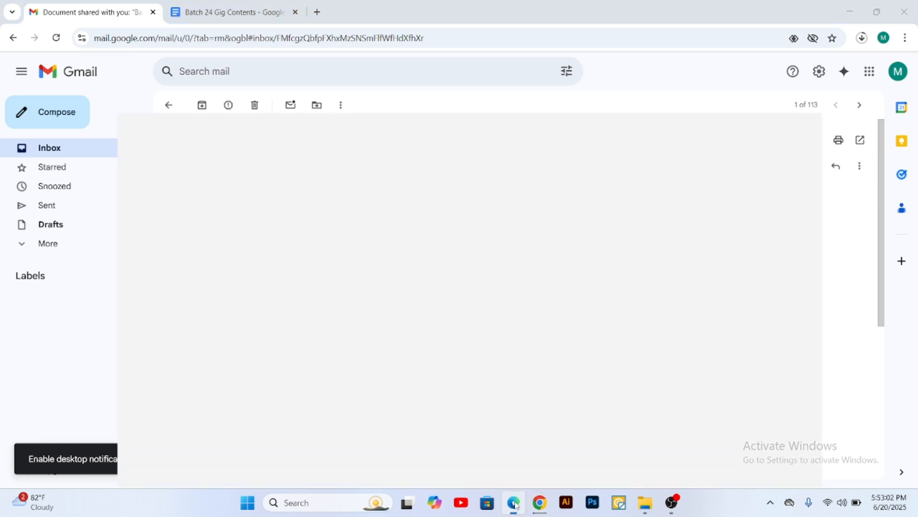
Step: Switch to the Fiverr seller profile and open its Gigs quick link to reach the gig creation form
click(711, 221)
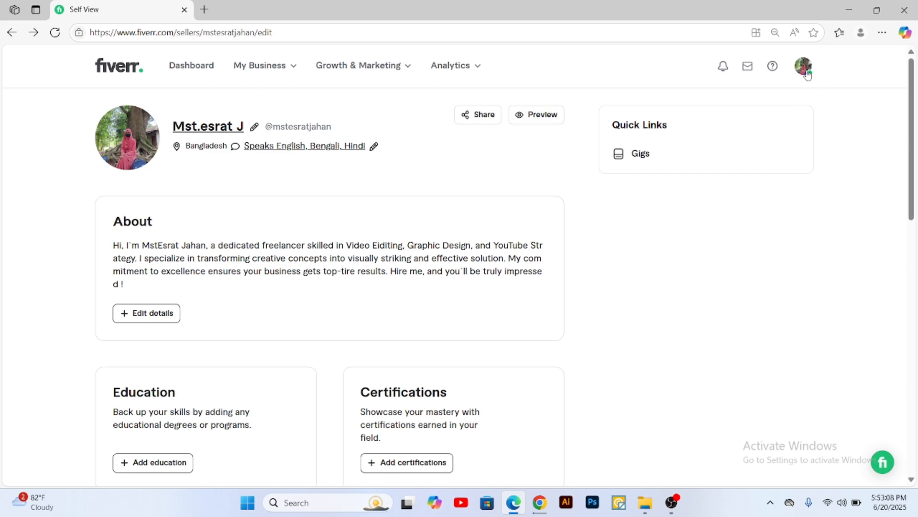
scroll(224, 346, down, 5)
scroll(220, 350, up, 3)
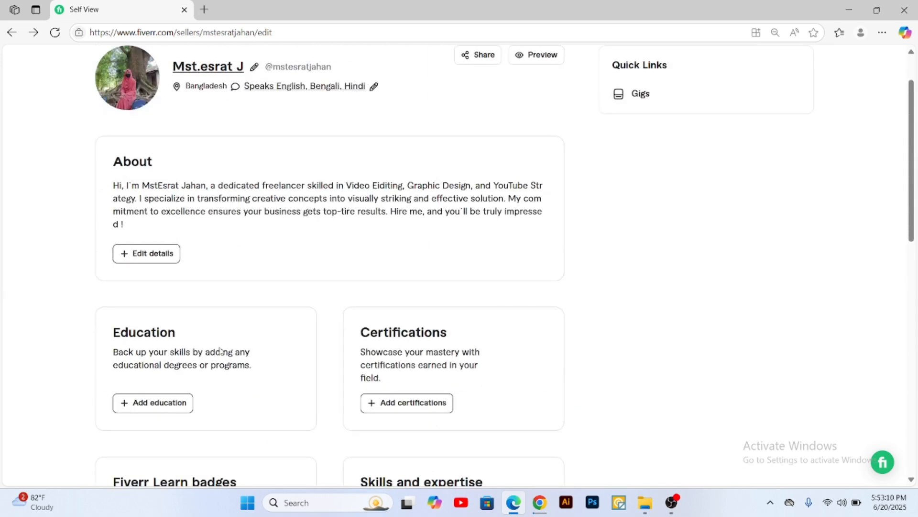
scroll(754, 194, up, 1)
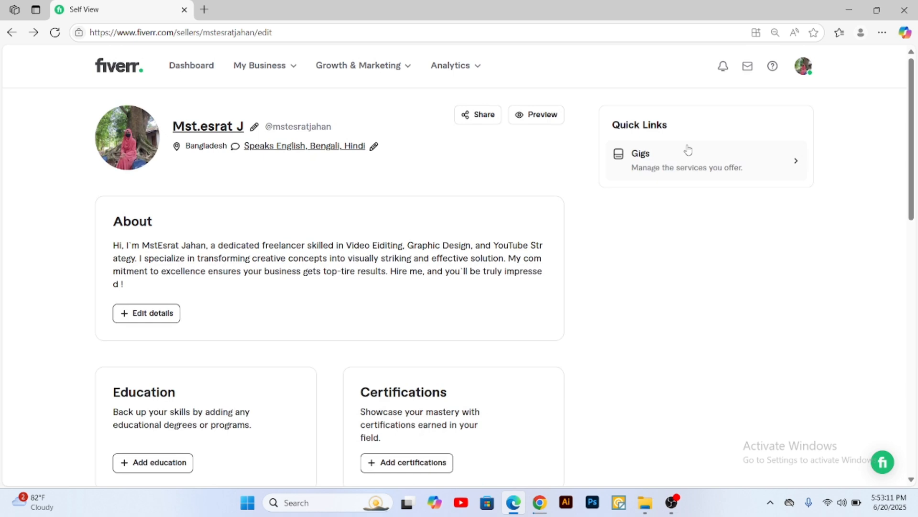
click(660, 161)
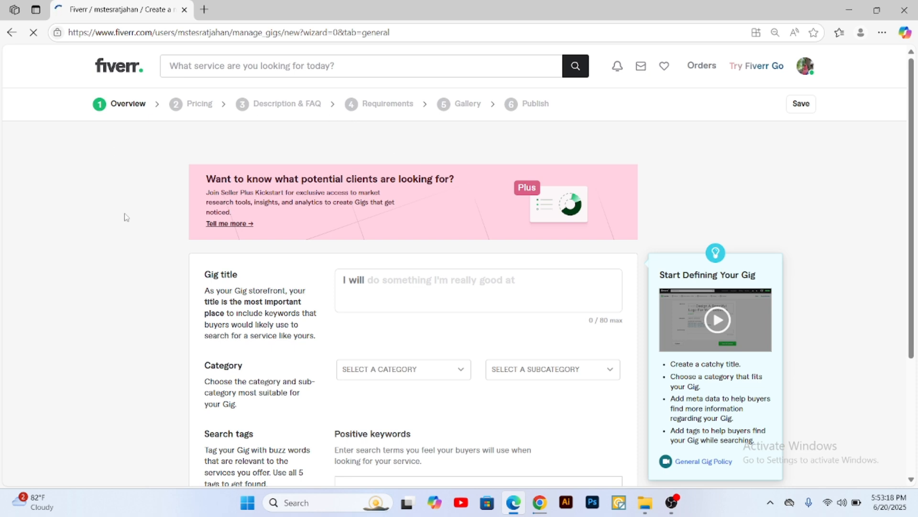
Step: Return to the freelancer profile from the account options and reopen the gig creation form through My Business
click(806, 70)
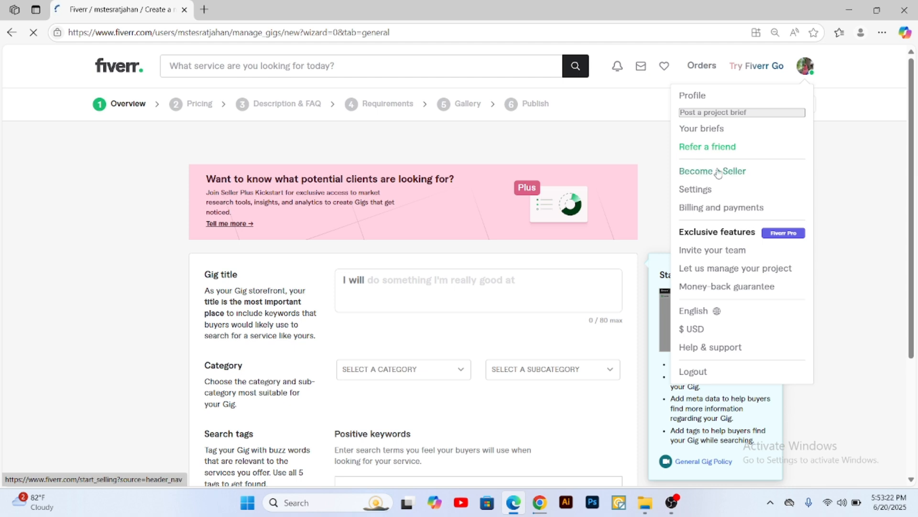
click(697, 95)
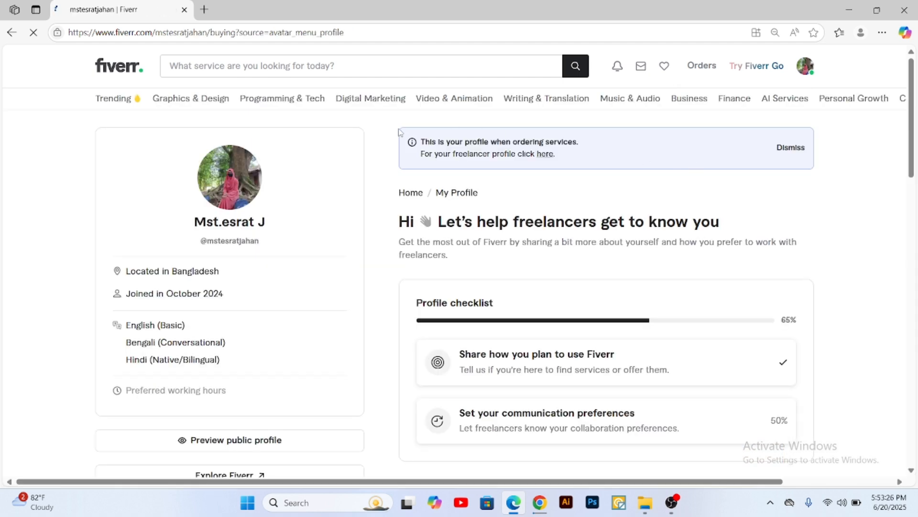
click(547, 160)
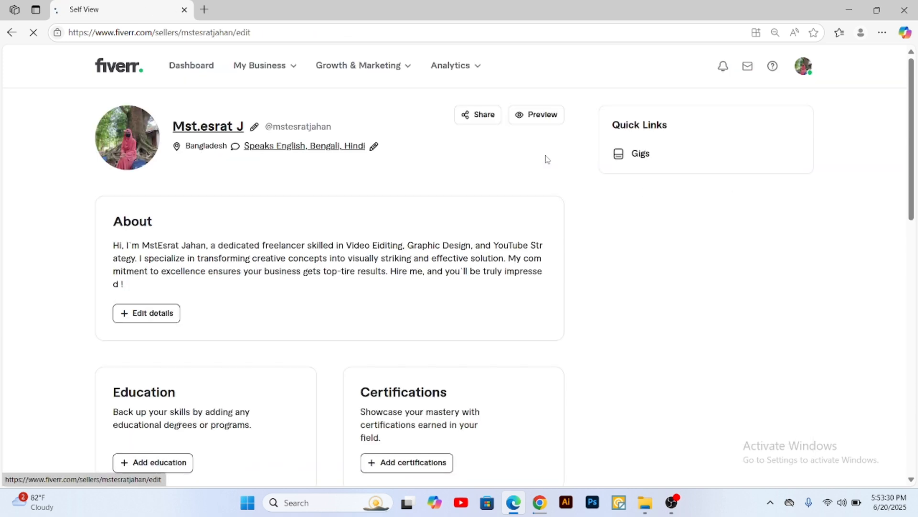
mouse_move(273, 74)
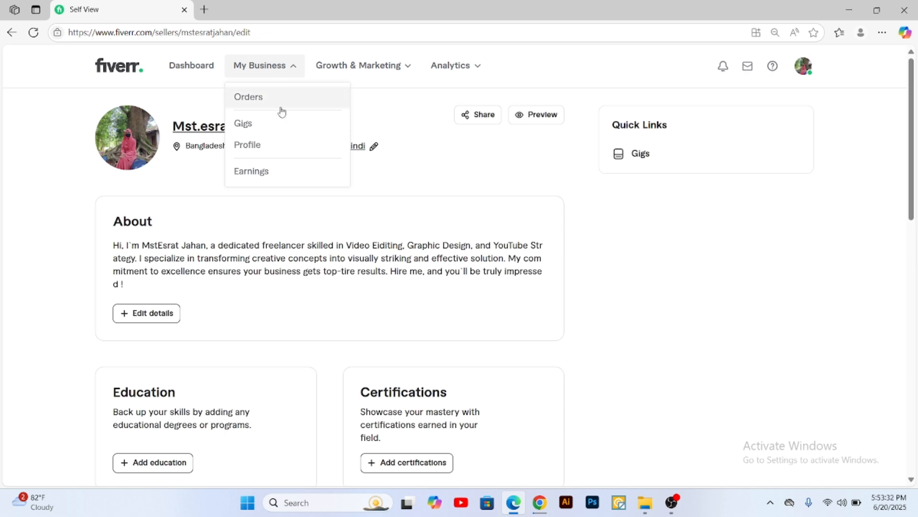
click(275, 124)
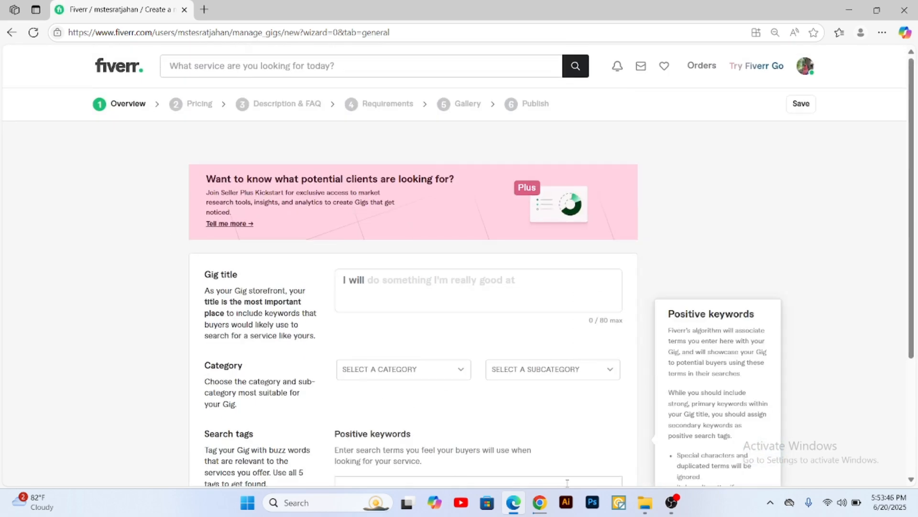
Step: Switch to the Batch 24 Gig Contents document in Chrome and review its gig category and tagline
click(536, 502)
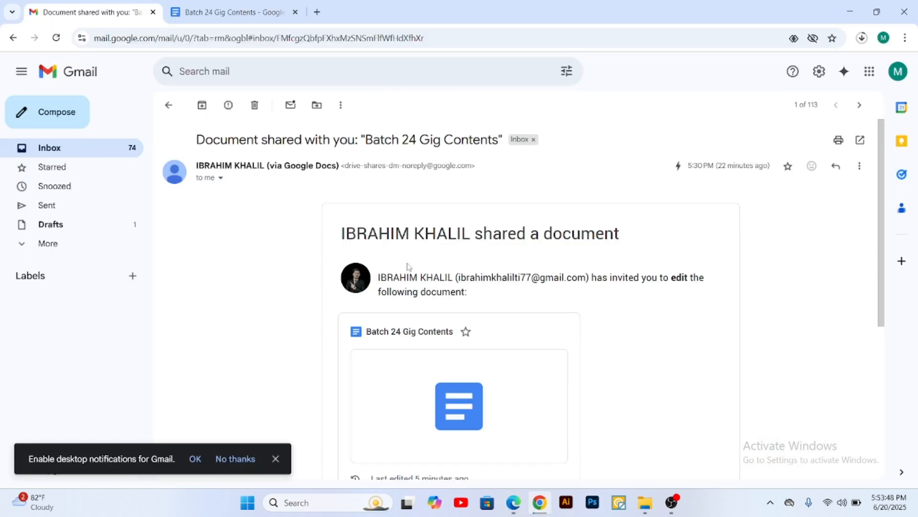
click(230, 13)
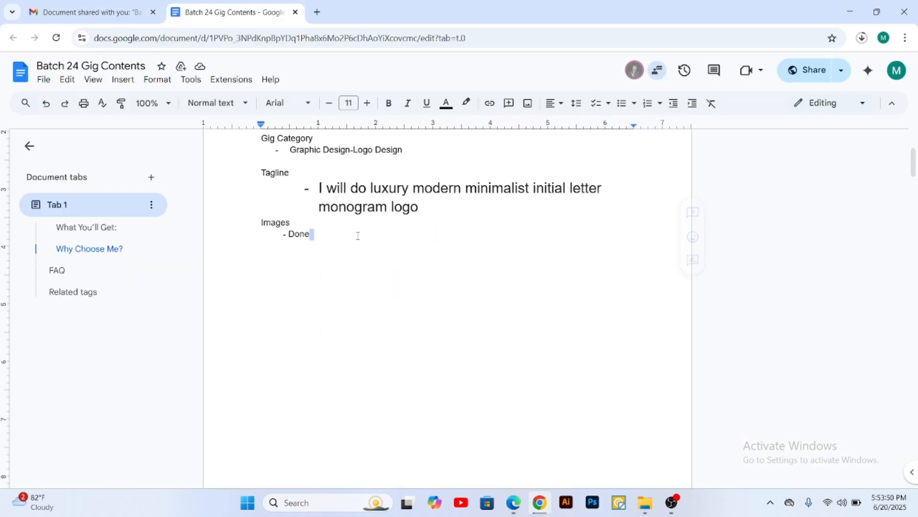
double_click(404, 207)
drag(366, 204, 243, 175)
drag(415, 160, 258, 138)
click(413, 156)
drag(409, 151, 267, 139)
click(416, 154)
Step: Review the gig description, logo style and file format sections of the Batch 24 Gig Contents document
scroll(397, 235, down, 3)
scroll(397, 234, down, 5)
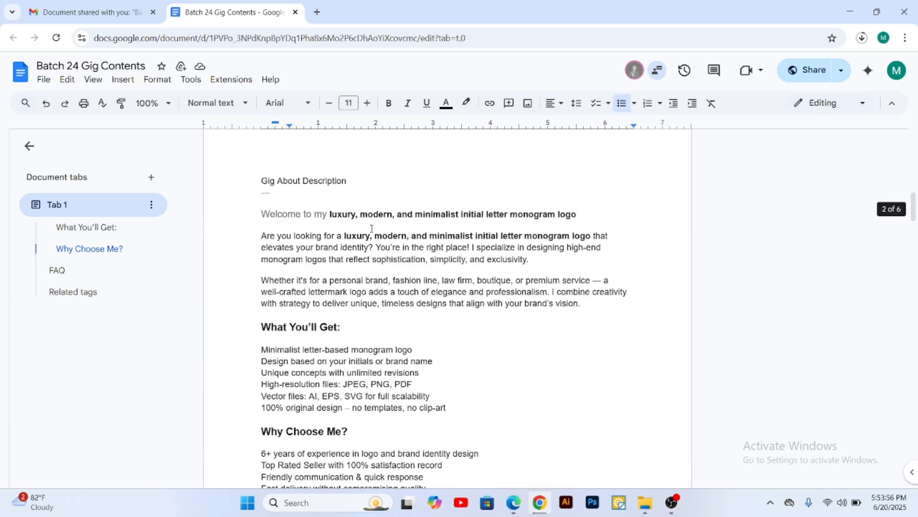
scroll(273, 209, down, 10)
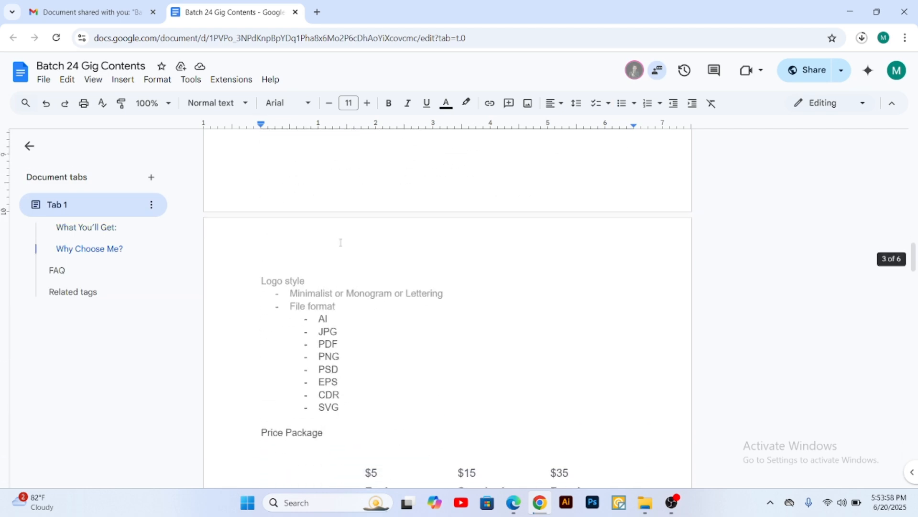
drag(262, 161, 453, 176)
click(440, 176)
drag(348, 174, 487, 186)
click(451, 178)
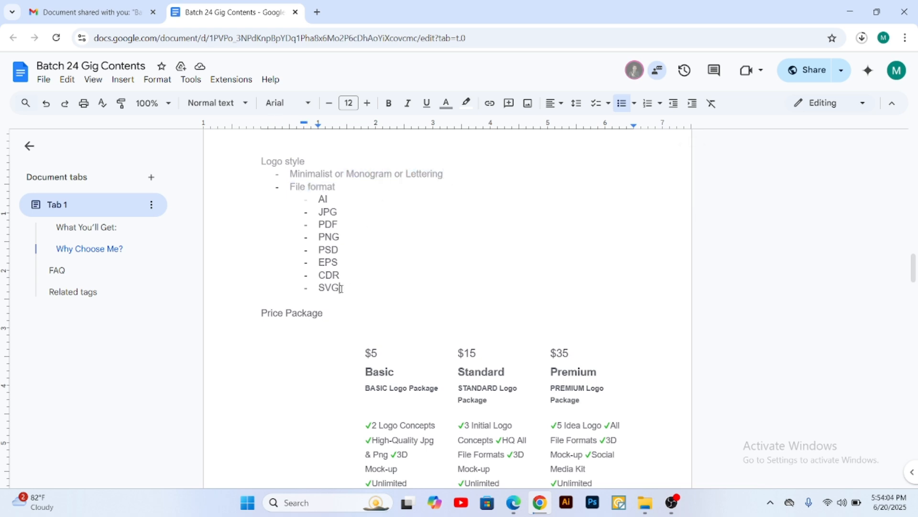
drag(342, 288, 274, 198)
click(401, 212)
scroll(407, 229, down, 1)
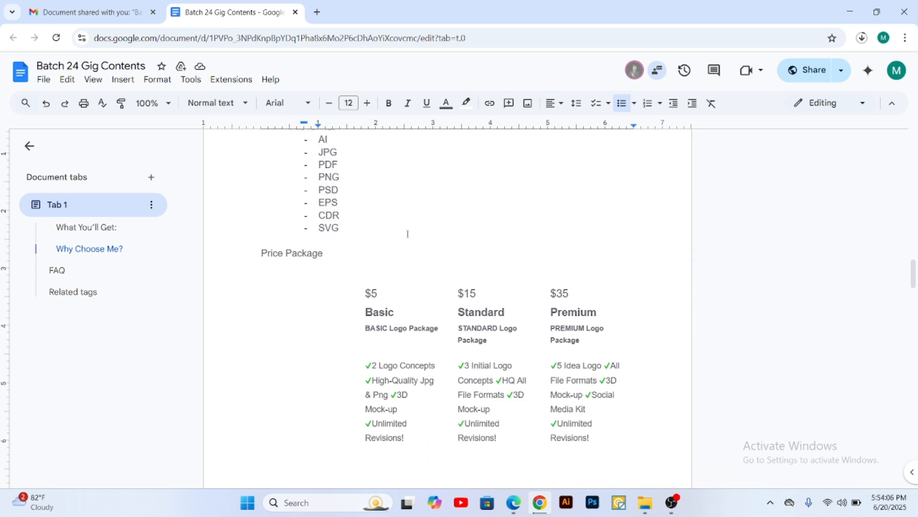
scroll(324, 260, down, 2)
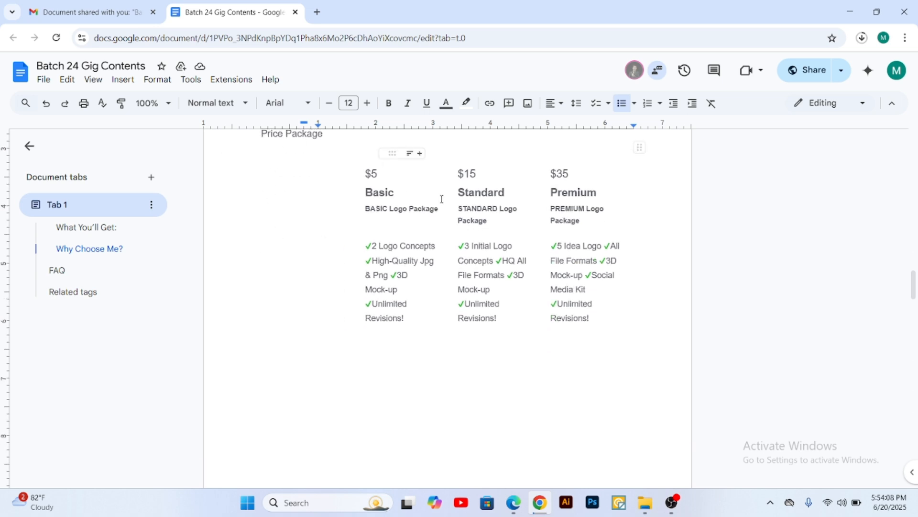
Step: Review the price packages and the FAQ section of the gig contents document
click(446, 221)
scroll(428, 258, down, 10)
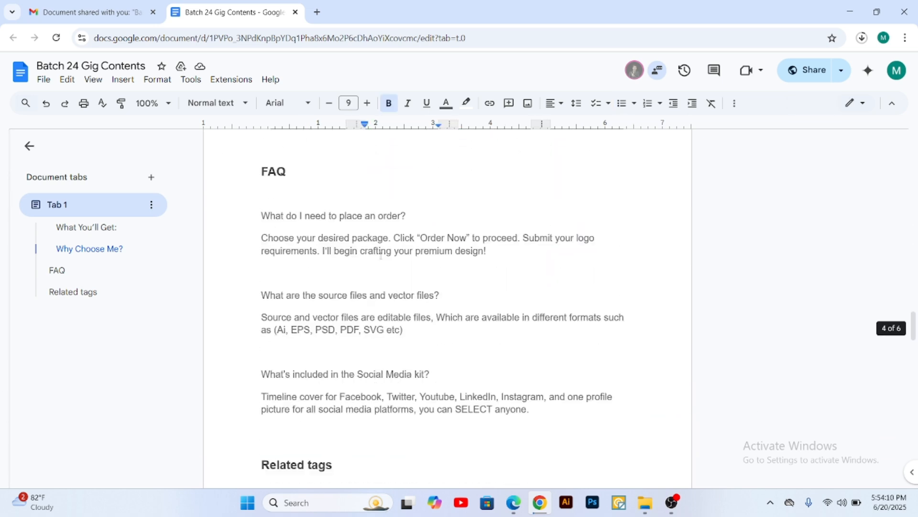
drag(263, 154, 534, 393)
click(534, 393)
scroll(372, 270, down, 6)
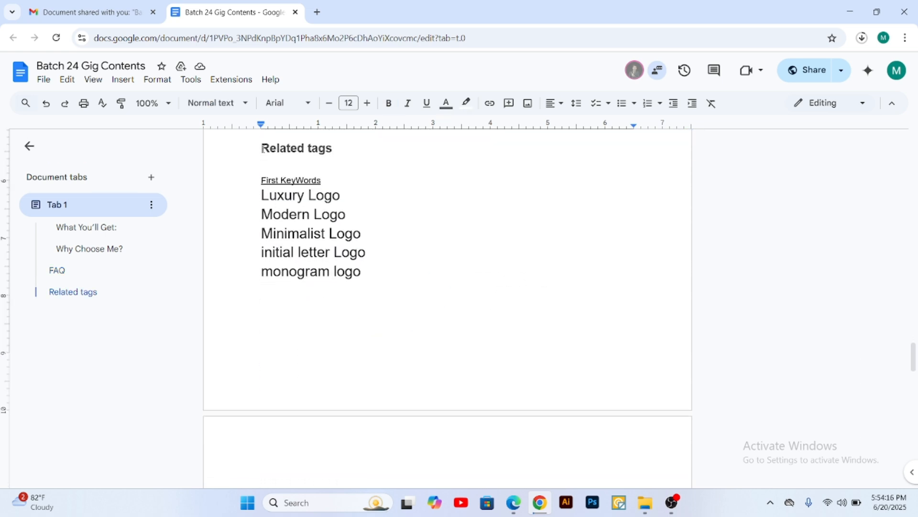
Step: Review the related tags, the last keyword list and the work requirements questions in the document
drag(261, 148, 371, 271)
click(375, 275)
scroll(378, 277, down, 5)
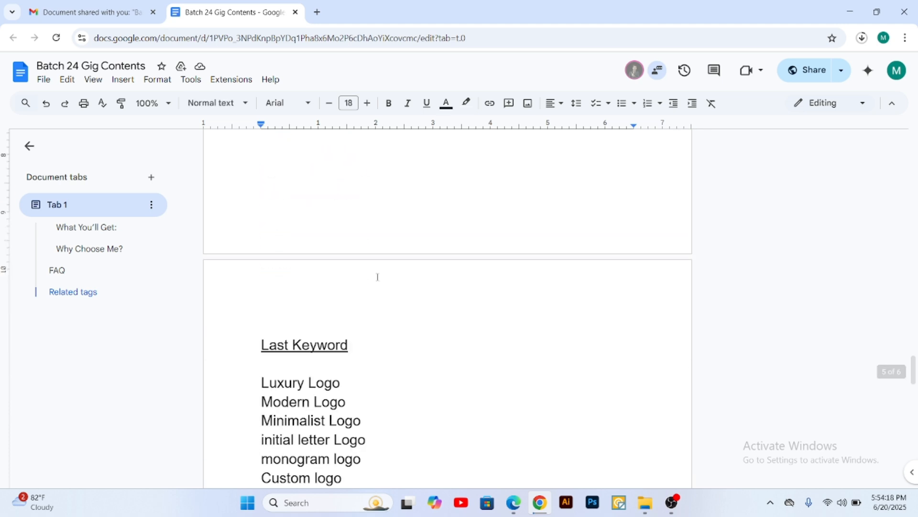
scroll(377, 277, down, 3)
drag(261, 202, 408, 436)
click(366, 392)
click(400, 310)
scroll(291, 257, down, 5)
click(411, 436)
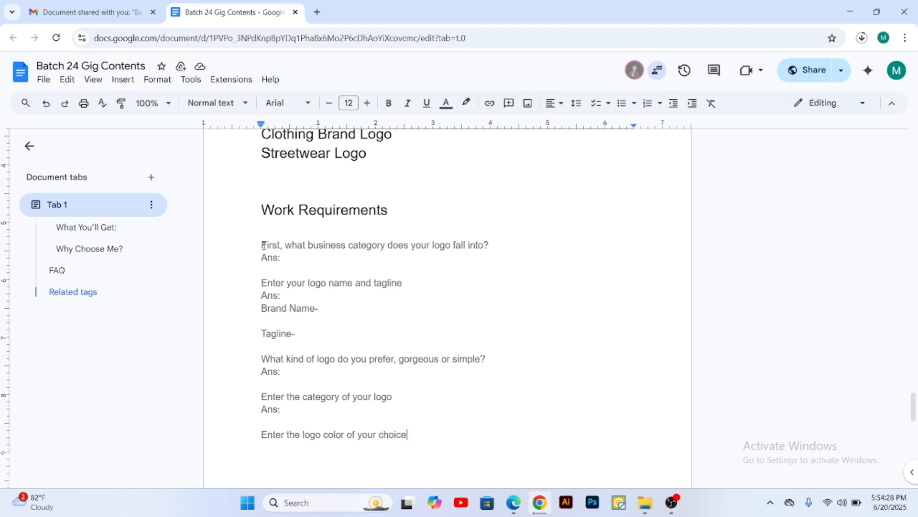
drag(263, 245, 248, 231)
click(335, 257)
Step: Switch to File Explorer, open the Fiverr Gig folder on New Volume (E:) and look over its gig images
click(513, 502)
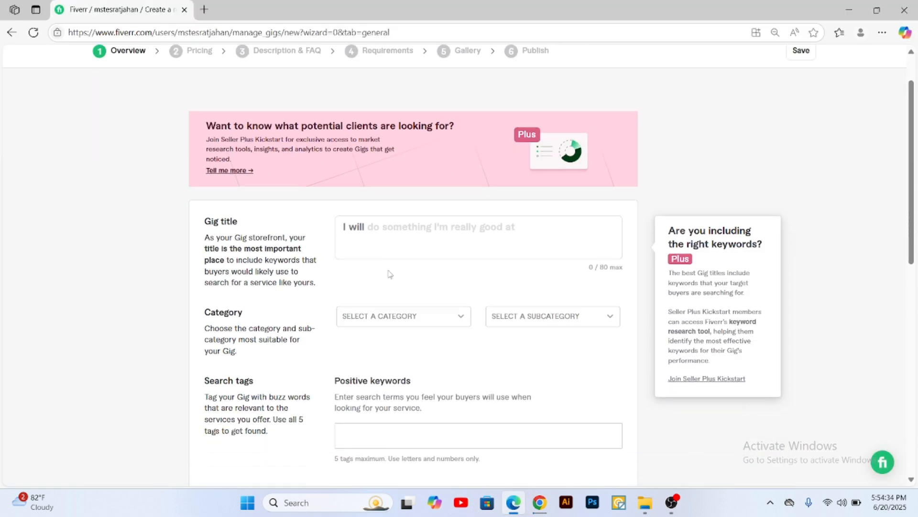
click(396, 228)
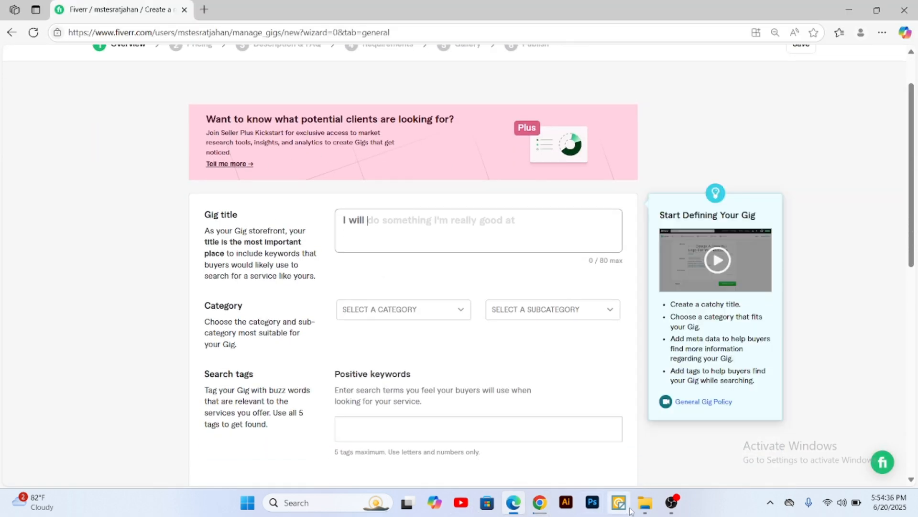
click(645, 502)
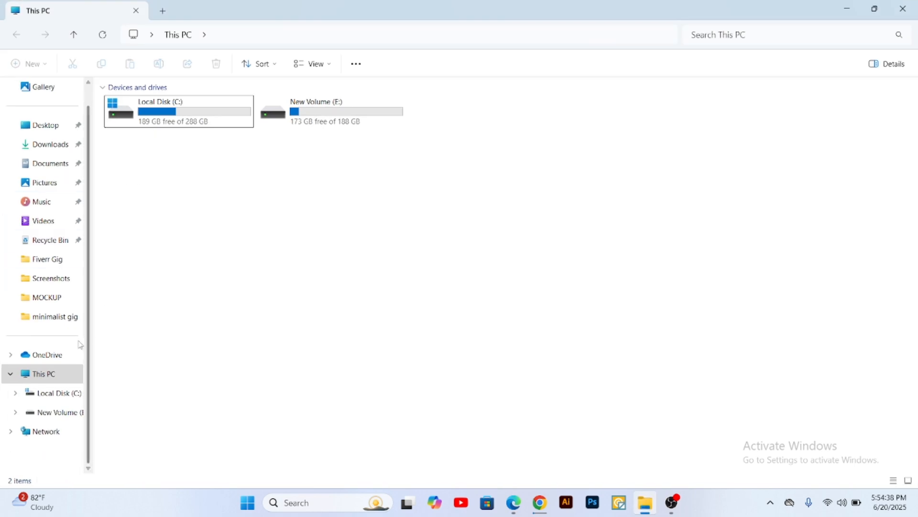
double_click(334, 117)
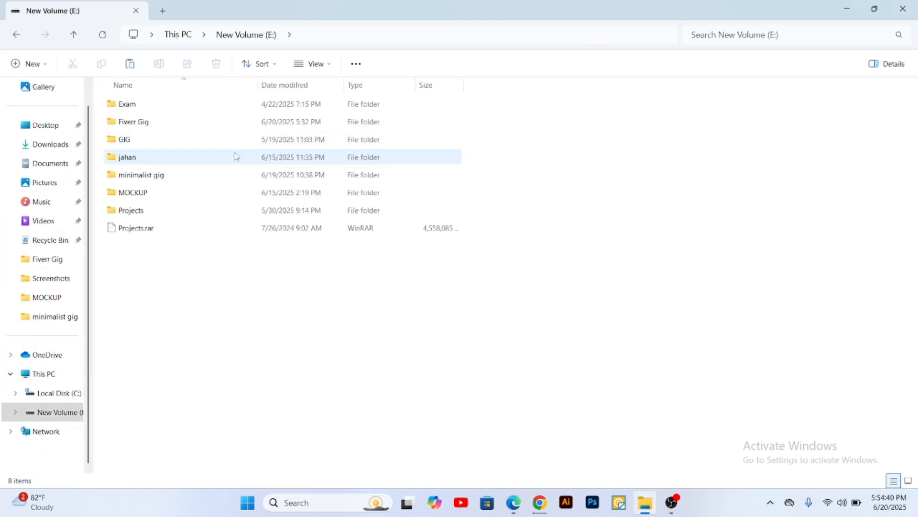
click(144, 109)
double_click(150, 121)
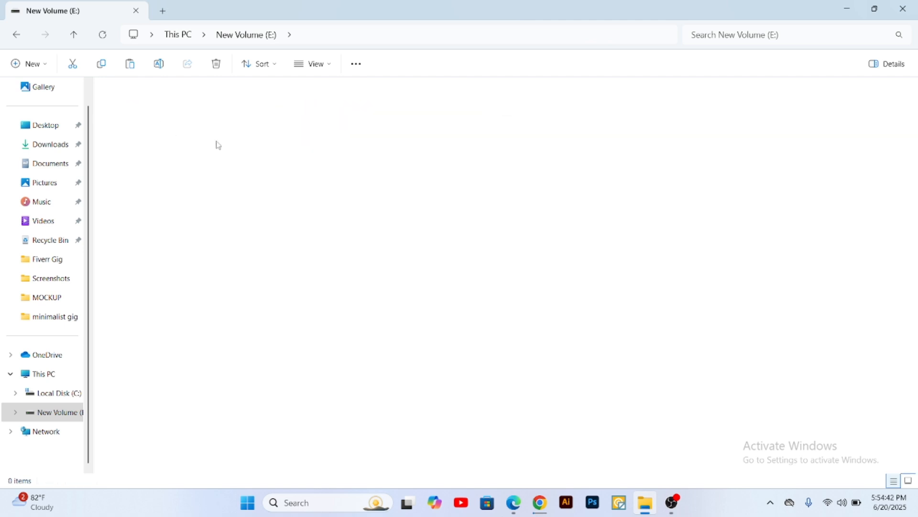
drag(274, 204, 106, 130)
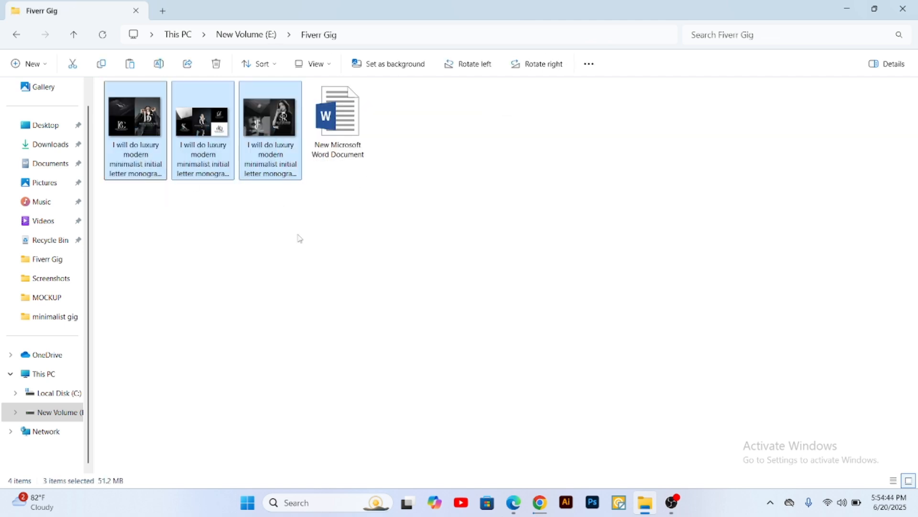
drag(299, 220, 105, 119)
click(368, 238)
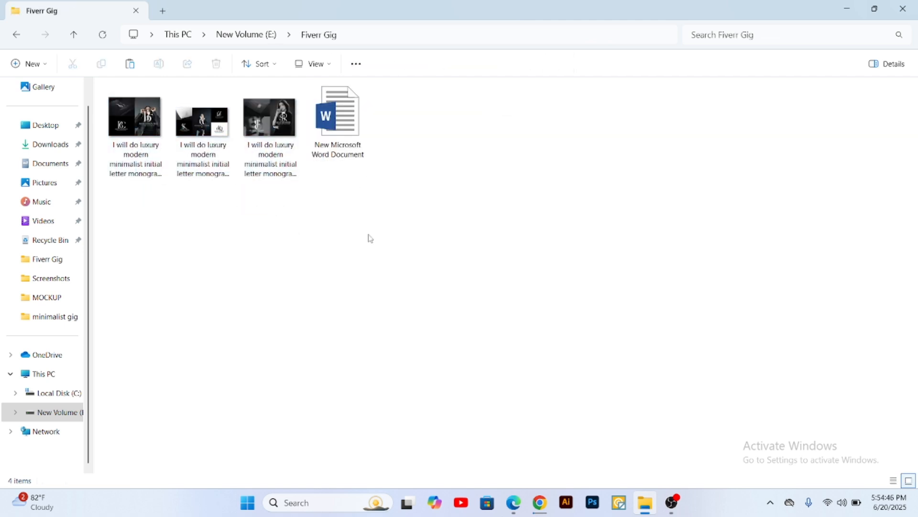
Step: Copy "luxury modern minimalist initial letter monogram logo" from the Tagline section of the Batch 24 Gig Contents document in Chrome
click(514, 502)
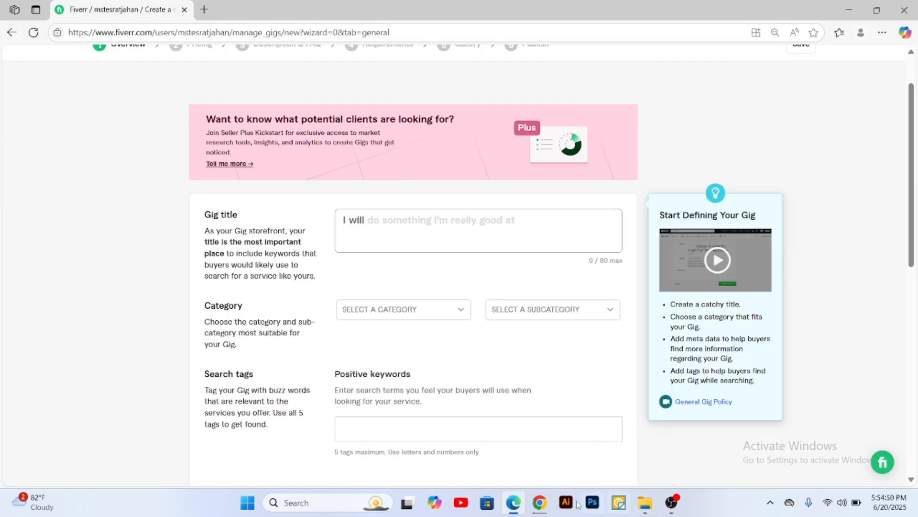
click(541, 502)
scroll(393, 245, up, 15)
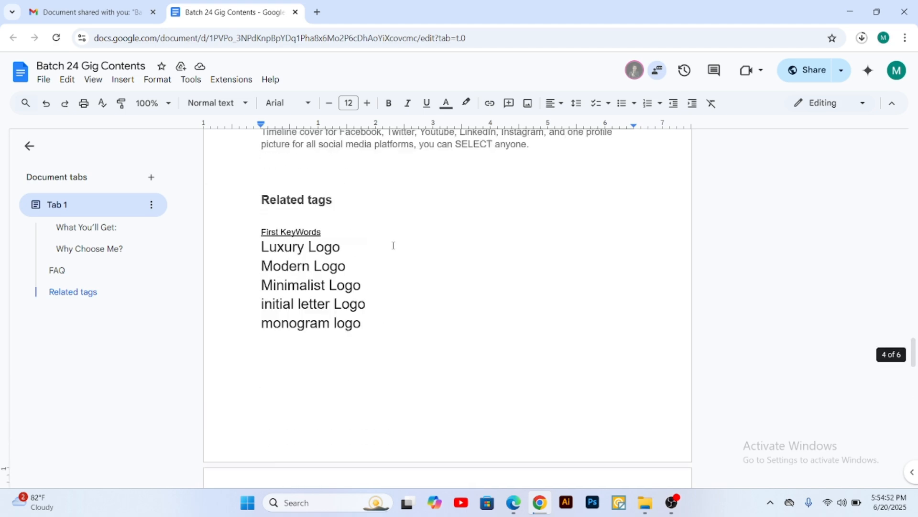
scroll(394, 245, up, 20)
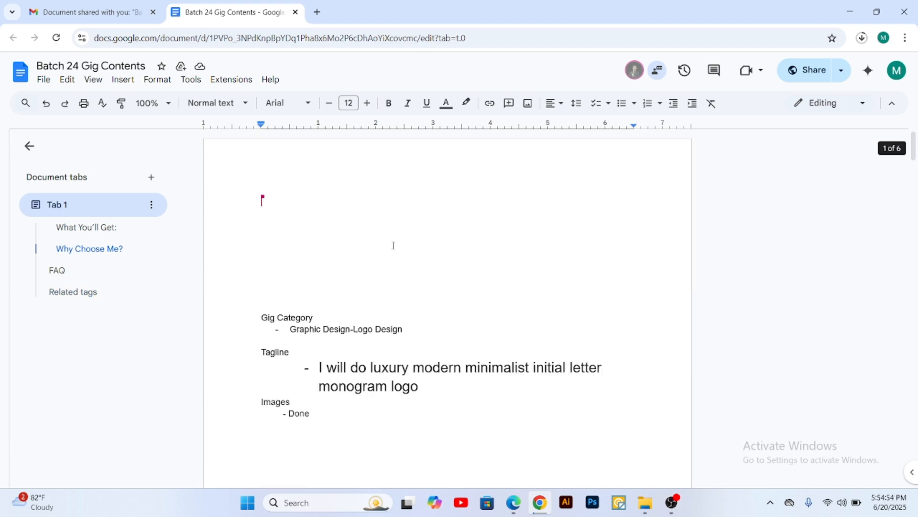
scroll(384, 229, down, 2)
drag(419, 267, 372, 249)
right_click(385, 251)
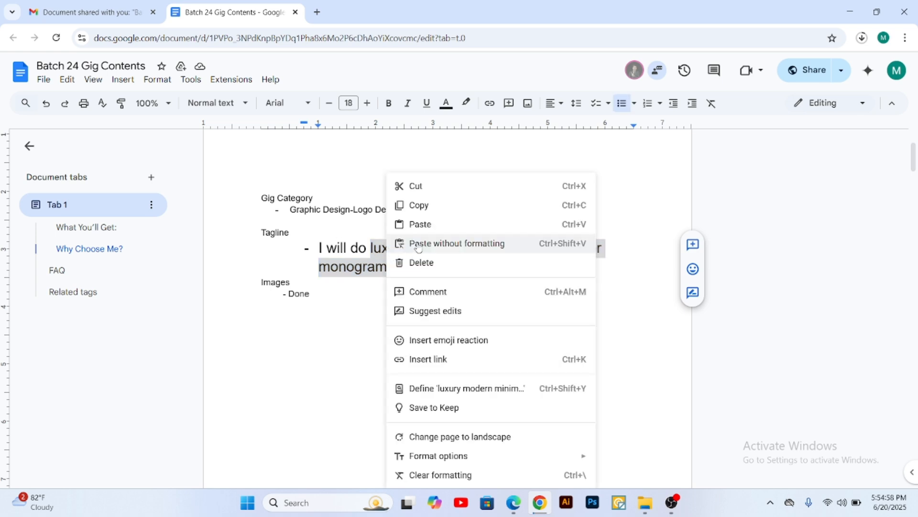
click(425, 205)
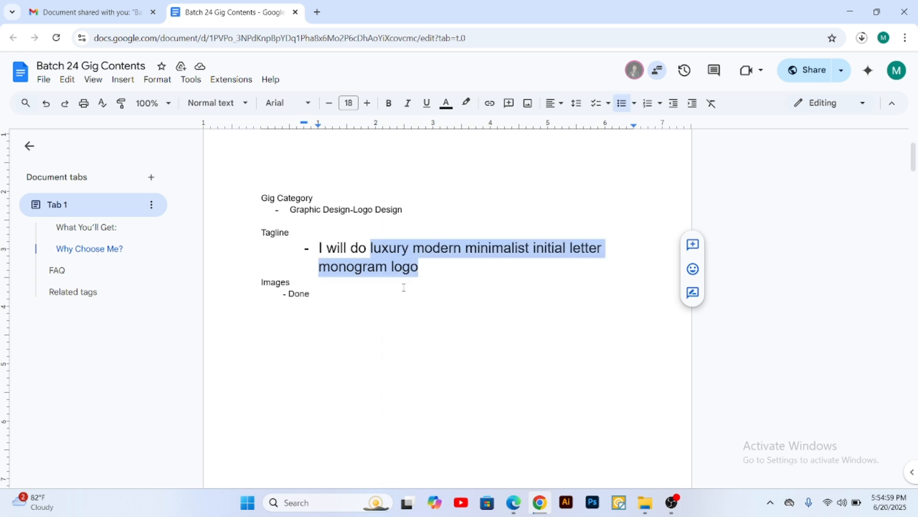
Step: Switch to the Fiverr gig form in Edge and paste "luxury modern minimalist initial letter monogram logo" as the gig title
click(514, 503)
key(ctrl+v)
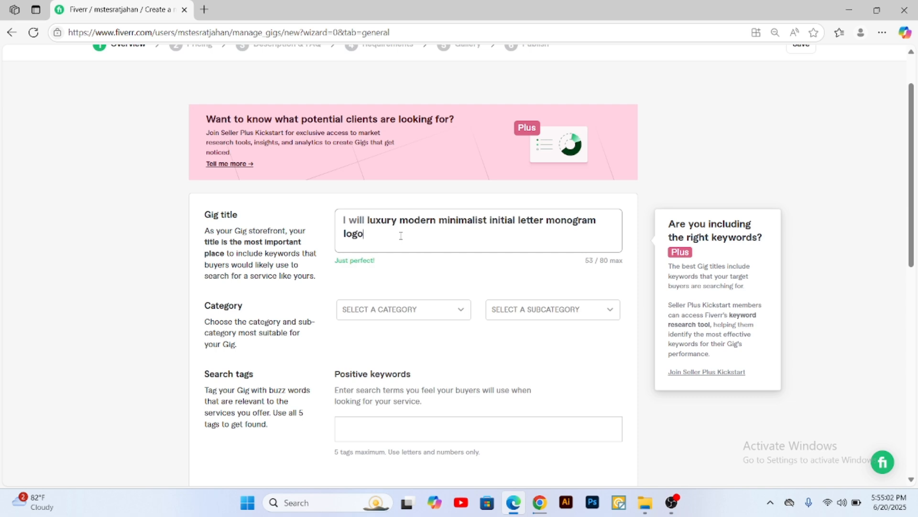
click(338, 261)
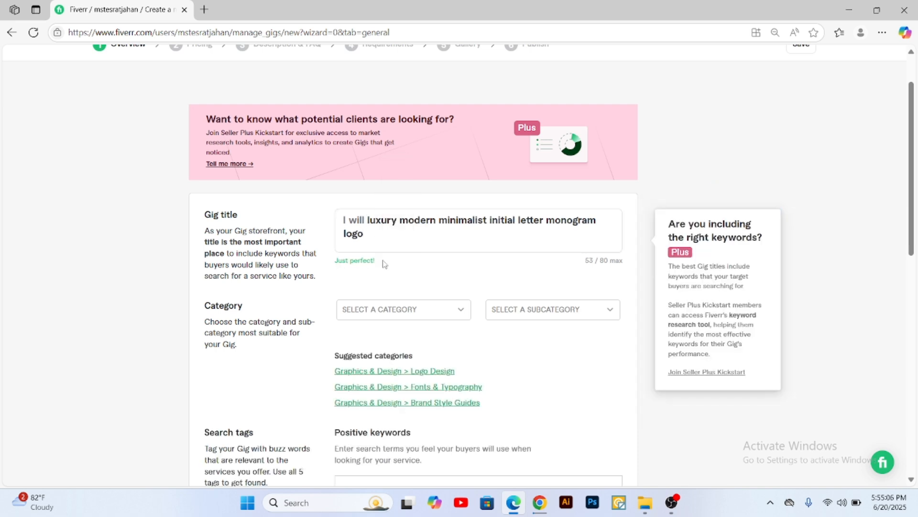
scroll(314, 248, down, 1)
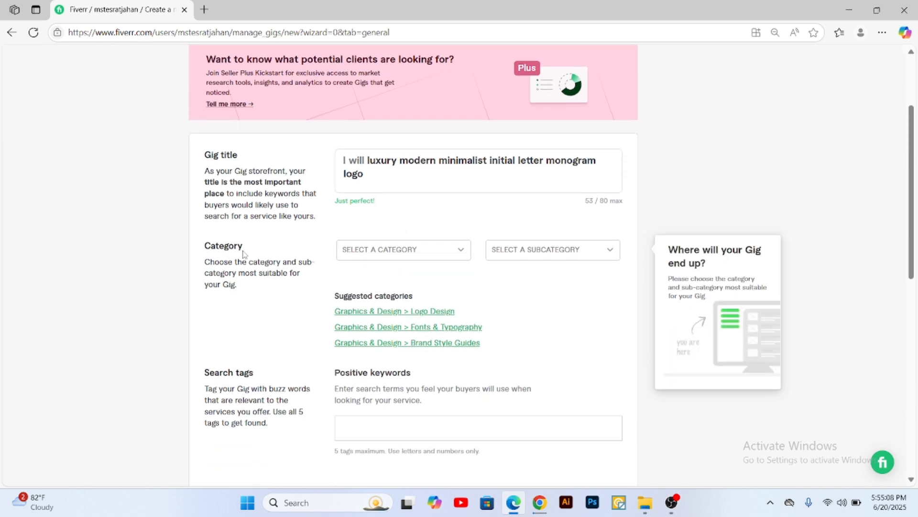
Step: Set the gig's category to Graphics & Design and its subcategory to Logo Design
click(410, 253)
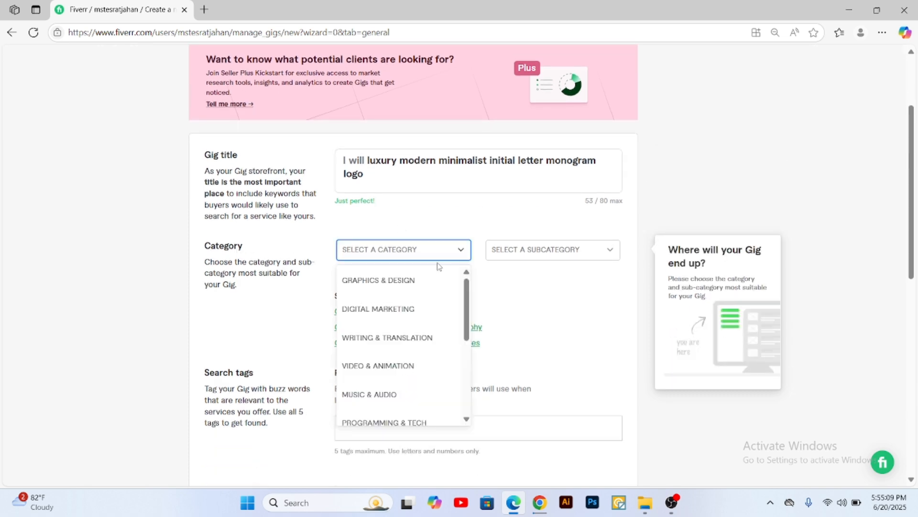
click(397, 284)
click(534, 250)
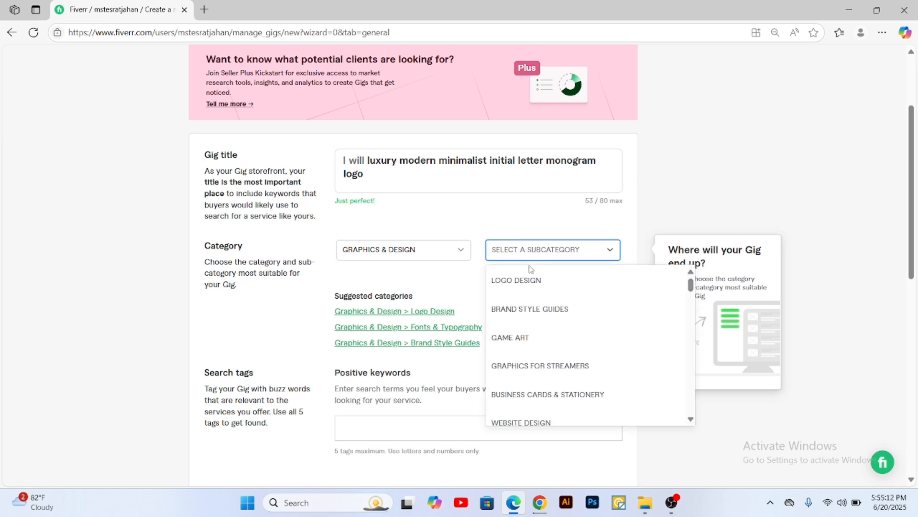
click(521, 285)
scroll(509, 238, down, 3)
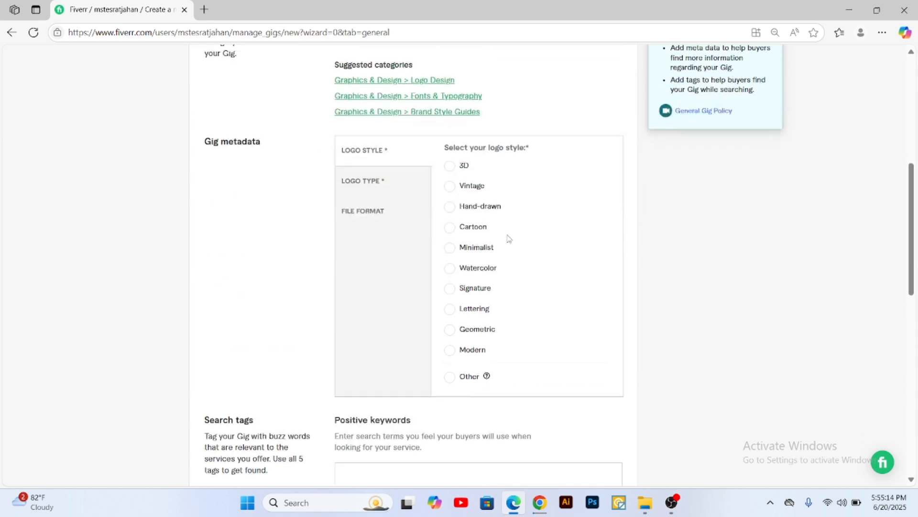
scroll(461, 207, up, 3)
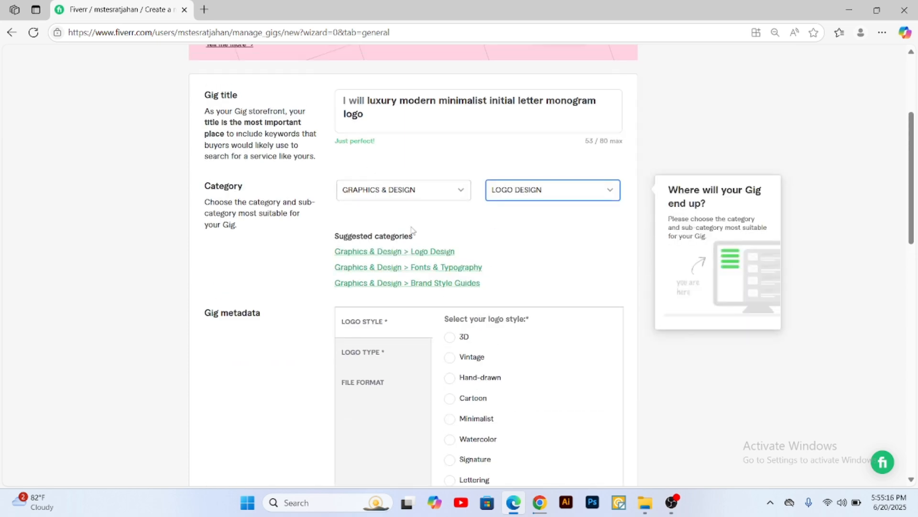
Step: In the gig metadata, choose Minimalist as the logo style and Monogram, Abstract and Wordmark as the logo types
scroll(511, 252, down, 2)
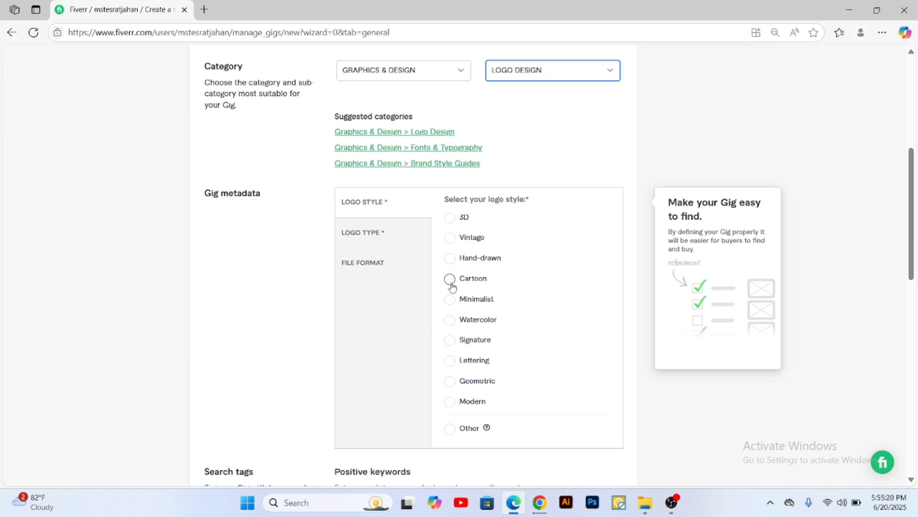
click(450, 300)
scroll(548, 330, down, 1)
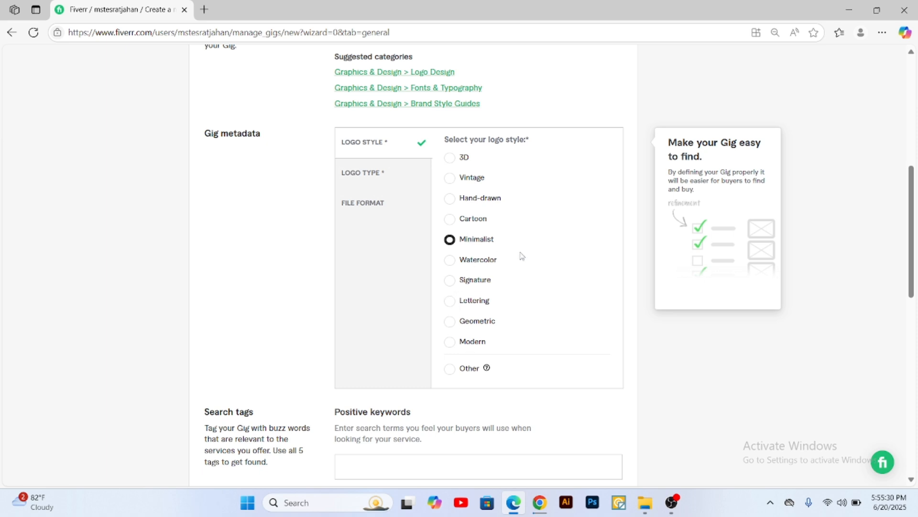
click(375, 175)
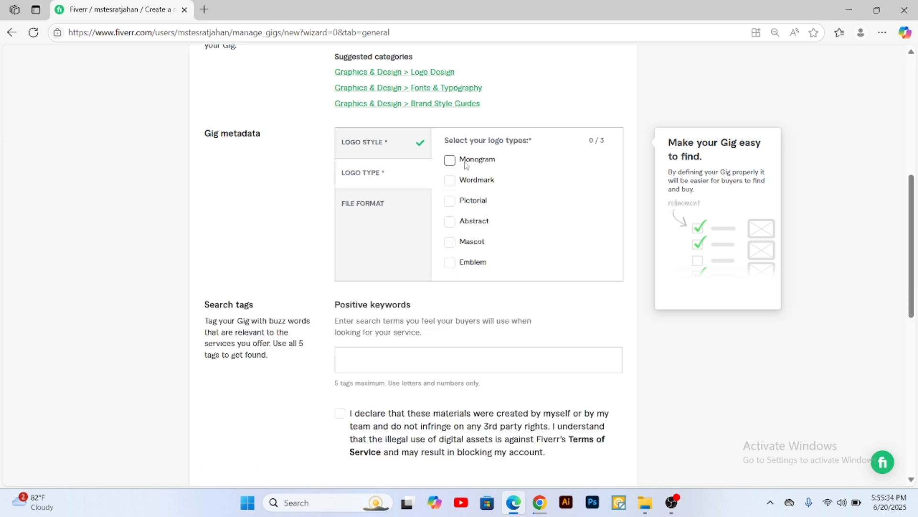
click(450, 161)
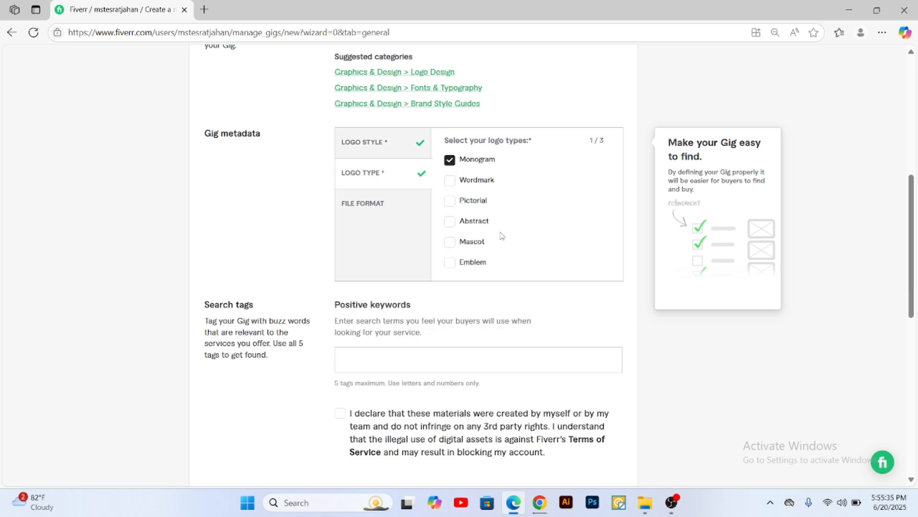
click(449, 223)
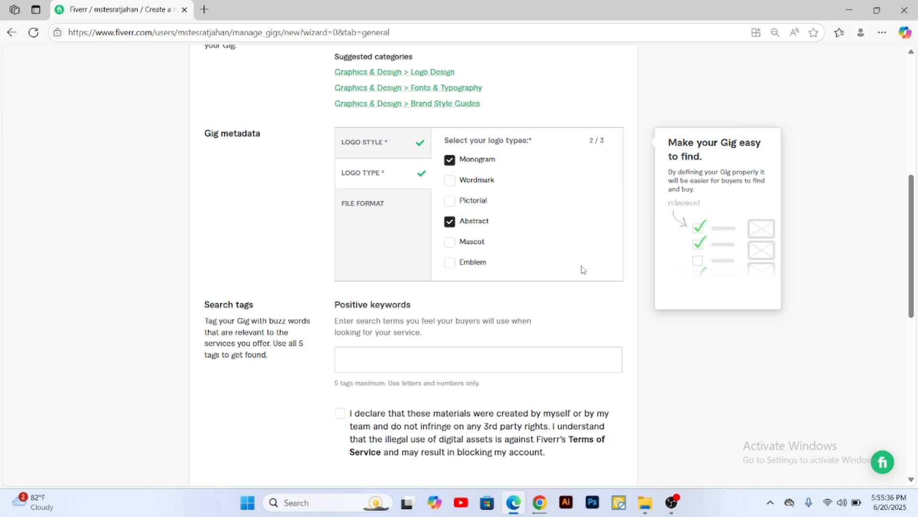
click(453, 185)
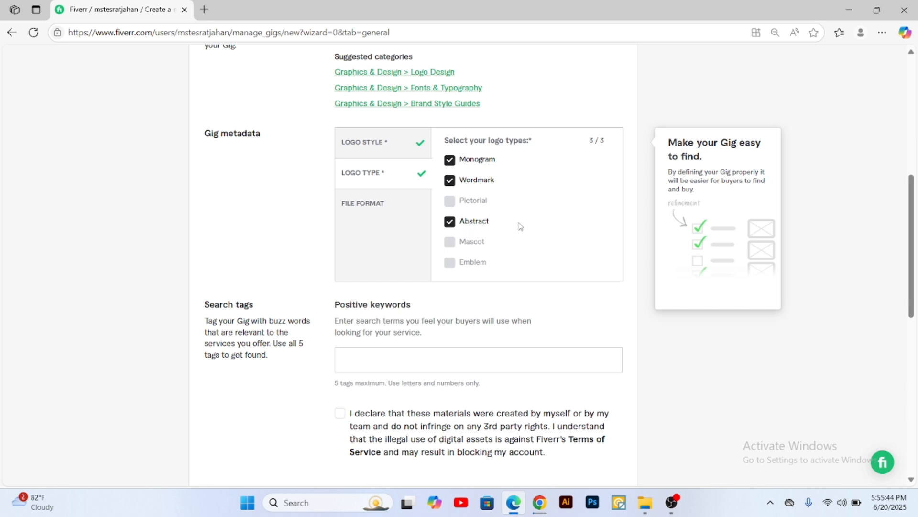
Step: Select AI, JPG, PDF, PNG, PSD, EPS, CDR and SVG as the file formats in the gig metadata
click(361, 203)
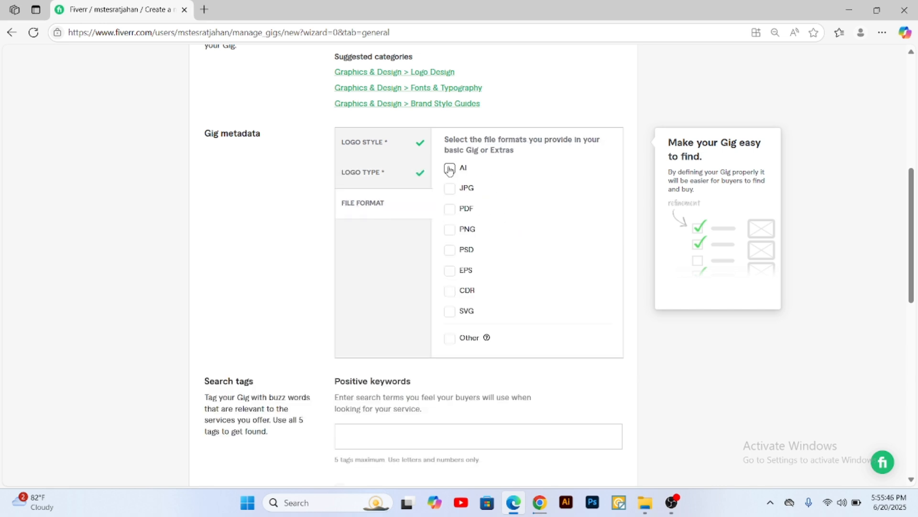
click(450, 168)
click(449, 189)
click(450, 209)
click(449, 229)
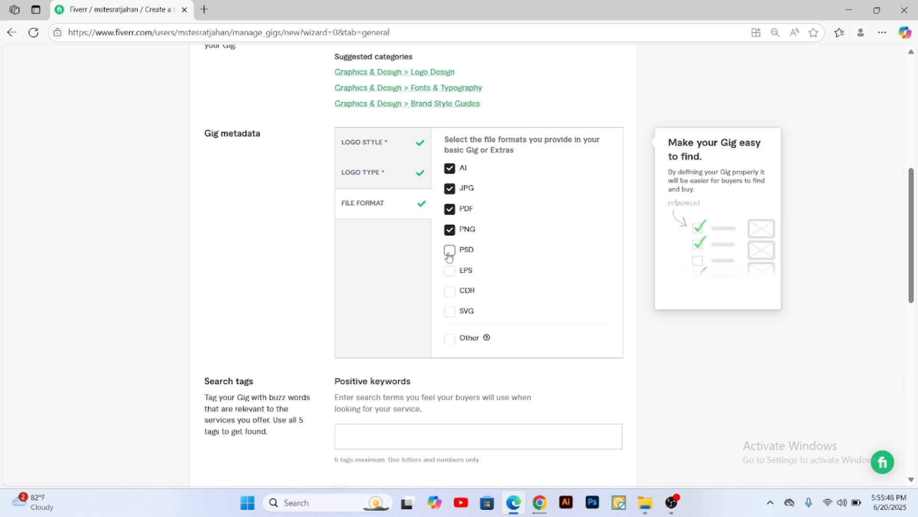
click(450, 250)
click(449, 271)
click(450, 291)
click(449, 312)
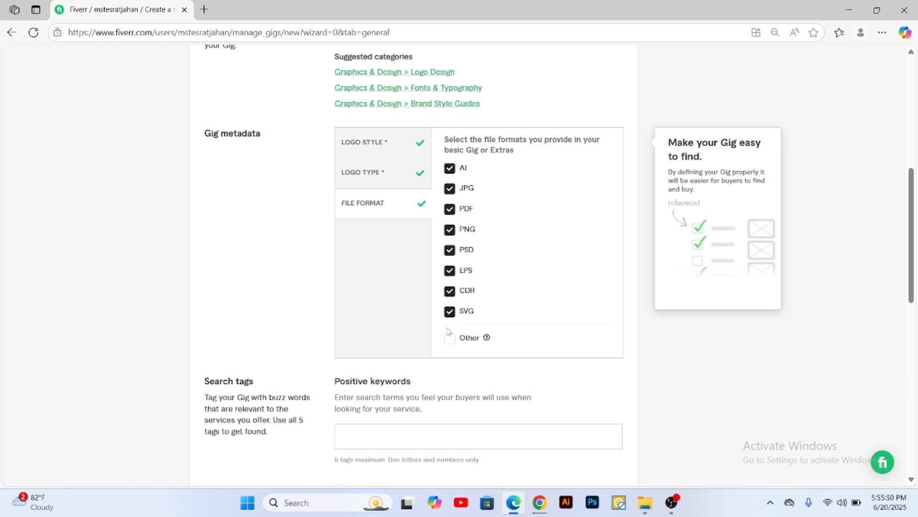
Step: Look over the Search tags section of the gig form and its Positive keywords field
scroll(502, 288, down, 3)
scroll(503, 288, down, 2)
click(388, 200)
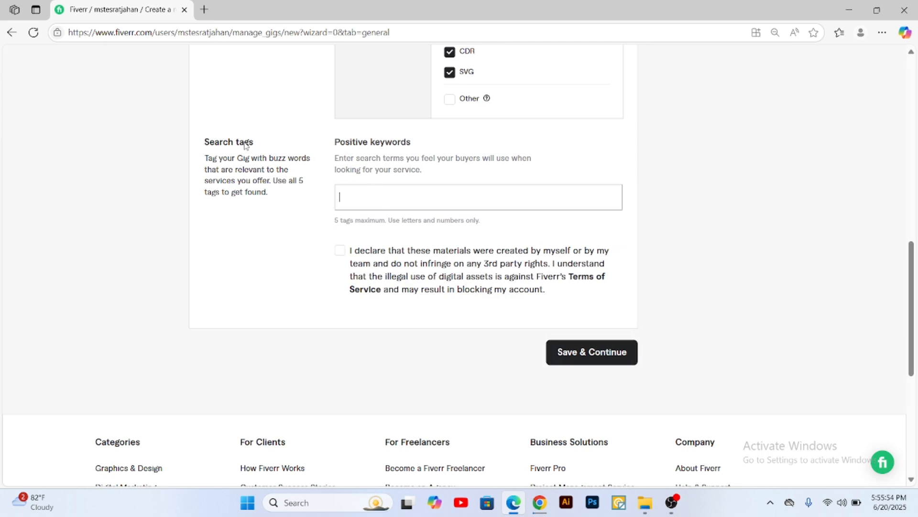
drag(205, 143, 254, 144)
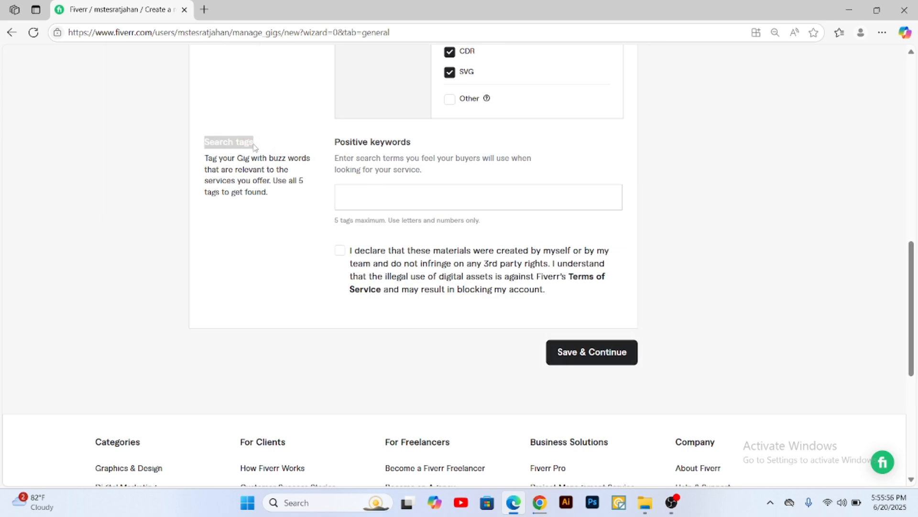
drag(338, 140, 411, 142)
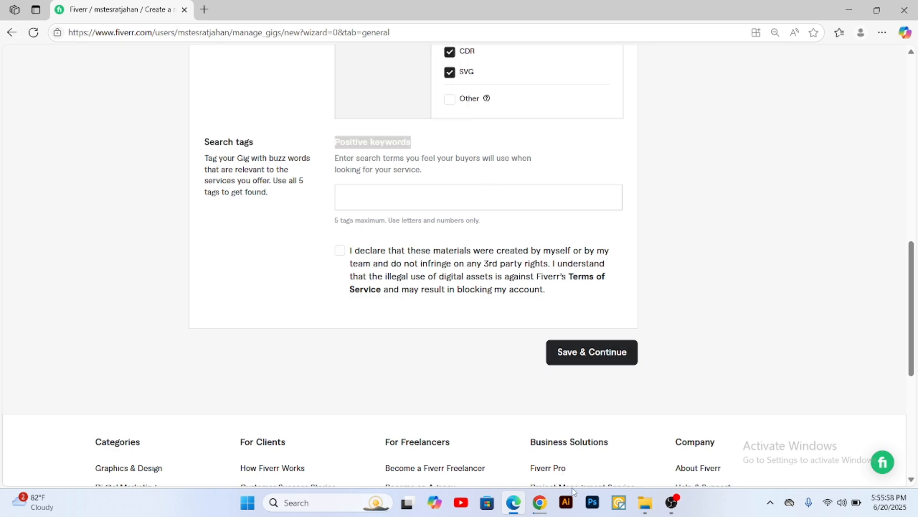
Step: Switch to the Batch 24 Gig Contents document in Chrome and copy "Luxury Logo" from the First KeyWords list under Related tags
click(540, 502)
scroll(398, 276, down, 20)
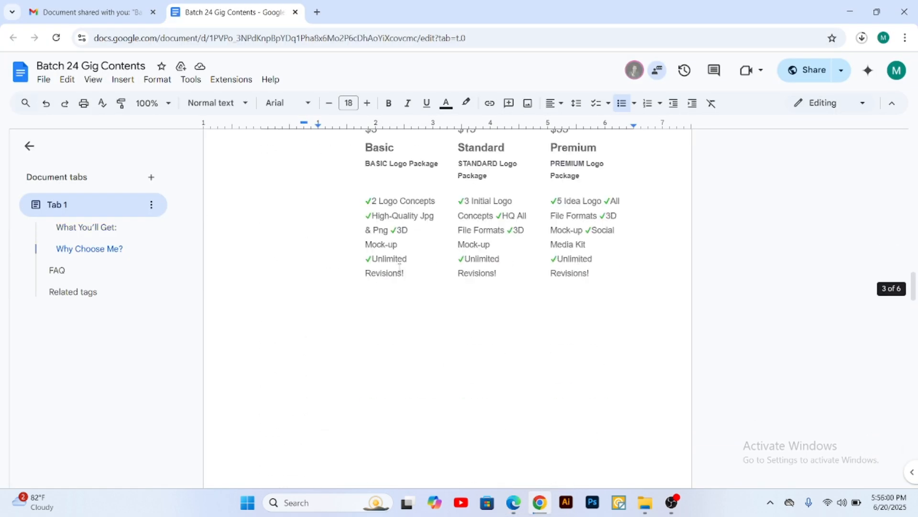
scroll(398, 277, down, 10)
scroll(398, 276, up, 4)
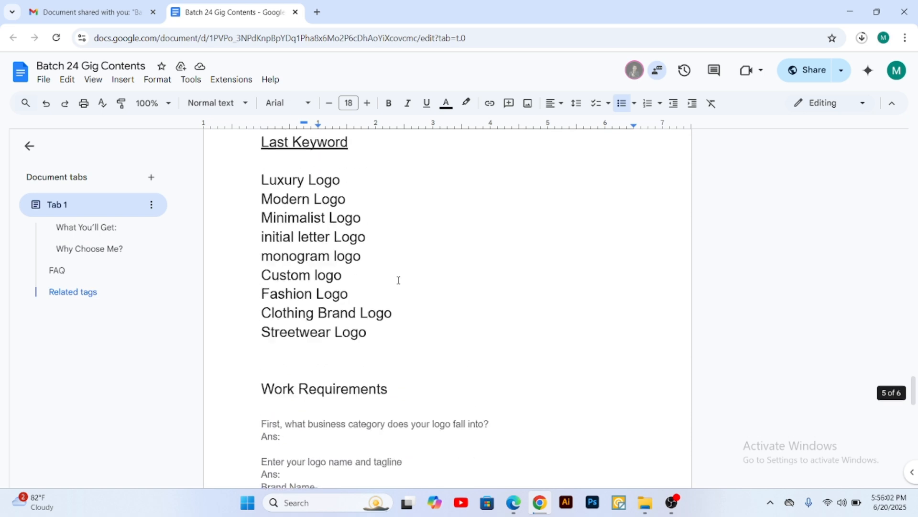
scroll(376, 267, up, 7)
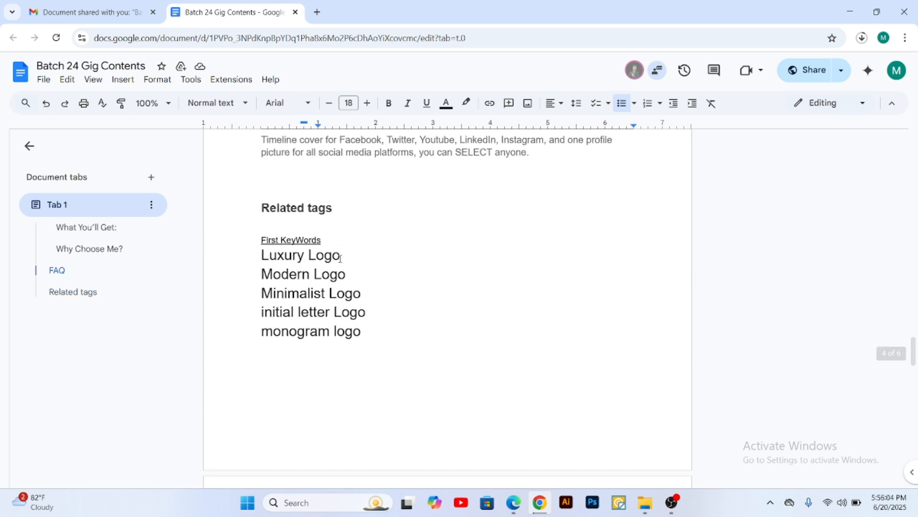
drag(341, 255, 261, 255)
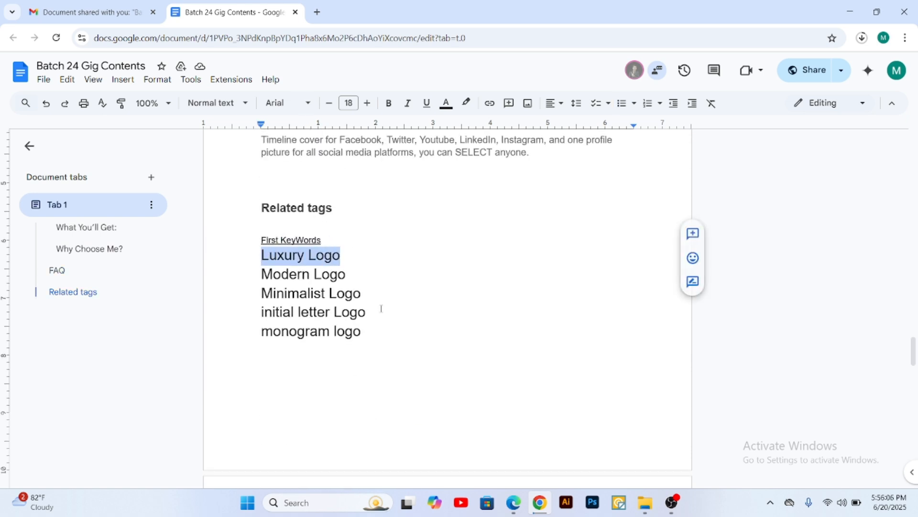
text(luxury modern minimalist initial letter monogram logo)
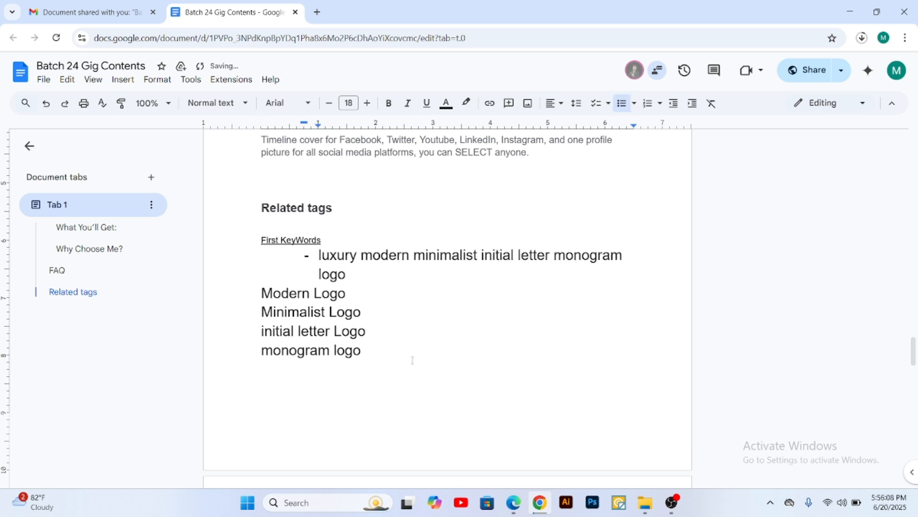
key(ctrl+z)
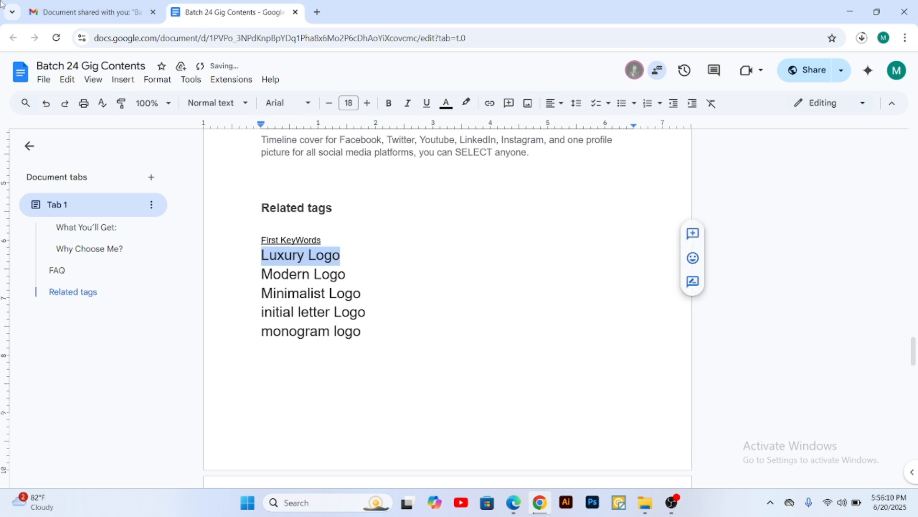
Step: Switch to the Fiverr gig form in Edge and add "Luxury Logo" as a positive keyword
click(513, 502)
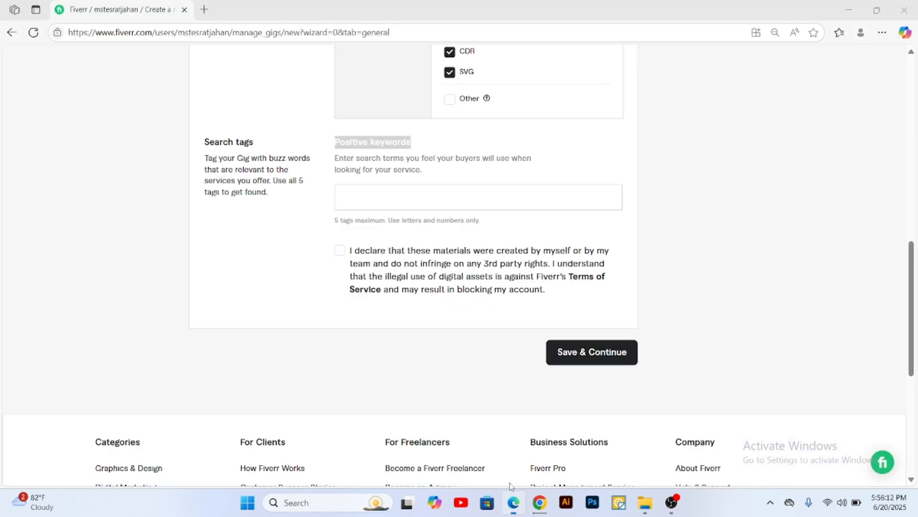
click(352, 192)
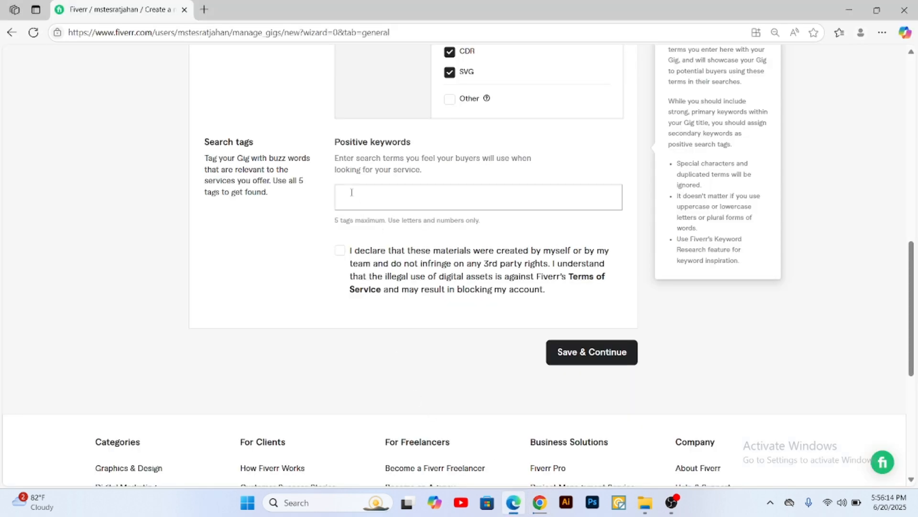
text(Luxury Logo)
key(Return)
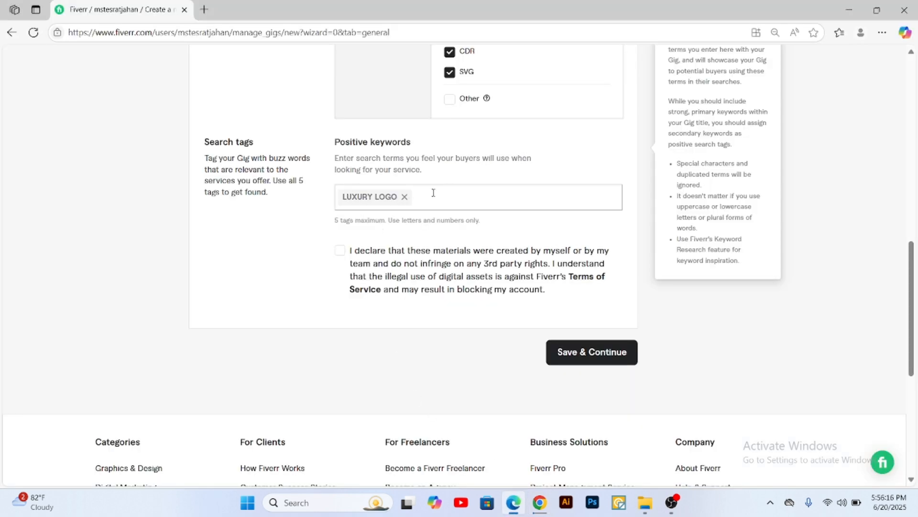
Step: Copy "Modern Logo" from the document in Chrome and add it as a positive keyword in the gig form in Edge
click(539, 503)
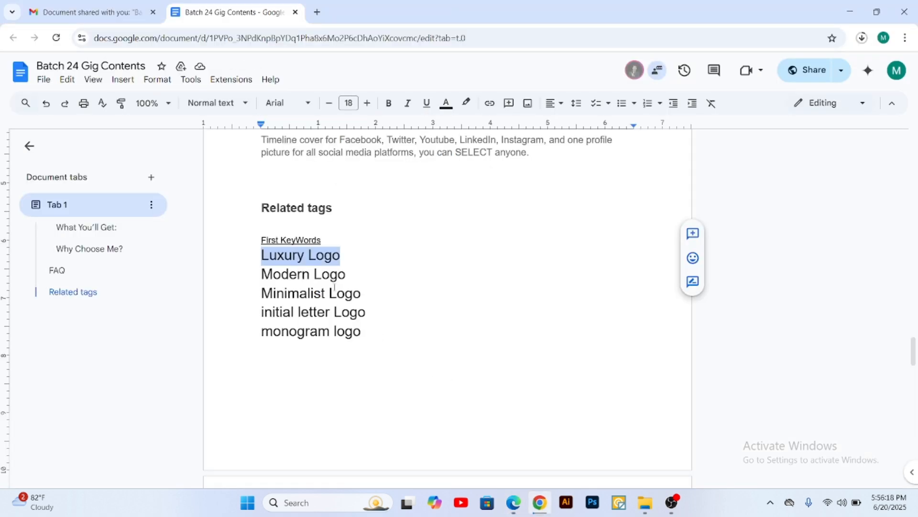
drag(345, 274, 262, 274)
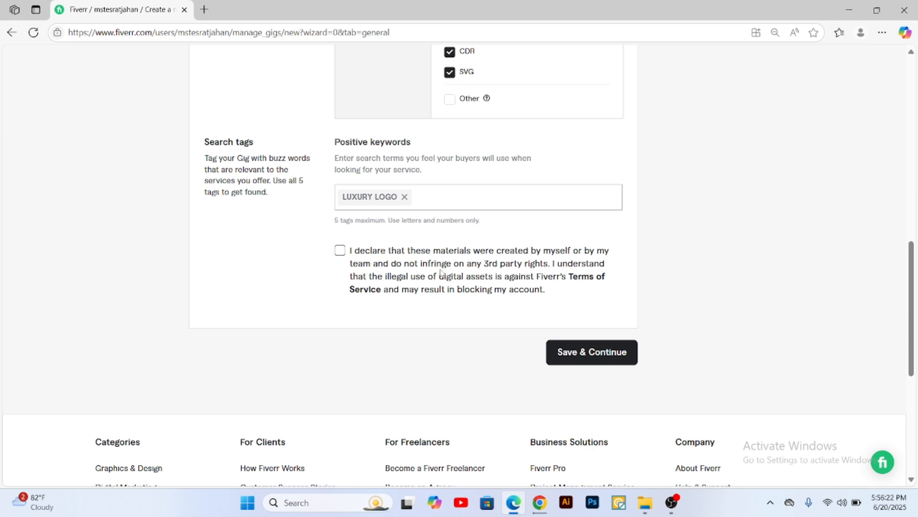
text(Modern Logo)
key(Return)
Step: Copy "Minimalist Logo" from the document in Chrome and add it as a positive keyword in the gig form in Edge
click(536, 506)
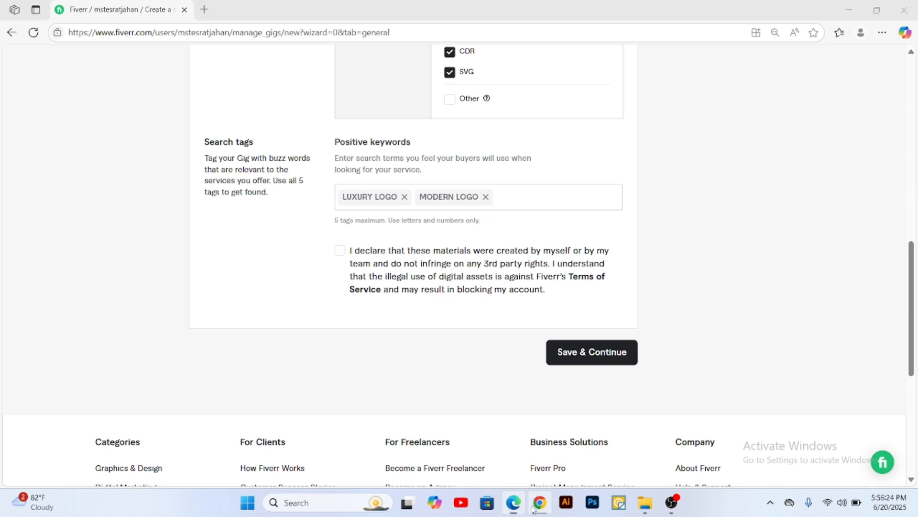
drag(359, 293, 262, 293)
key(ctrl+c)
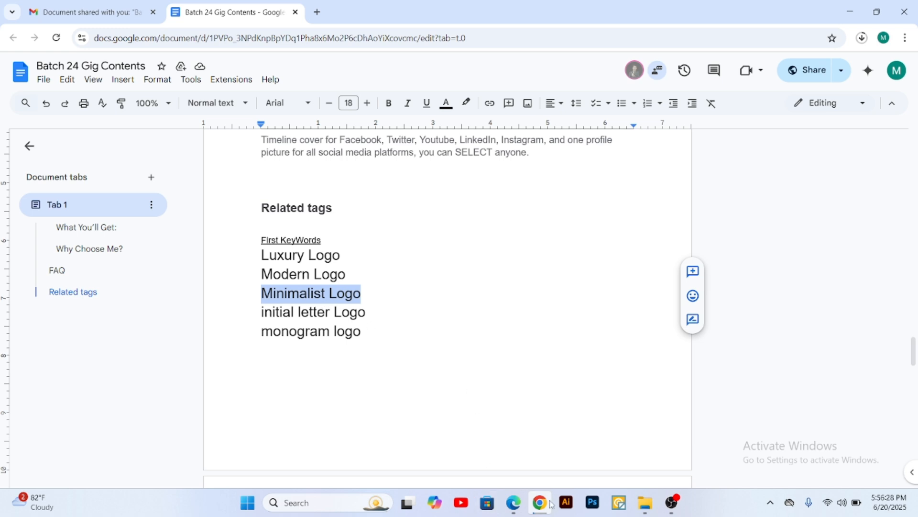
click(514, 502)
key(ctrl+v)
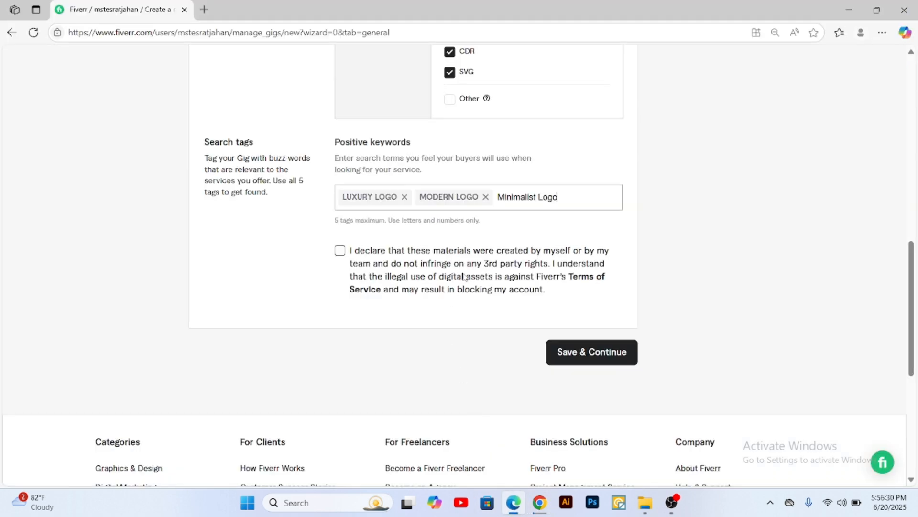
key(Return)
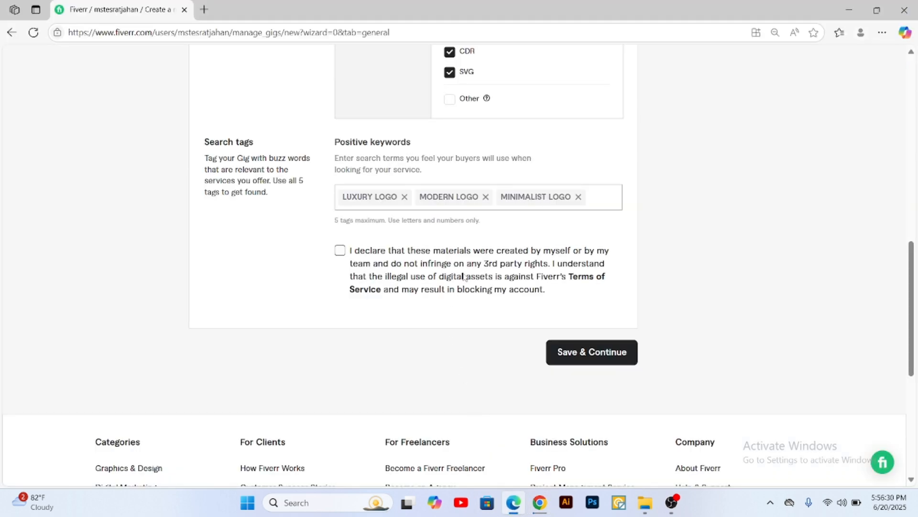
Step: Copy "initial letter Logo" from the document in Chrome and add it as a positive keyword in the gig form in Edge
click(539, 502)
drag(367, 311, 258, 314)
key(ctrl+c)
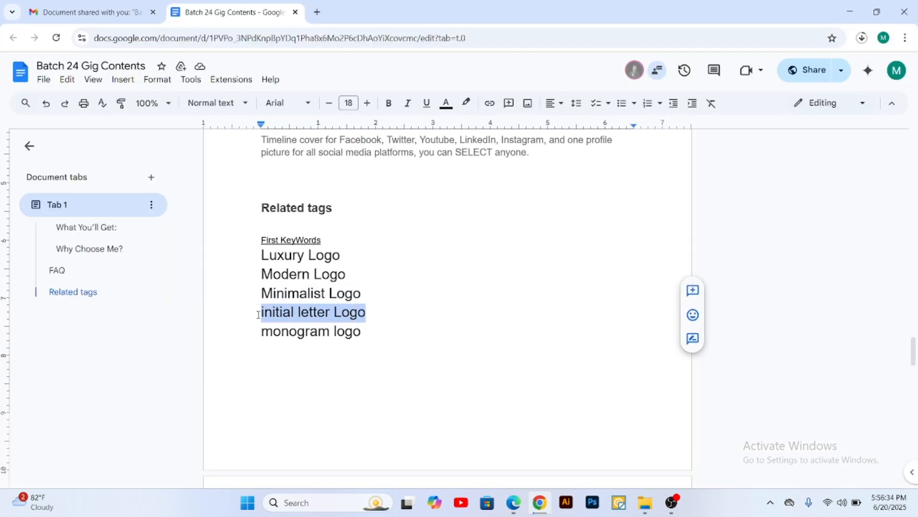
click(513, 503)
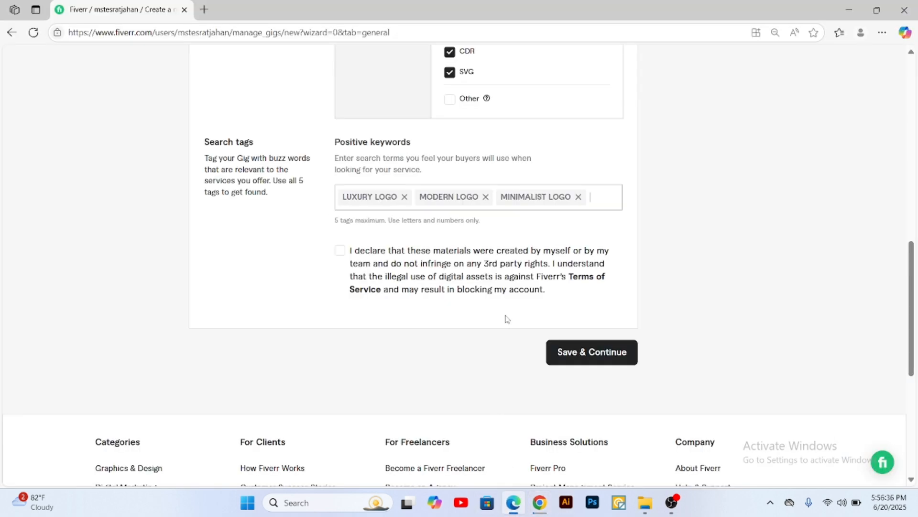
key(ctrl+v)
key(Return)
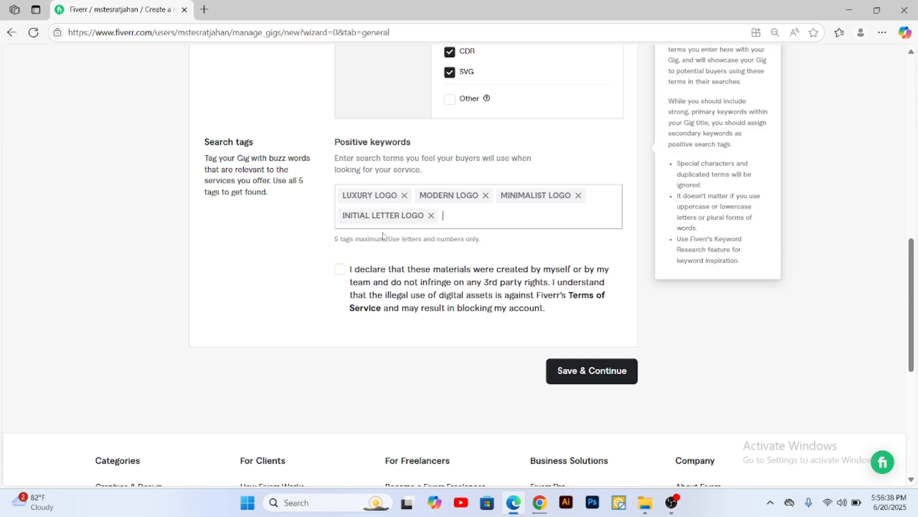
Step: Copy "monogram logo" from the document in Chrome and add it as a positive keyword in the gig form in Edge
click(540, 502)
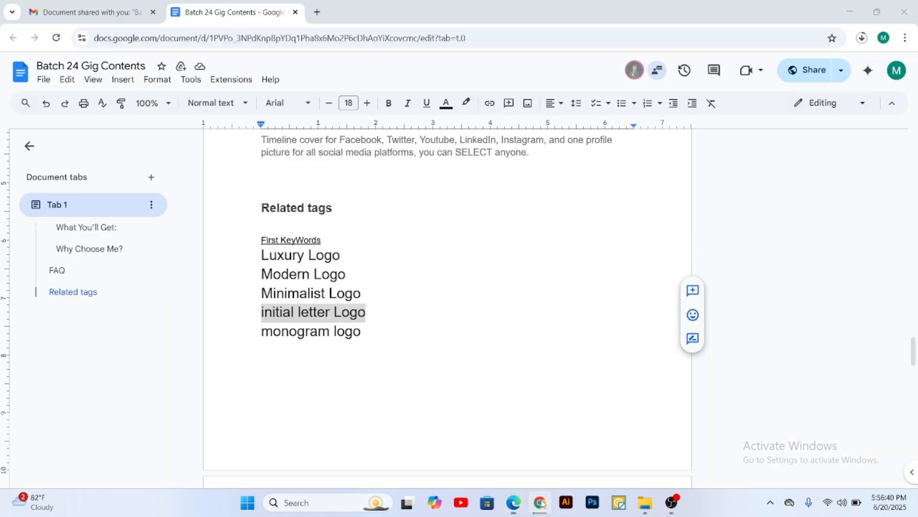
click(357, 332)
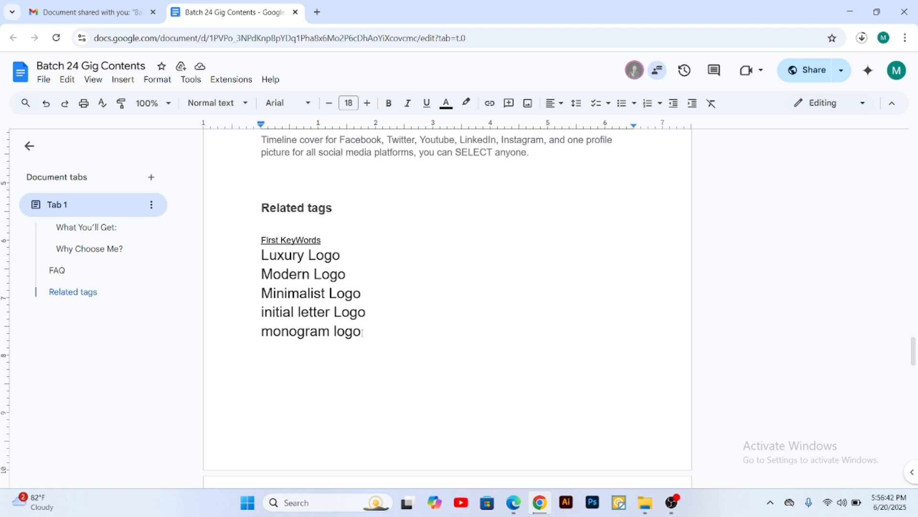
drag(362, 332, 265, 331)
key(ctrl+c)
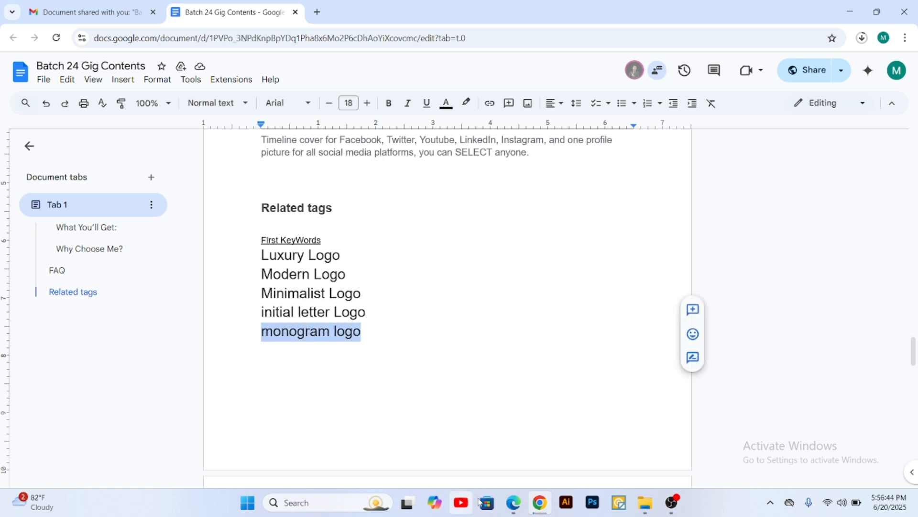
click(513, 502)
key(ctrl+v)
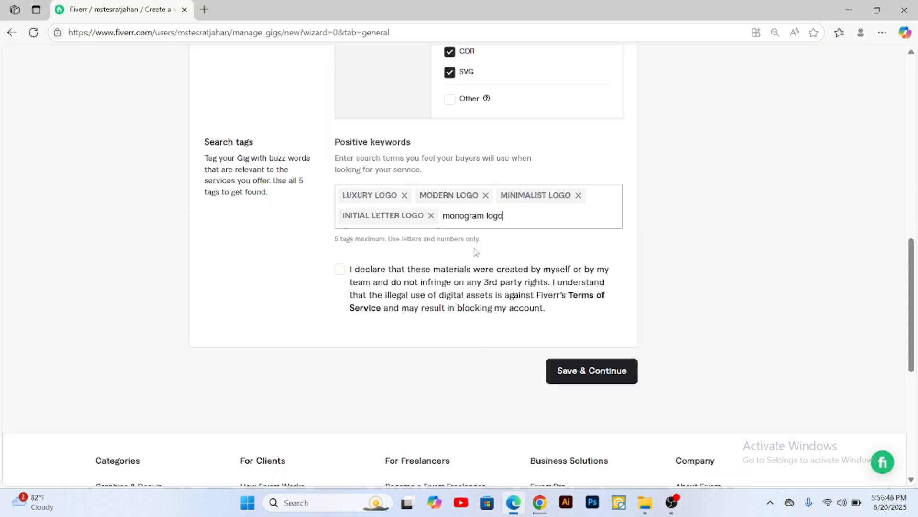
key(Return)
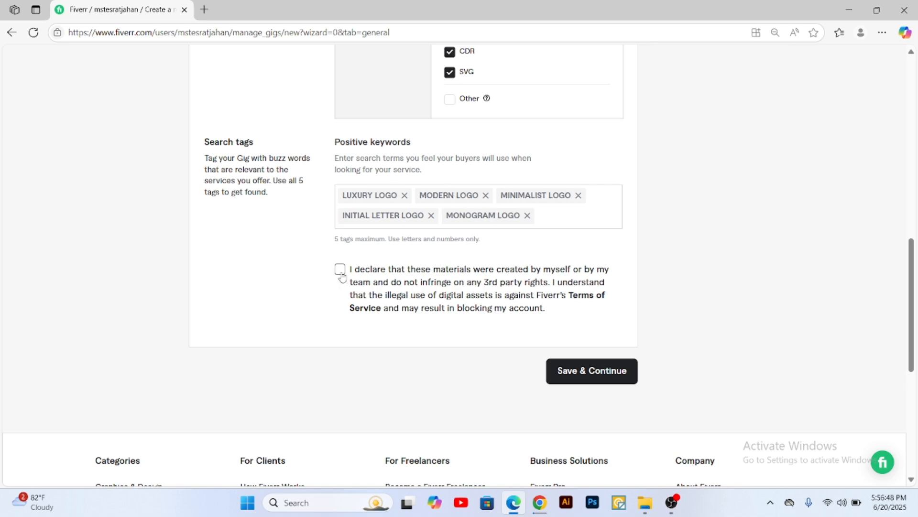
Step: Accept the declaration about owning the materials, review the overview entries, then save and continue to the pricing stage
scroll(521, 317, up, 10)
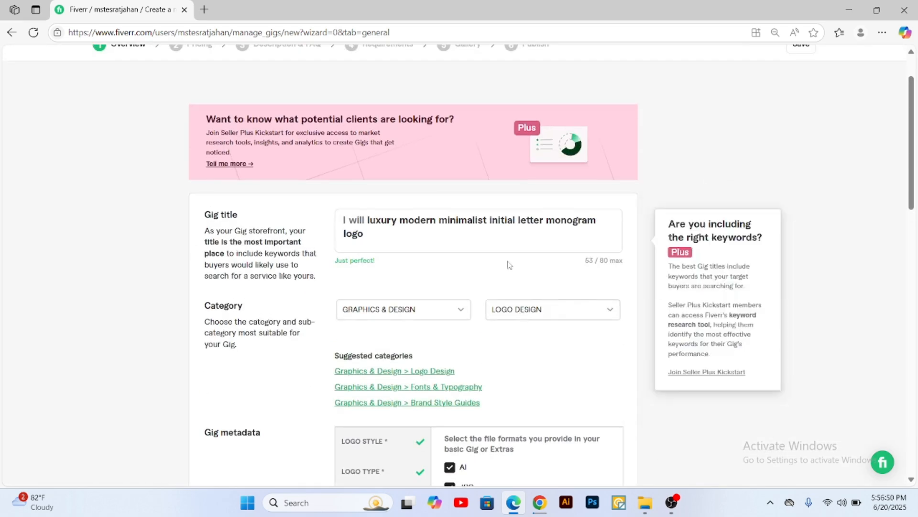
scroll(528, 252, down, 8)
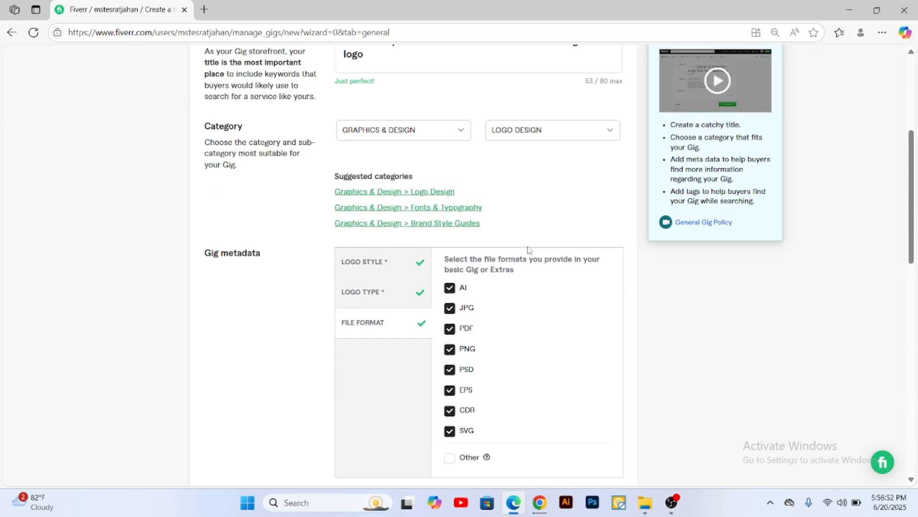
scroll(528, 254, down, 4)
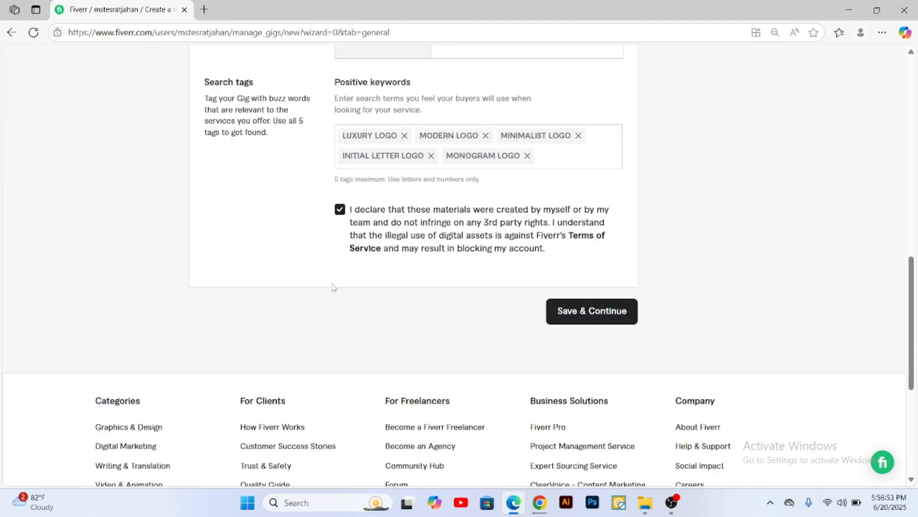
click(601, 314)
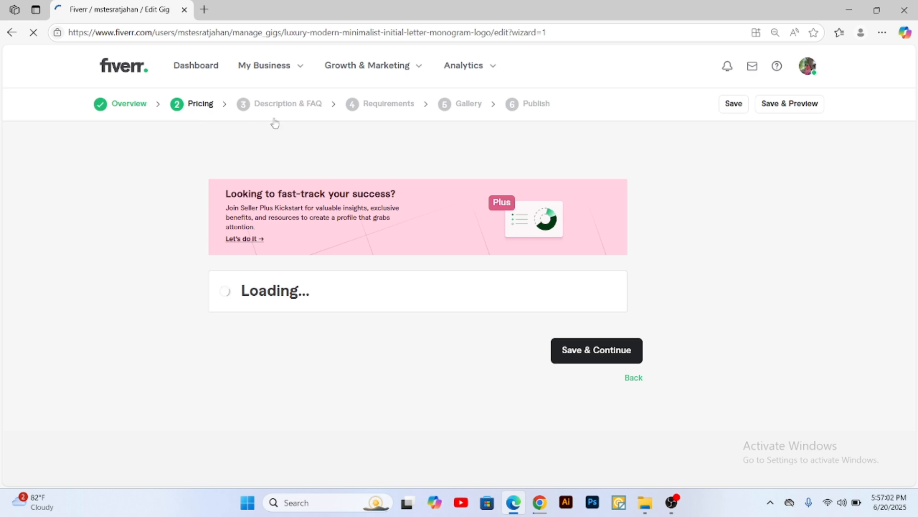
Step: Copy "BASIC Logo Package" from the document's price table in Chrome and enter it as the Basic package name in Edge
scroll(350, 285, down, 7)
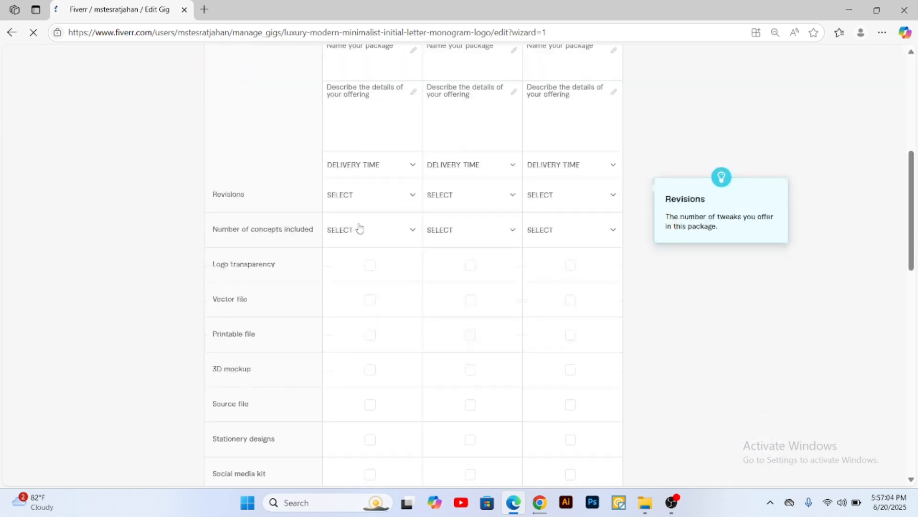
scroll(360, 229, down, 9)
scroll(381, 301, up, 12)
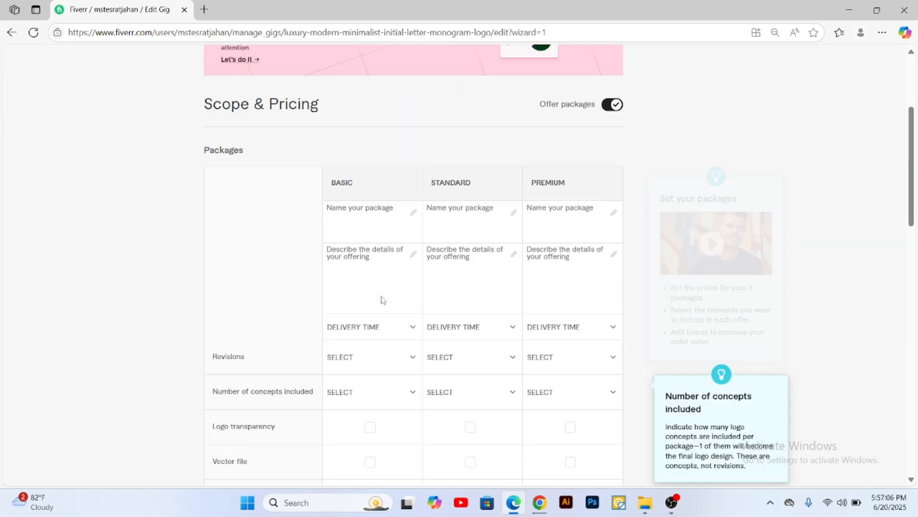
click(348, 216)
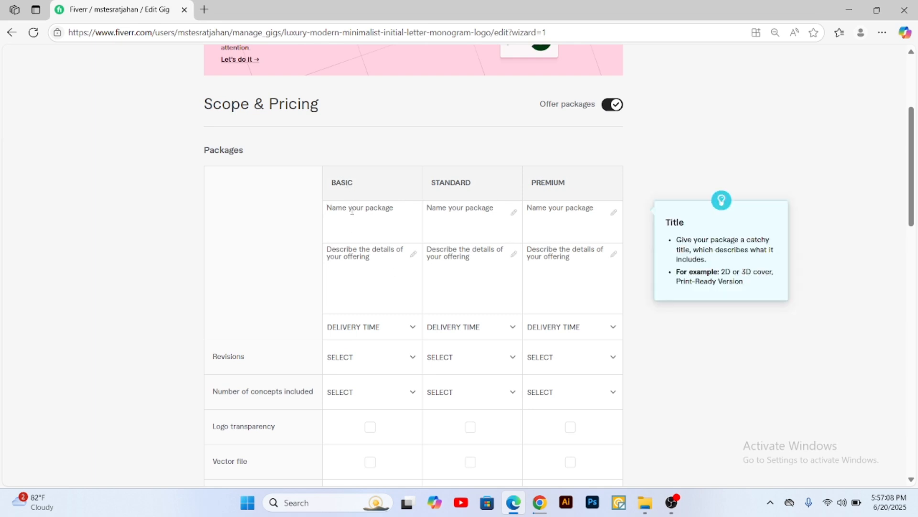
click(540, 502)
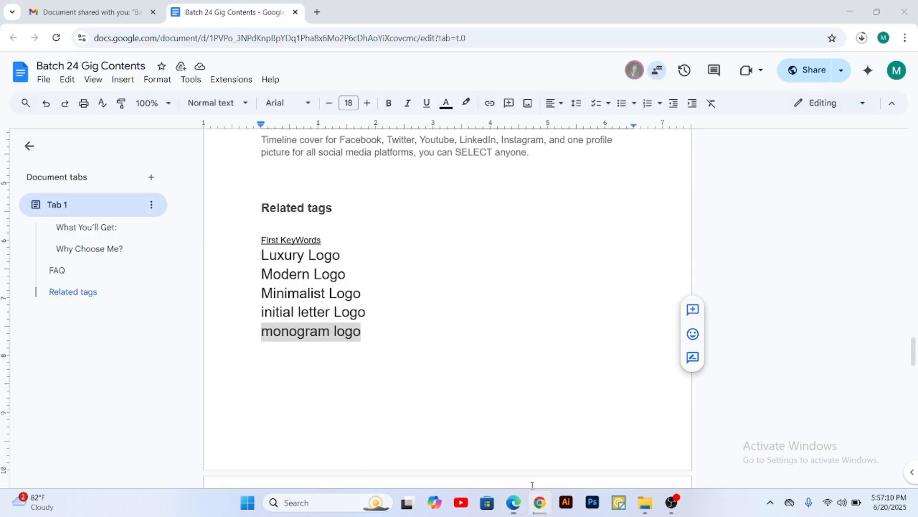
scroll(425, 272, up, 15)
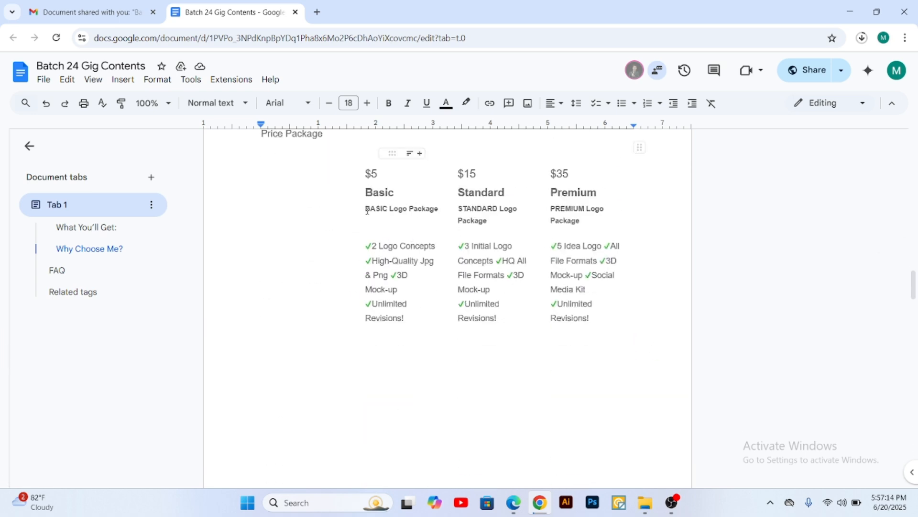
drag(367, 211, 435, 211)
right_click(420, 210)
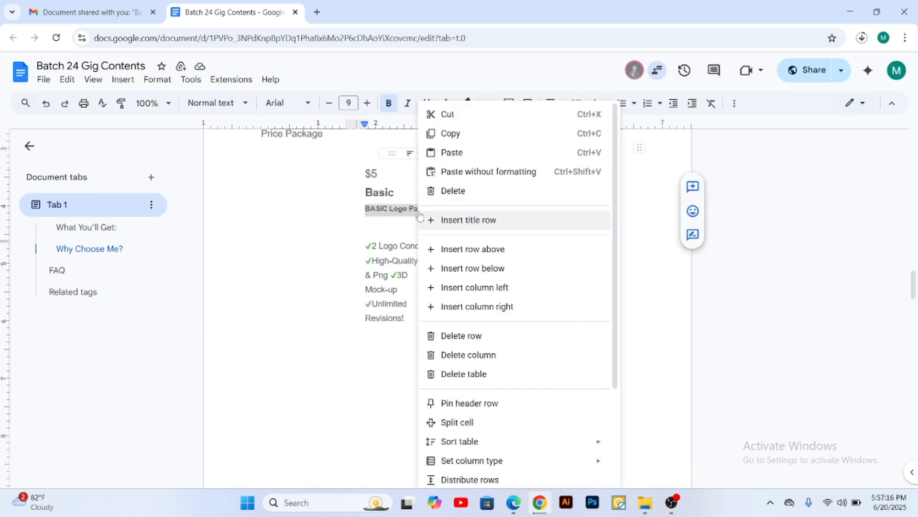
click(457, 138)
click(514, 502)
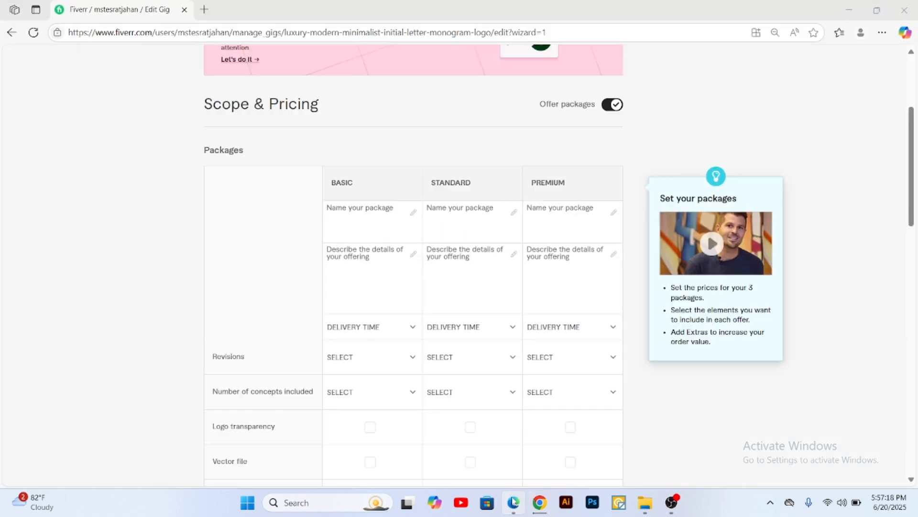
click(343, 210)
key(ctrl+v)
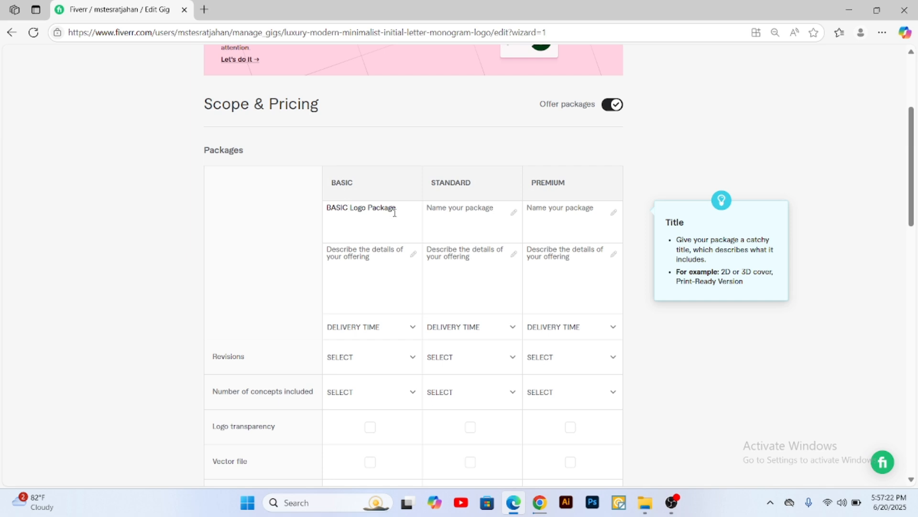
Step: Try to copy the "STANDARD Logo Package" name from the document in Chrome into the Standard package name in Edge
click(539, 502)
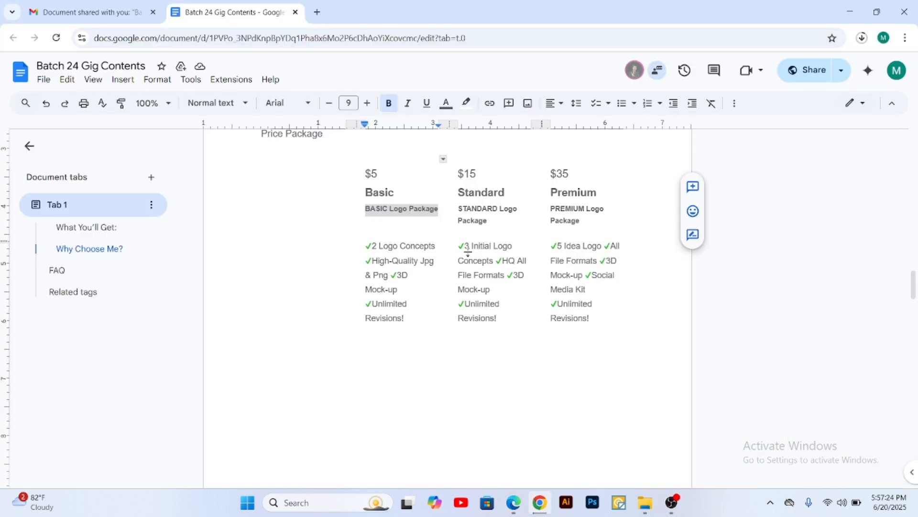
drag(459, 209, 485, 221)
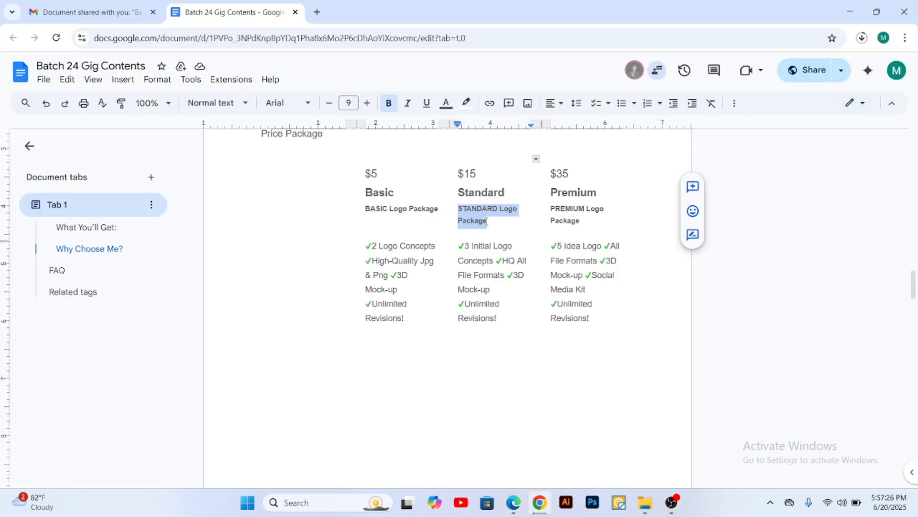
click(512, 504)
click(452, 210)
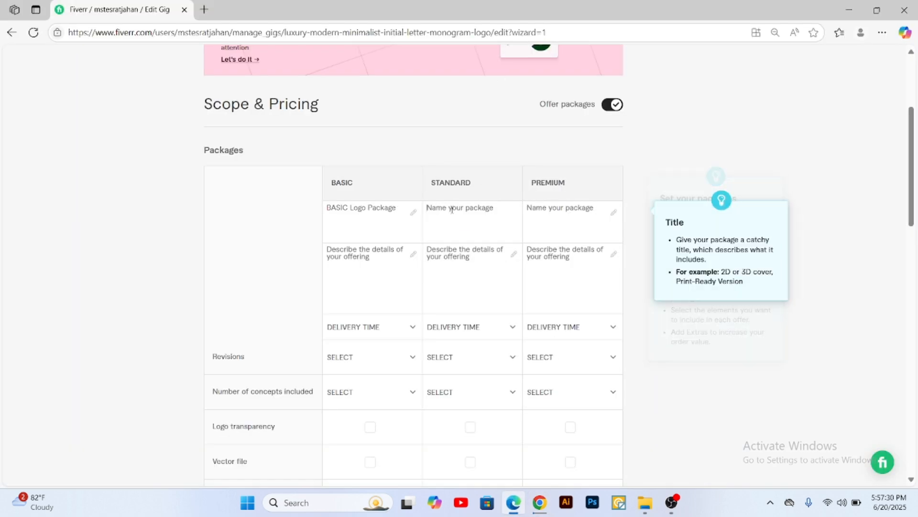
key(ctrl+v)
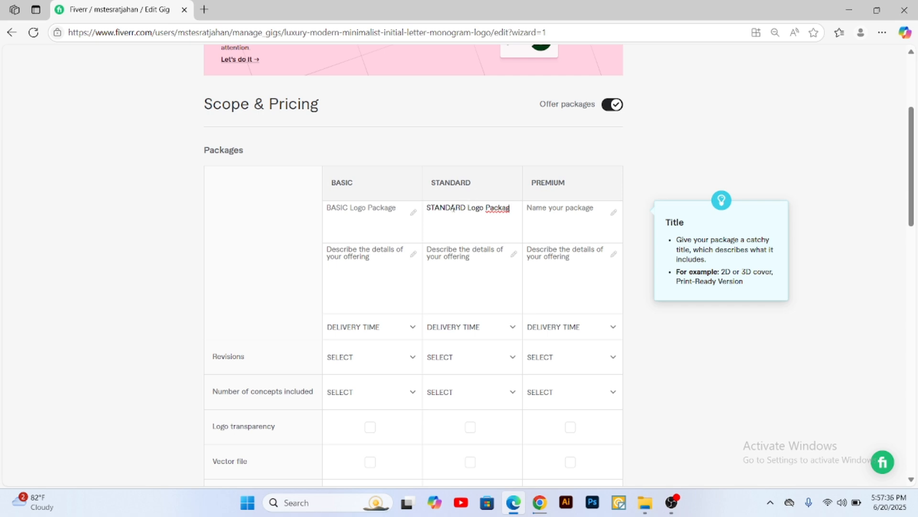
click(481, 210)
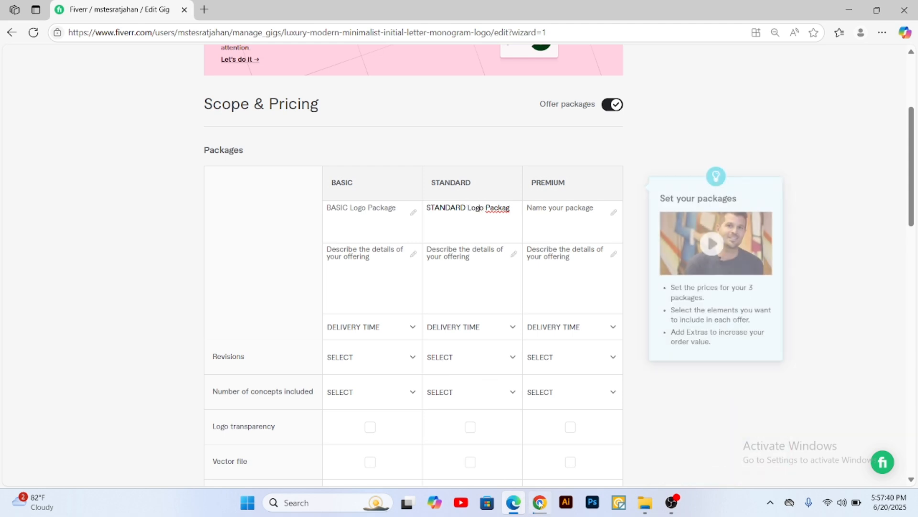
Step: Shorten the Standard name to "STANDARD Package" in the document in Chrome and replace the Standard package name in Edge with it
key(alt+Tab)
drag(500, 209, 460, 207)
key(BackSpace)
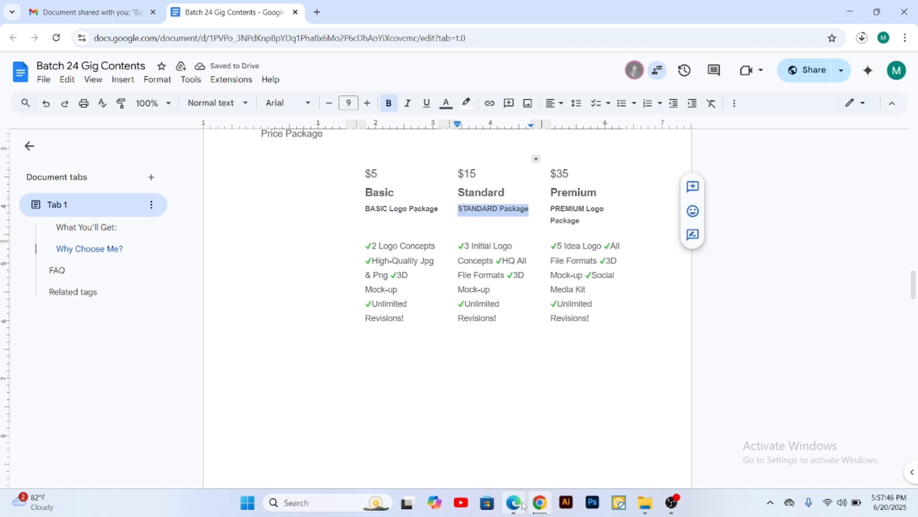
click(515, 502)
click(515, 503)
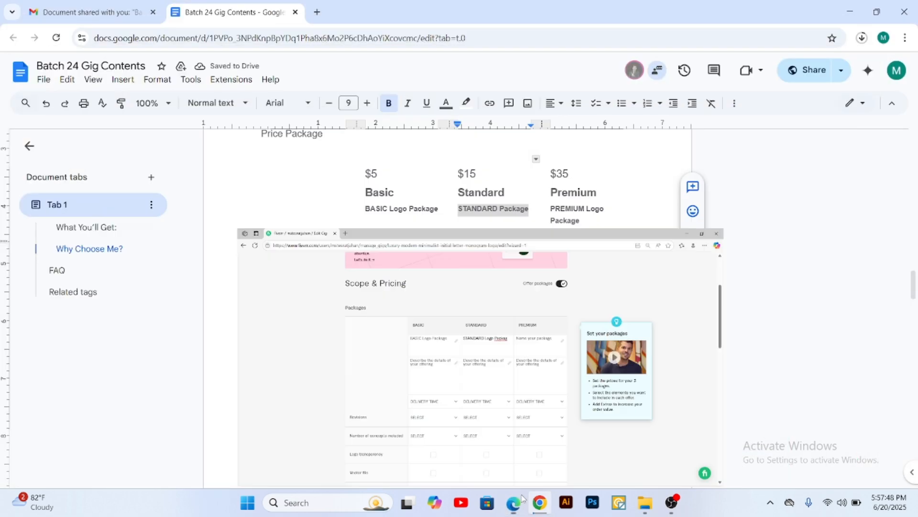
click(515, 502)
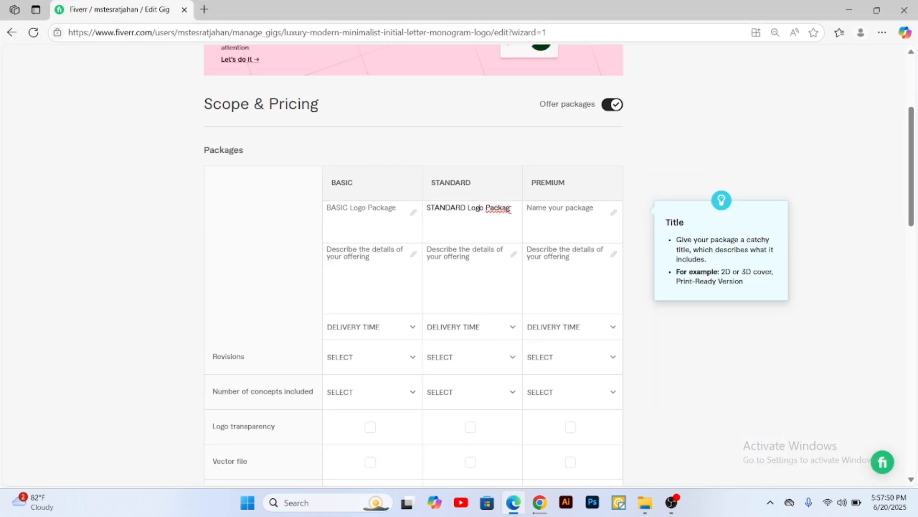
drag(512, 208, 428, 210)
key(ctrl+v)
Step: Shorten the Premium name to "PREMIUM Package" in the document in Chrome and enter it as the Premium package name in Edge
click(546, 219)
key(alt+Tab)
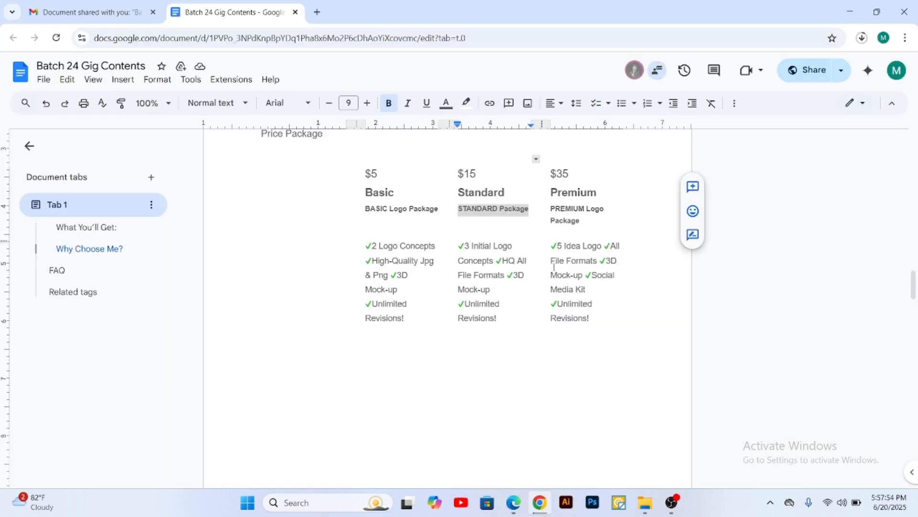
drag(586, 209, 596, 209)
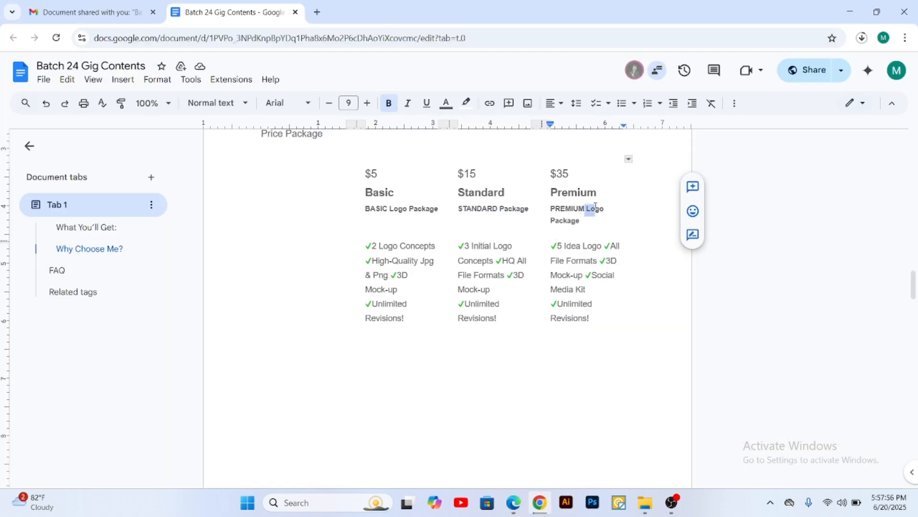
key(BackSpace)
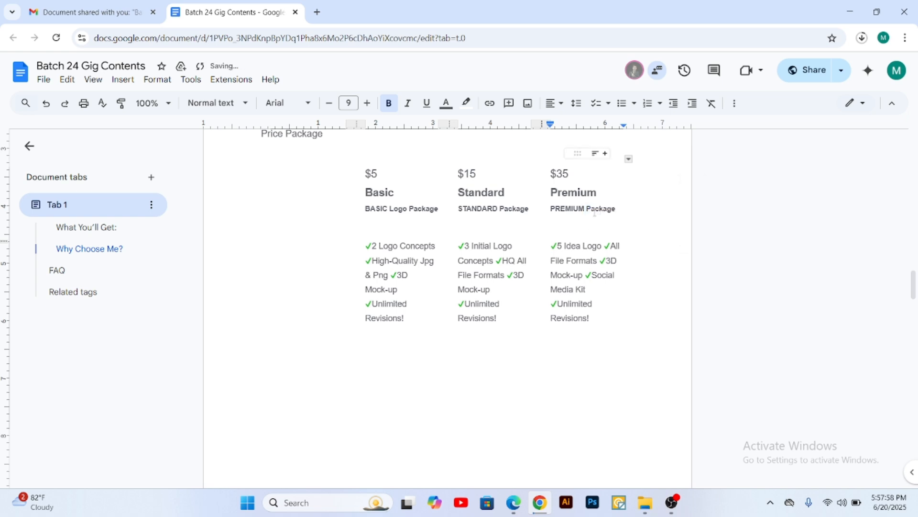
drag(616, 212, 554, 217)
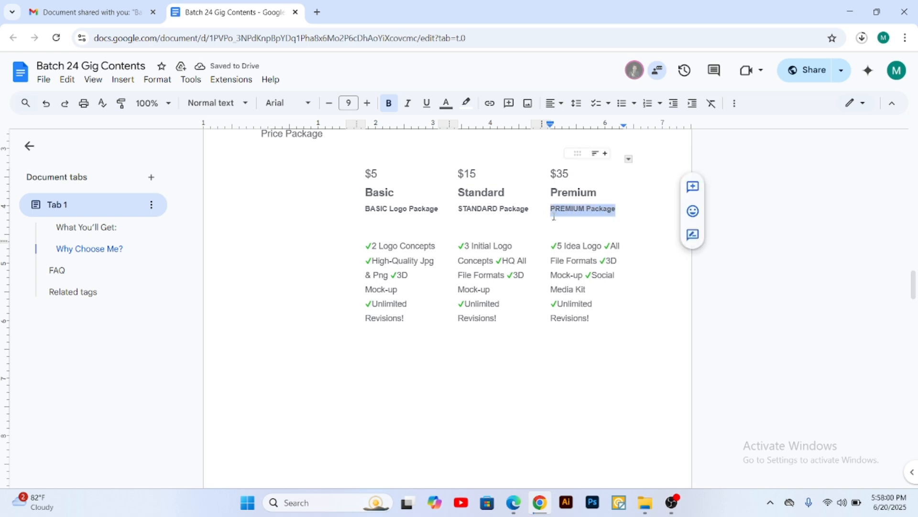
click(513, 502)
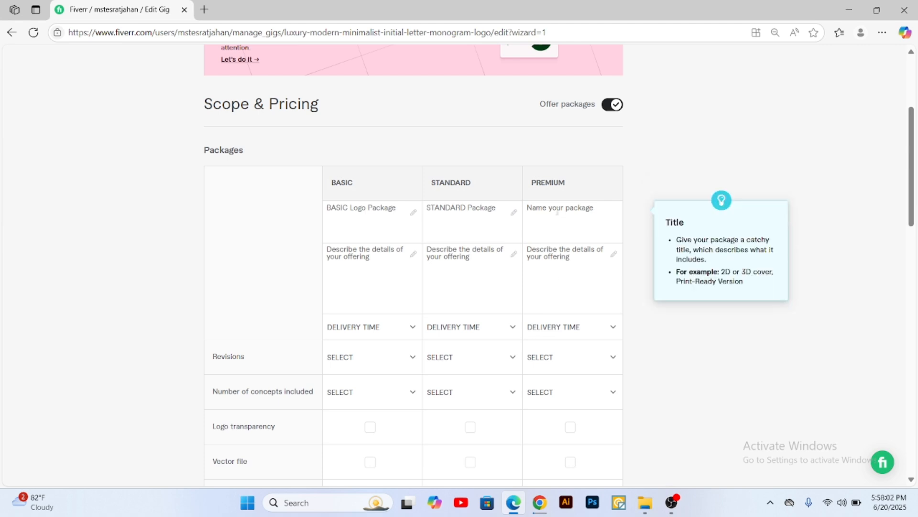
key(ctrl+v)
Step: Copy the Basic package details, from "2 Logo Concepts" to "Unlimited Revisions!", from the document in Chrome into the Basic description in Edge
click(350, 250)
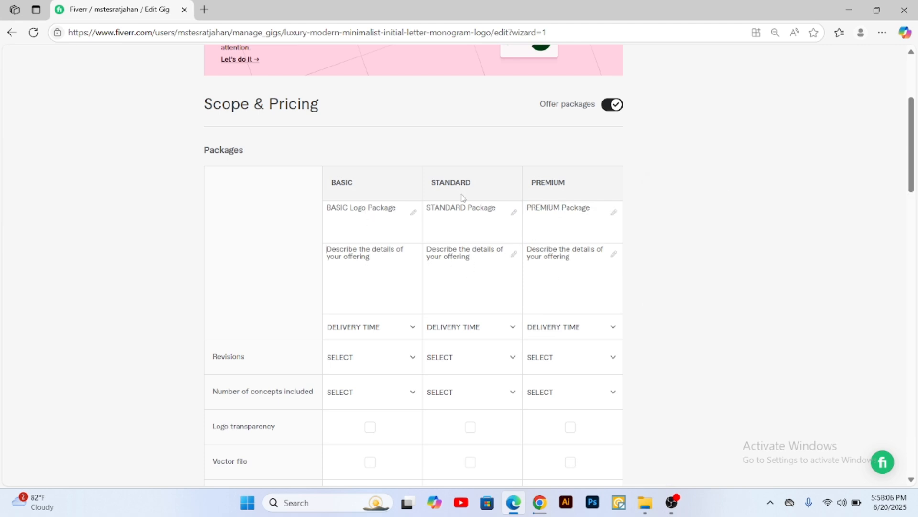
click(552, 251)
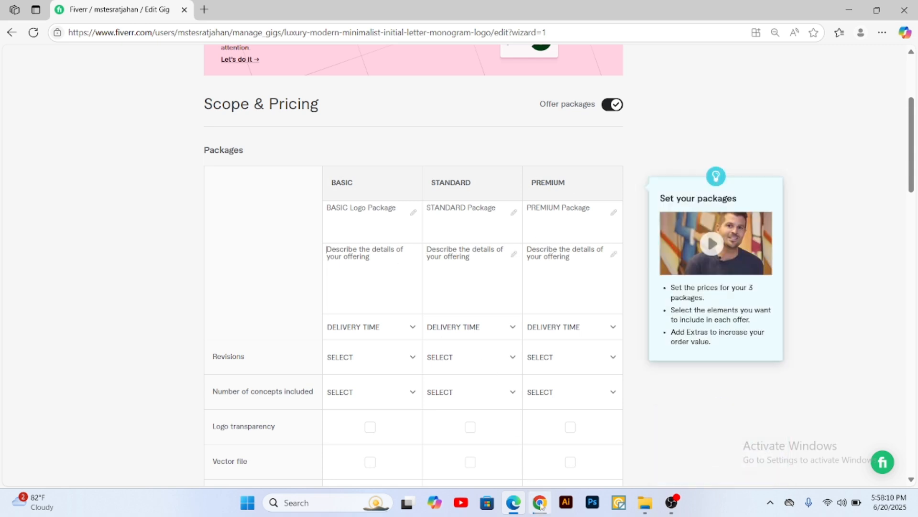
key(alt+Tab)
click(438, 217)
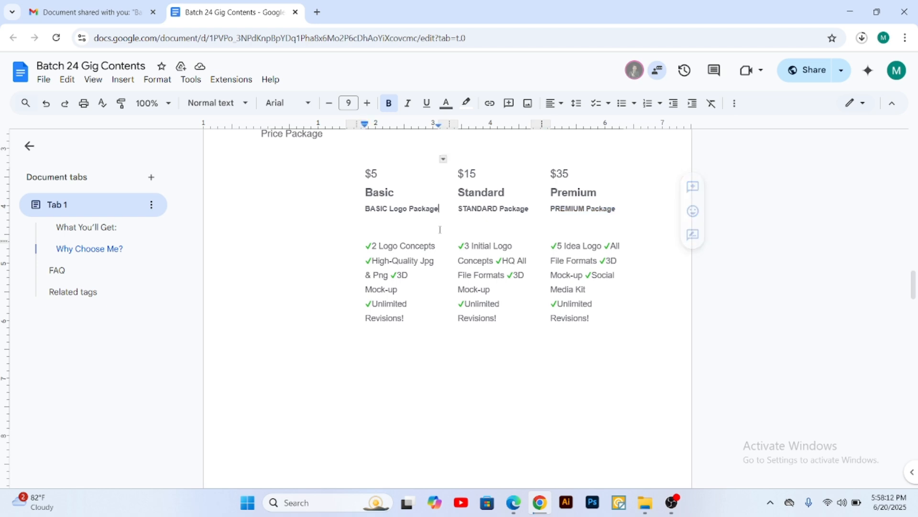
scroll(438, 239, up, 1)
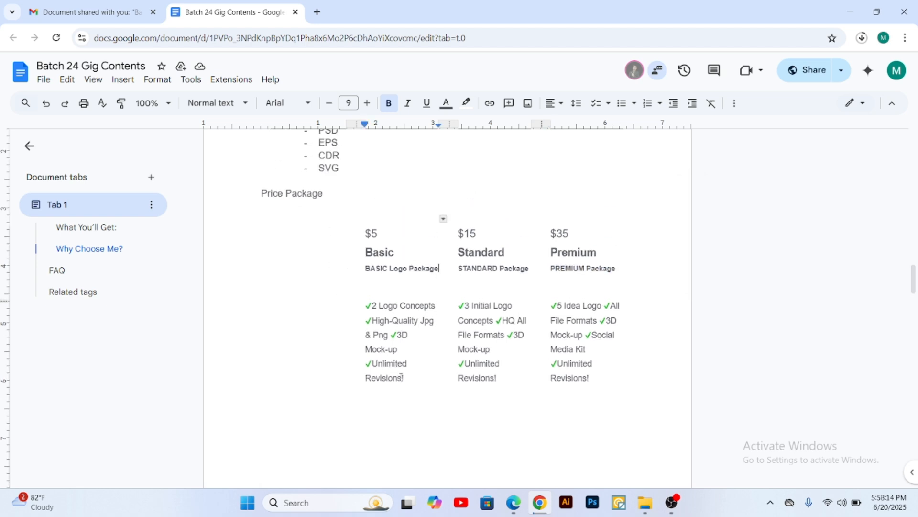
drag(405, 379, 369, 310)
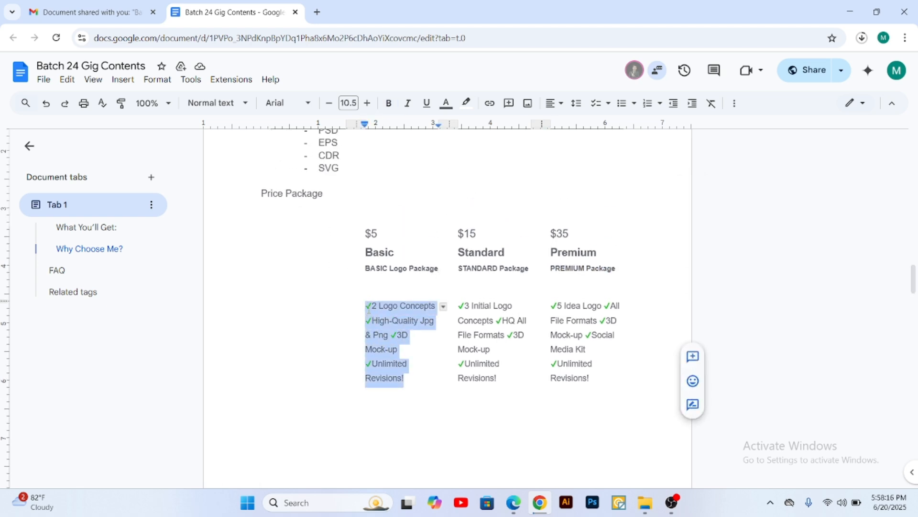
click(514, 502)
click(366, 263)
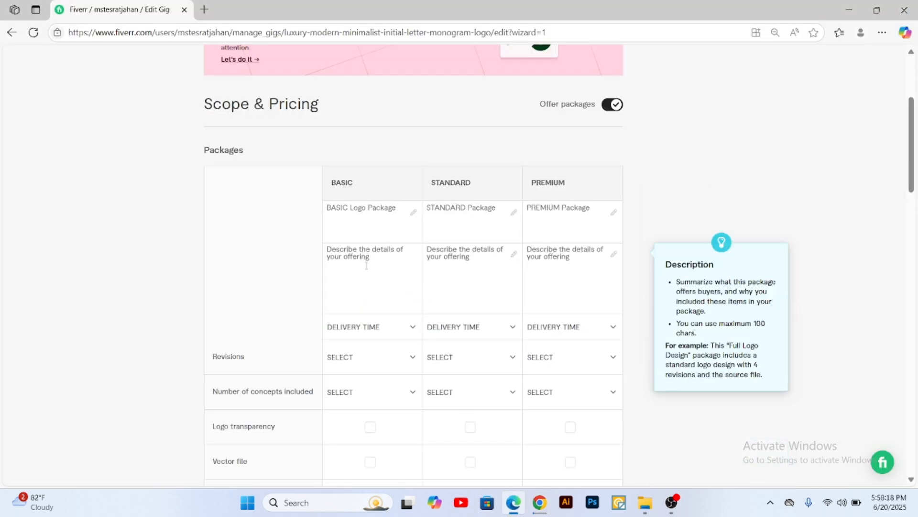
text(✓2 Logo Concepts ✓High-Quality Jpg & Png ✓3D Mock up ✓Unlimited Revisions!)
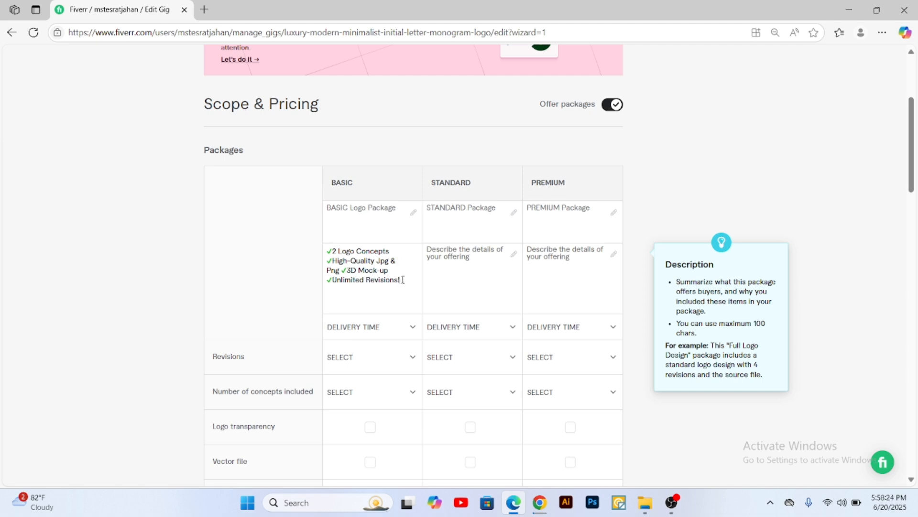
drag(331, 253, 321, 261)
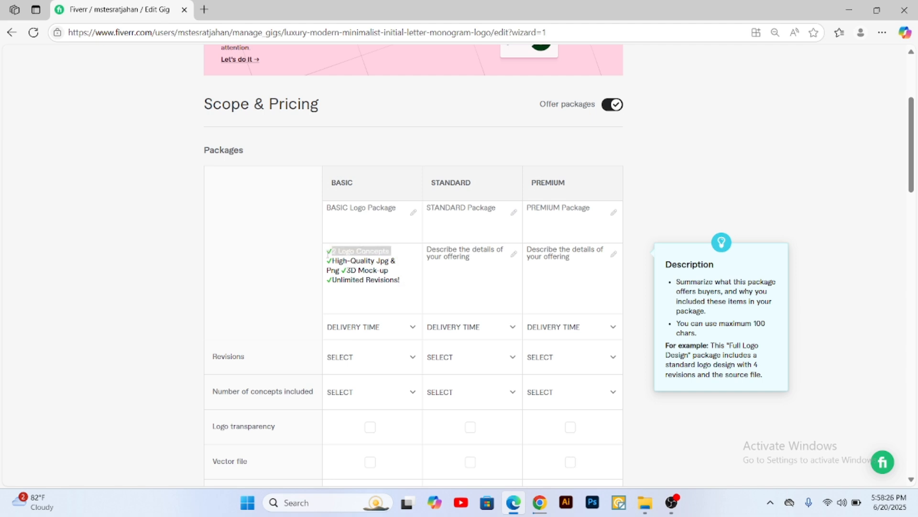
click(333, 252)
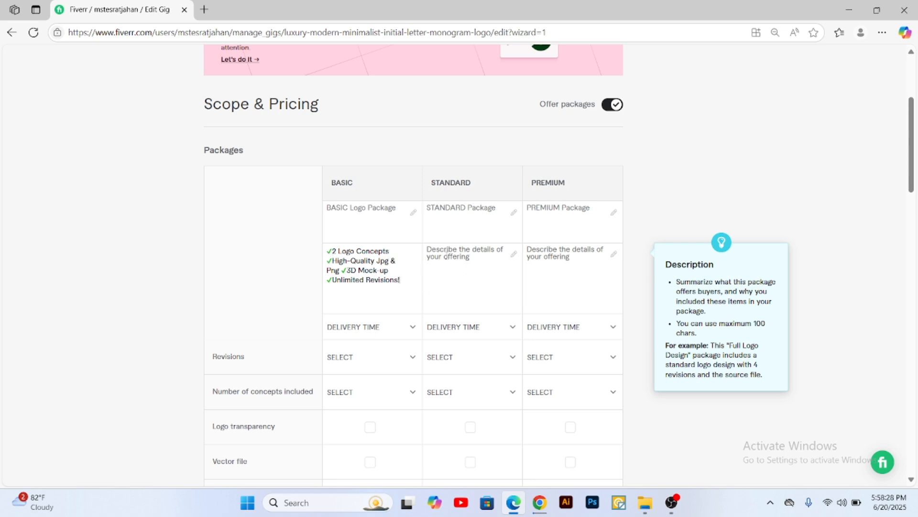
Step: Copy the Standard package details, starting with "3 Initial Logo Concepts", from the document in Chrome into the Standard description in Edge
key(alt+Tab)
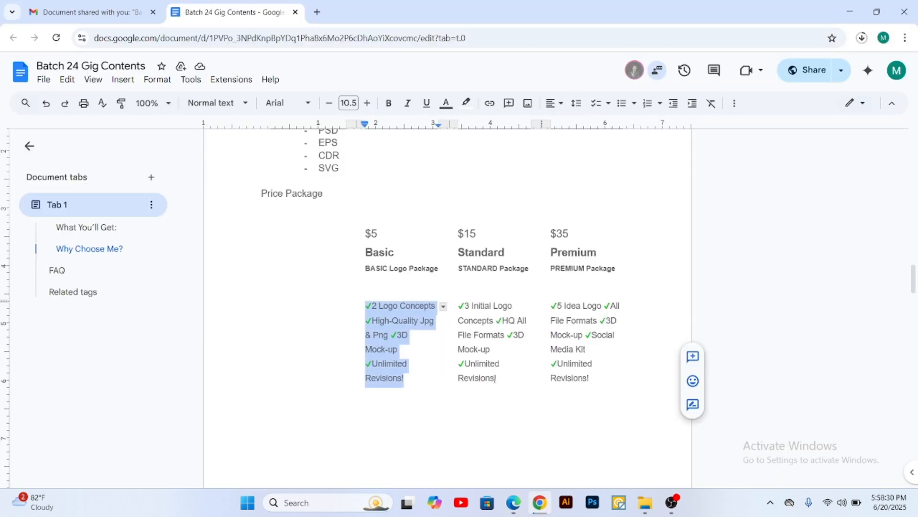
drag(498, 379, 459, 309)
key(ctrl+c)
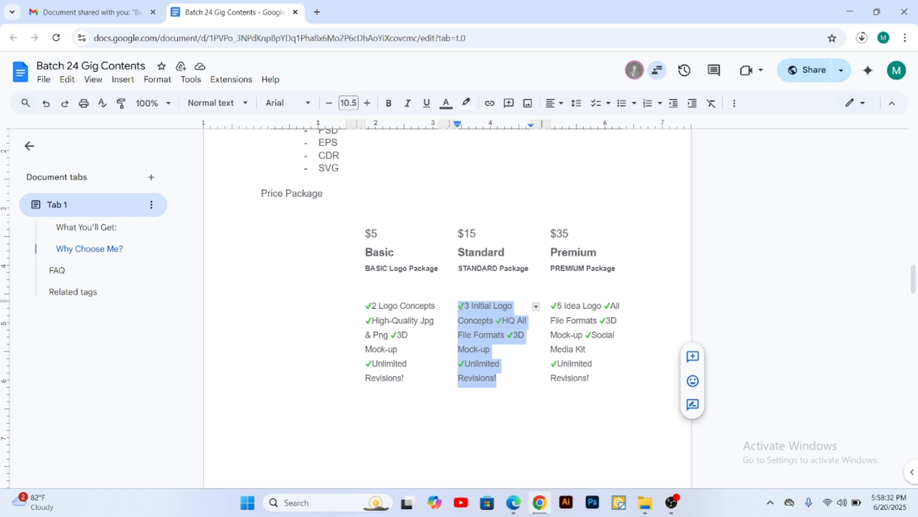
click(514, 503)
click(455, 273)
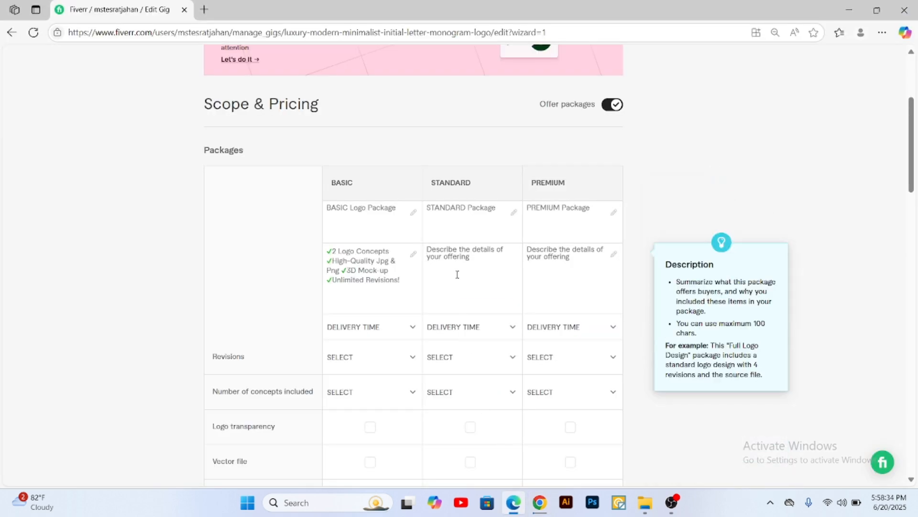
key(ctrl+v)
Step: Copy the Premium package details, starting with "5 Idea Logo", from the document in Chrome into the Premium description in Edge
click(551, 277)
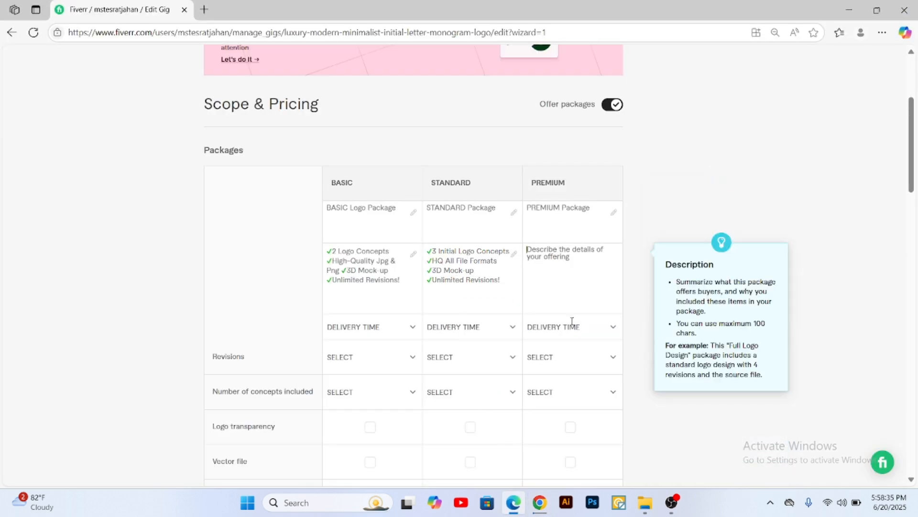
click(540, 502)
drag(593, 380, 554, 310)
key(ctrl+c)
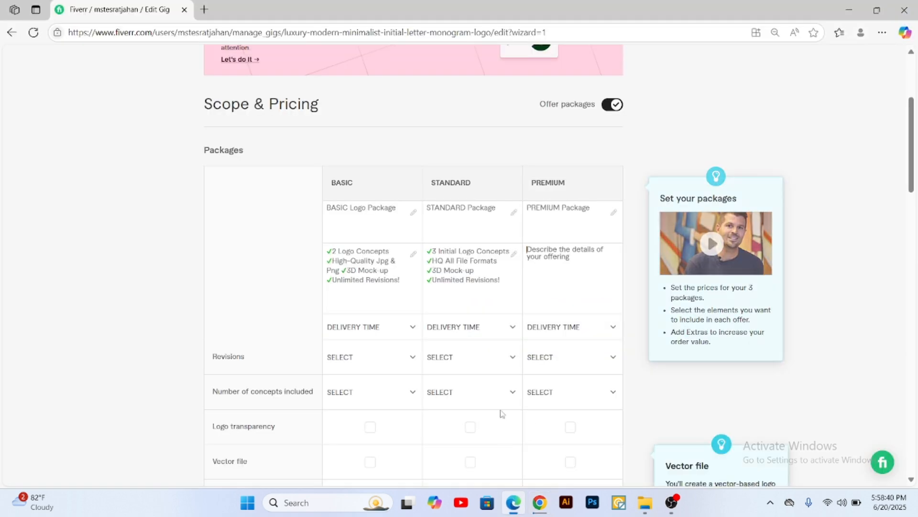
click(513, 503)
key(ctrl+v)
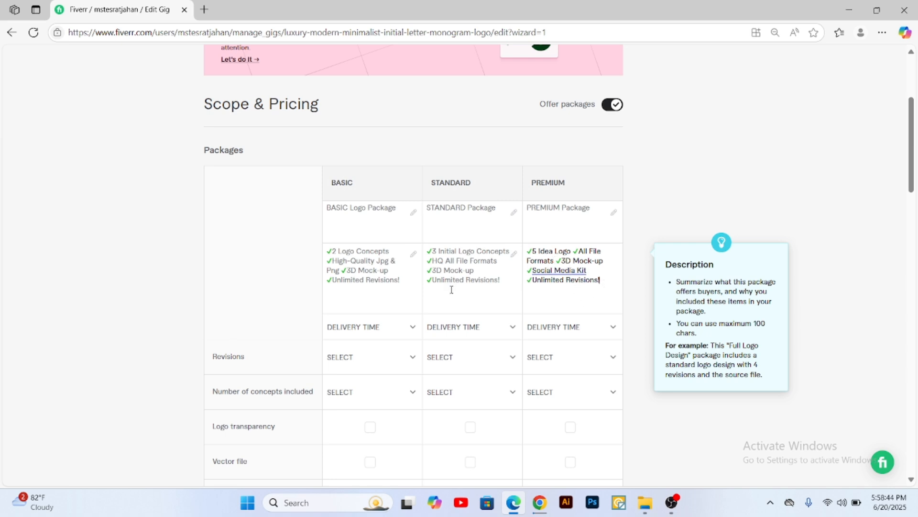
Step: Set the delivery time to 1 day for Basic and 2 days for both Standard and Premium
scroll(451, 290, down, 1)
click(377, 274)
click(374, 270)
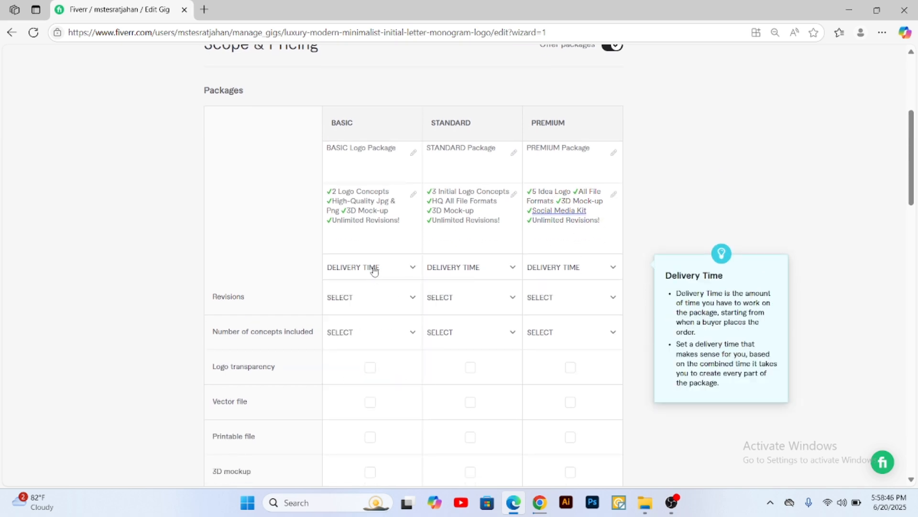
click(376, 212)
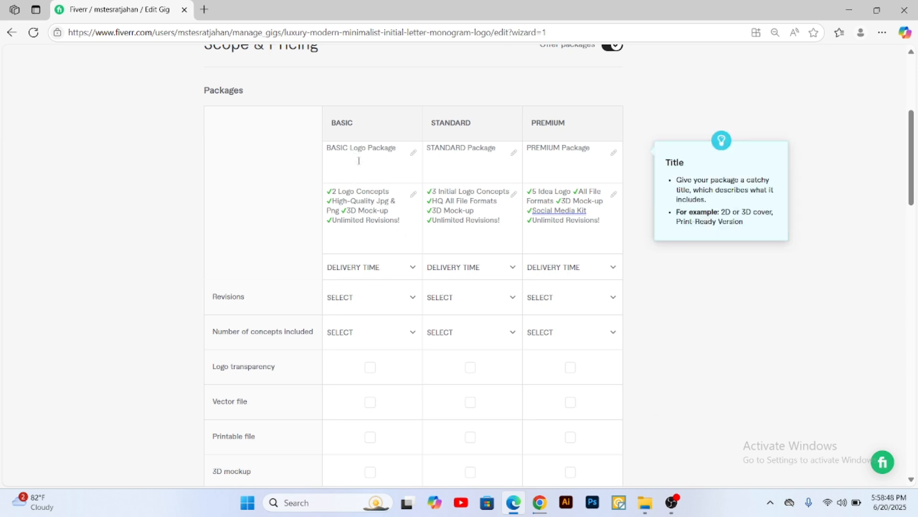
click(375, 267)
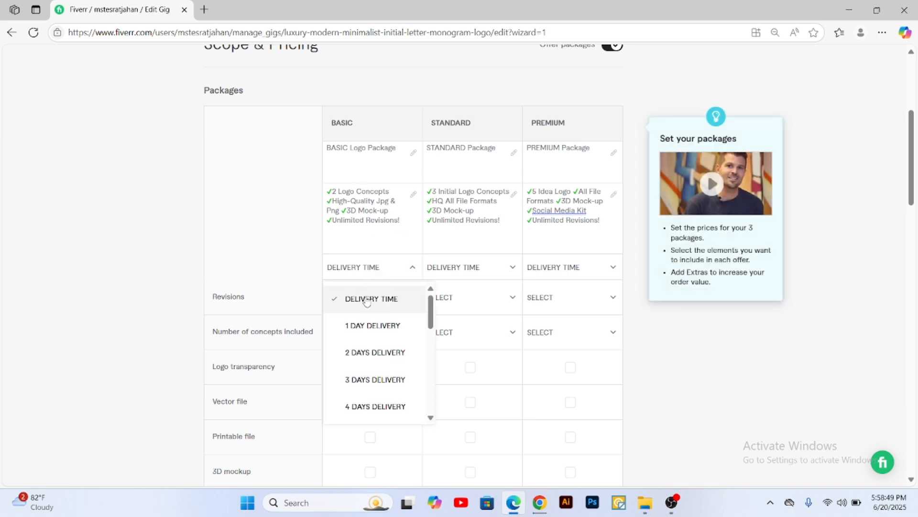
click(359, 327)
click(457, 268)
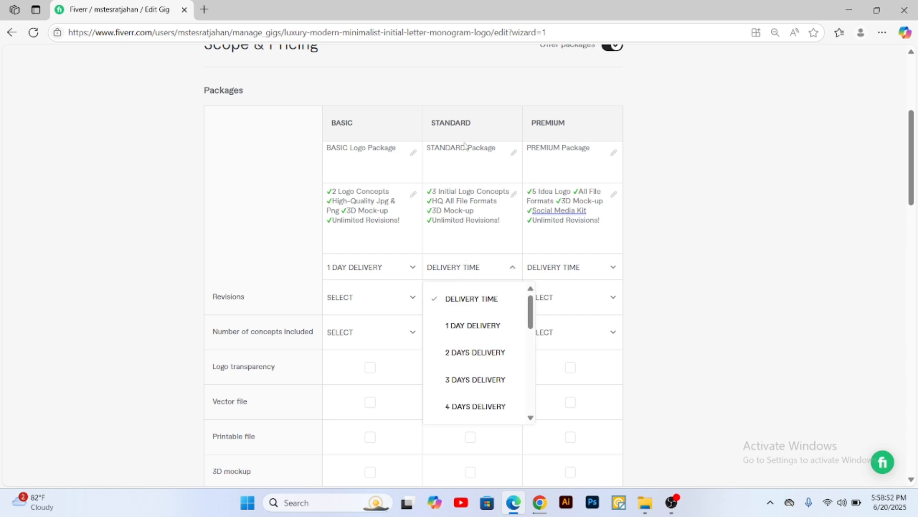
click(463, 351)
click(566, 268)
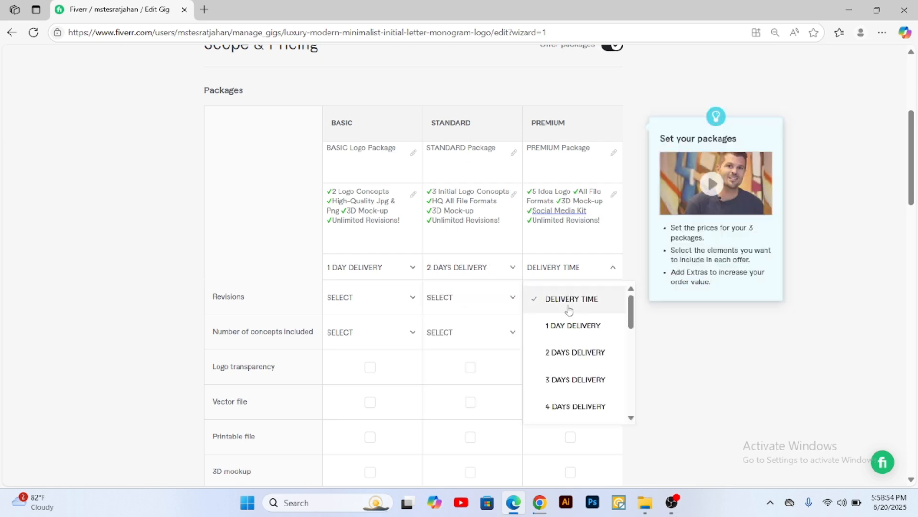
click(570, 350)
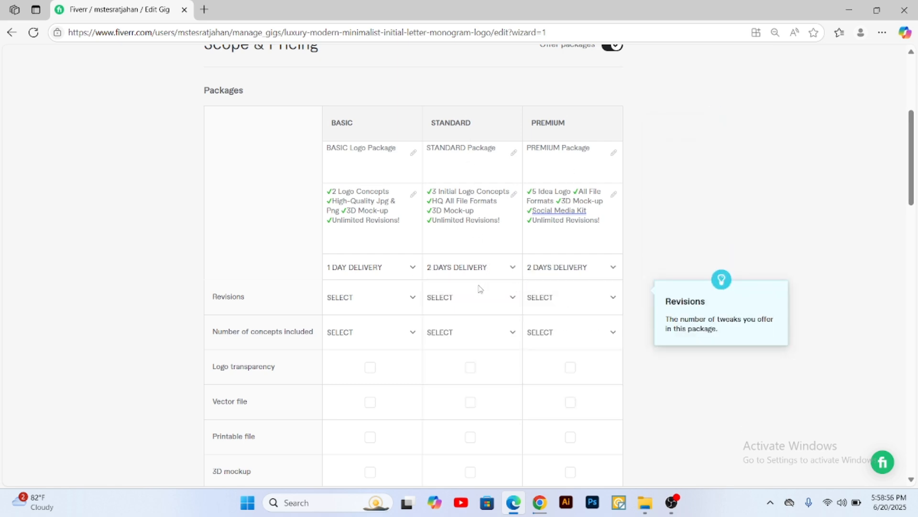
Step: Set the revisions to Unlimited for the Basic, Standard and Premium packages
scroll(478, 287, down, 3)
click(370, 178)
scroll(378, 289, down, 2)
scroll(378, 288, down, 2)
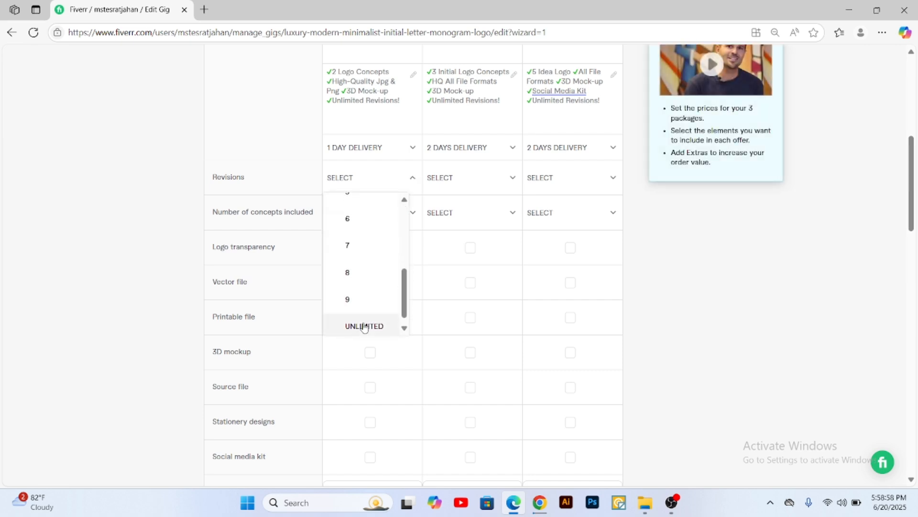
click(365, 326)
click(452, 186)
scroll(482, 263, down, 3)
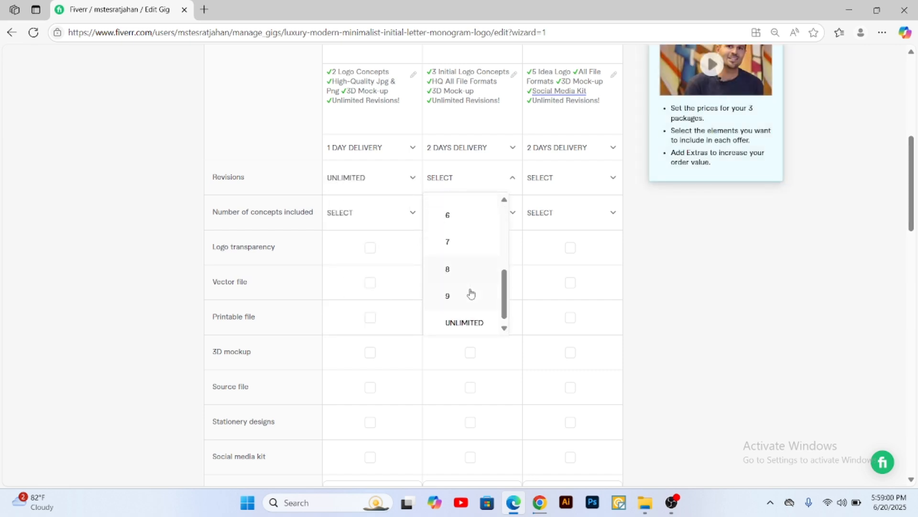
click(474, 318)
click(560, 184)
scroll(555, 258, down, 5)
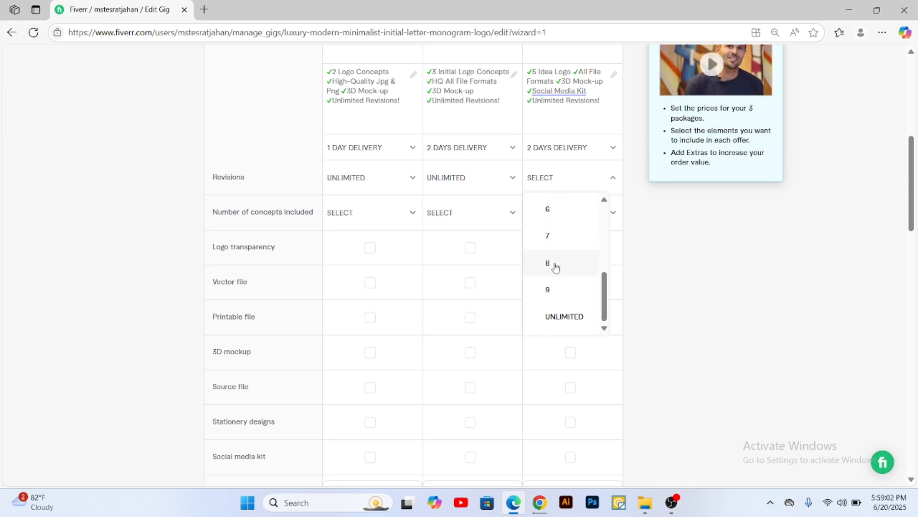
click(568, 199)
scroll(527, 254, up, 1)
scroll(527, 254, up, 1)
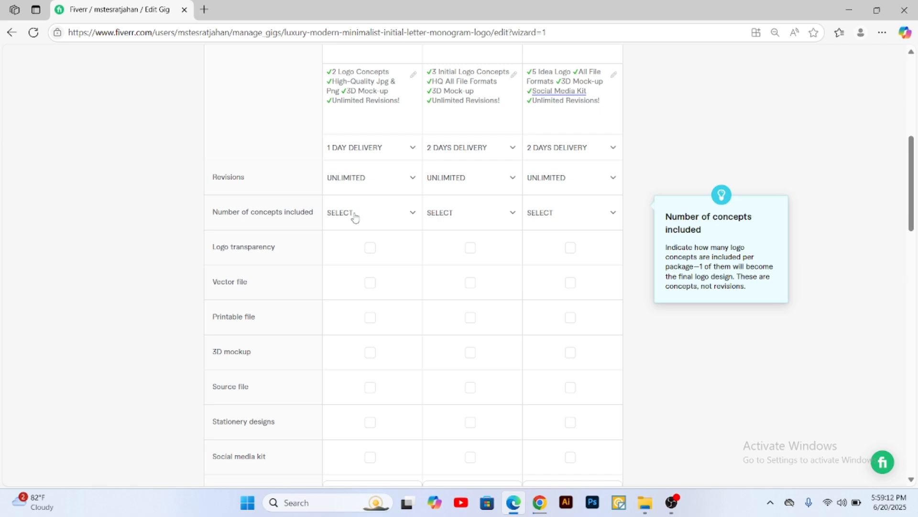
Step: Set the number of concepts included to 2 for Basic, 3 for Standard and 5 for Premium, matching the package descriptions
scroll(355, 217, up, 2)
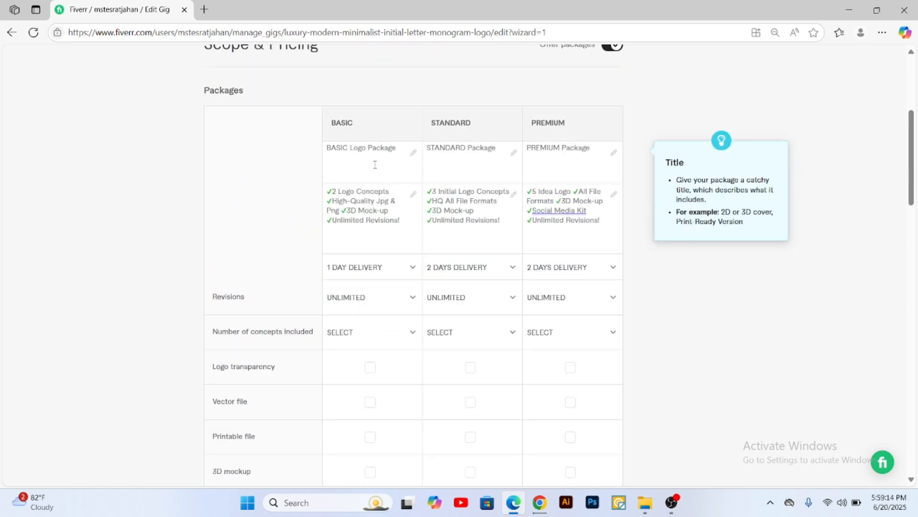
mouse_move(334, 194)
mouse_down()
mouse_move(393, 192)
mouse_move(332, 192)
mouse_up()
click(393, 191)
click(332, 192)
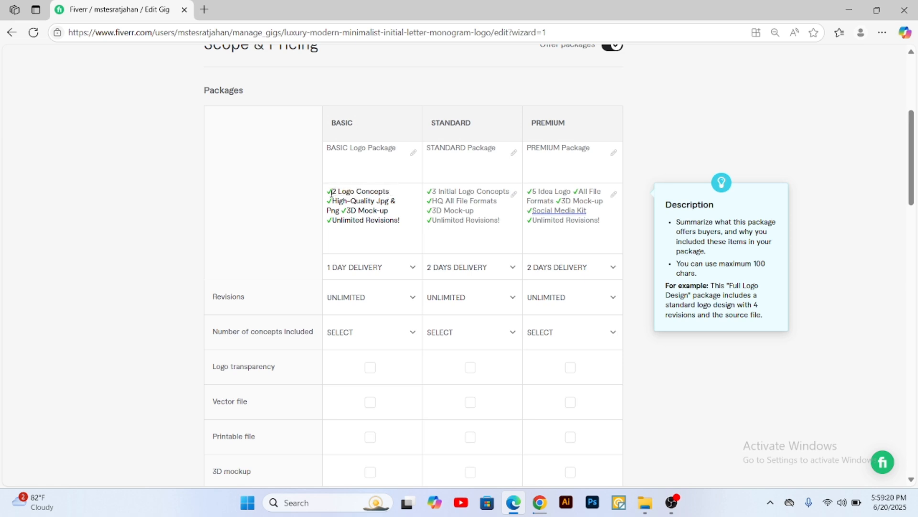
click(352, 333)
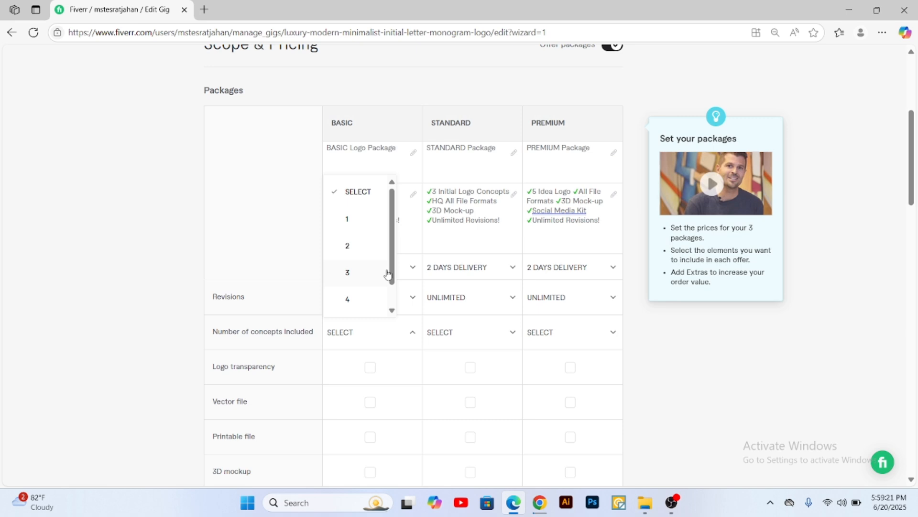
click(365, 247)
click(461, 333)
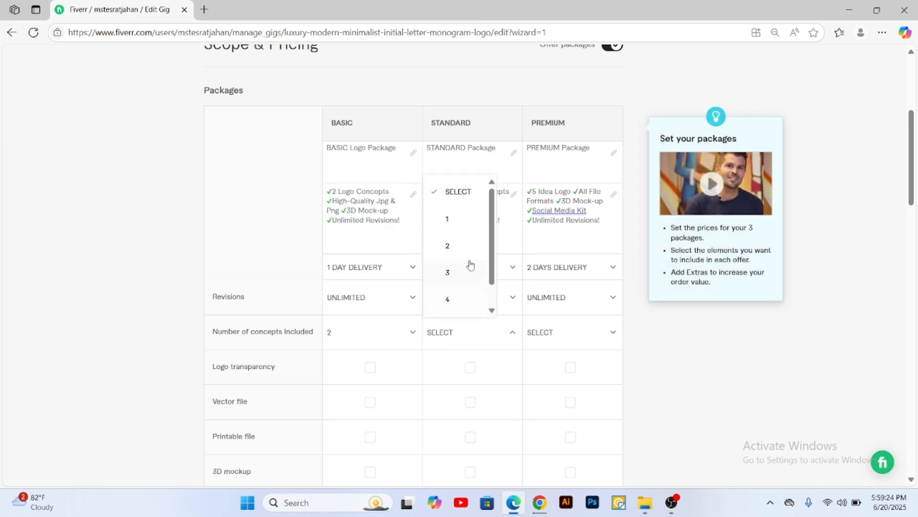
click(453, 283)
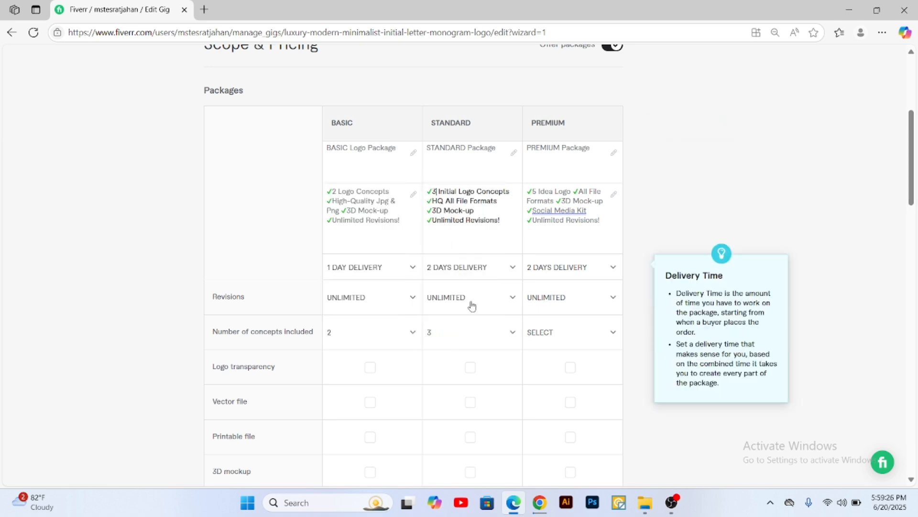
click(566, 346)
scroll(558, 287, down, 1)
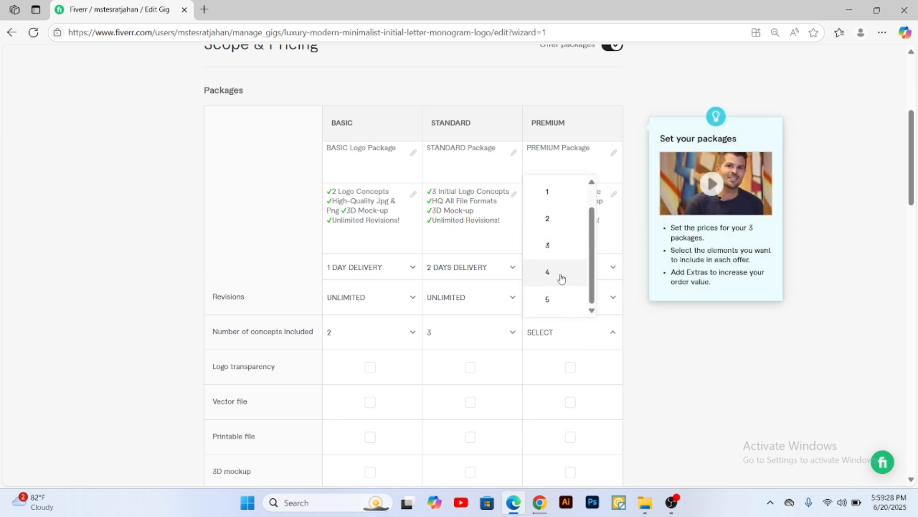
click(557, 301)
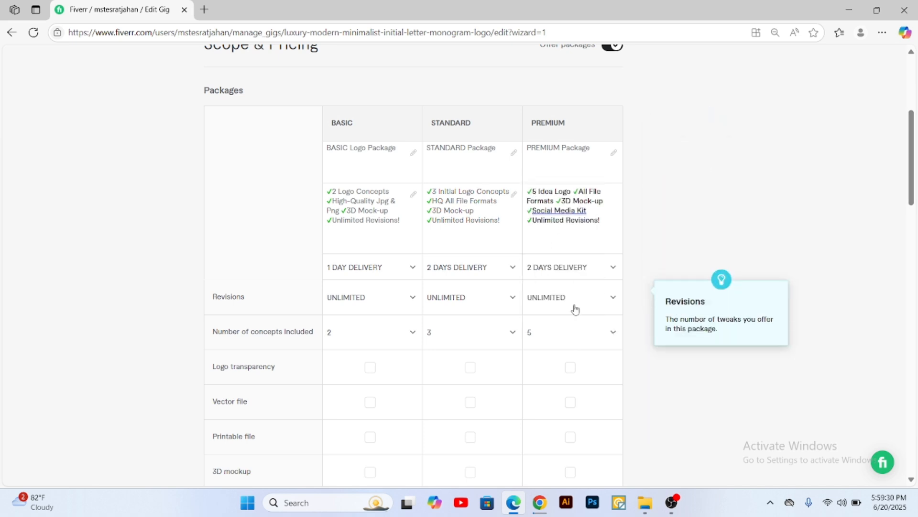
Step: Apply the grammar suggestions to "Social Media Kit" in the Premium description, changing it to "social media"
click(559, 211)
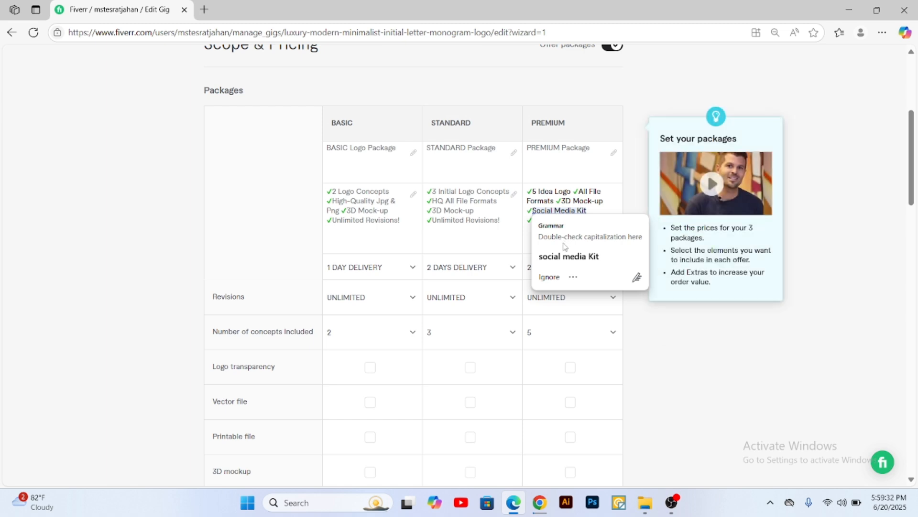
click(574, 257)
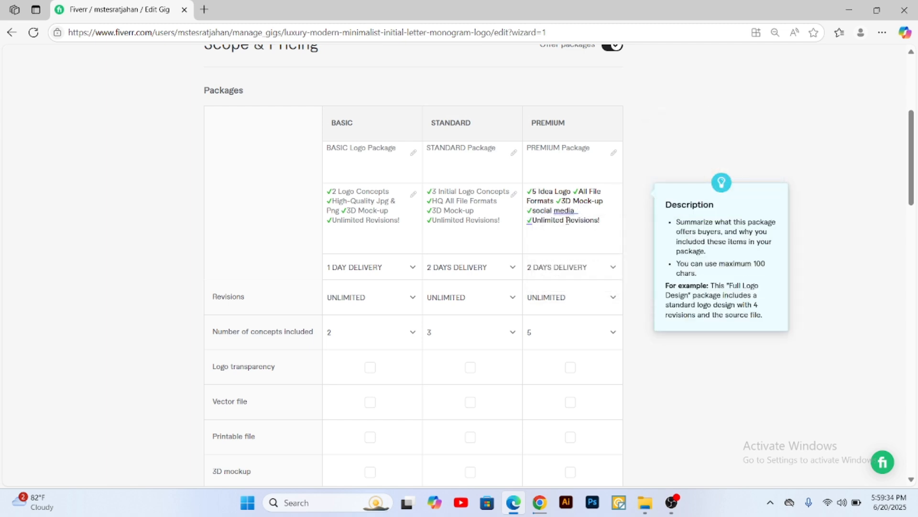
click(582, 210)
click(550, 262)
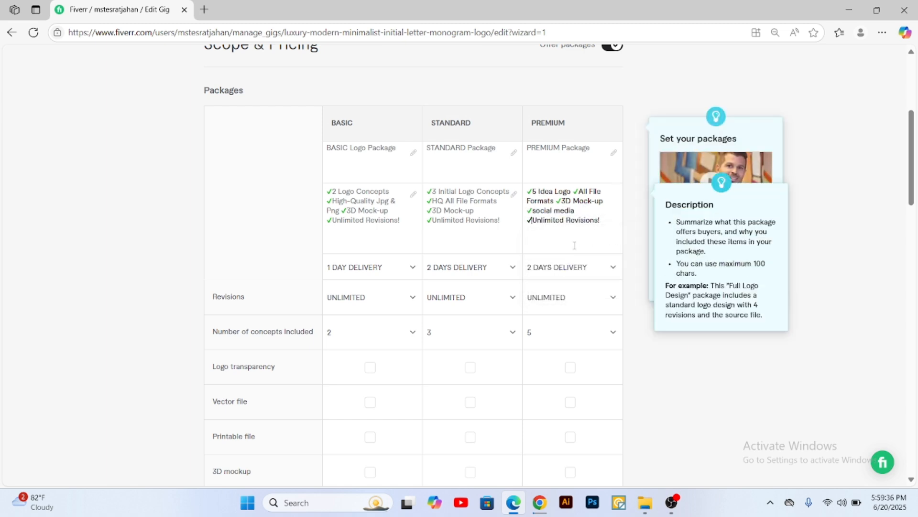
Step: Complete the Premium package description by adding "kit" after "social media"
scroll(468, 293, down, 2)
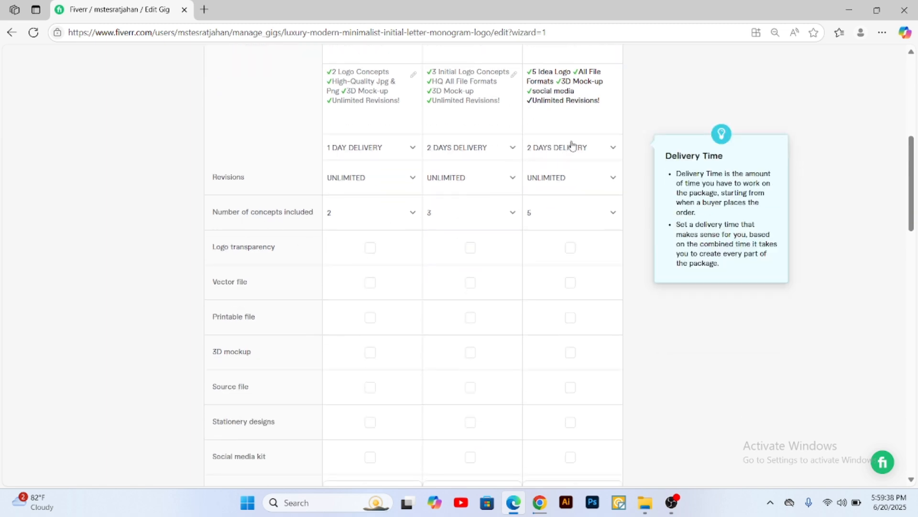
scroll(579, 154, up, 1)
text(kit)
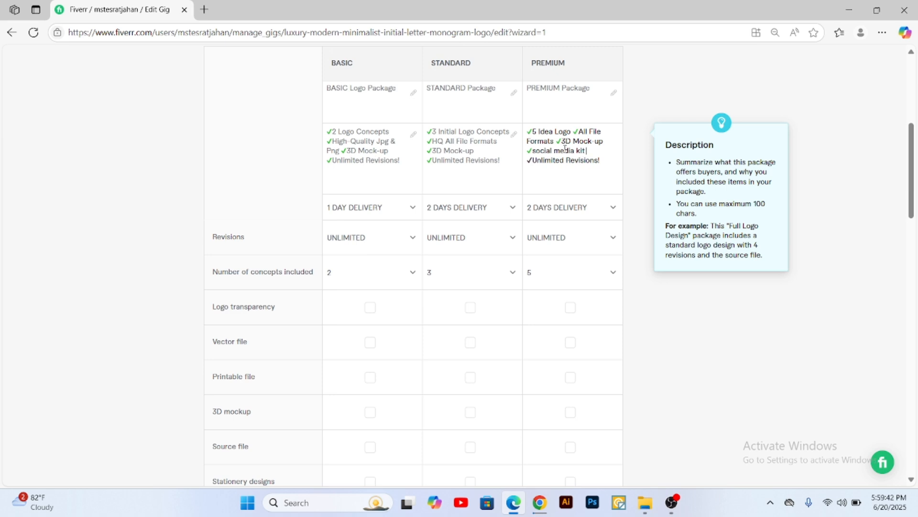
Step: Include logo transparency in the Basic, Standard and Premium packages
scroll(292, 239, down, 3)
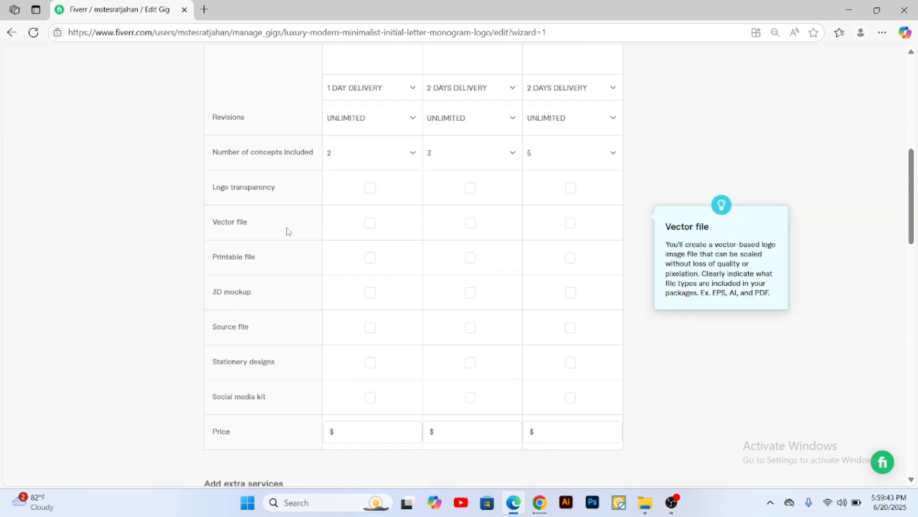
click(371, 189)
scroll(410, 215, up, 1)
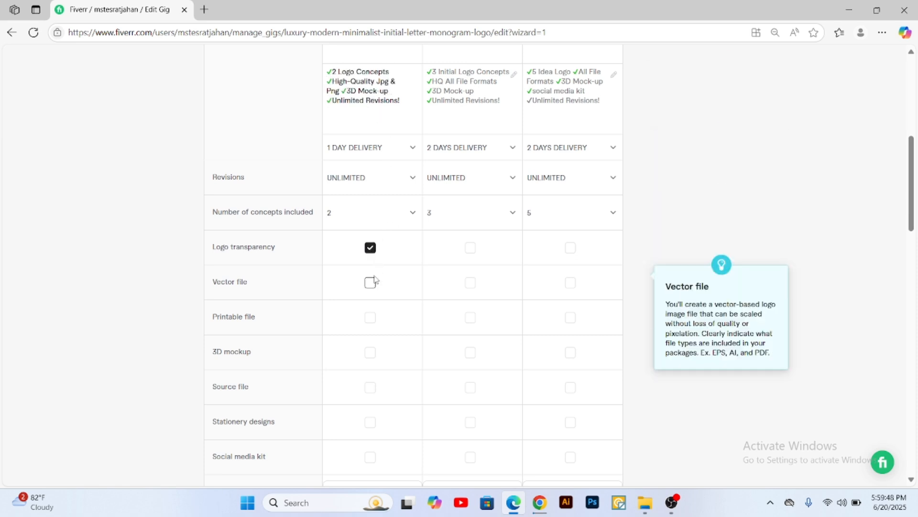
click(470, 248)
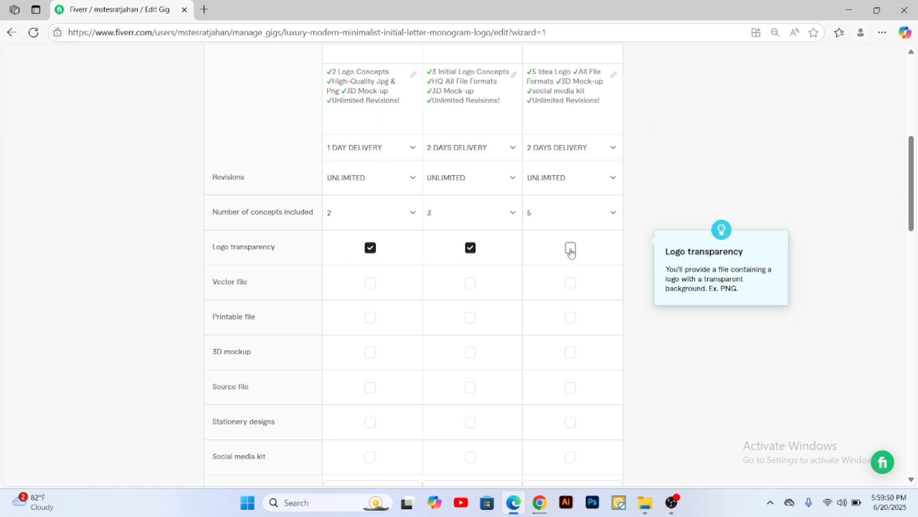
click(572, 252)
Step: Include the vector file in Premium only and the printable file in all three packages
scroll(584, 257, down, 2)
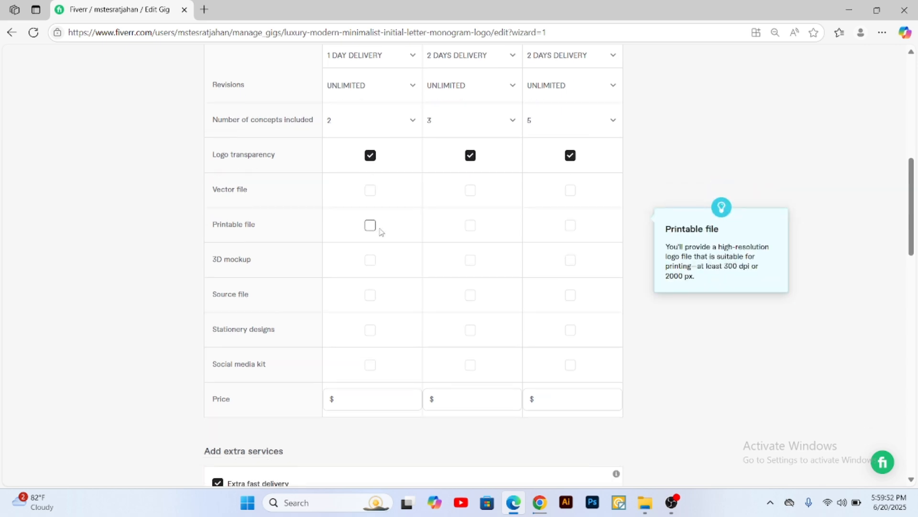
click(571, 165)
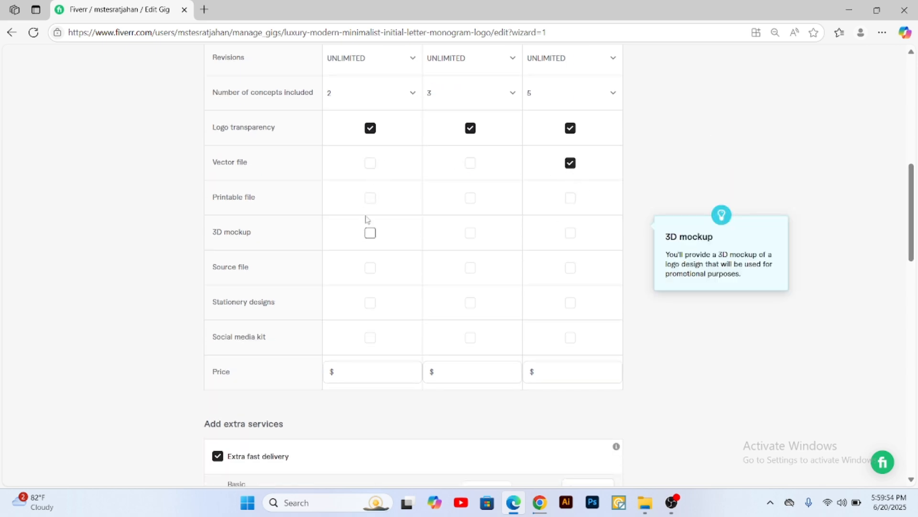
click(371, 200)
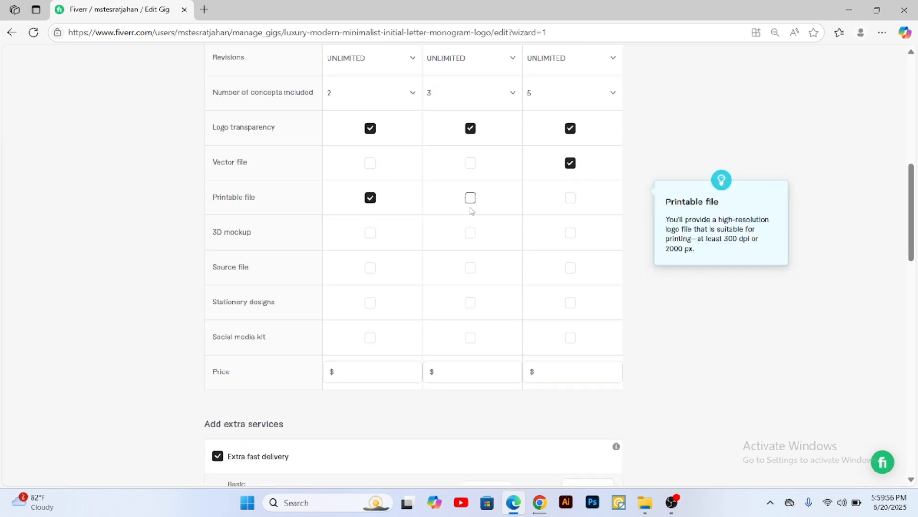
click(471, 199)
click(571, 198)
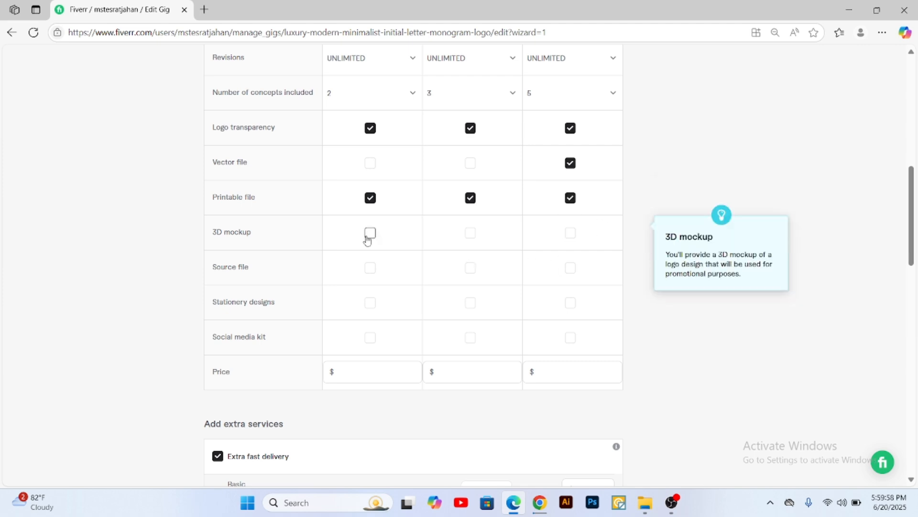
Step: Include the 3D mockup in the Basic, Standard and Premium packages
scroll(285, 191, down, 1)
click(370, 173)
click(470, 175)
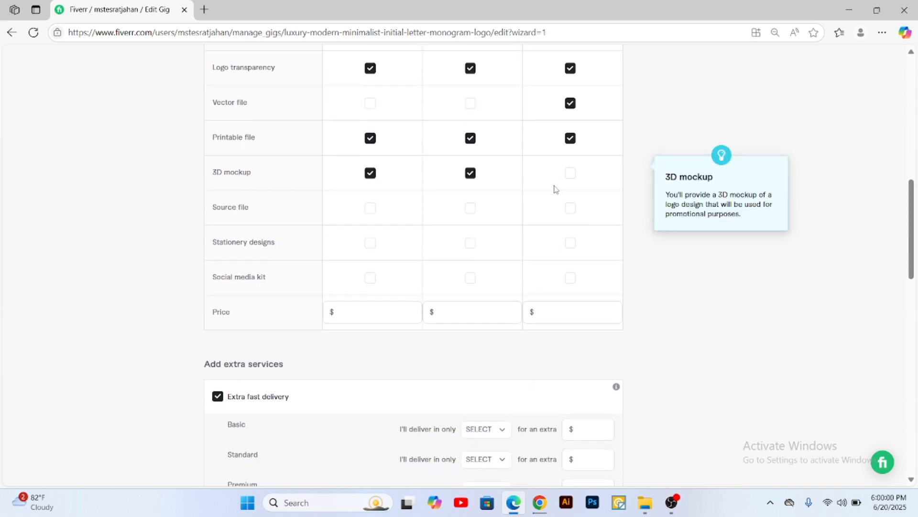
click(571, 176)
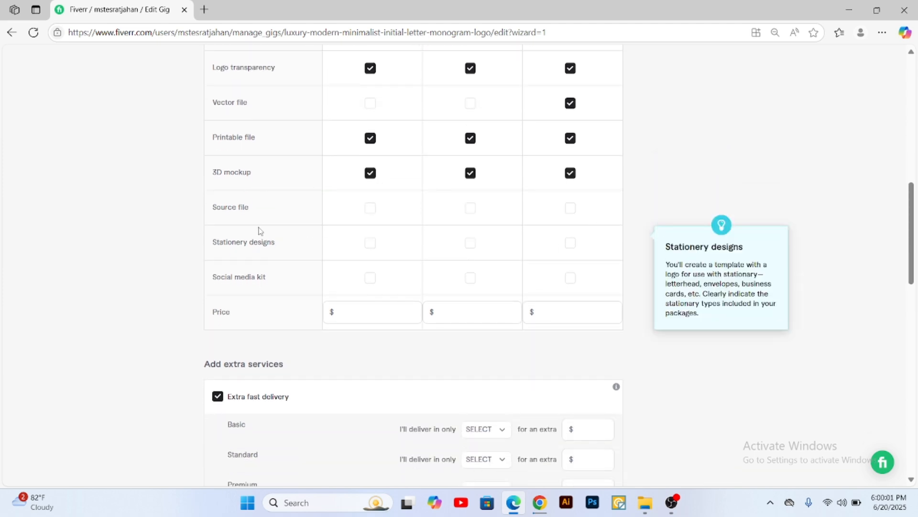
Step: Include the source file in Standard and Premium, and stationery designs and the social media kit in Premium only
click(471, 210)
click(570, 209)
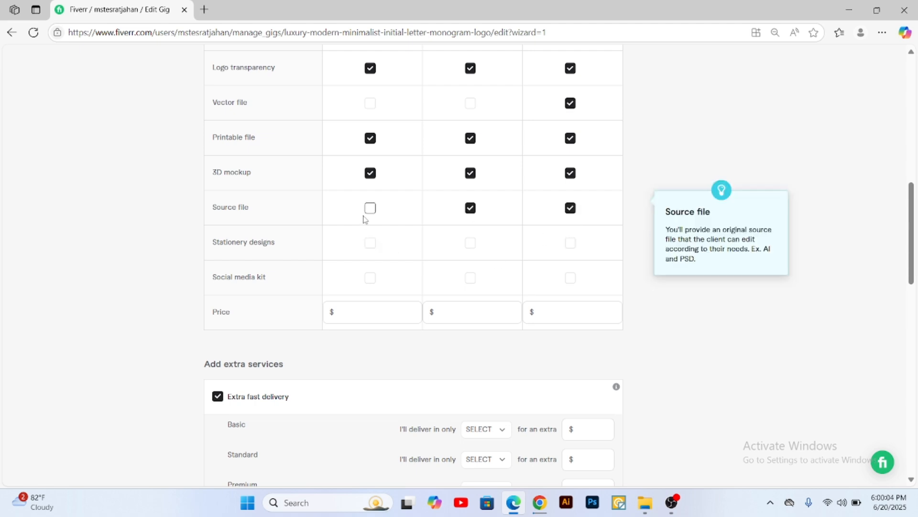
click(570, 243)
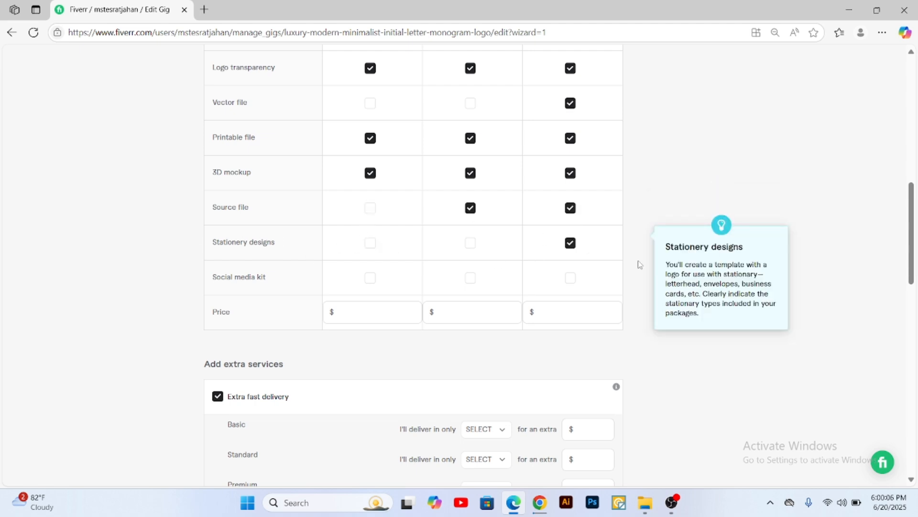
click(570, 279)
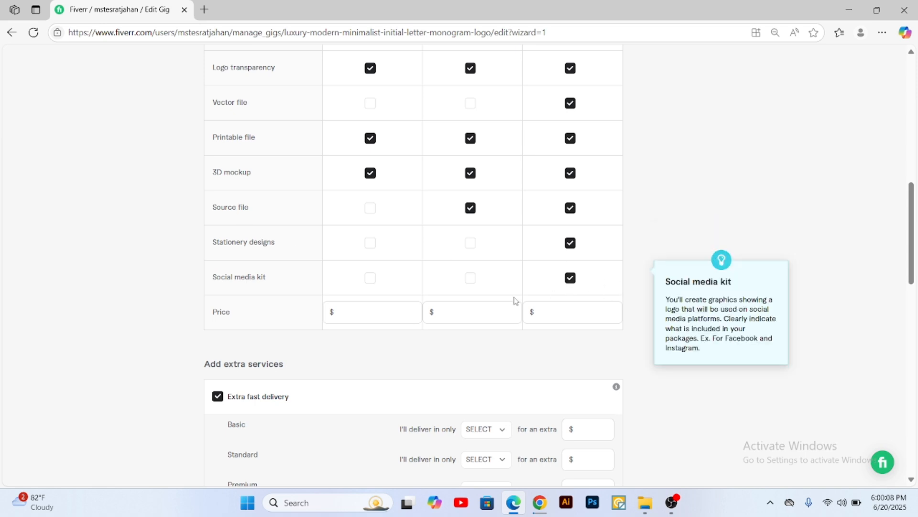
Step: Set the package prices to $10 for Basic, $25 for Standard and $50 for Premium
click(364, 312)
text(10)
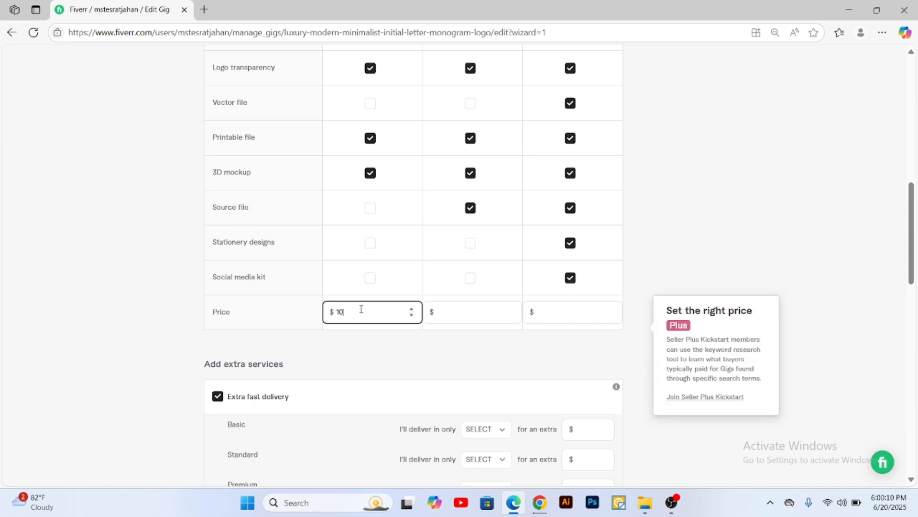
click(447, 313)
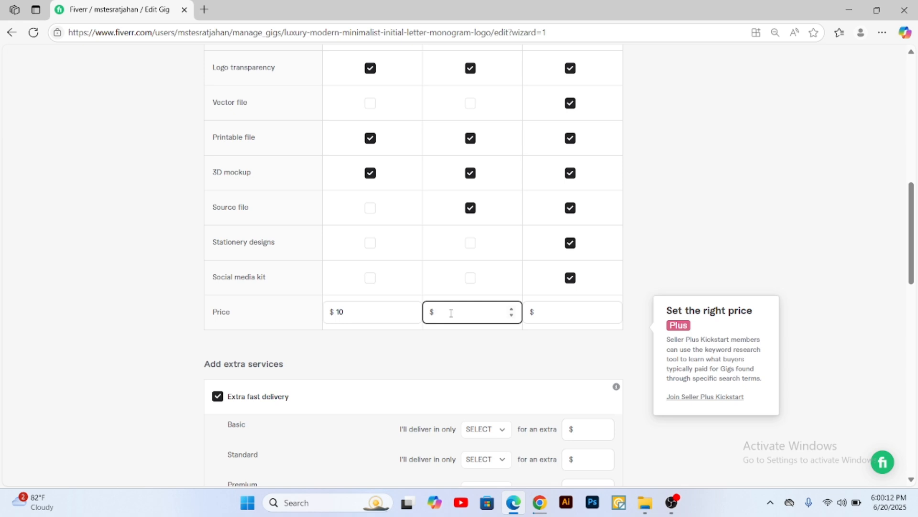
text(25)
click(563, 313)
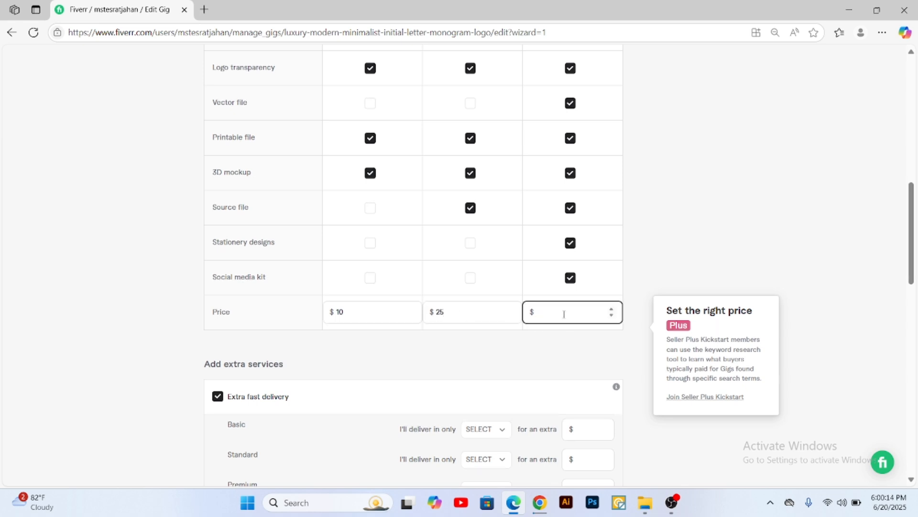
text(50)
Step: Change the package prices to $5 for Basic, $15 for Standard and $25 for Premium
double_click(333, 318)
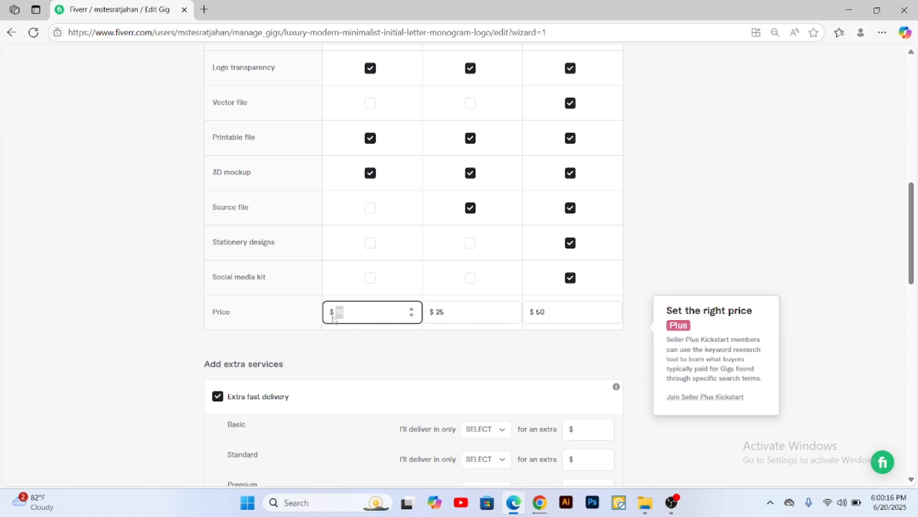
text(5)
click(458, 309)
drag(449, 313, 441, 313)
text(15)
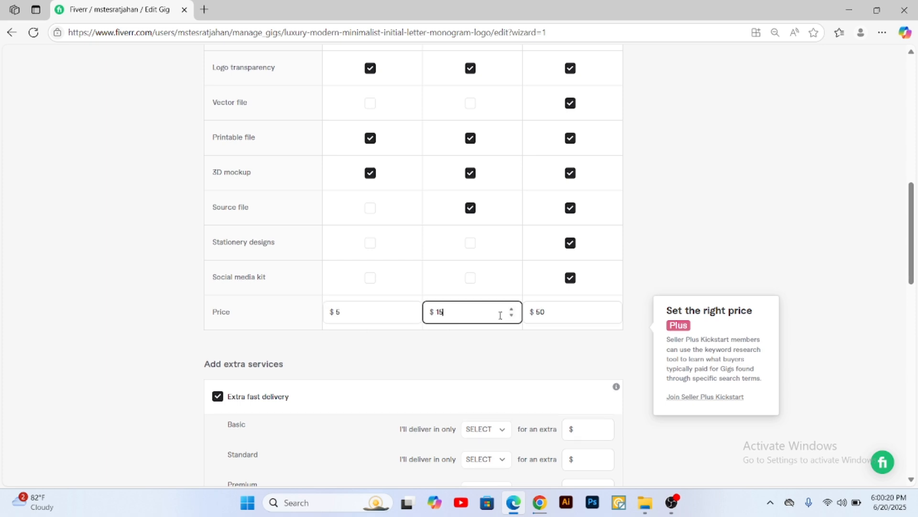
click(549, 310)
drag(549, 311, 537, 315)
text(2)
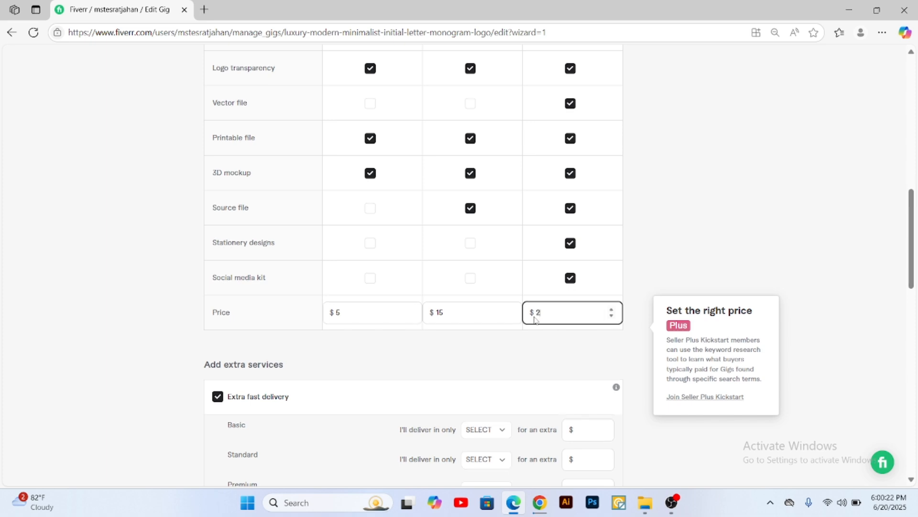
text(5)
Step: Set the Basic package price to $10
click(348, 311)
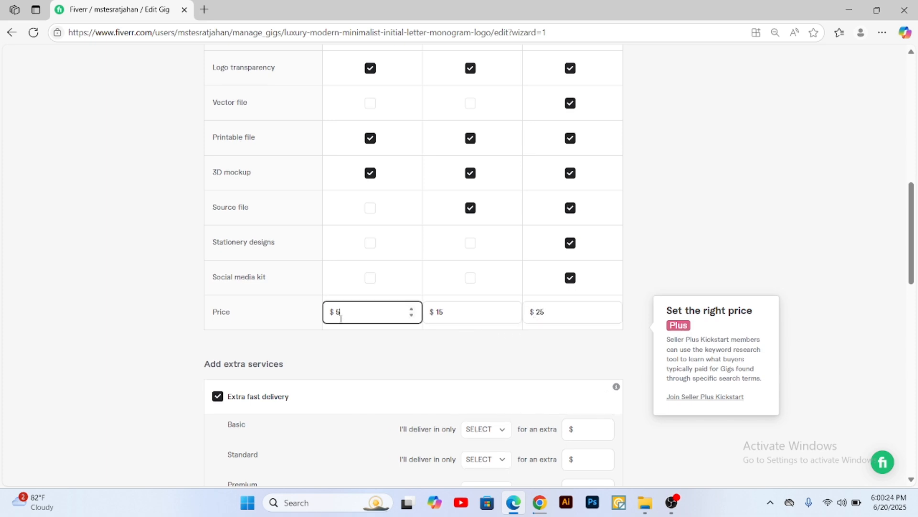
text(10)
click(707, 276)
Step: Try a 1-day extra fast delivery for the Basic package and reset it to unselected
scroll(641, 346, down, 2)
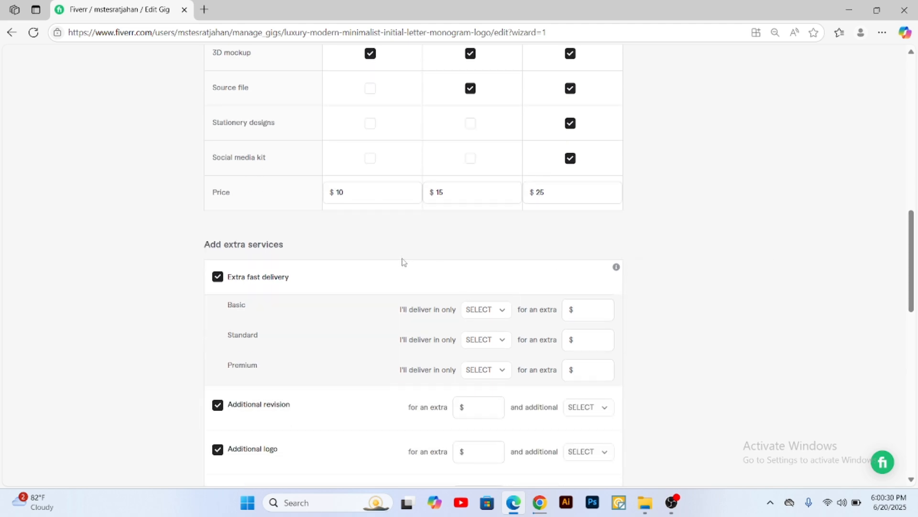
mouse_move(422, 267)
scroll(312, 256, down, 1)
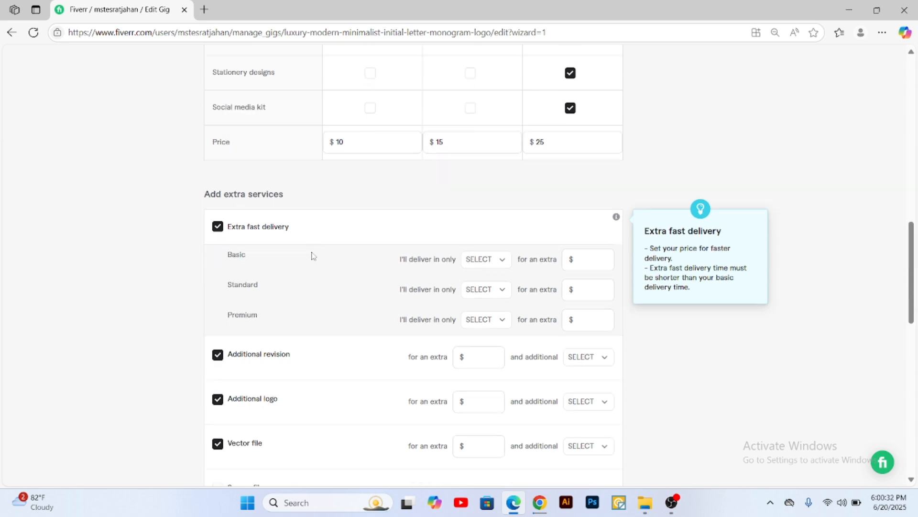
scroll(404, 240, up, 3)
scroll(455, 233, up, 6)
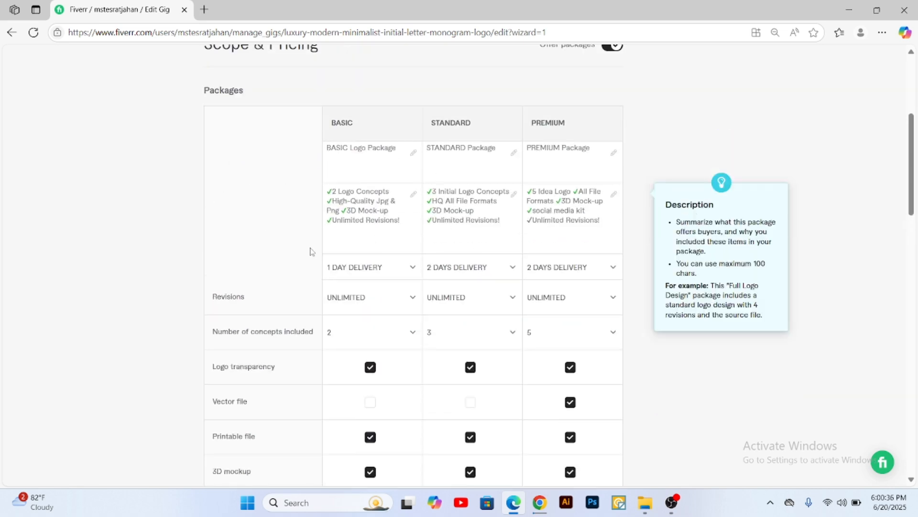
scroll(311, 252, down, 9)
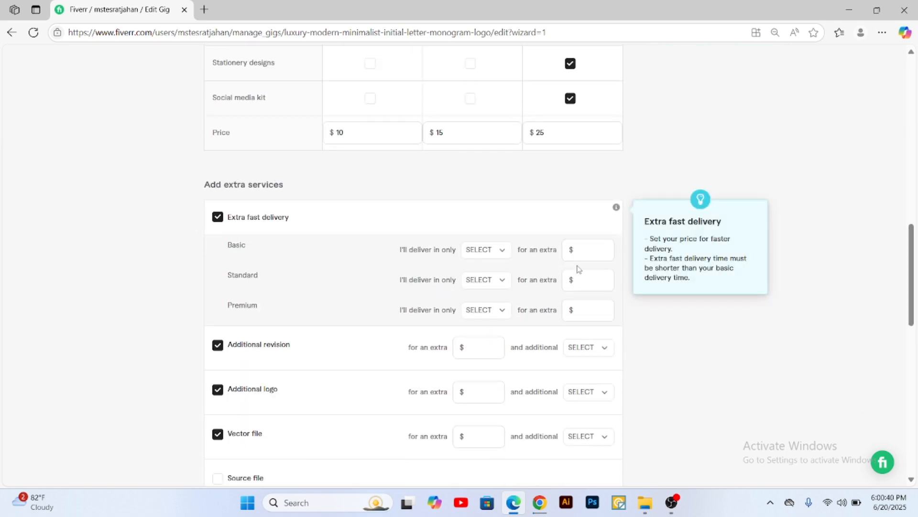
click(489, 250)
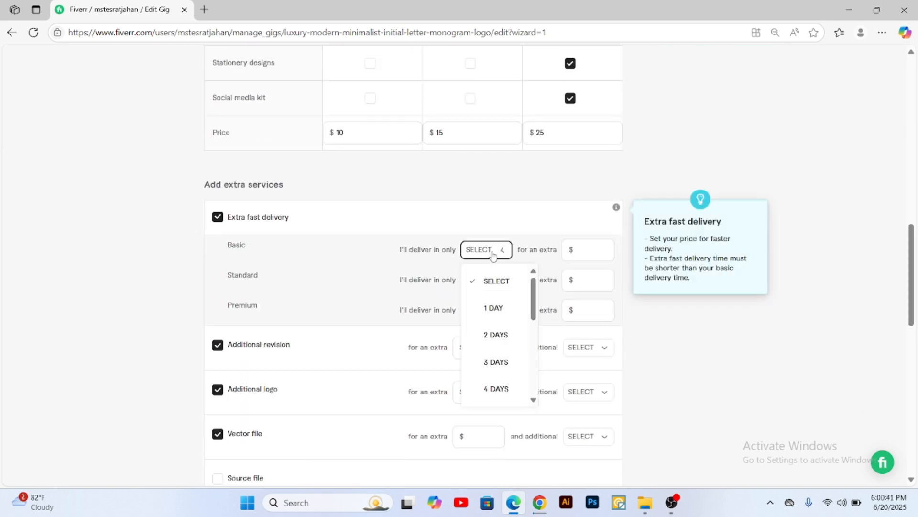
click(494, 310)
click(497, 252)
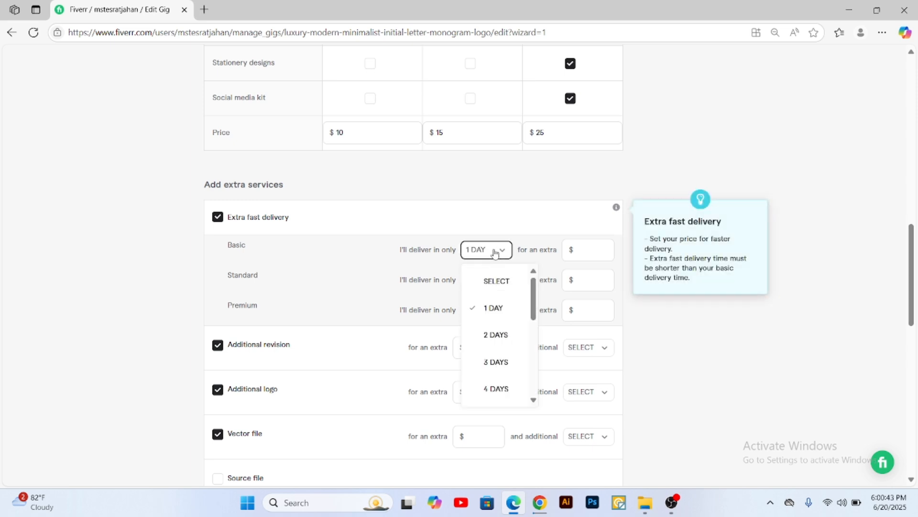
click(497, 282)
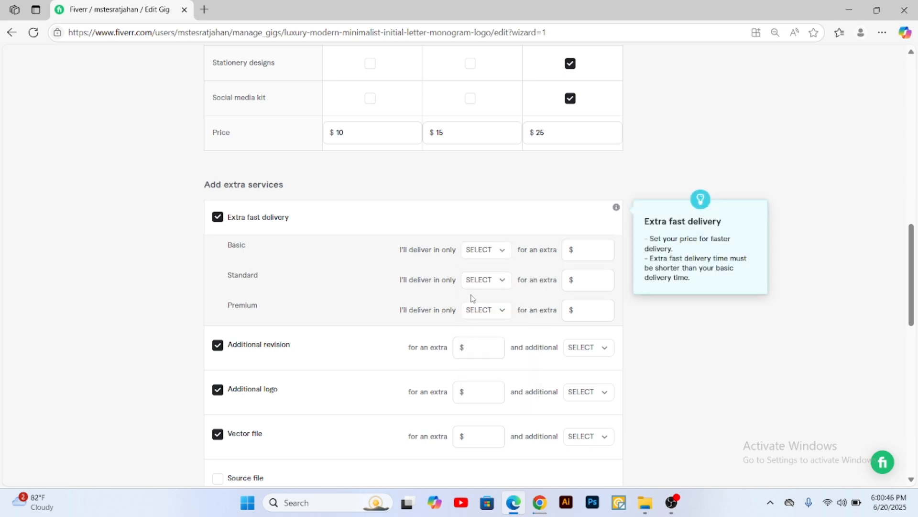
Step: Offer extra fast delivery for the Standard package in 1 day for an extra $10
click(476, 280)
click(495, 341)
click(588, 281)
text(10)
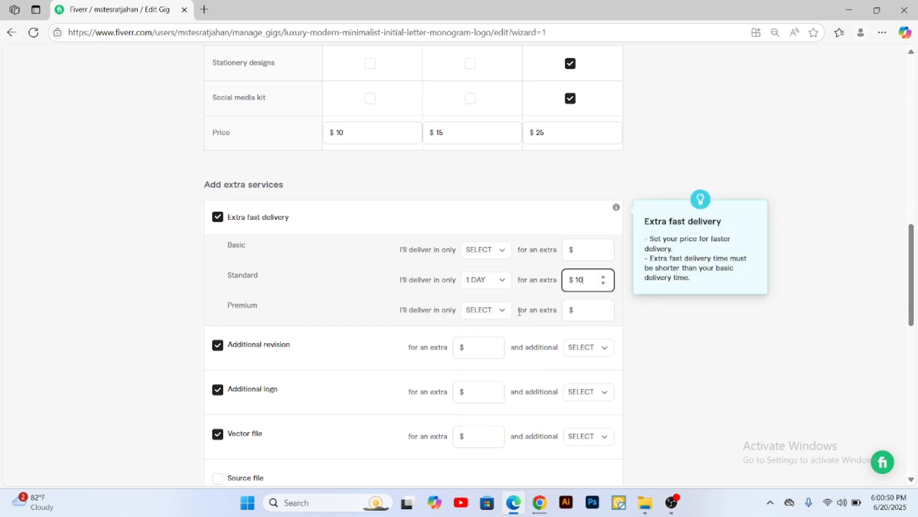
Step: Offer extra fast delivery for the Premium package in 1 day for an extra $15
click(484, 311)
click(493, 369)
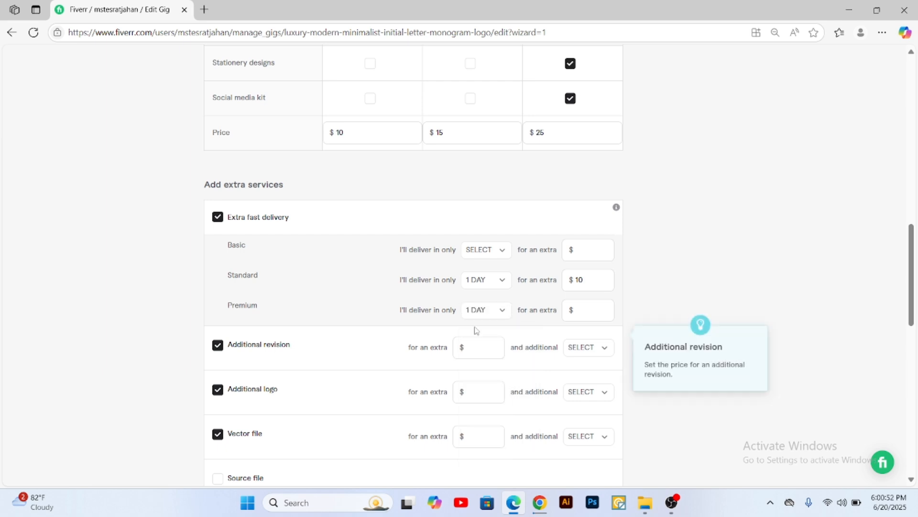
click(584, 310)
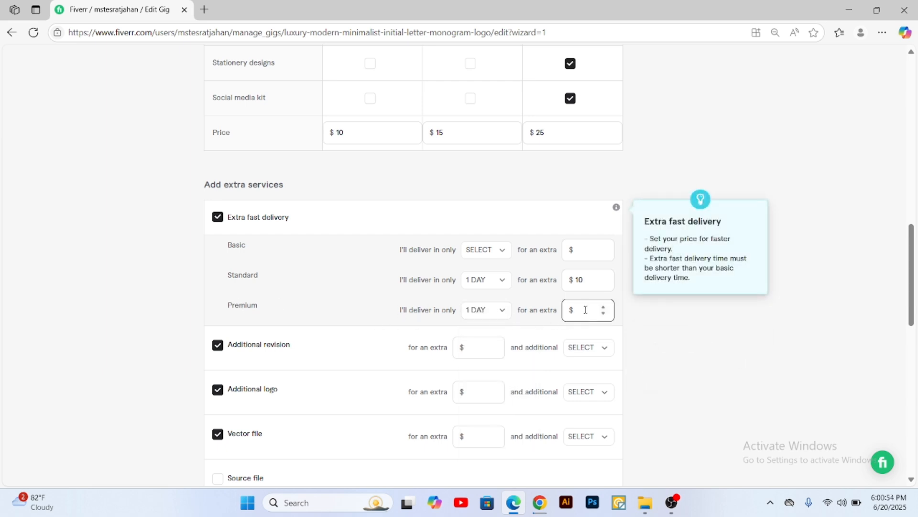
scroll(434, 195, up, 3)
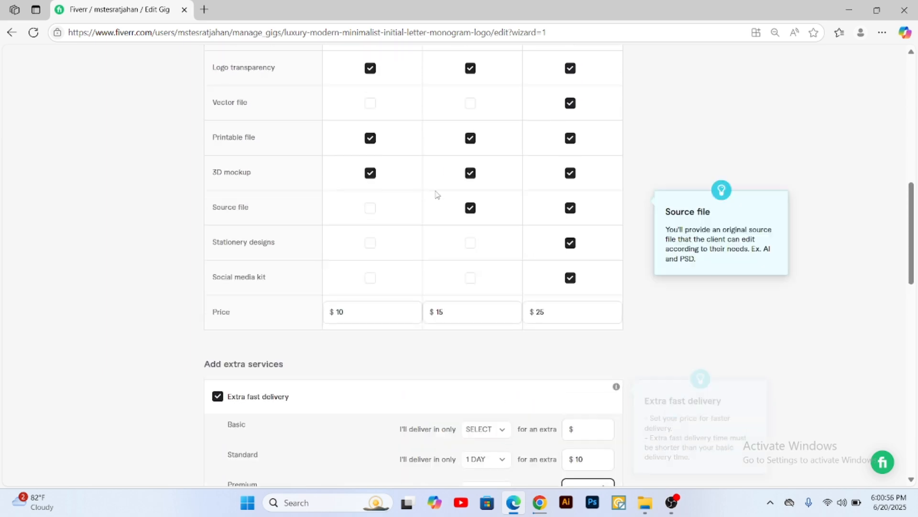
scroll(497, 336, down, 2)
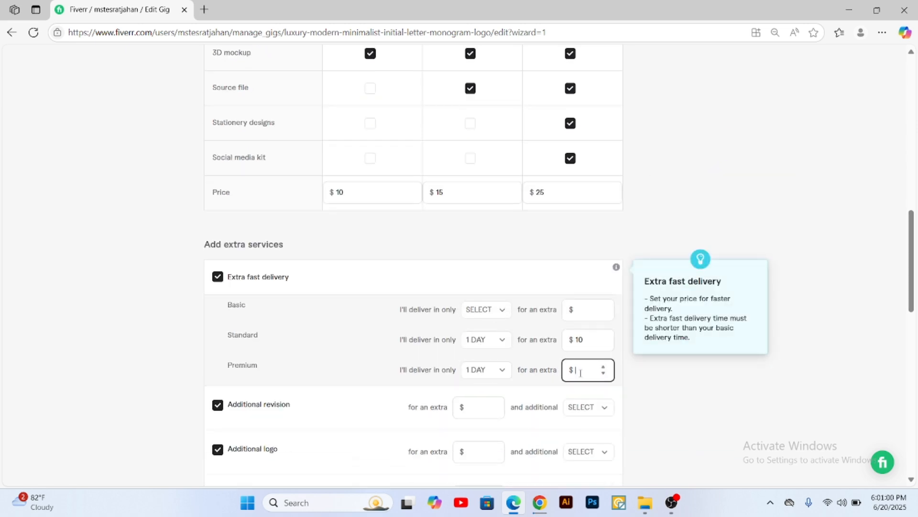
scroll(765, 330, down, 4)
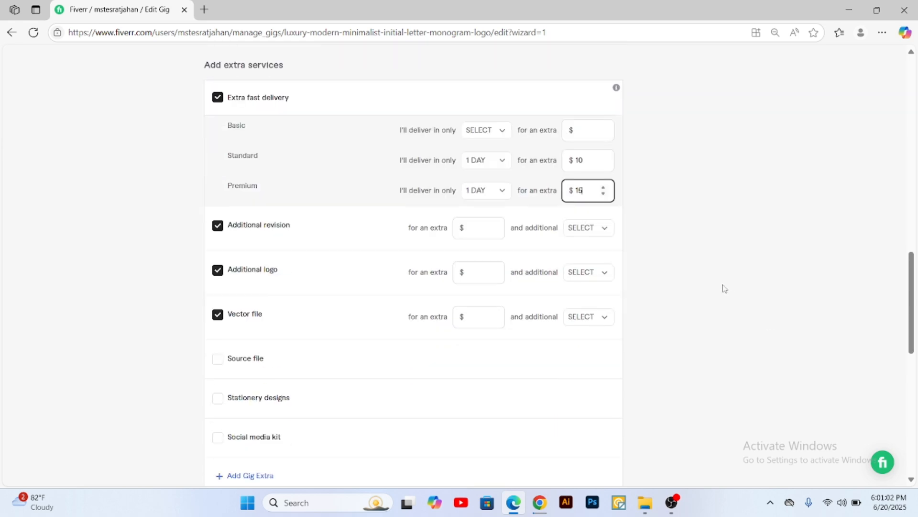
click(723, 288)
Step: Disable the Additional revision, Additional logo and Vector file extra services
click(218, 227)
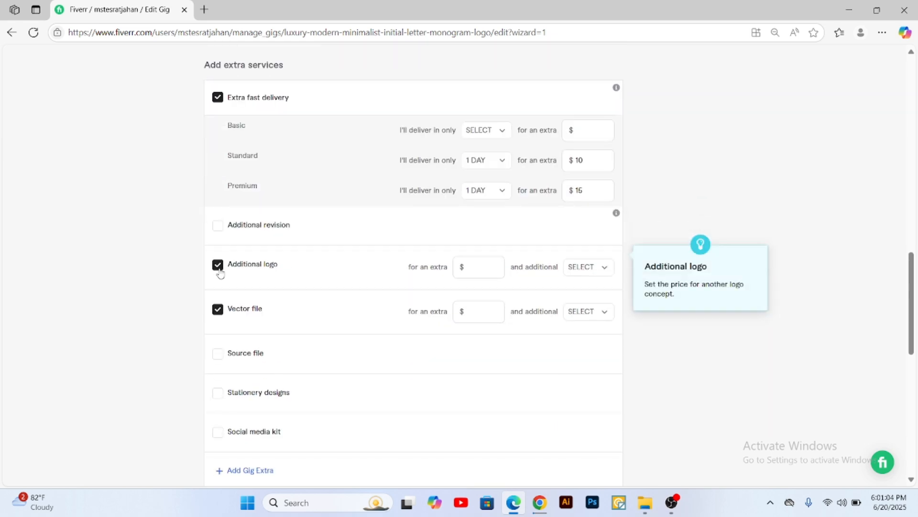
click(218, 268)
click(219, 308)
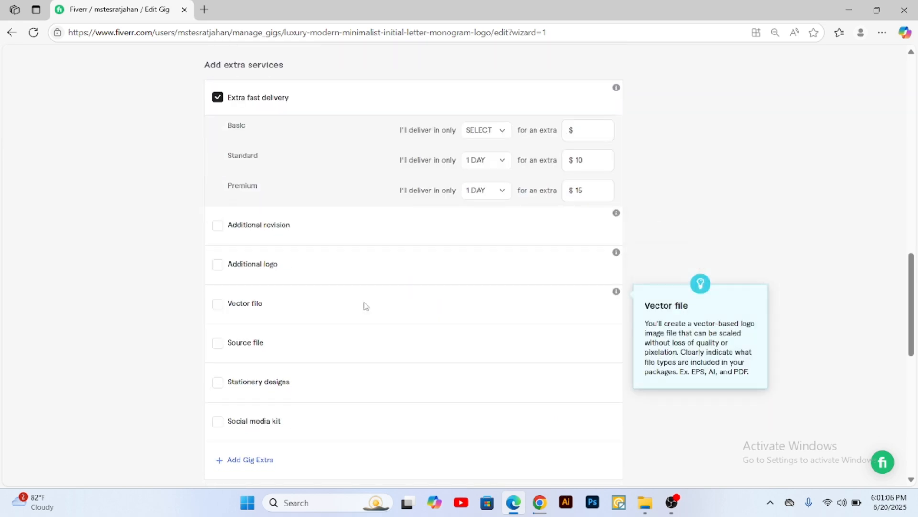
scroll(344, 282, down, 4)
scroll(254, 225, up, 1)
scroll(221, 195, up, 1)
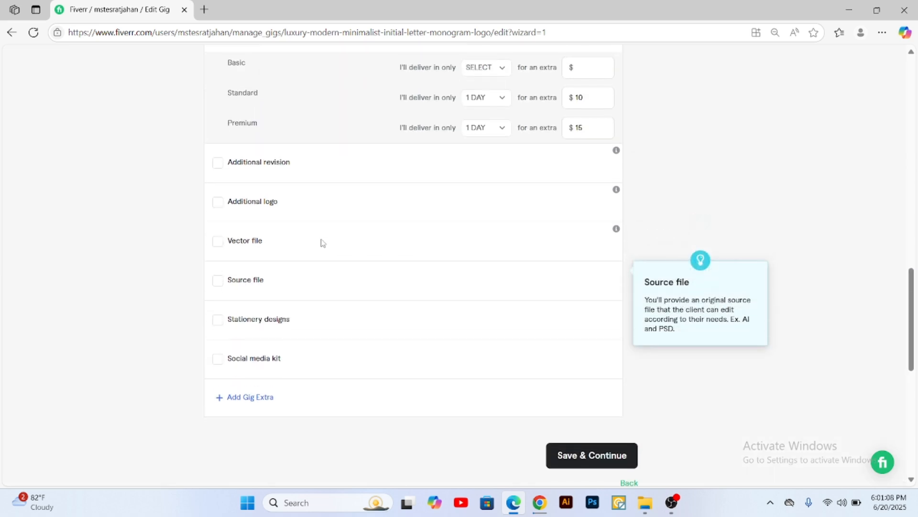
click(218, 166)
click(219, 166)
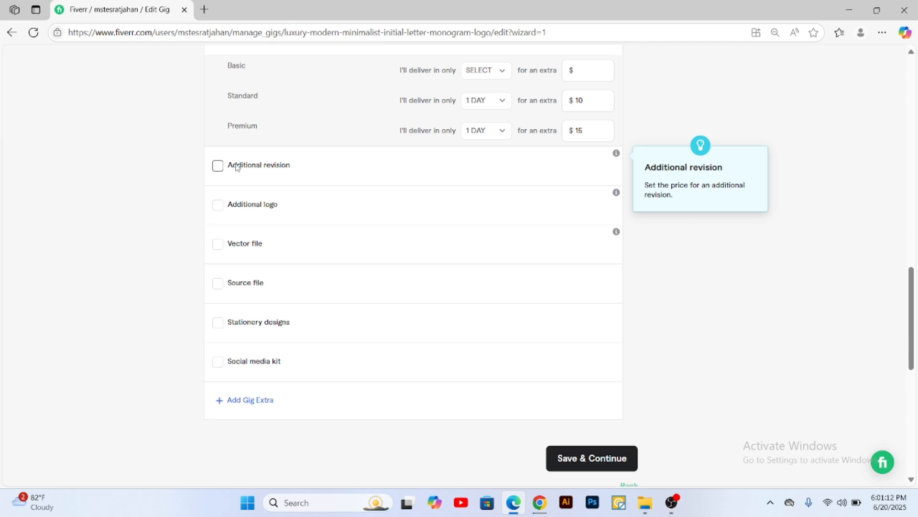
Step: Offer the Additional logo extra for $20 with 1 additional day
click(217, 205)
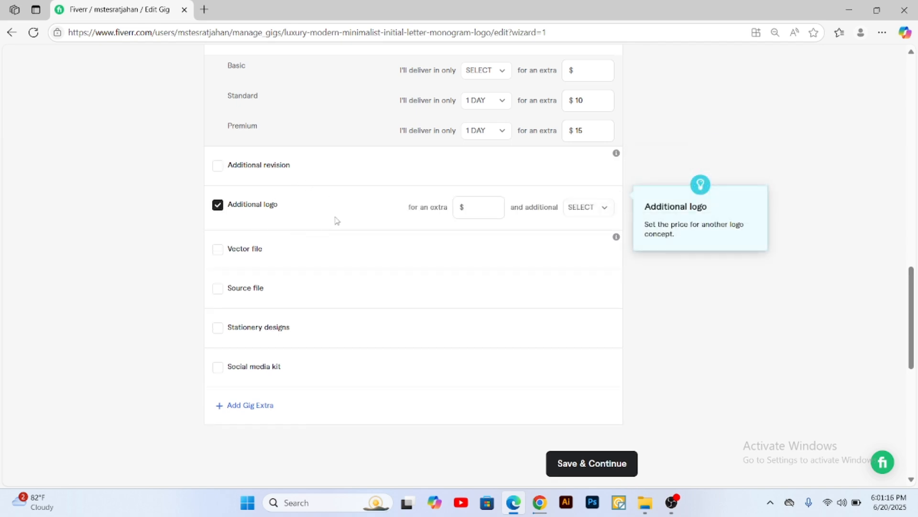
click(484, 208)
click(603, 208)
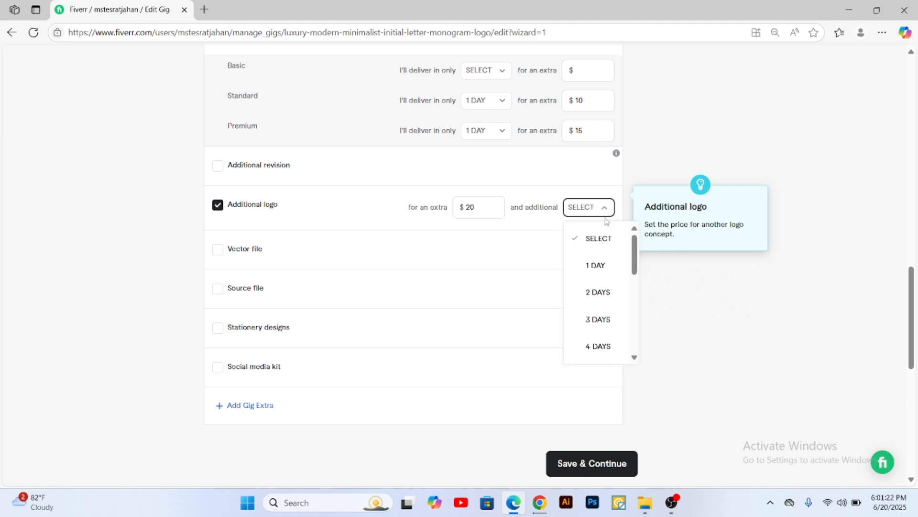
click(594, 263)
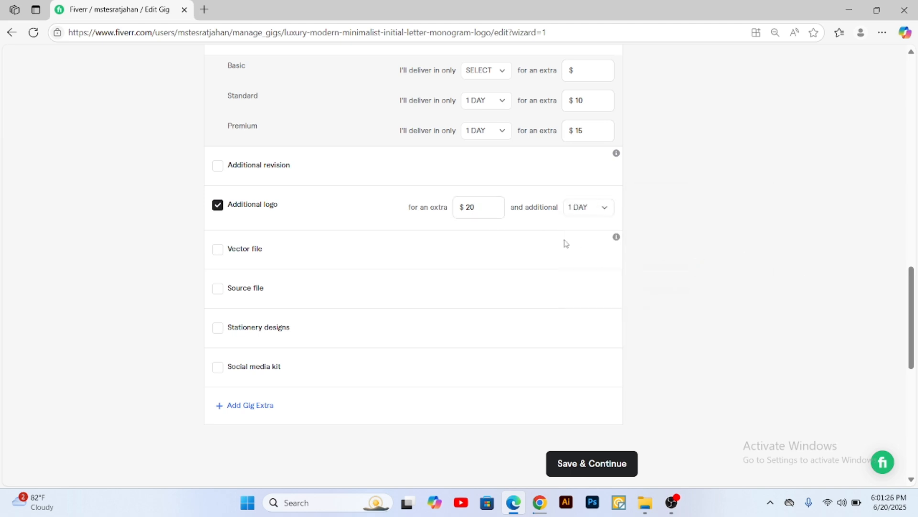
Step: Offer the Vector file extra for $25 with 1 additional day
click(218, 249)
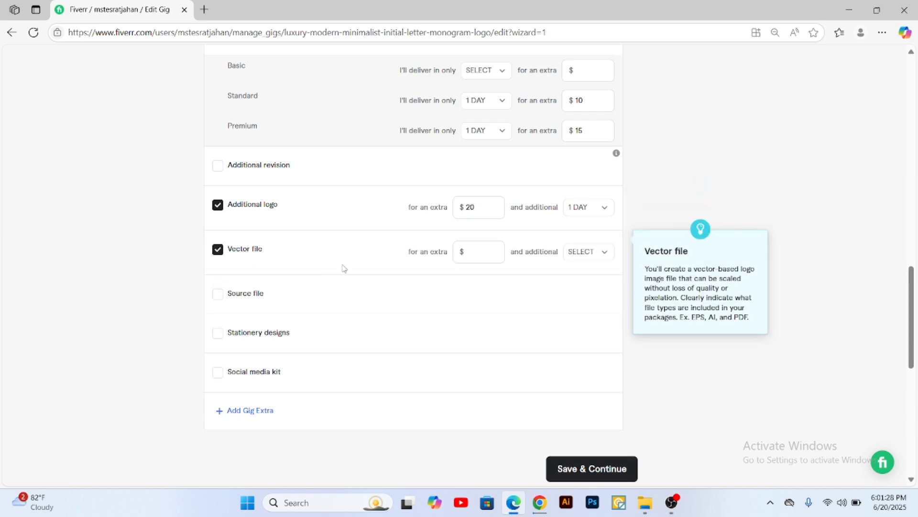
scroll(402, 178, up, 3)
scroll(373, 247, down, 1)
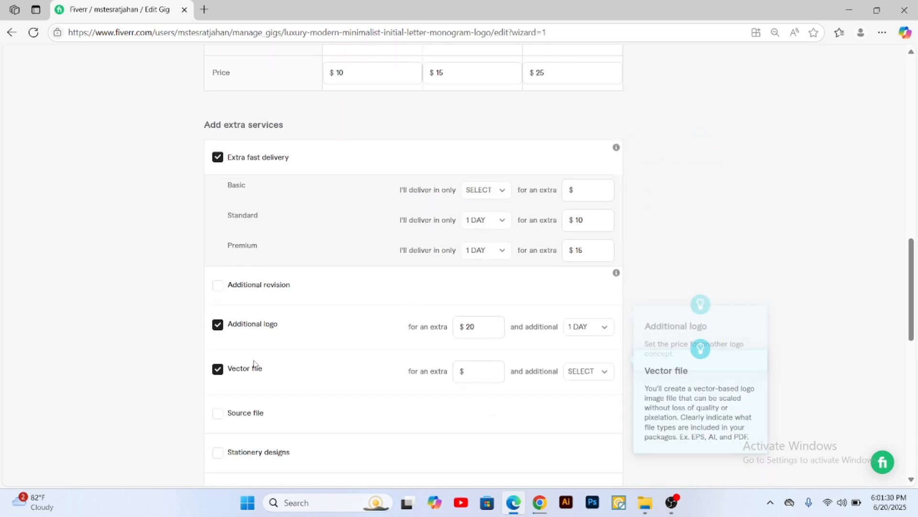
click(476, 374)
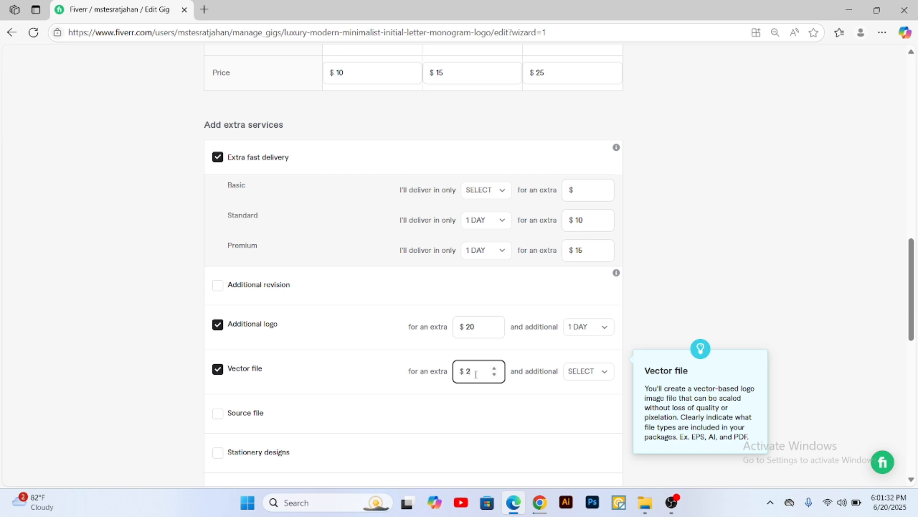
click(539, 359)
scroll(611, 310, down, 2)
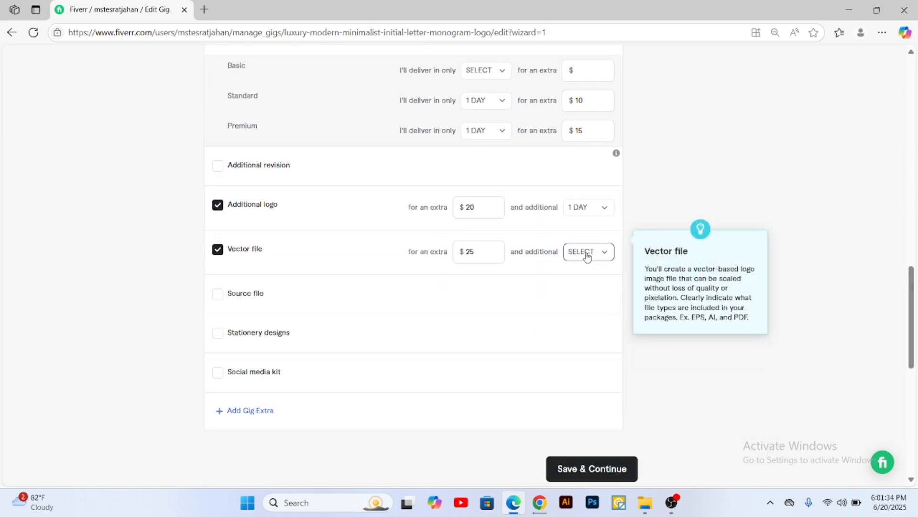
click(589, 252)
click(596, 311)
click(478, 251)
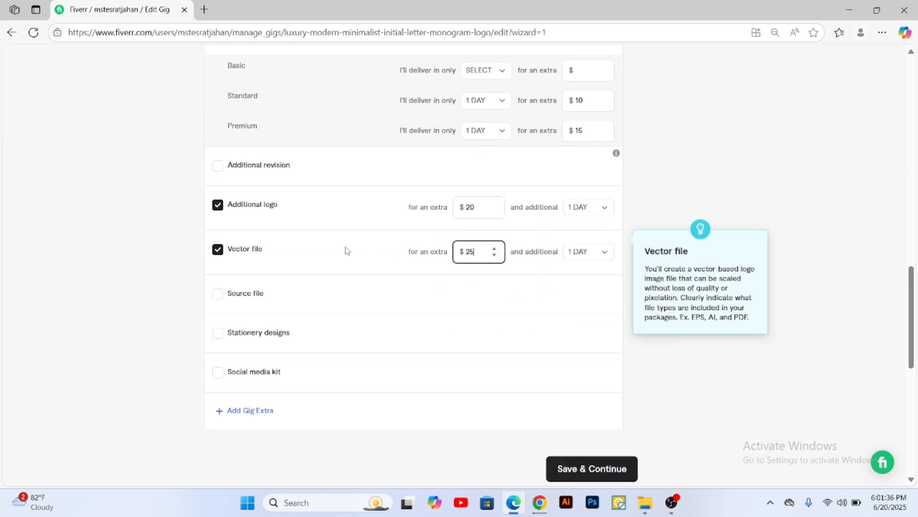
text(25)
click(744, 142)
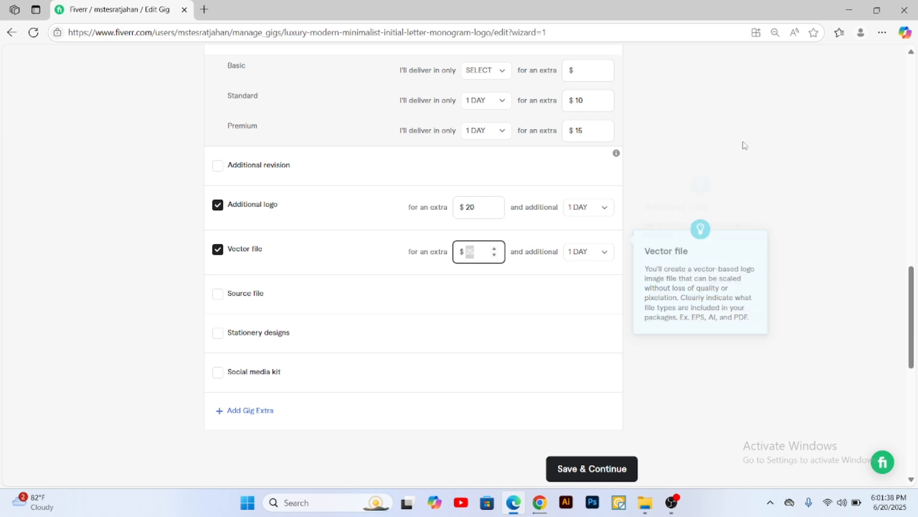
Step: Check the package scope and prices, and lower the Vector file extra's price to $10
scroll(621, 203, up, 4)
scroll(611, 205, up, 5)
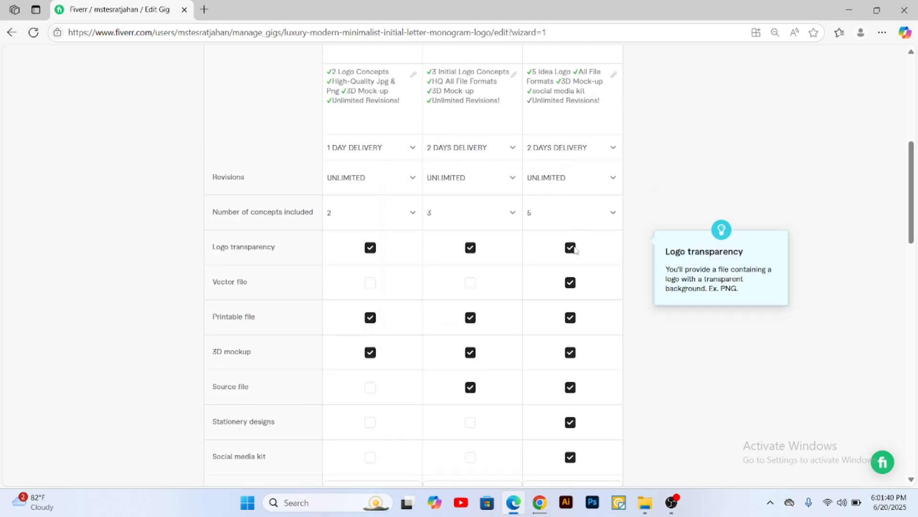
scroll(459, 267, down, 5)
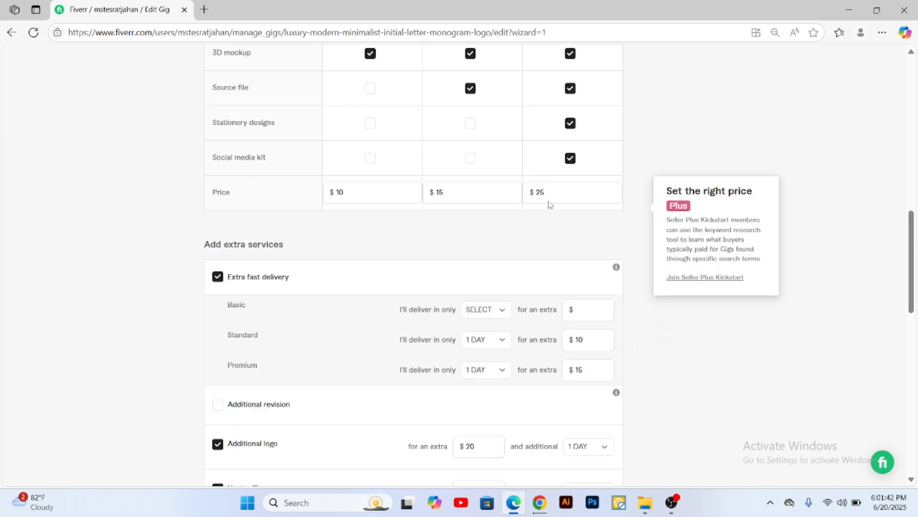
click(549, 200)
scroll(481, 369, down, 3)
scroll(480, 369, down, 1)
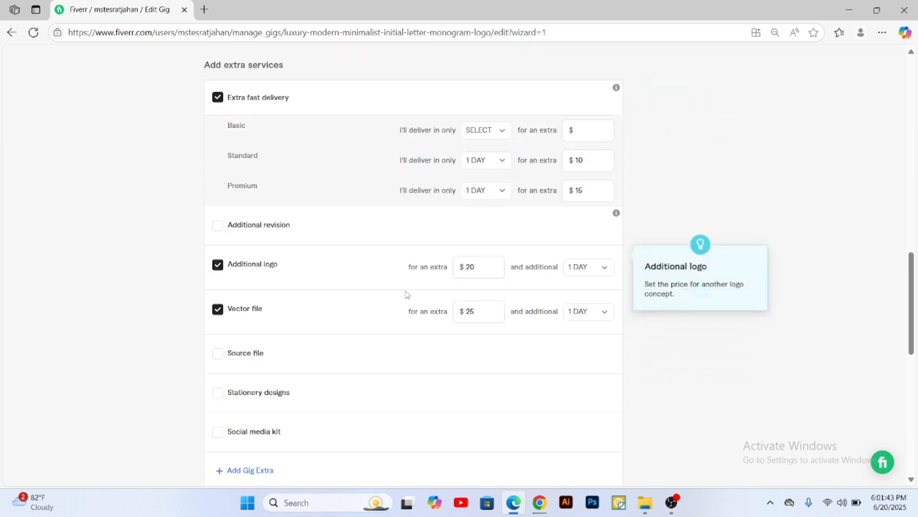
click(471, 312)
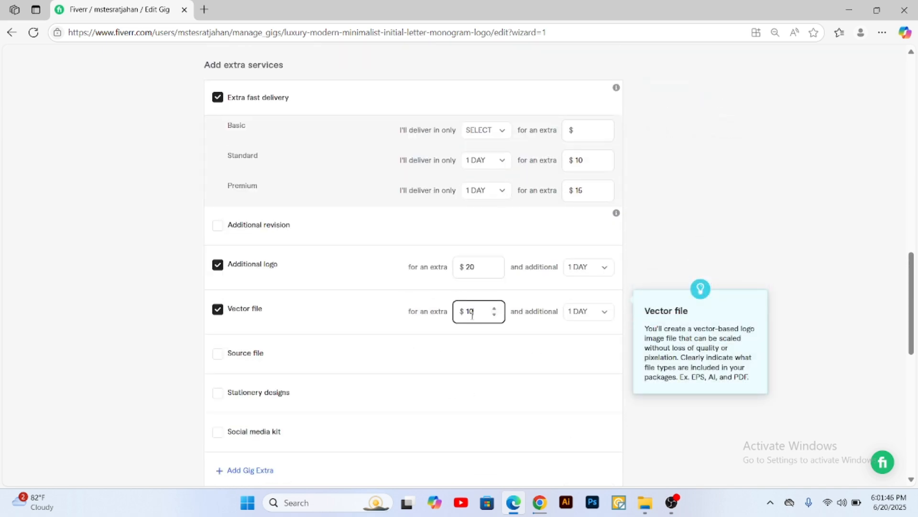
Step: Set the Additional logo extra's price to $10
scroll(531, 311, up, 1)
click(473, 327)
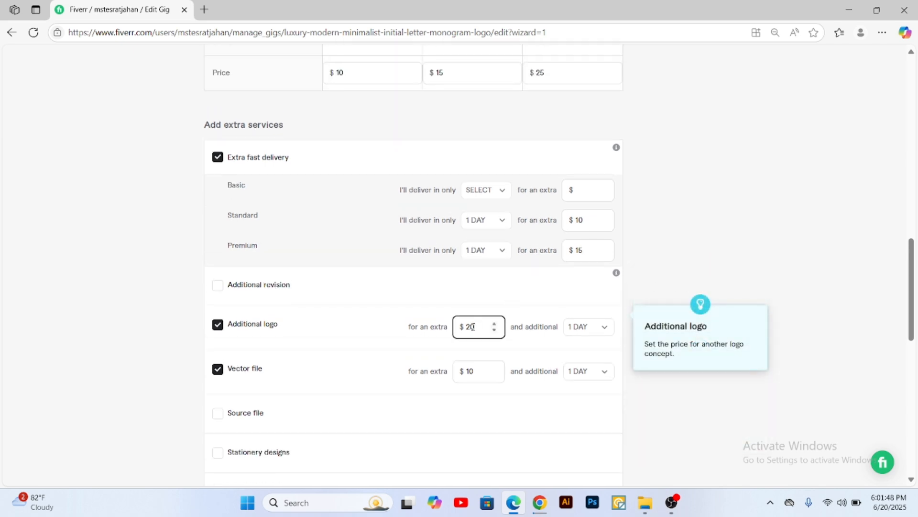
click(721, 253)
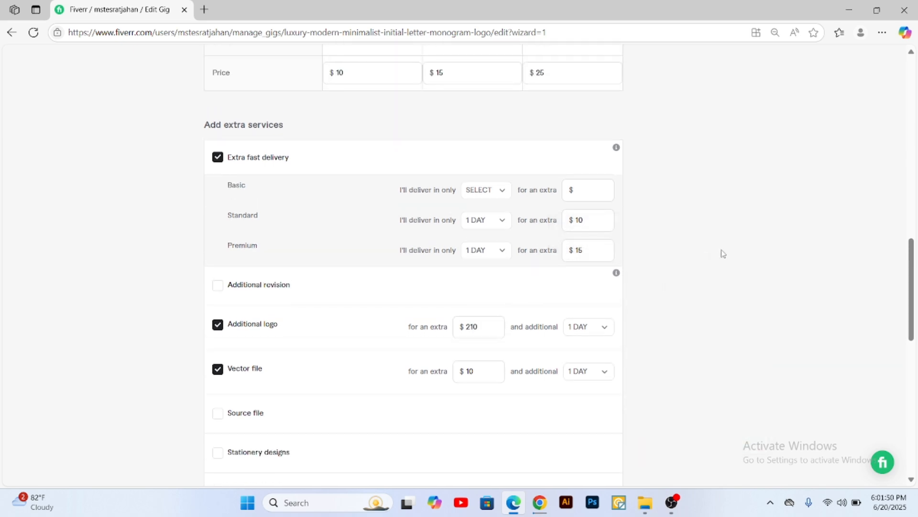
click(480, 324)
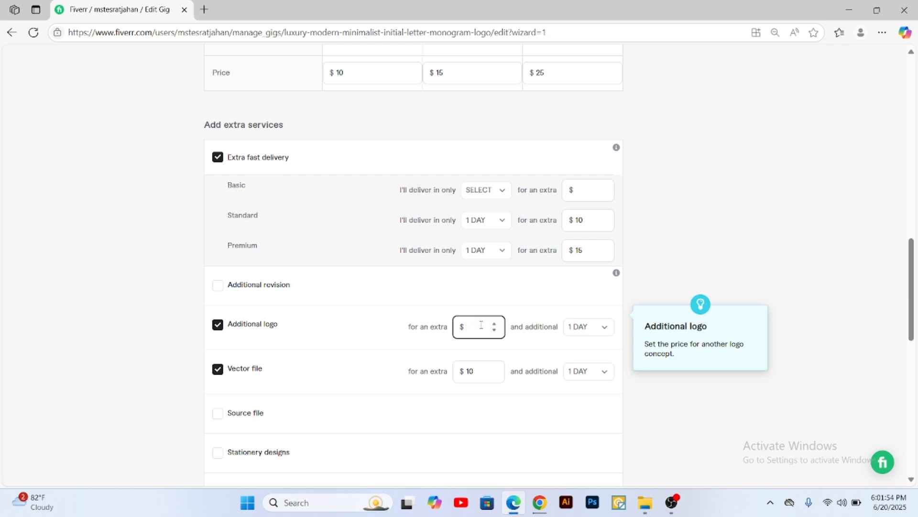
text(10)
click(766, 232)
Step: Recheck the package prices and offer the Source file extra for $5
scroll(670, 239, up, 3)
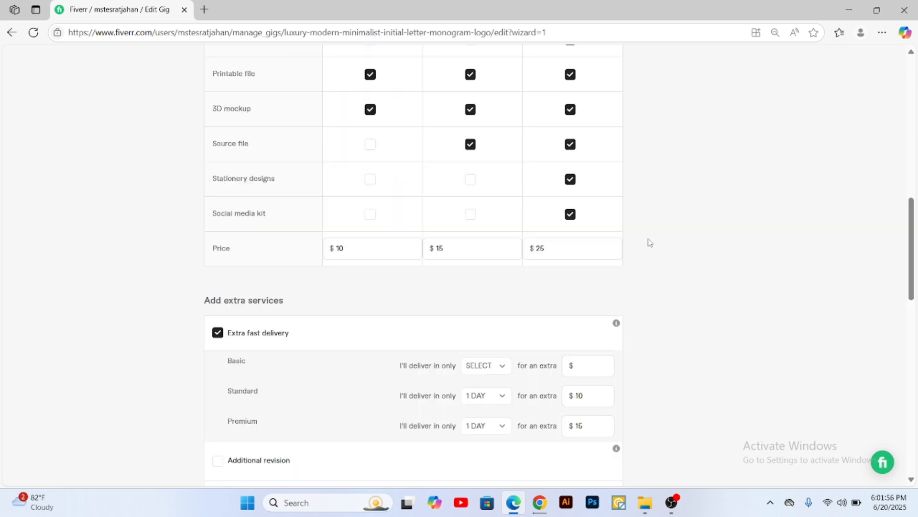
scroll(497, 304, down, 3)
scroll(479, 335, down, 1)
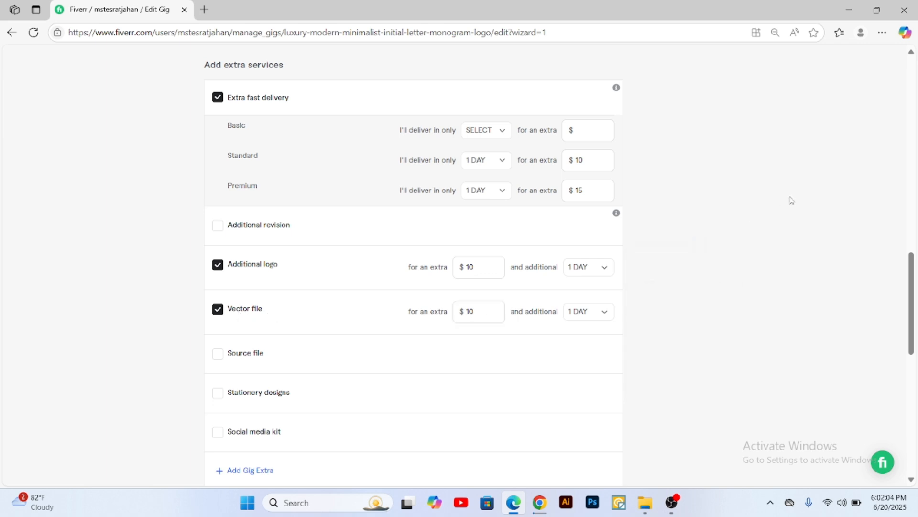
scroll(423, 274, down, 3)
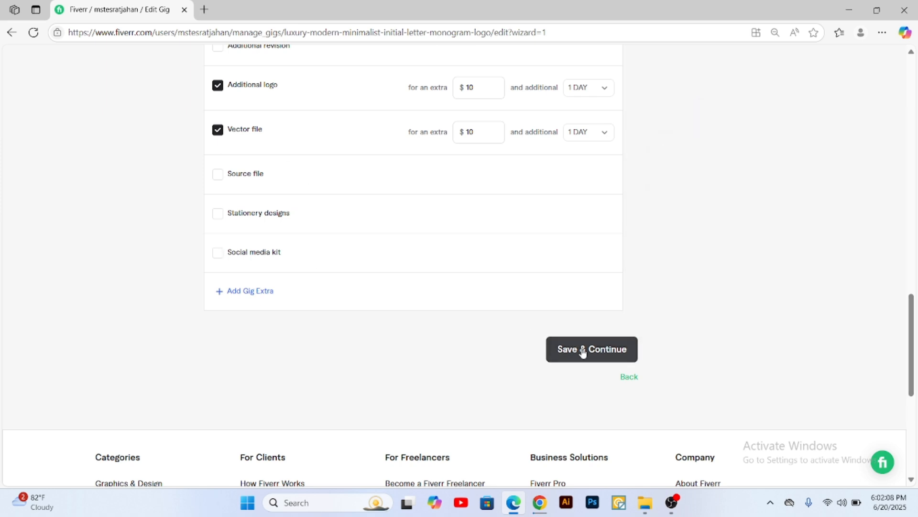
scroll(596, 353, up, 6)
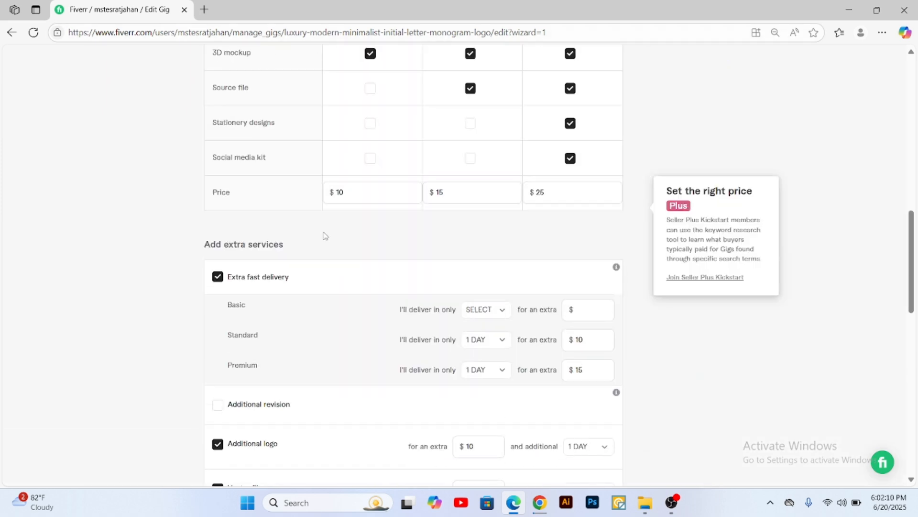
scroll(311, 251, down, 3)
scroll(242, 306, down, 2)
click(218, 235)
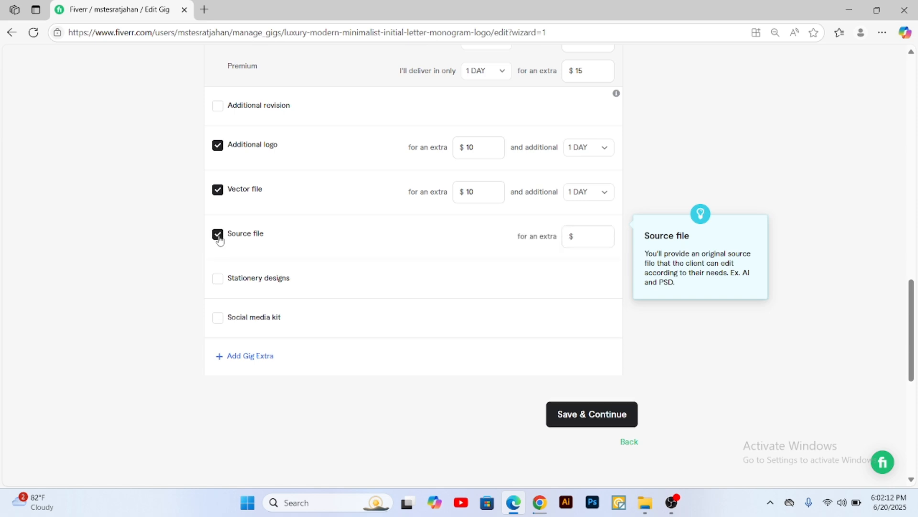
click(582, 238)
Step: Offer the Stationery designs extra for $10 with 1 additional day
click(218, 280)
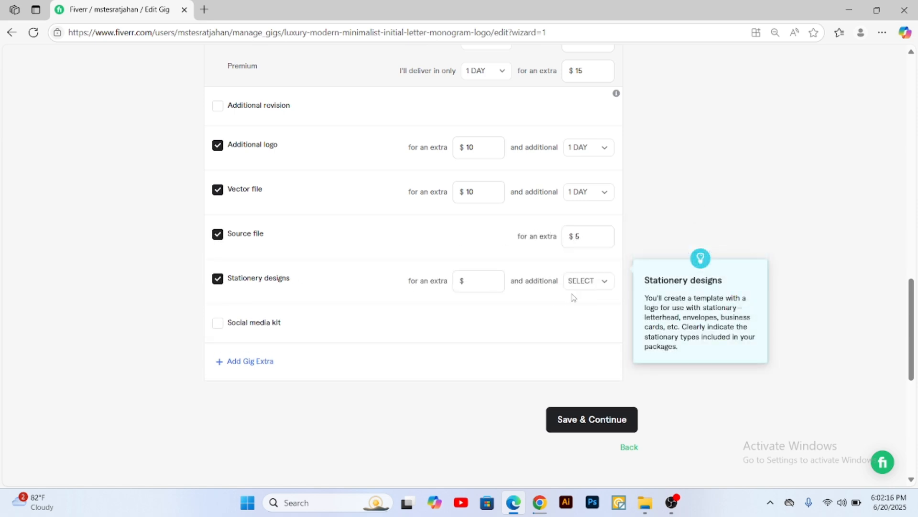
click(497, 286)
click(472, 282)
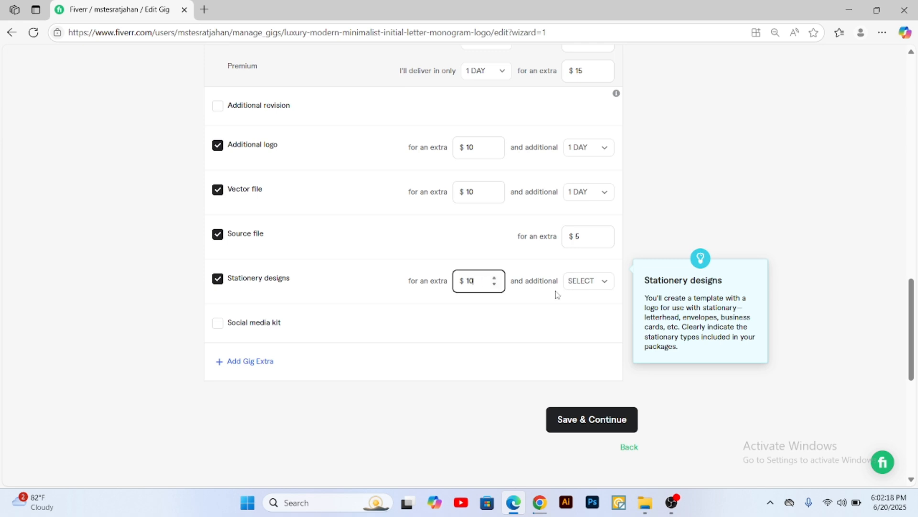
text(10)
click(593, 283)
click(595, 337)
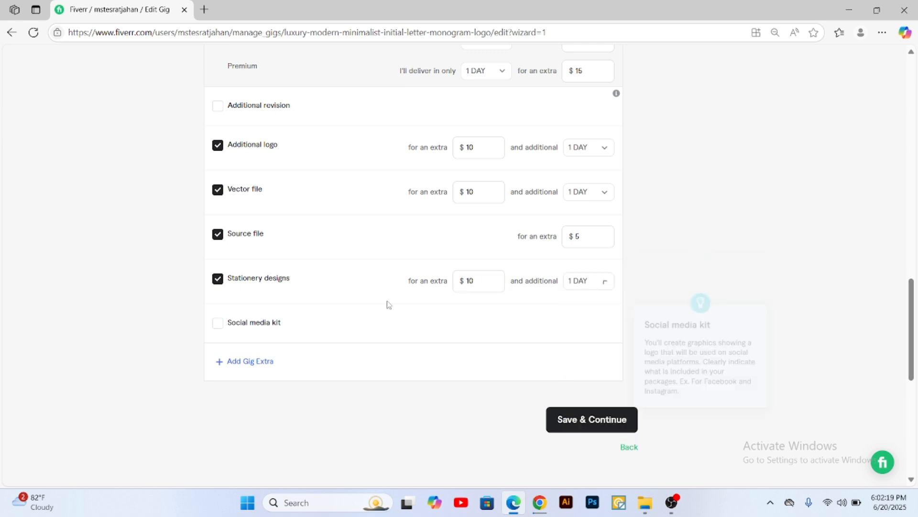
Step: Offer the Social media kit extra for $15 with 1 additional day
click(218, 324)
click(480, 325)
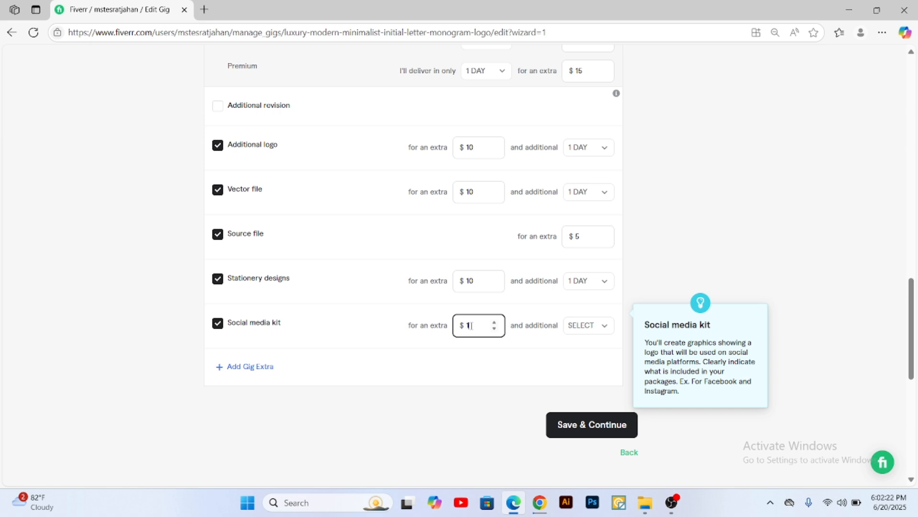
text(15)
click(577, 325)
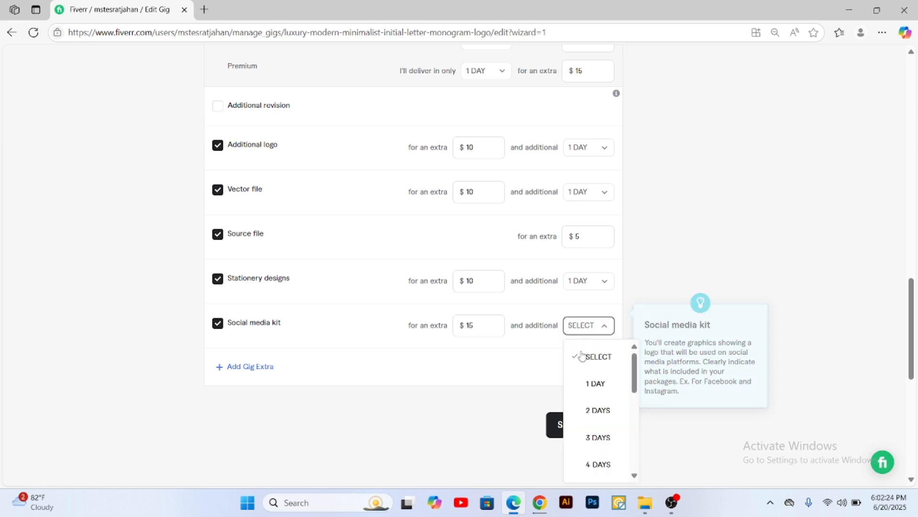
click(591, 382)
Step: Review the package scope against the extra services, save the pricing and continue to the Description & FAQ stage
scroll(740, 270, up, 12)
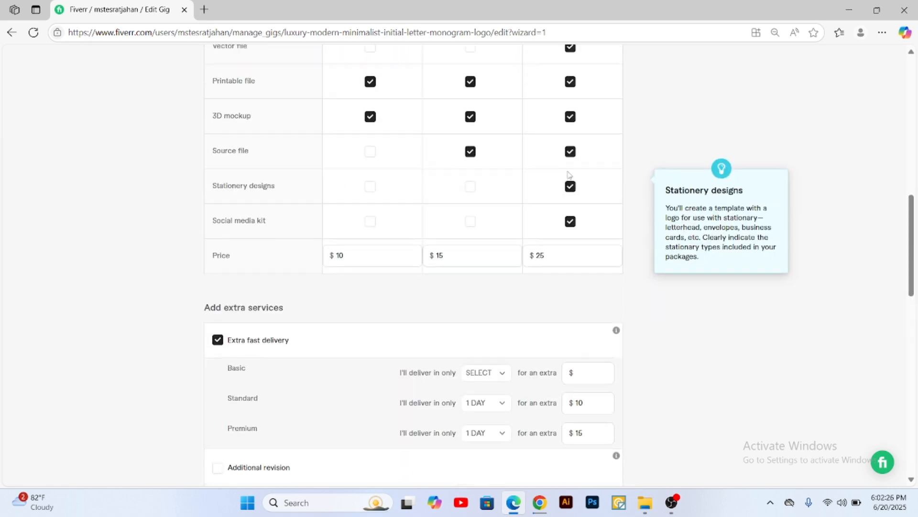
scroll(400, 330, down, 8)
scroll(400, 330, down, 2)
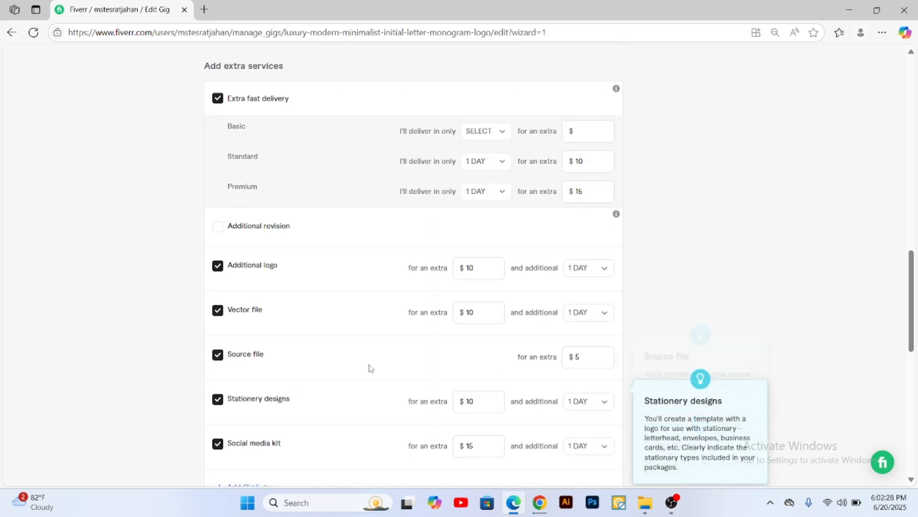
scroll(378, 335, up, 8)
scroll(287, 330, down, 1)
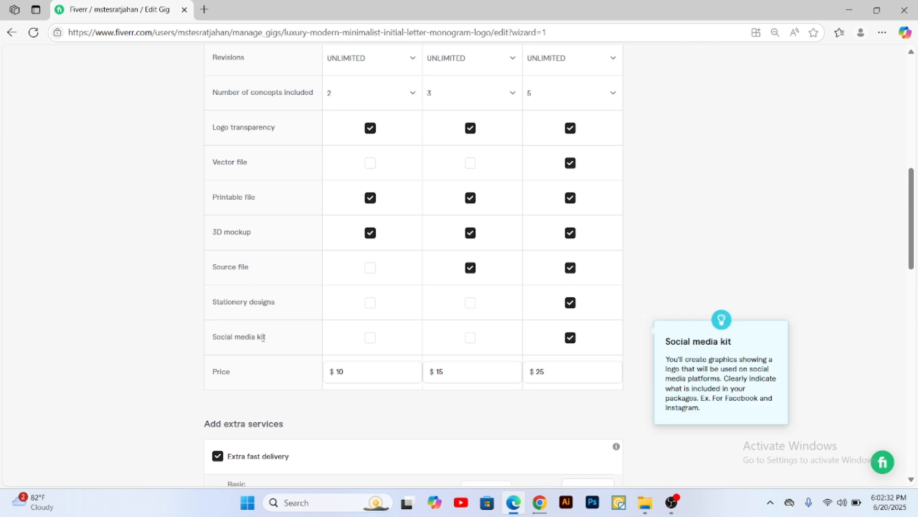
scroll(261, 310, down, 7)
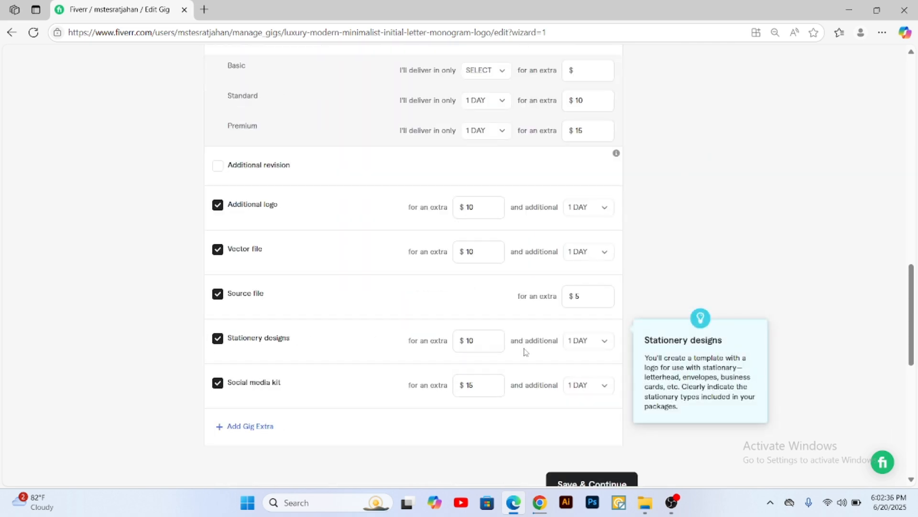
scroll(430, 344, down, 4)
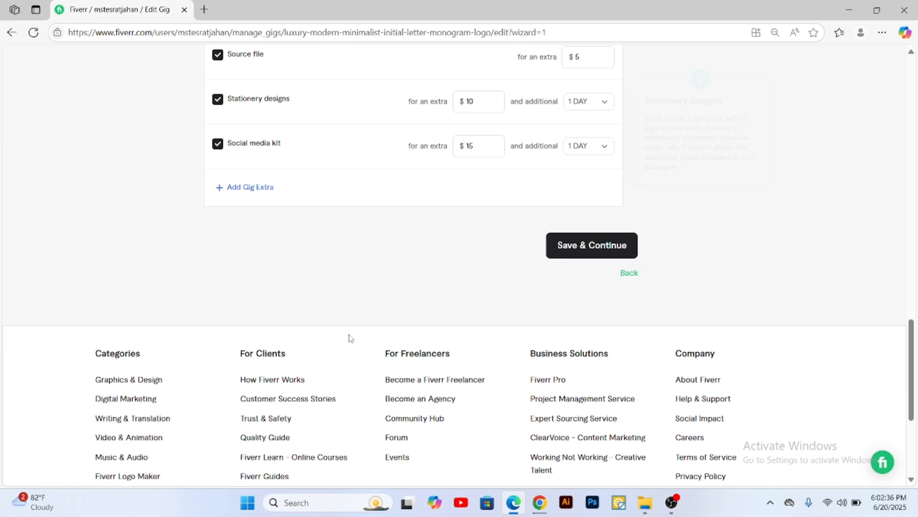
click(591, 247)
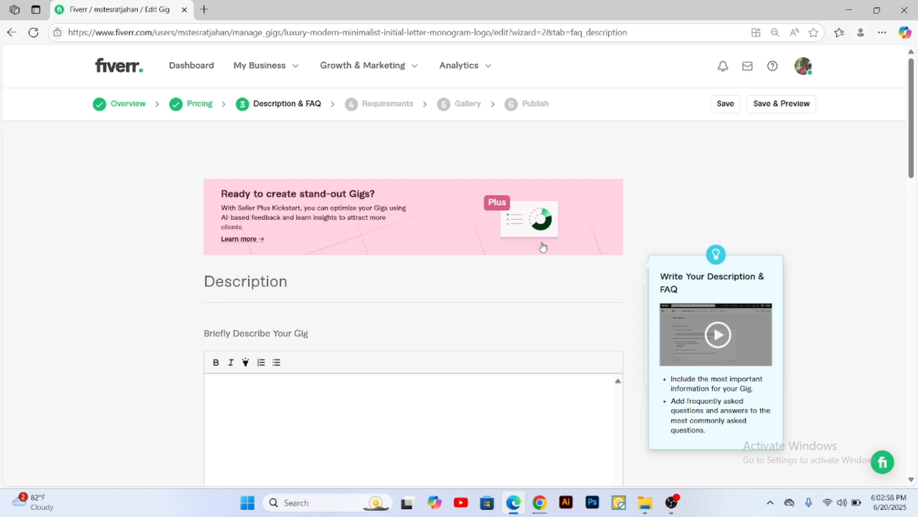
Step: Activate the empty gig description field, then switch to Google Docs and find the Gig About Description section in Batch 24 Gig Contents
scroll(404, 402, down, 4)
click(296, 225)
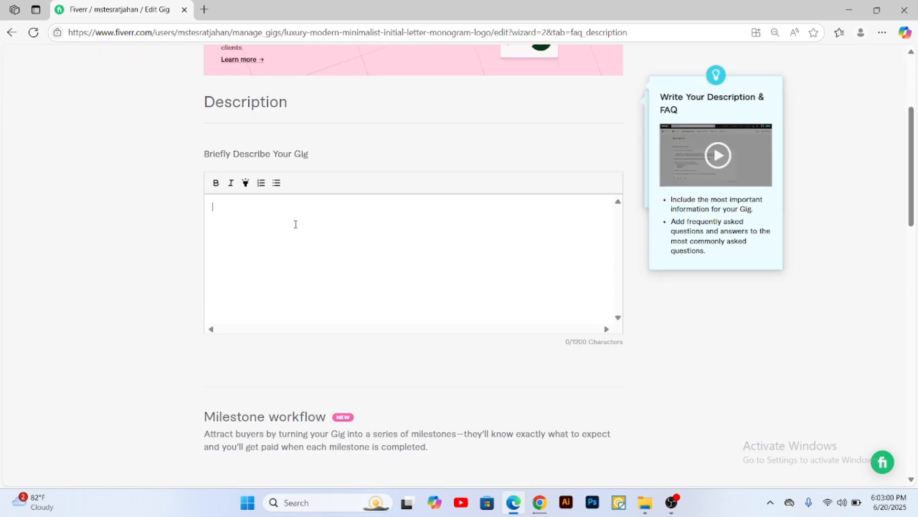
click(540, 502)
scroll(414, 287, up, 20)
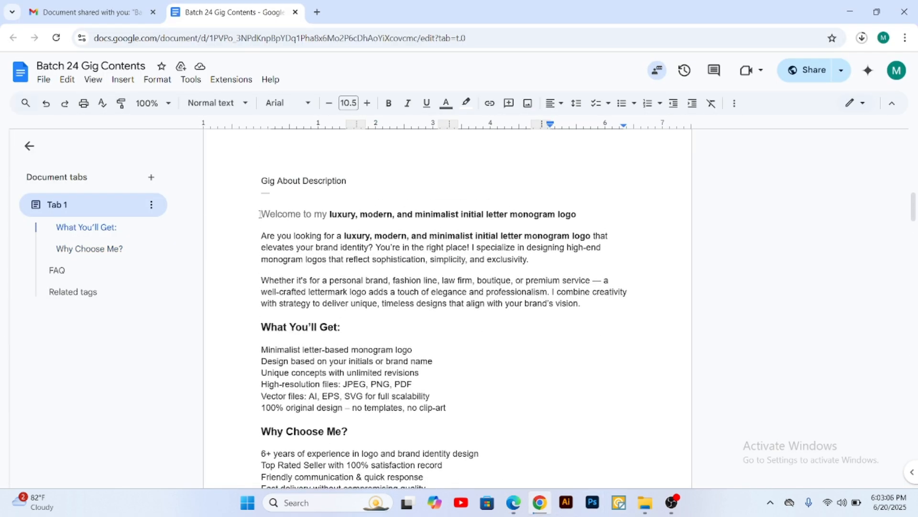
drag(263, 211, 286, 193)
right_click(285, 192)
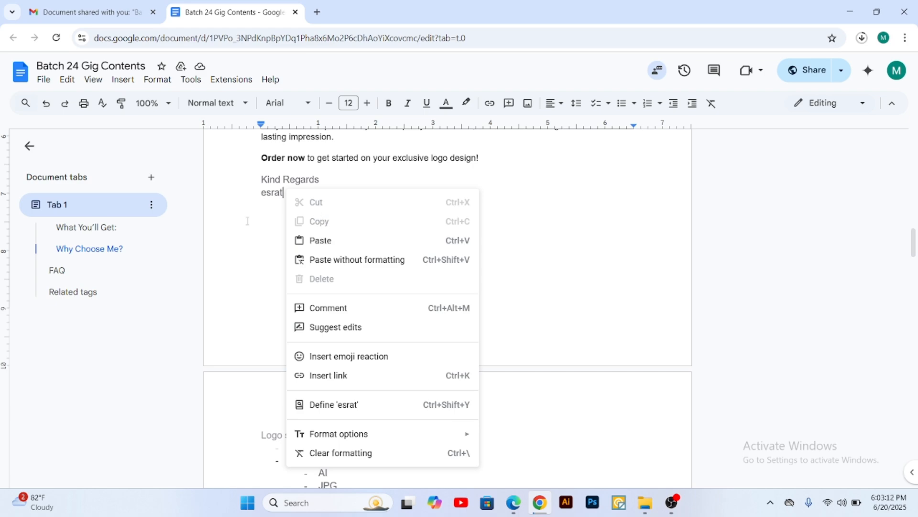
scroll(275, 329, up, 4)
click(262, 247)
Step: Copy the whole gig description from the "Welcome to my luxury, modern, and minimalist" line through the closing signature
scroll(256, 253, up, 4)
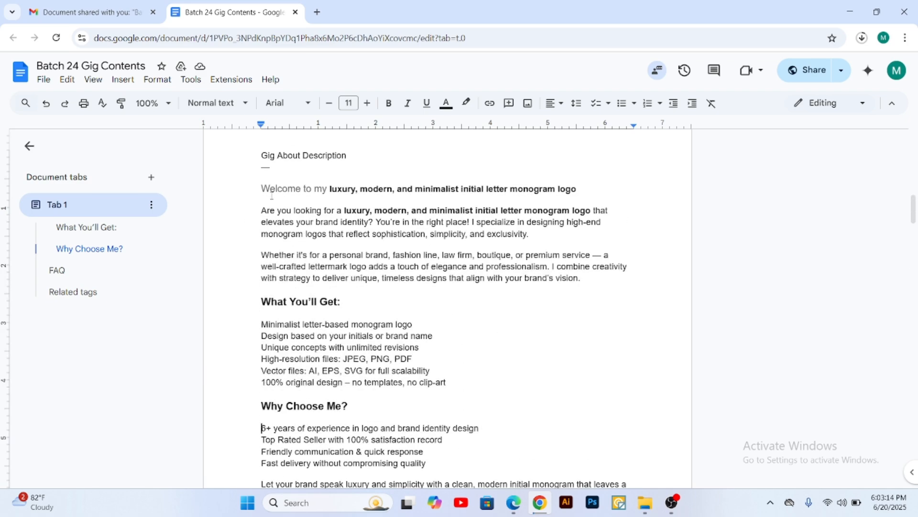
drag(262, 188, 299, 360)
right_click(293, 360)
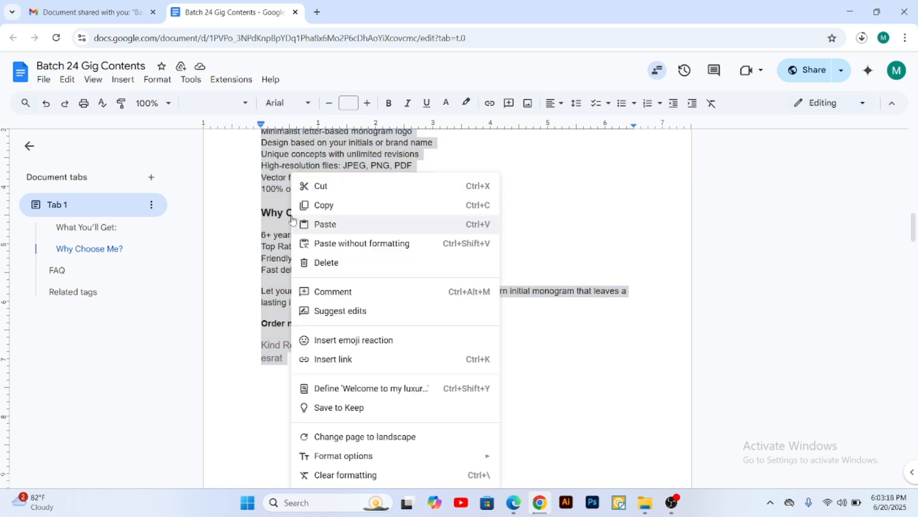
click(329, 206)
Step: Switch back to the Fiverr gig editor in Edge and paste the copied text into the gig description
click(513, 502)
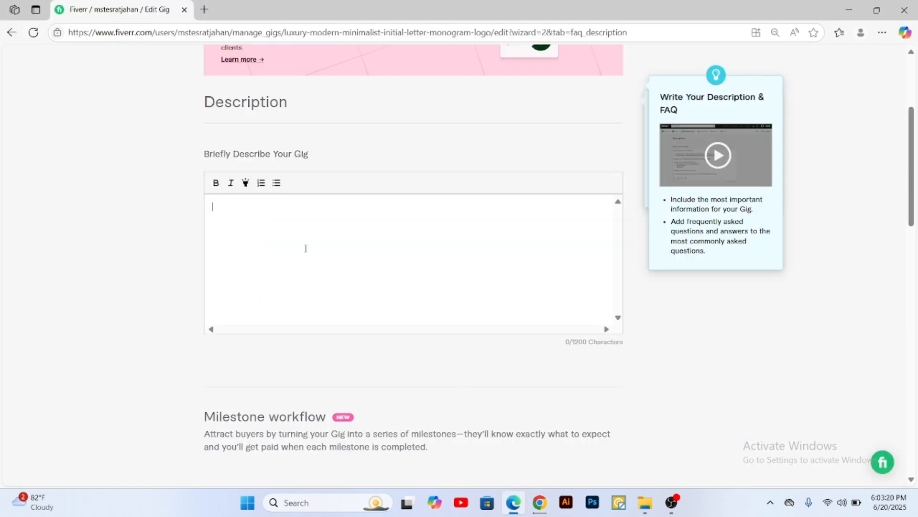
click(285, 231)
key(ctrl+v)
scroll(341, 270, up, 5)
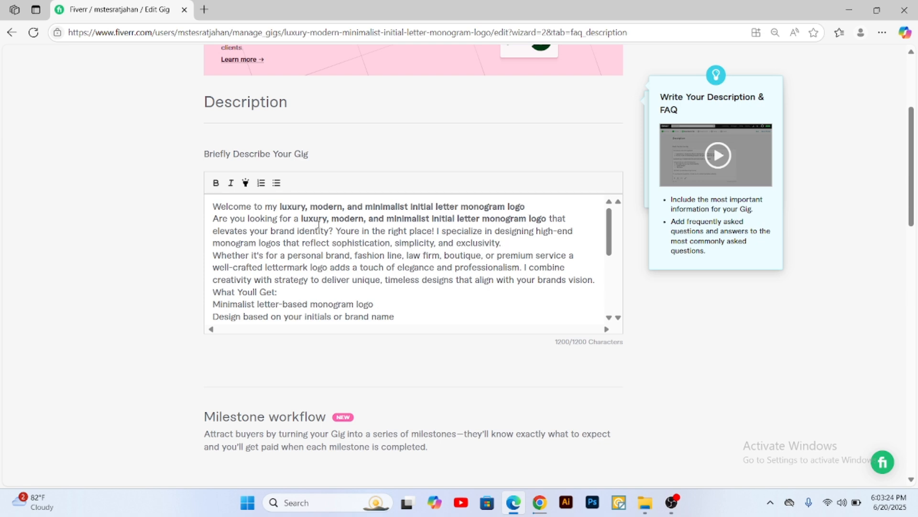
key(Return)
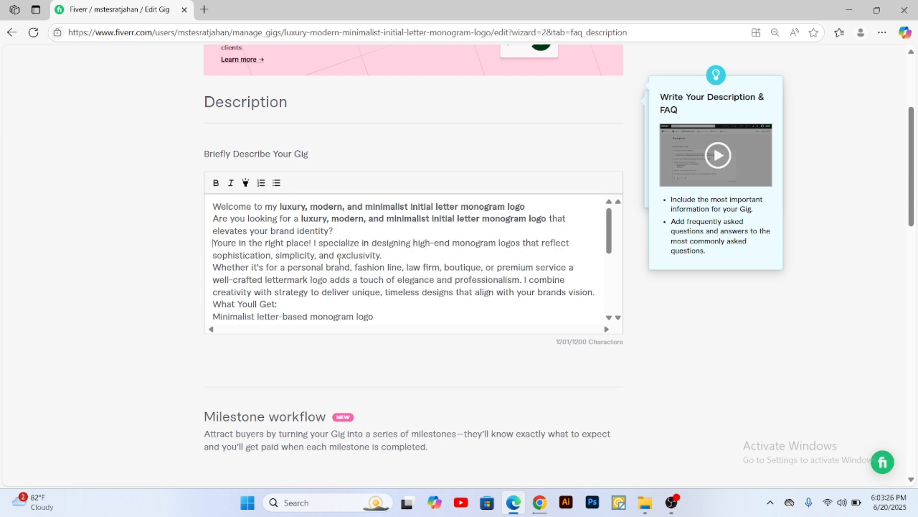
key(BackSpace)
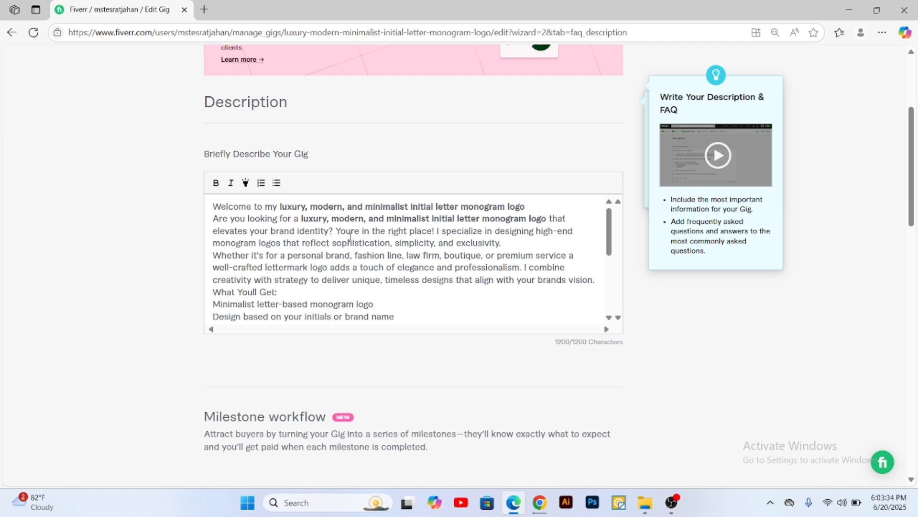
click(334, 231)
right_click(336, 231)
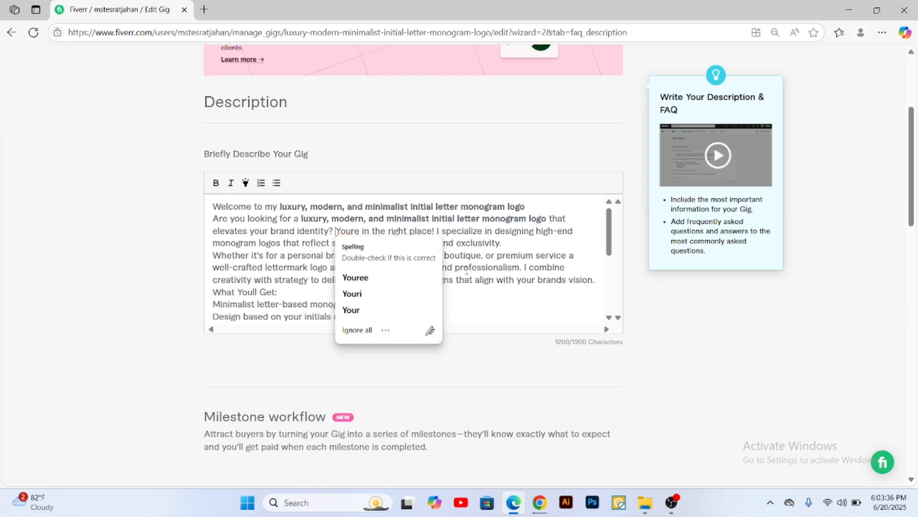
key(Escape)
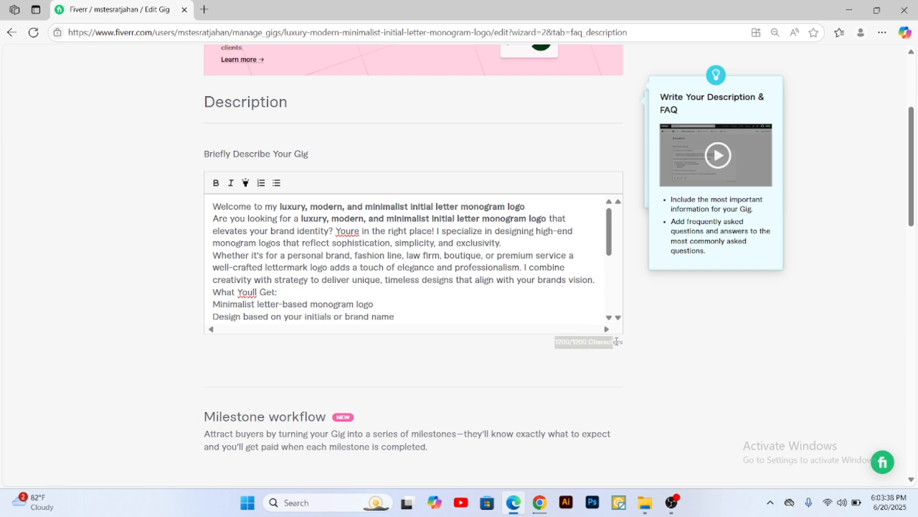
Step: Delete the line "6+ years of experience in logo and brand identity design" from the description
scroll(364, 251, down, 5)
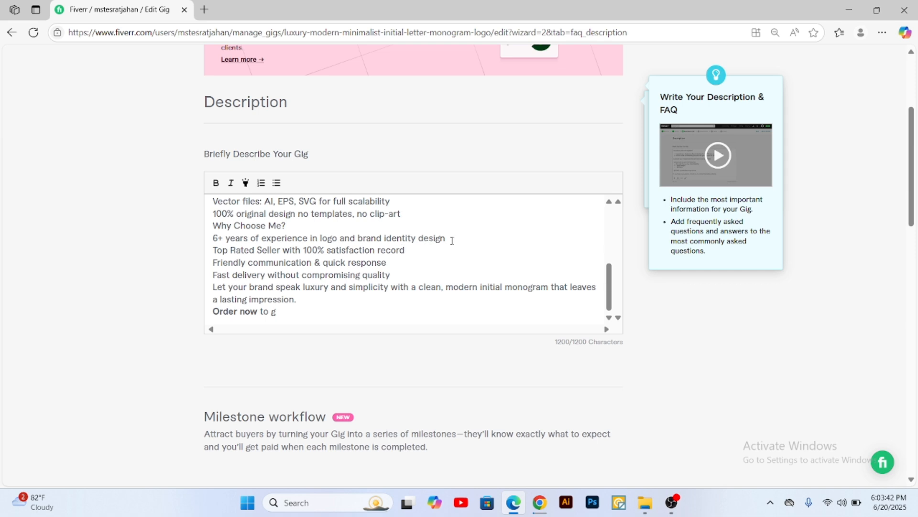
drag(452, 240, 213, 239)
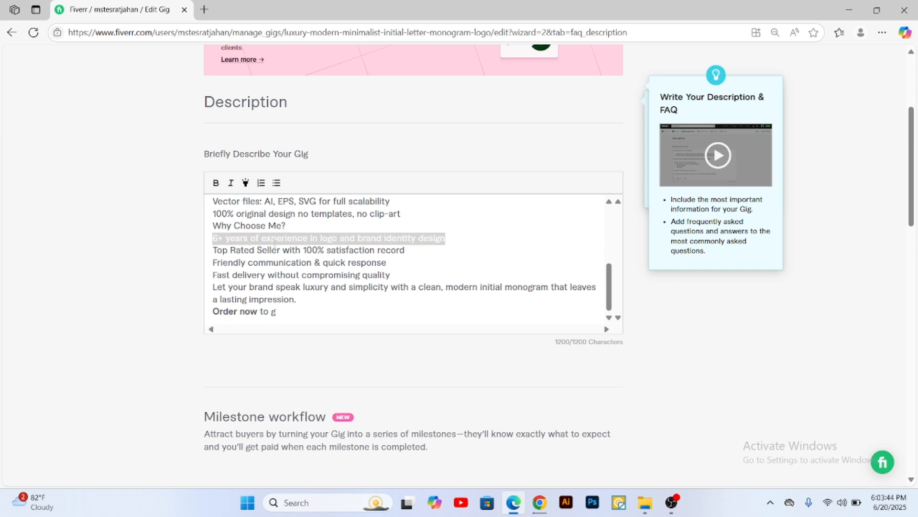
key(BackSpace)
key(BackSpace)
scroll(403, 269, up, 5)
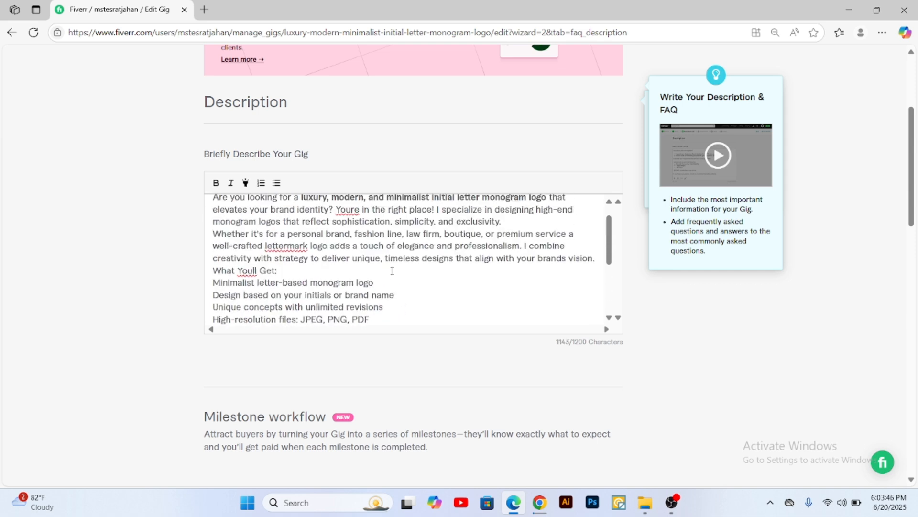
Step: Insert blank lines before the "Youre in the right place!" sentence and before the "Whether it's for a personal brand" paragraph
click(337, 212)
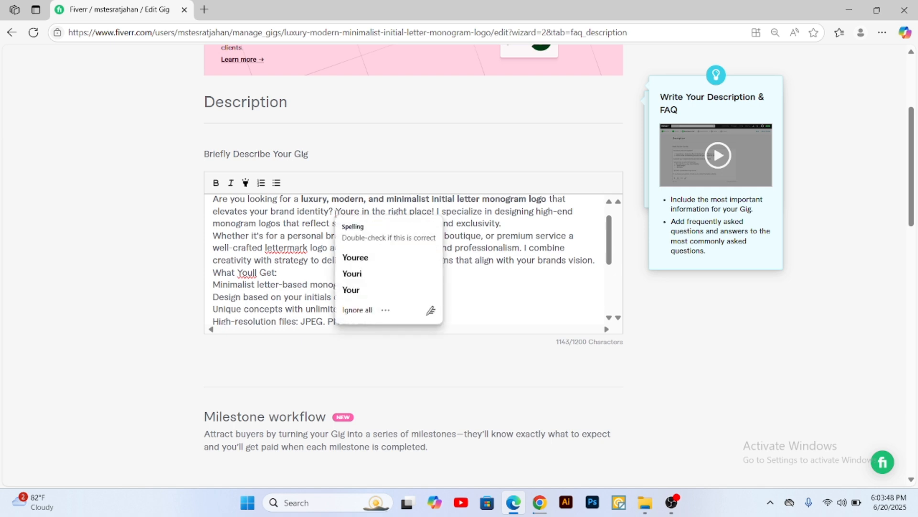
key(Return)
key(Return)
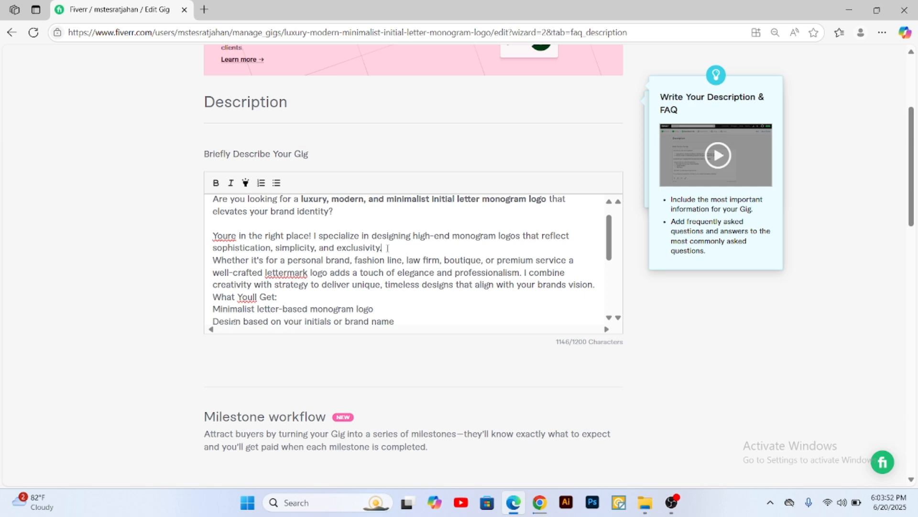
key(Return)
key(Return)
scroll(281, 253, down, 2)
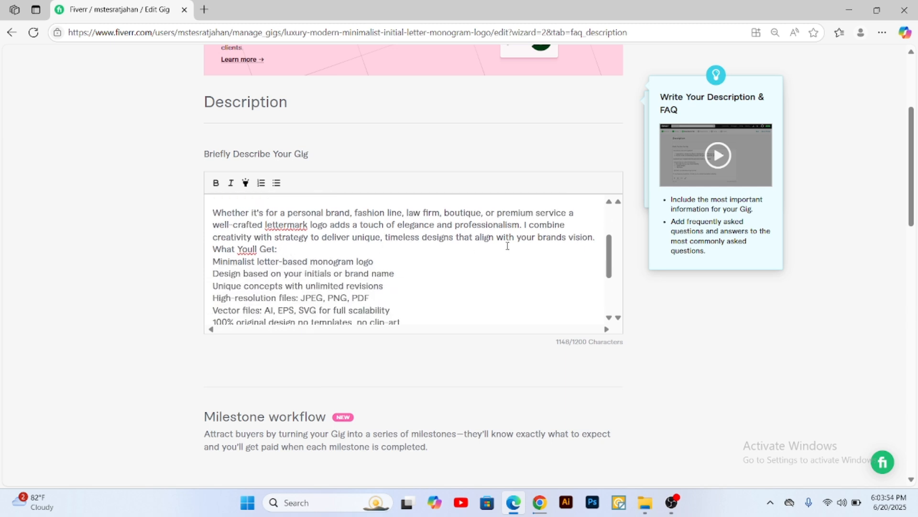
Step: Insert blank lines before the "What Youll Get:" and "Why Choose Me?" headings in the description
click(598, 237)
key(Return)
key(Return)
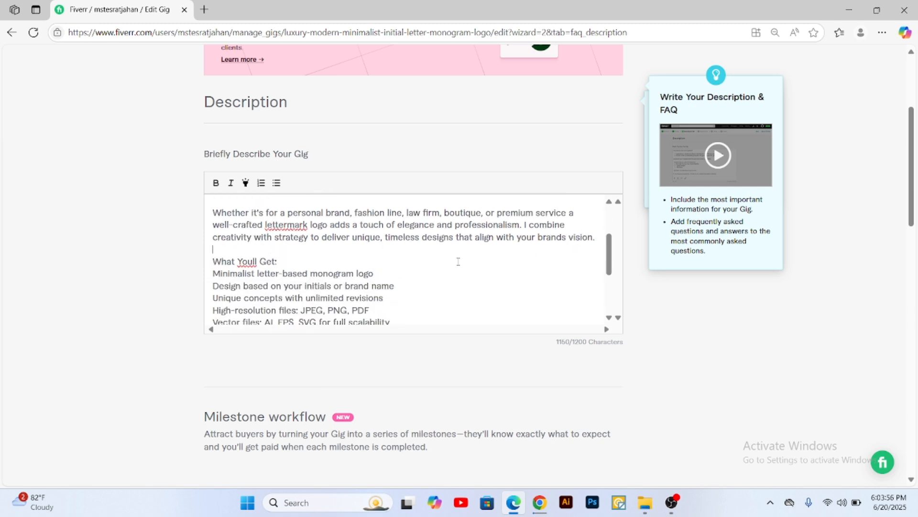
scroll(457, 261, down, 2)
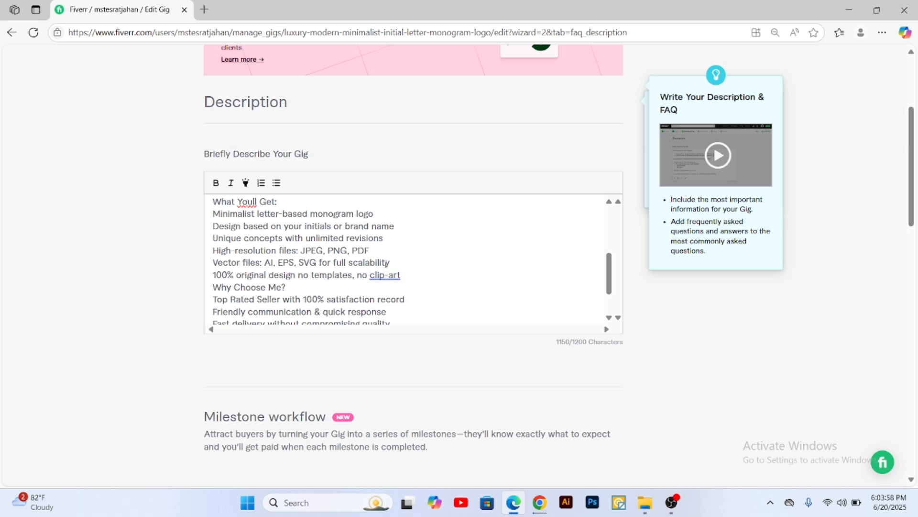
click(400, 266)
key(Return)
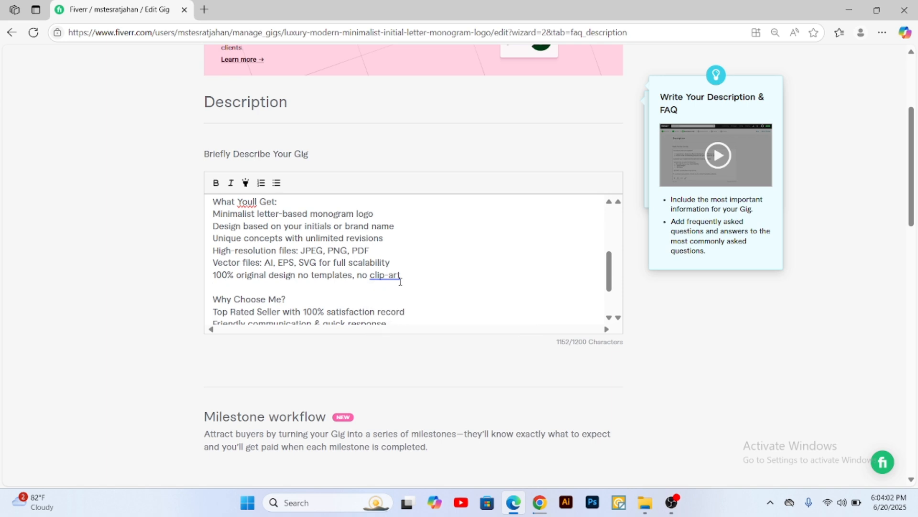
Step: Make the "What Youll Get:" heading bold and highlighted
scroll(283, 262, up, 3)
drag(283, 262, 212, 261)
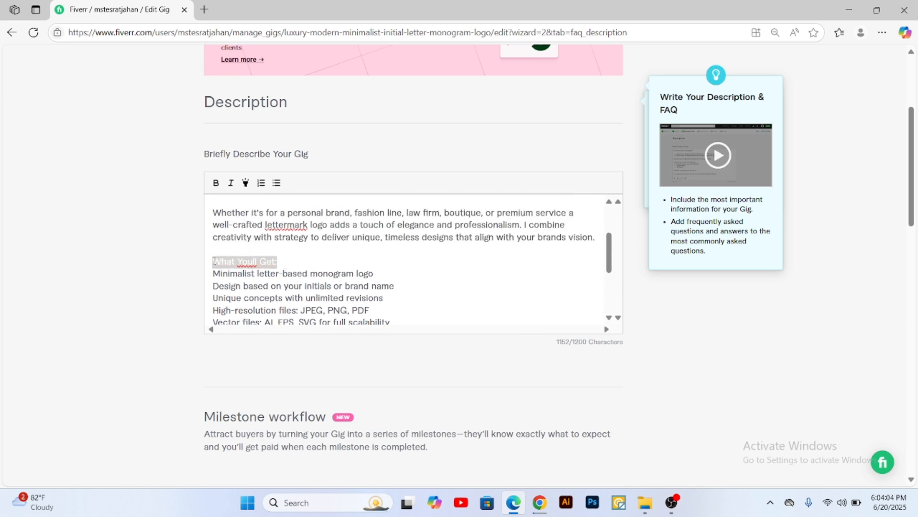
click(216, 183)
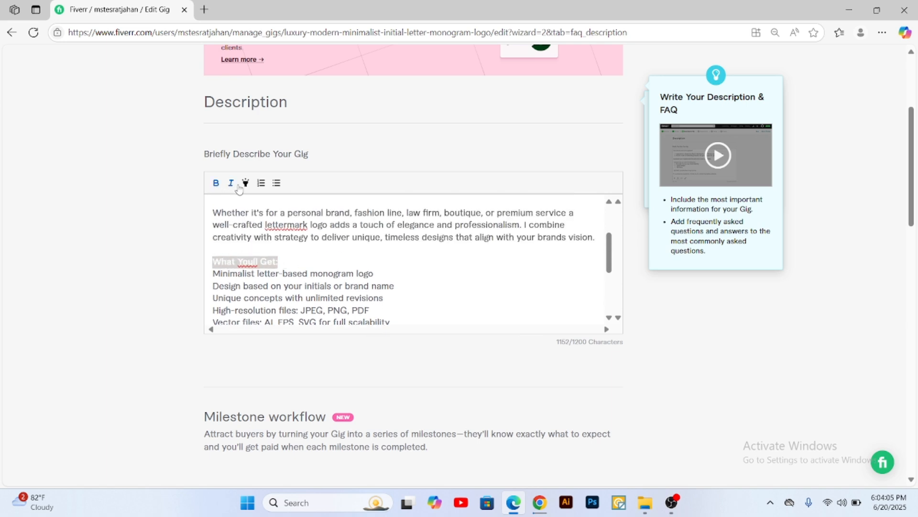
click(284, 263)
scroll(285, 262, up, 4)
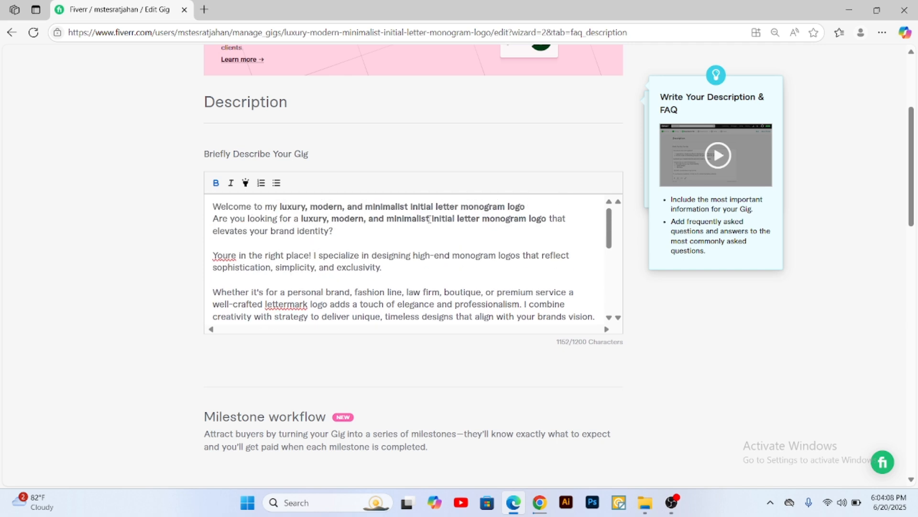
Step: Highlight and italicize the opening "Welcome to my luxury, modern, and minimalist initial letter monogram logo" line
drag(529, 207, 213, 208)
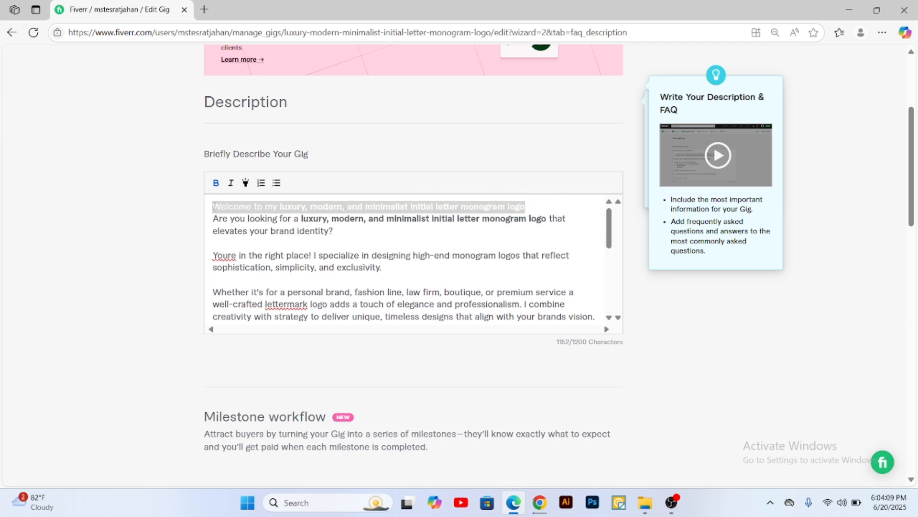
click(245, 183)
click(369, 244)
scroll(335, 254, down, 3)
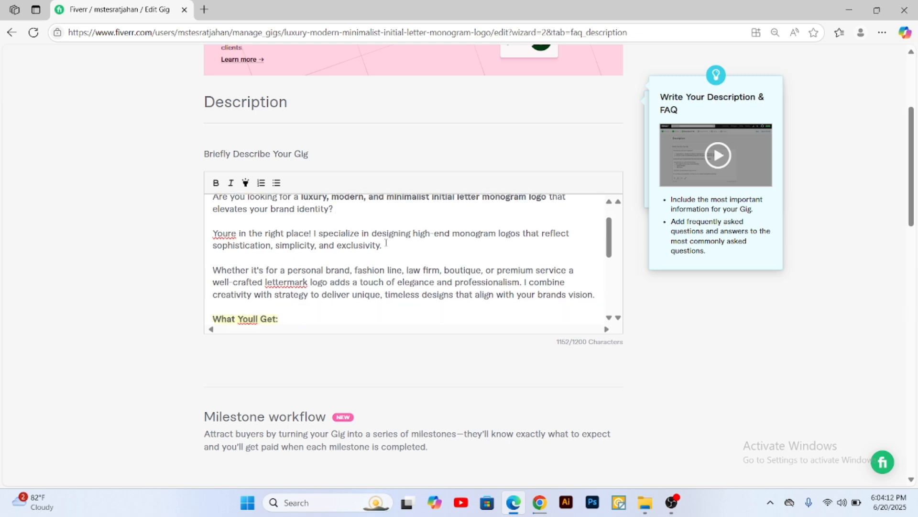
scroll(279, 257, down, 3)
scroll(232, 254, up, 5)
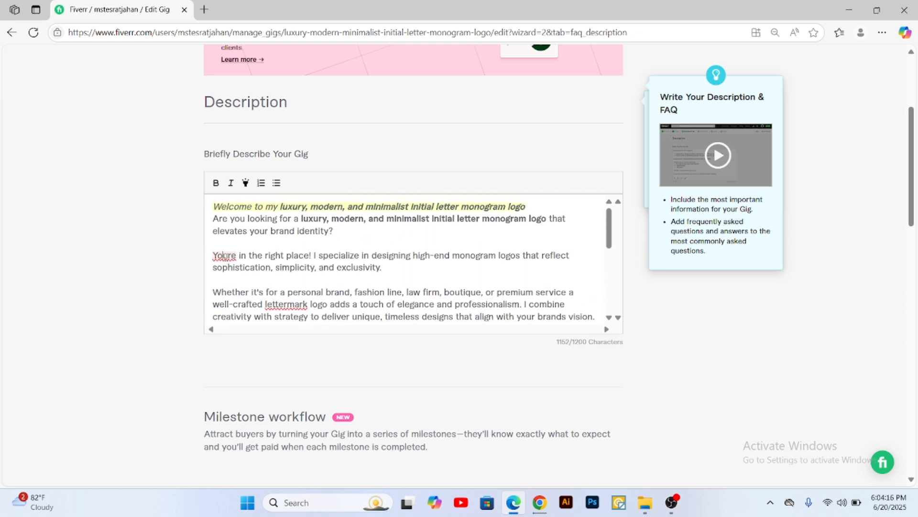
right_click(232, 255)
mouse_move(228, 262)
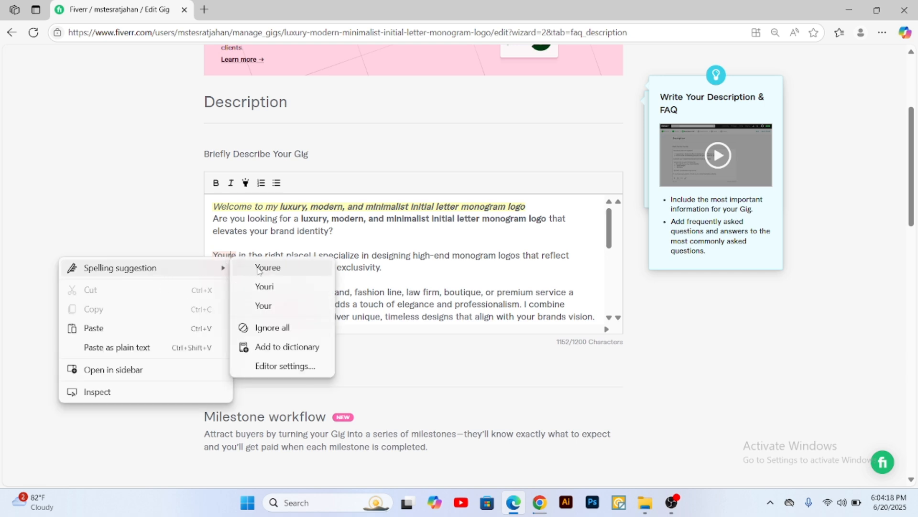
click(398, 277)
Step: Remove the cut-off "to g" after "Order now" and insert a blank line above that closing line
scroll(306, 268, down, 10)
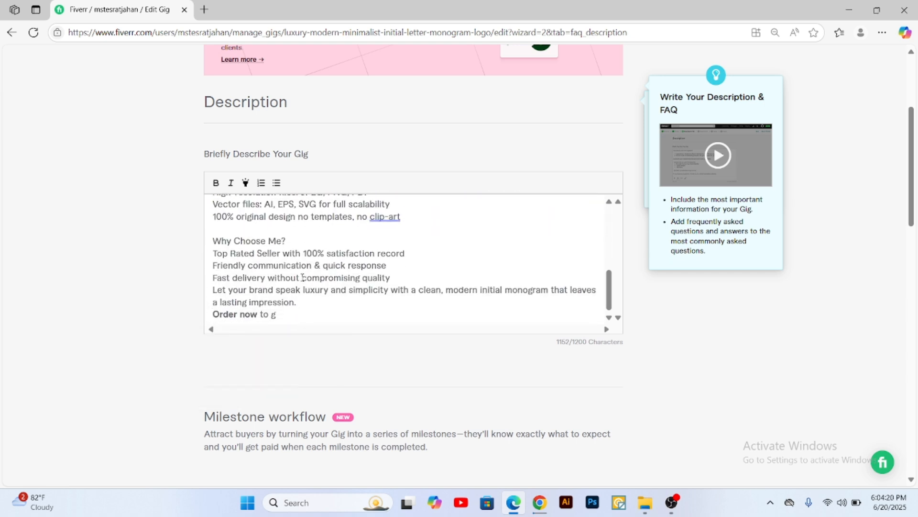
scroll(309, 302, down, 1)
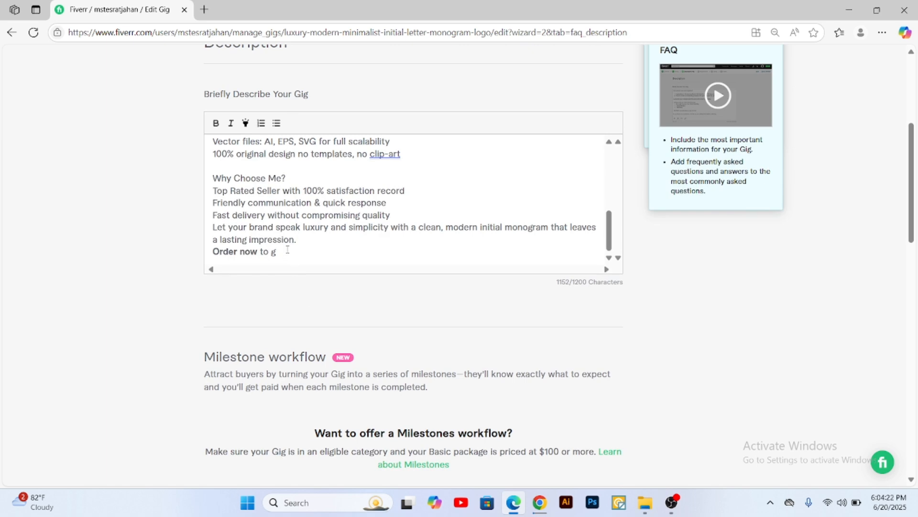
drag(282, 252, 259, 252)
key(BackSpace)
click(316, 245)
key(Return)
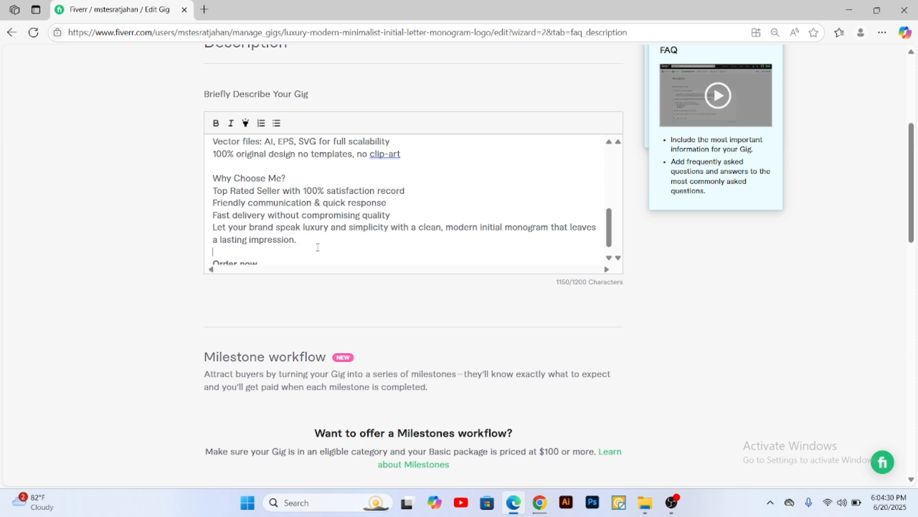
Step: Check the description's character count and review the formatted text from beginning to end
drag(557, 282, 635, 286)
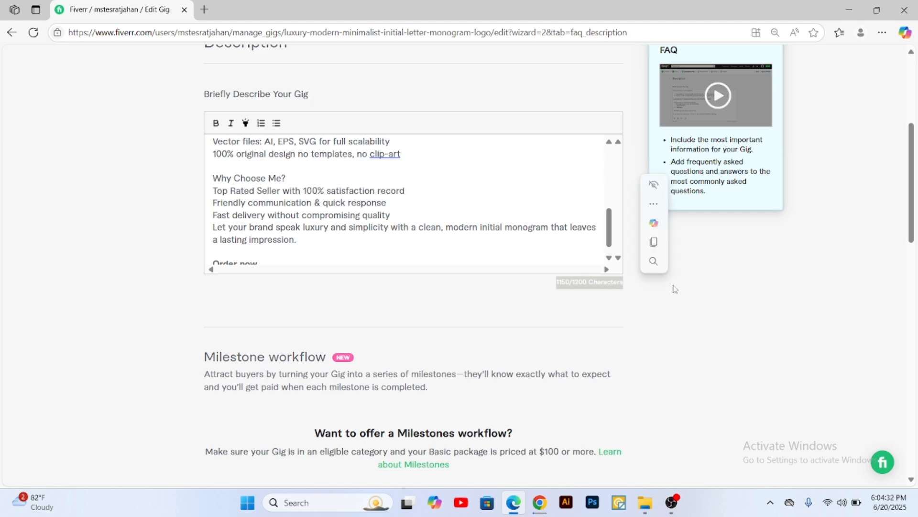
scroll(526, 312, up, 2)
scroll(330, 309, down, 1)
scroll(330, 310, down, 1)
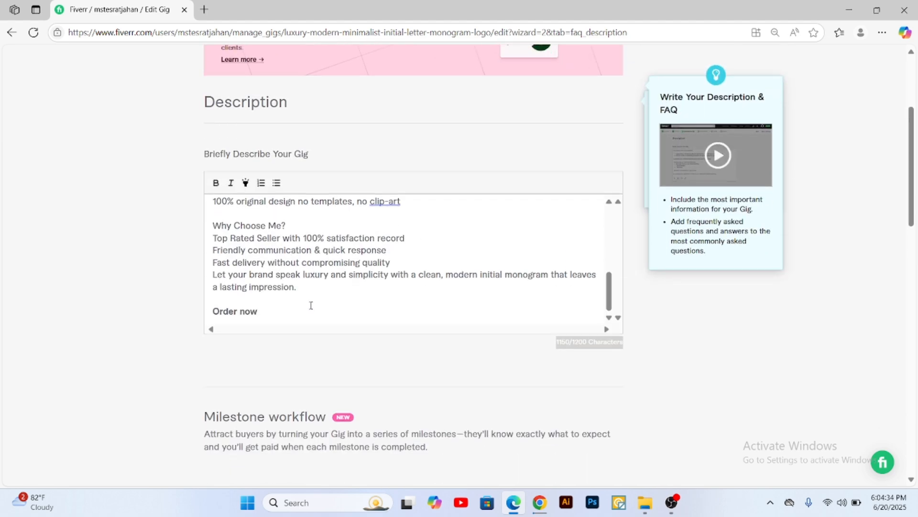
scroll(295, 285, up, 8)
scroll(295, 285, up, 2)
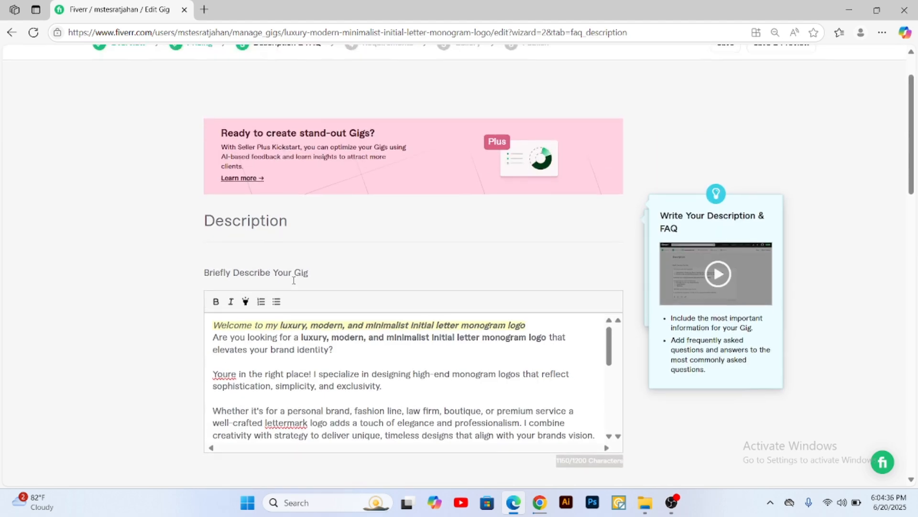
Step: Make the "Why Choose Me?" heading bold and highlighted
scroll(295, 258, down, 8)
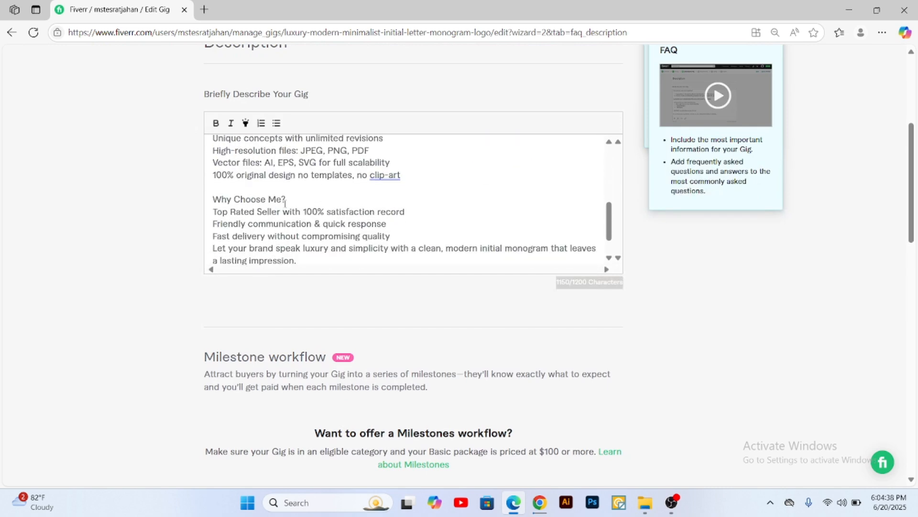
drag(287, 200, 213, 200)
click(246, 123)
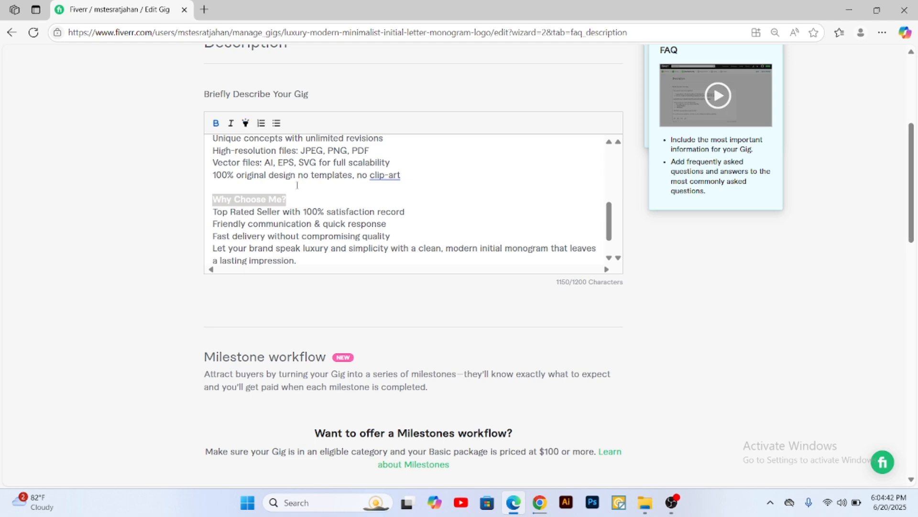
click(305, 202)
scroll(463, 272, down, 3)
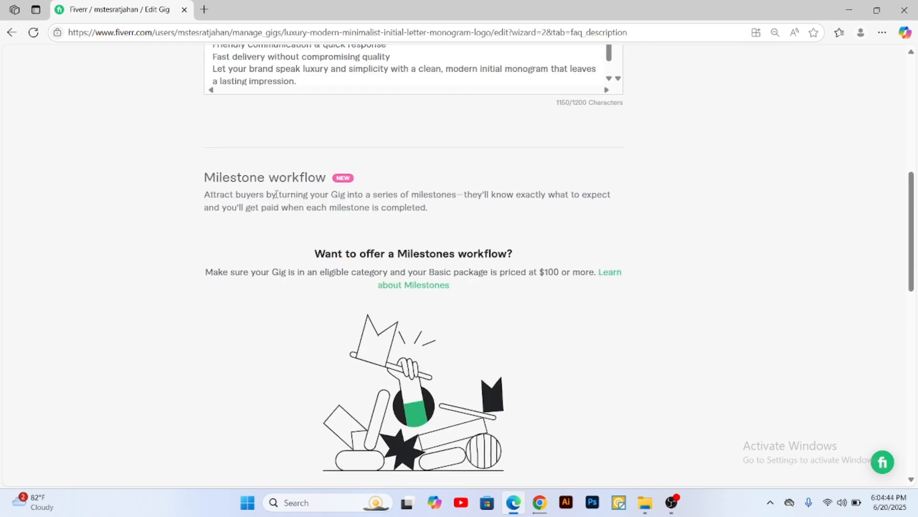
Step: Format the six deliverable lines under the "What Youll Get:" heading of the description as a bulleted list
scroll(276, 194, up, 6)
scroll(305, 300, up, 5)
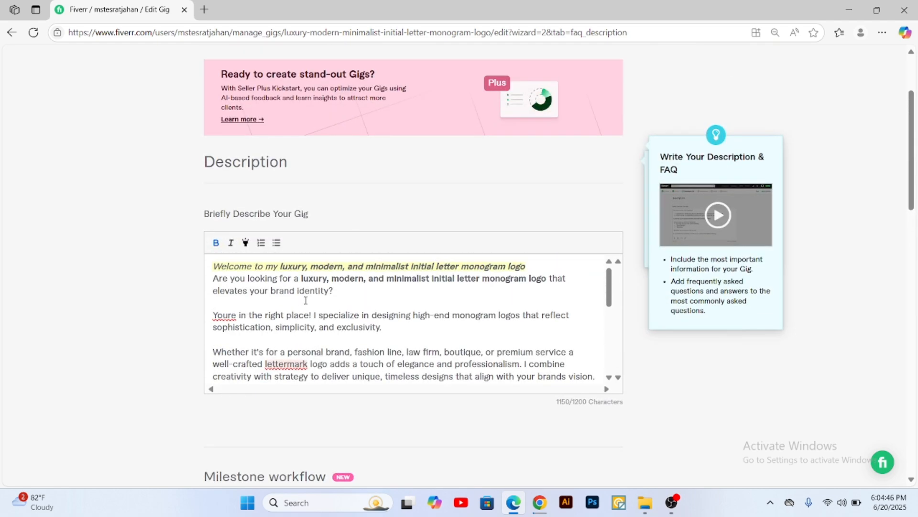
scroll(306, 300, down, 5)
drag(400, 354, 216, 294)
click(276, 243)
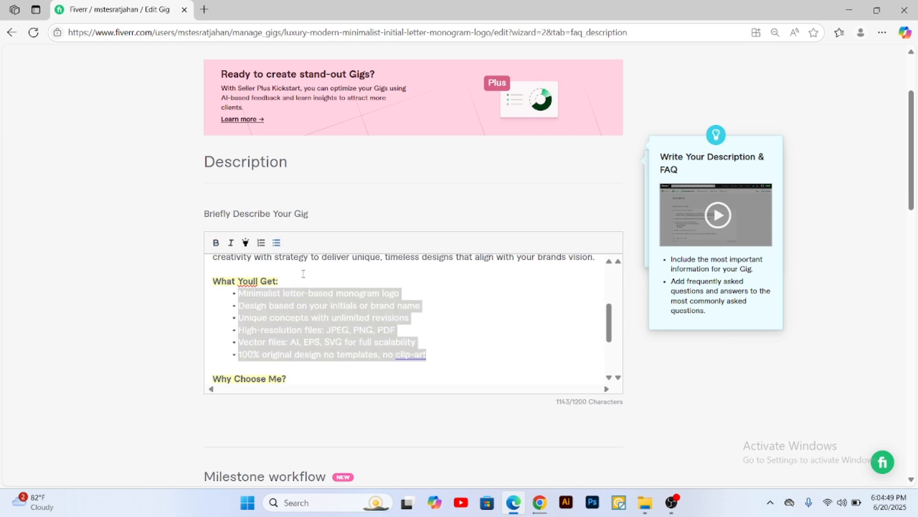
click(451, 346)
Step: Turn the lines under "Why Choose Me?", from "Top Rated Seller" through "a lasting impression.", into a bulleted list
scroll(451, 346, down, 5)
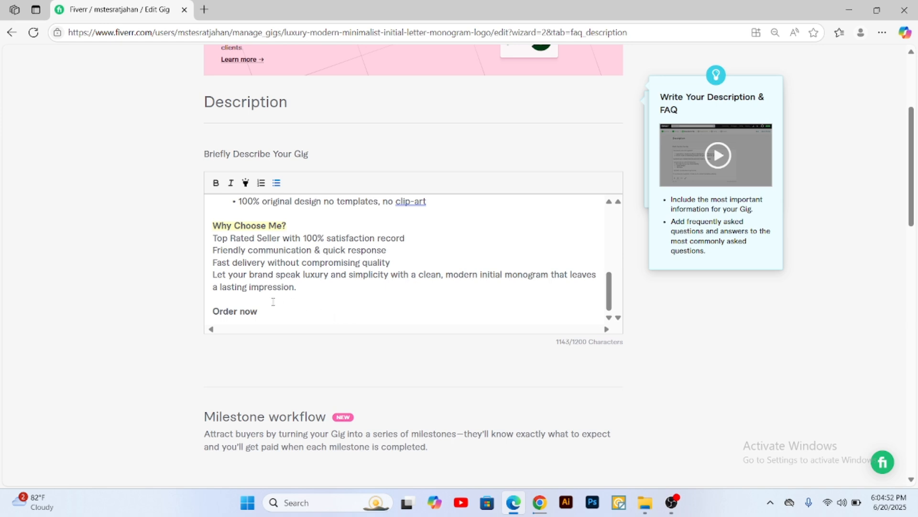
drag(300, 293, 213, 239)
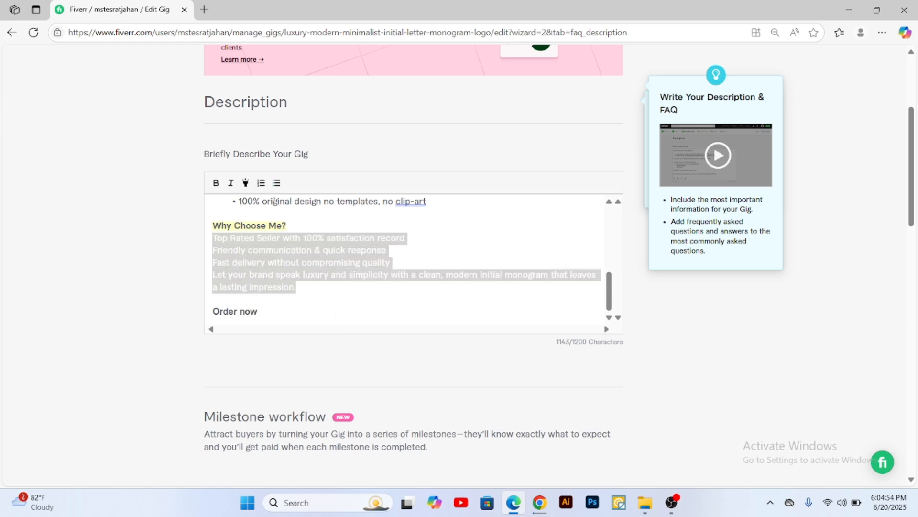
click(277, 183)
click(440, 246)
Step: Delete the "Top Rated Seller with 100% satisfaction record" bullet along with the empty line it leaves
drag(445, 240, 317, 231)
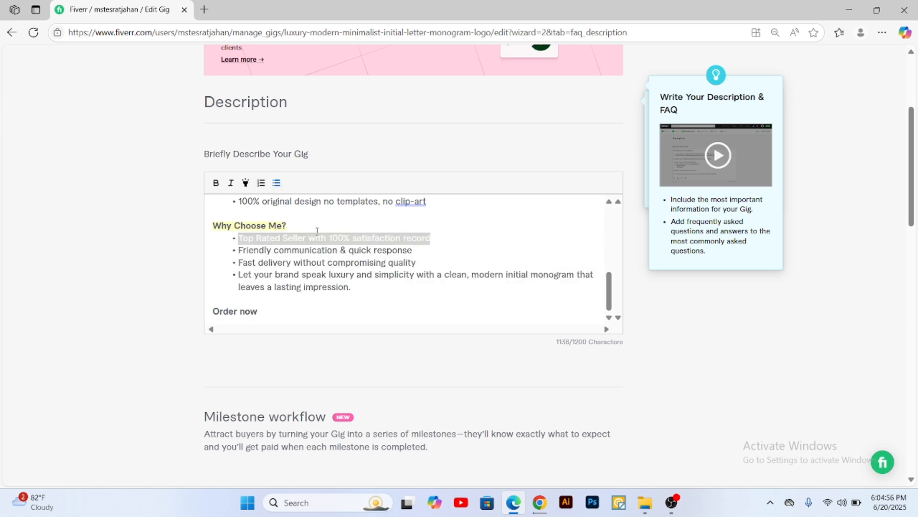
key(BackSpace)
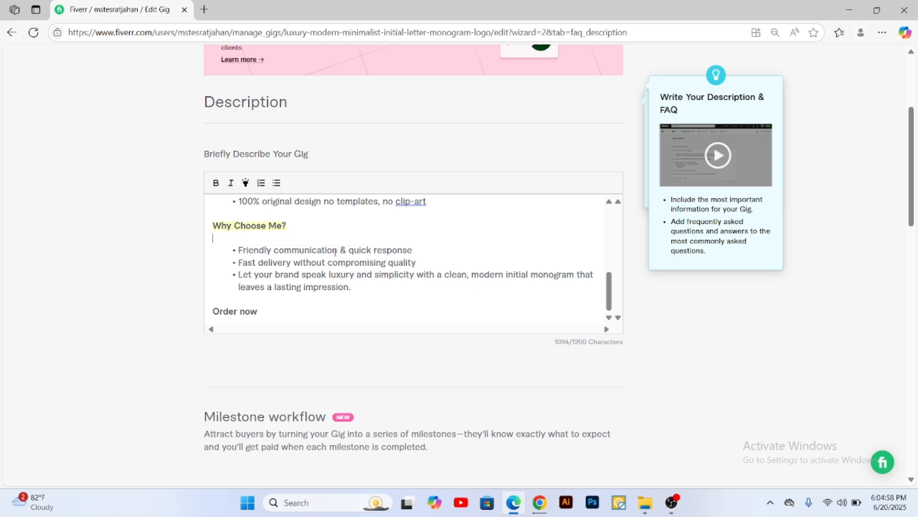
key(BackSpace)
Step: Add a closing sign-off below "Order now" with "Regards" on one line and the seller's name on the line beneath
scroll(278, 221, down, 3)
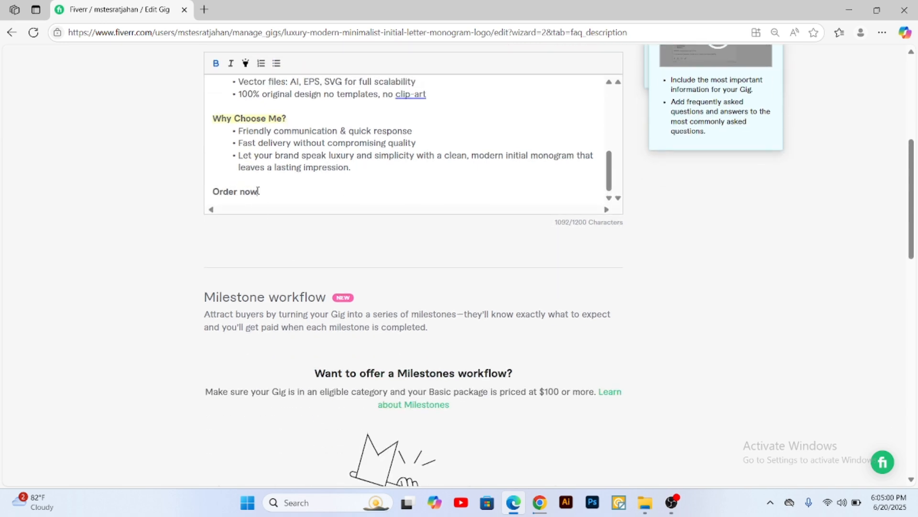
click(267, 194)
key(Return)
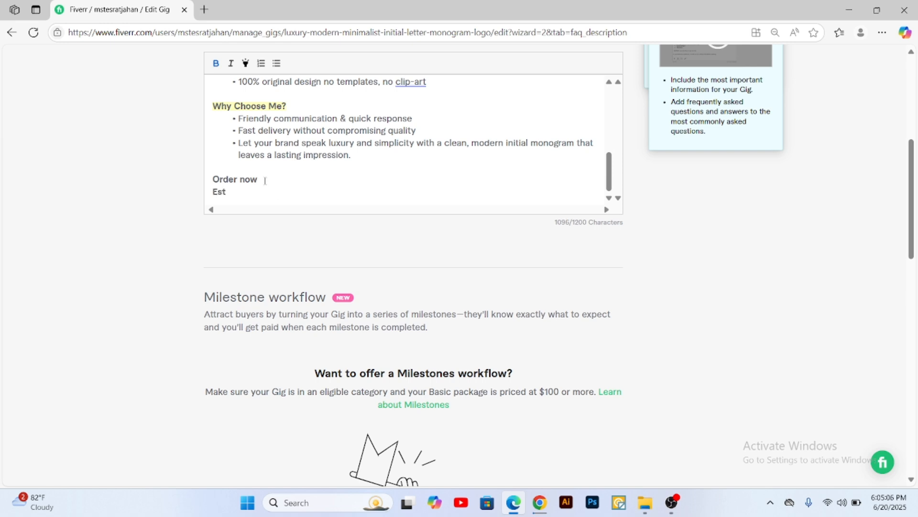
click(265, 181)
key(Return)
text(regards)
scroll(265, 181, up, 3)
scroll(321, 153, down, 3)
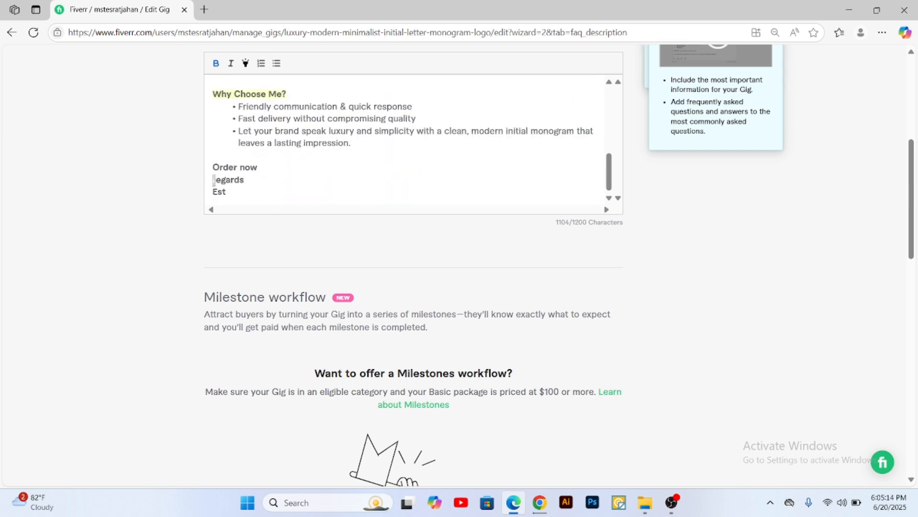
text(R)
Step: Look over the finished description and open a new entry in the Frequently Asked Questions section
scroll(544, 212, down, 1)
scroll(522, 213, up, 3)
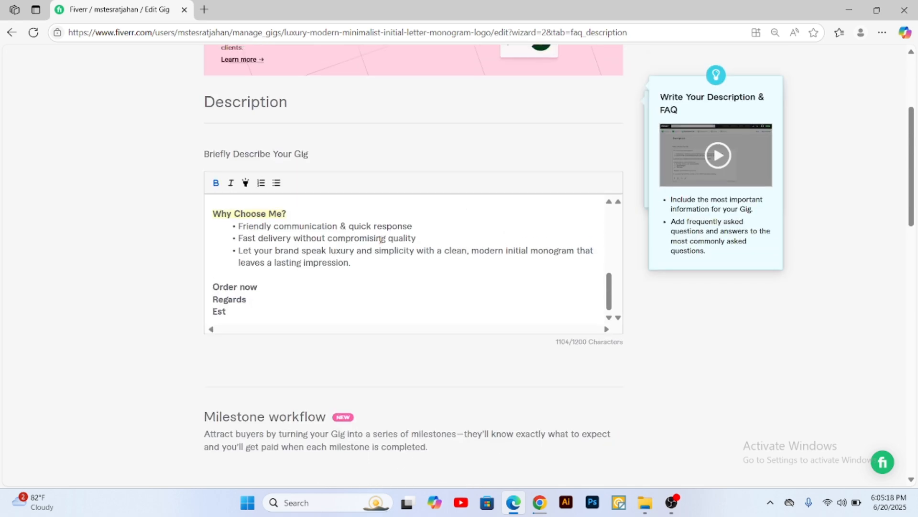
scroll(381, 239, up, 4)
scroll(380, 239, down, 6)
scroll(396, 264, down, 3)
scroll(495, 205, down, 5)
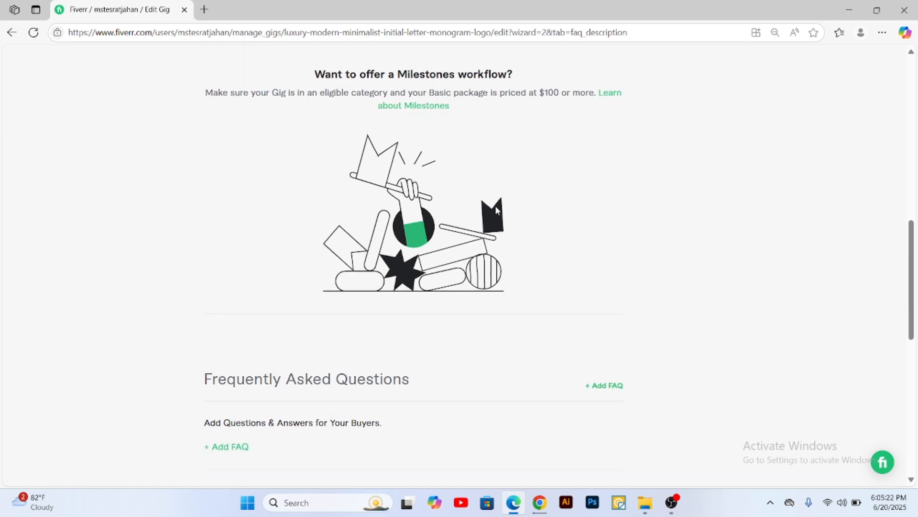
drag(209, 141, 409, 139)
click(605, 153)
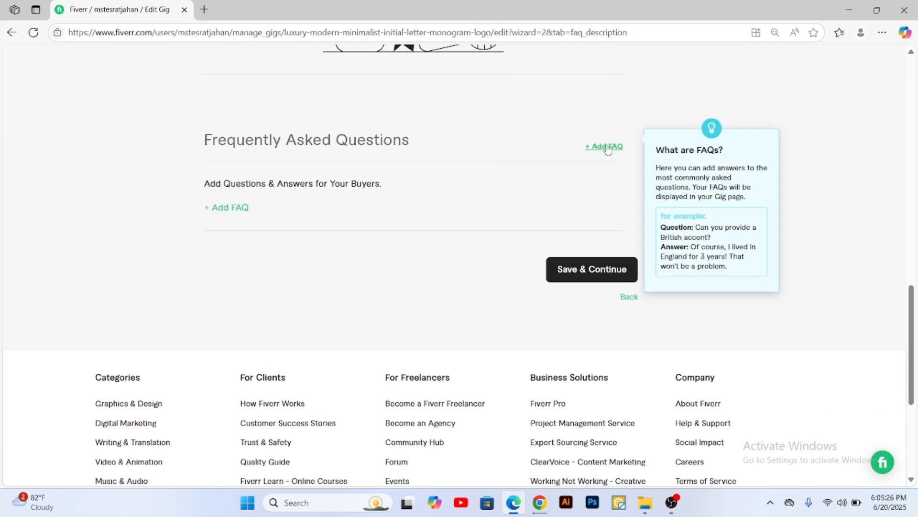
Step: Copy "What do I need to place an order?" from the Batch 24 Gig Contents Google Doc into the Fiverr FAQ's question field
click(540, 501)
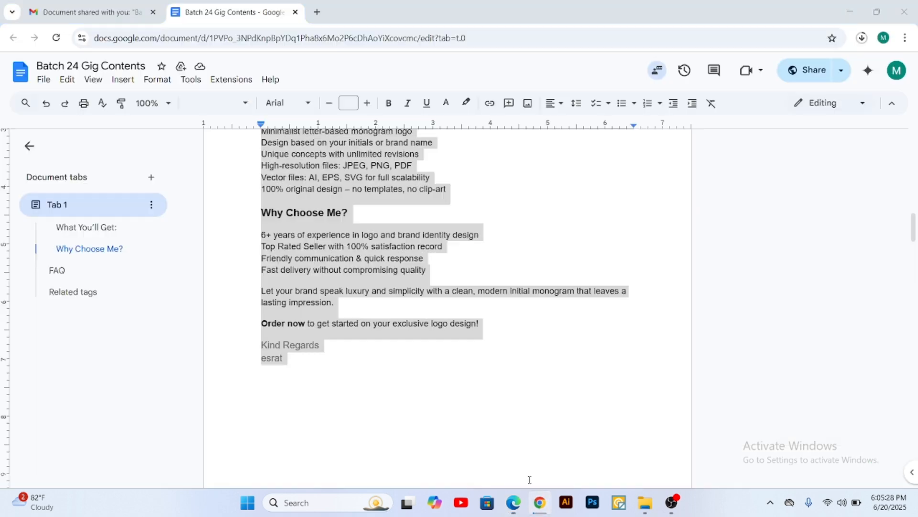
scroll(418, 274, down, 10)
scroll(415, 271, down, 10)
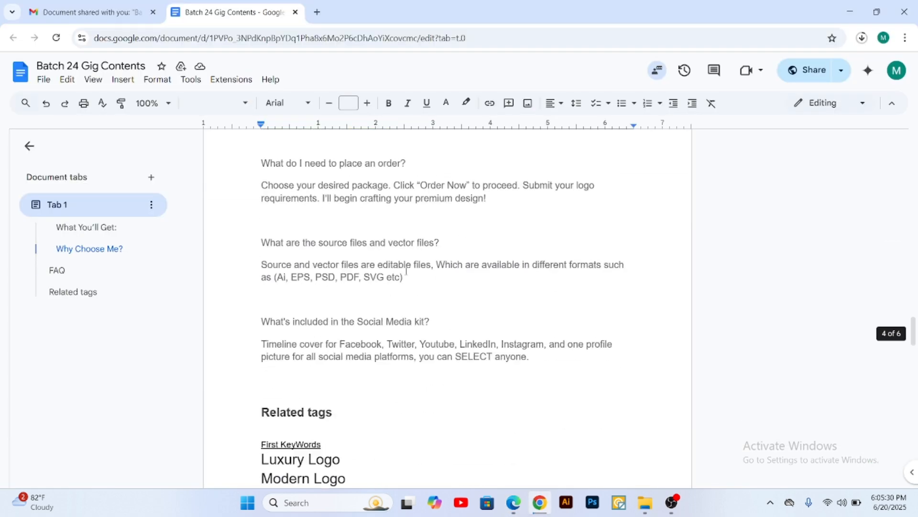
scroll(415, 263, up, 1)
drag(418, 229, 262, 218)
key(ctrl+c)
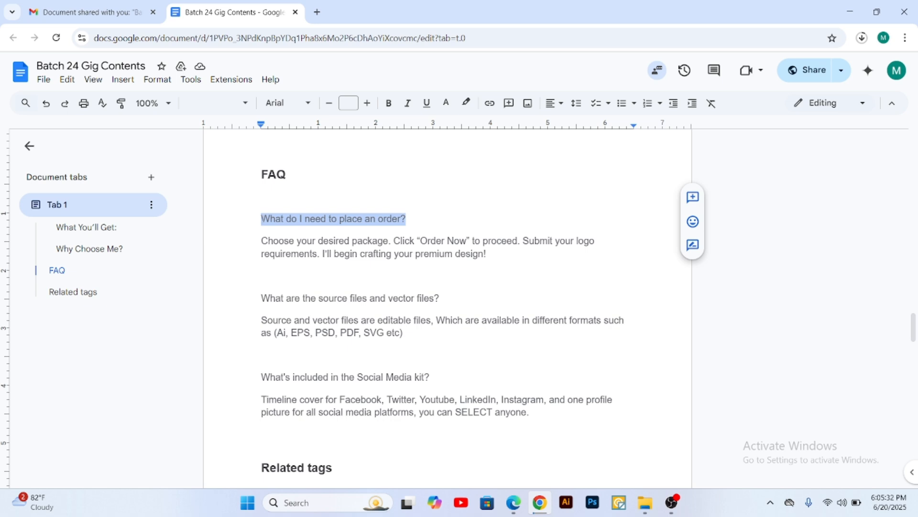
click(513, 502)
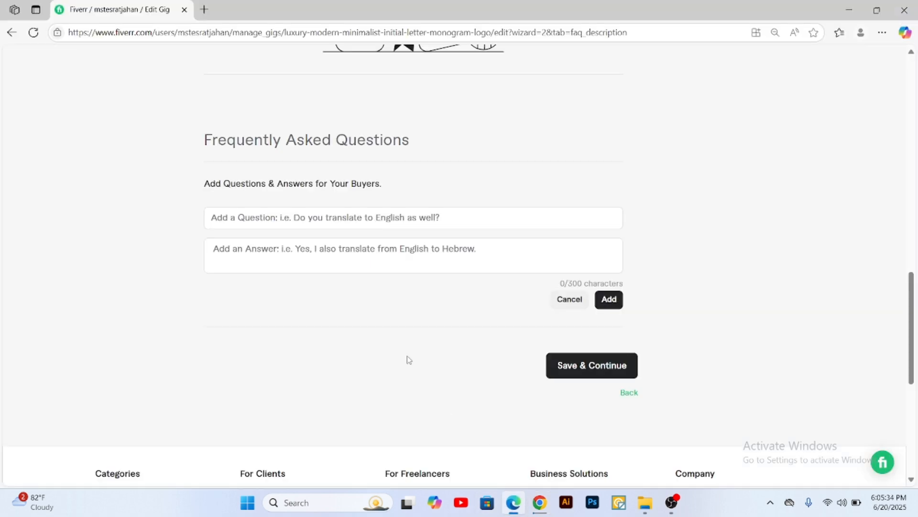
click(350, 217)
key(ctrl+v)
Step: Copy the matching "Choose your desired package…" answer from the Google Doc into the FAQ's answer field, add the FAQ, and expand its entry
click(475, 255)
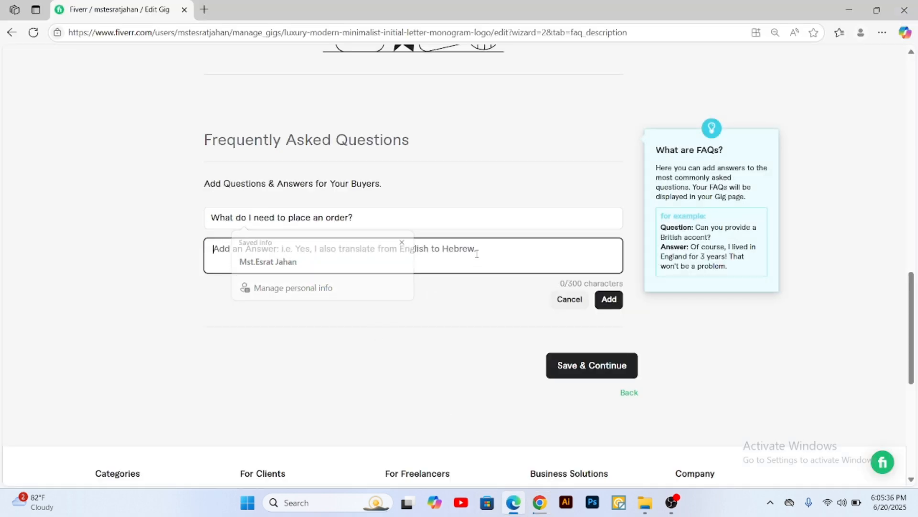
click(542, 509)
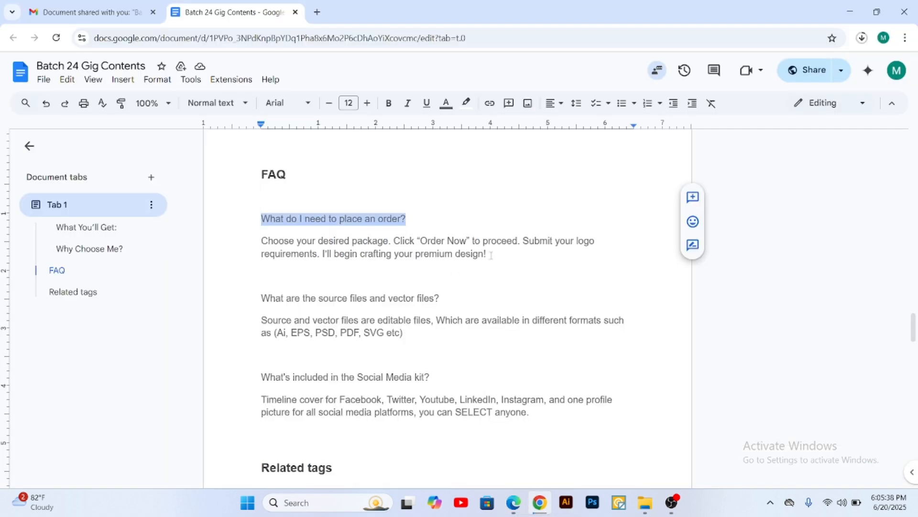
drag(486, 254, 259, 236)
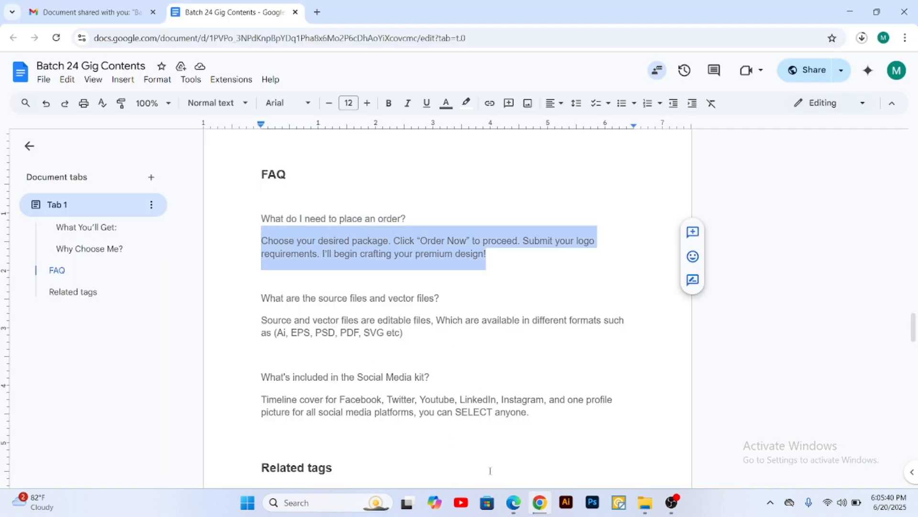
key(ctrl+c)
click(513, 502)
key(ctrl+v)
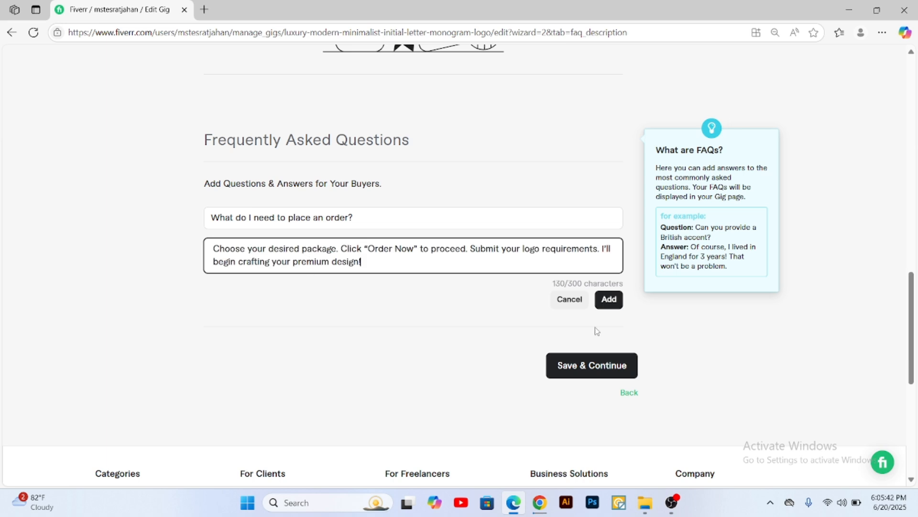
click(608, 300)
click(415, 235)
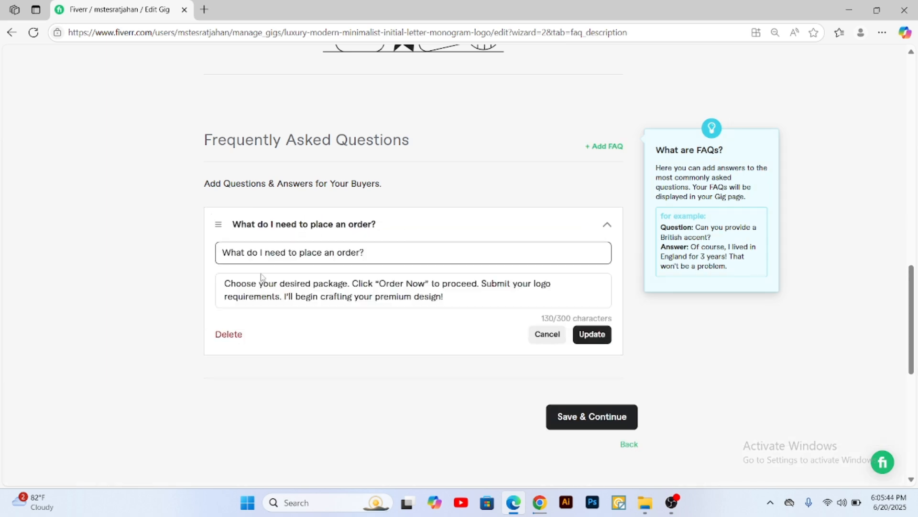
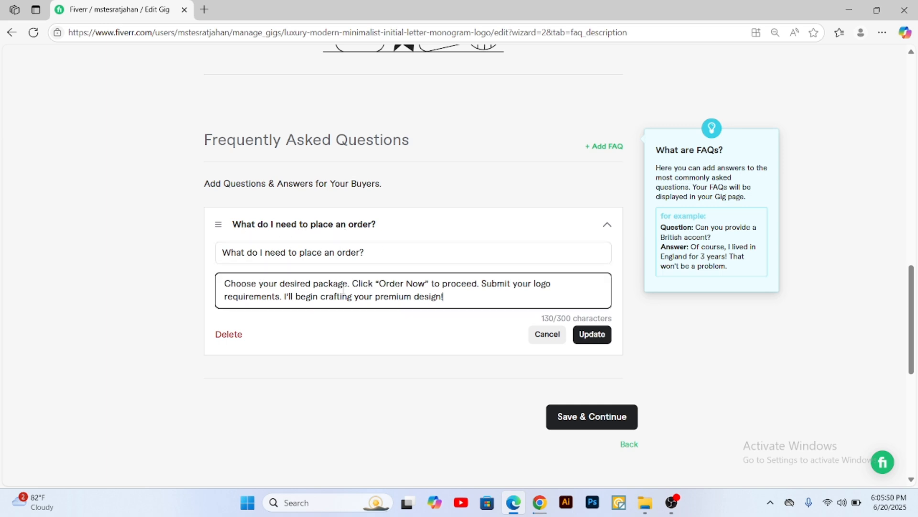
Step: Save the expanded first FAQ, start another, and copy "What are the source files and vector files?" from the Google Doc into its question field
click(591, 334)
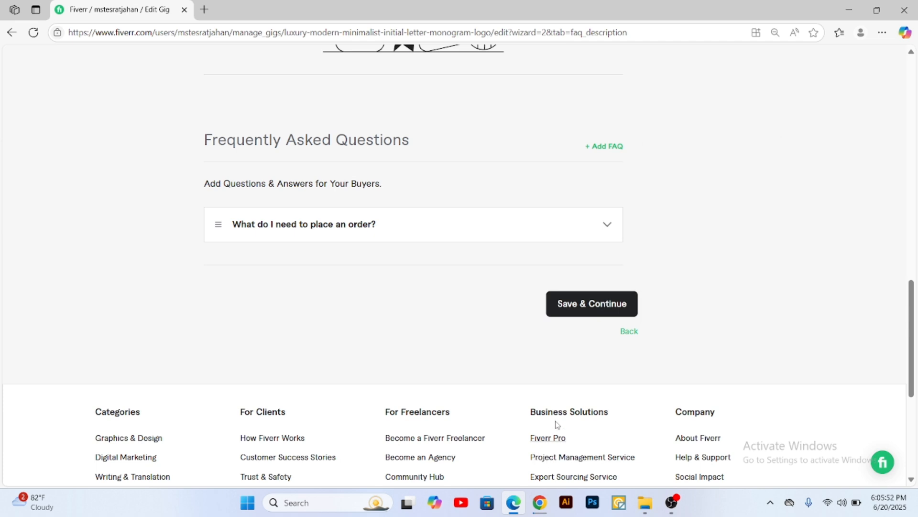
click(604, 146)
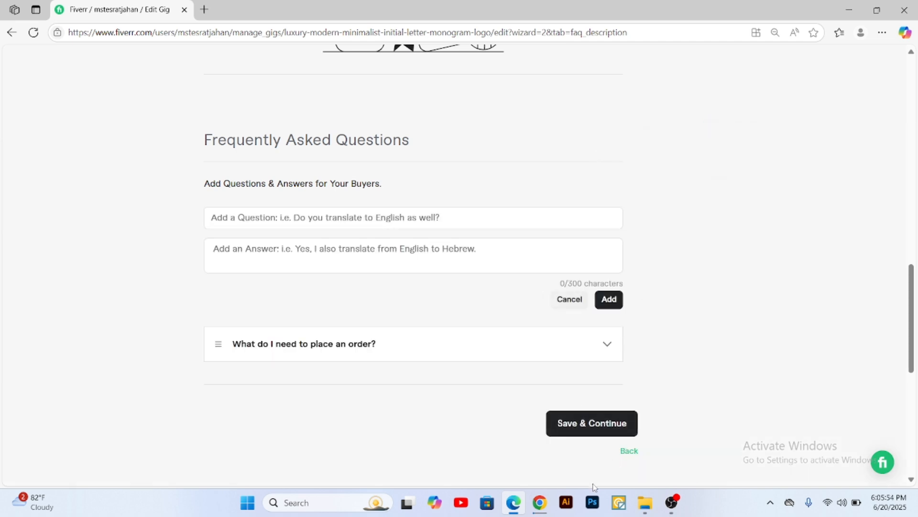
click(539, 502)
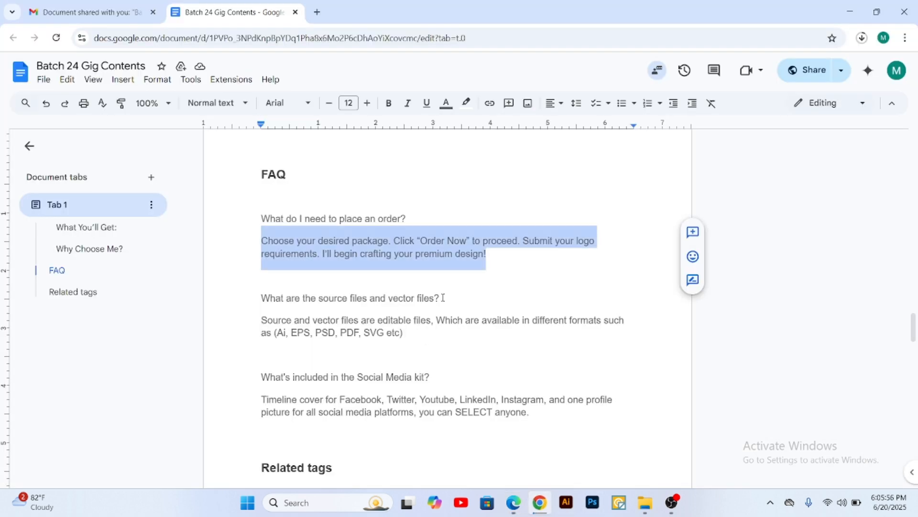
drag(443, 297, 264, 298)
key(ctrl+c)
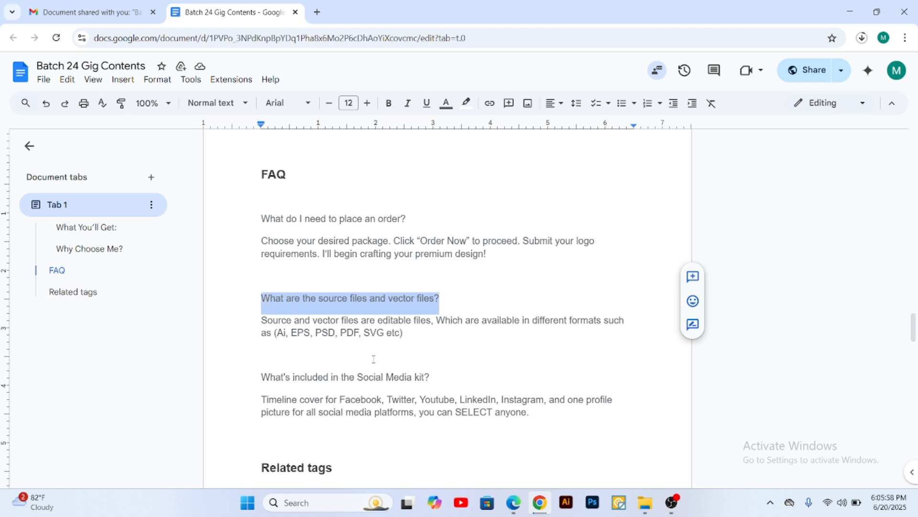
click(514, 502)
click(275, 222)
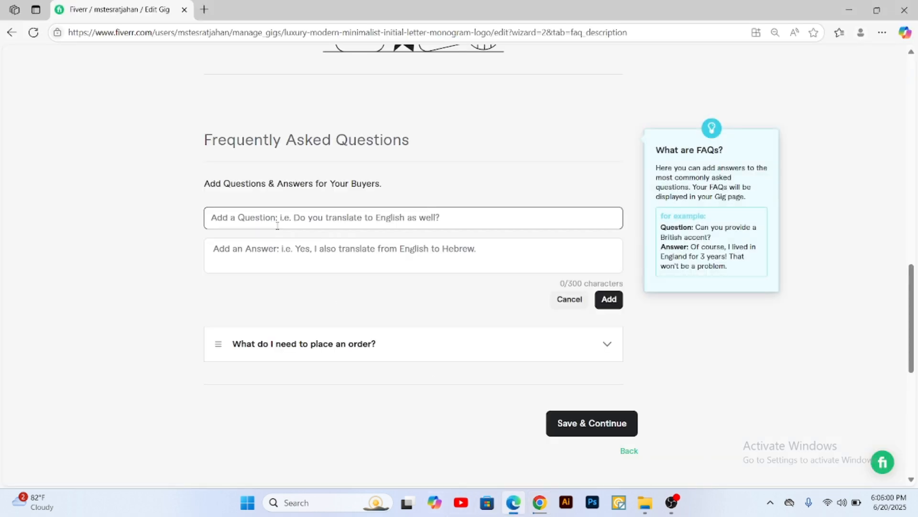
key(ctrl+v)
Step: Copy the "Source and vector files are editable files…" answer from the Google Doc into the Fiverr answer field and add the FAQ
click(286, 244)
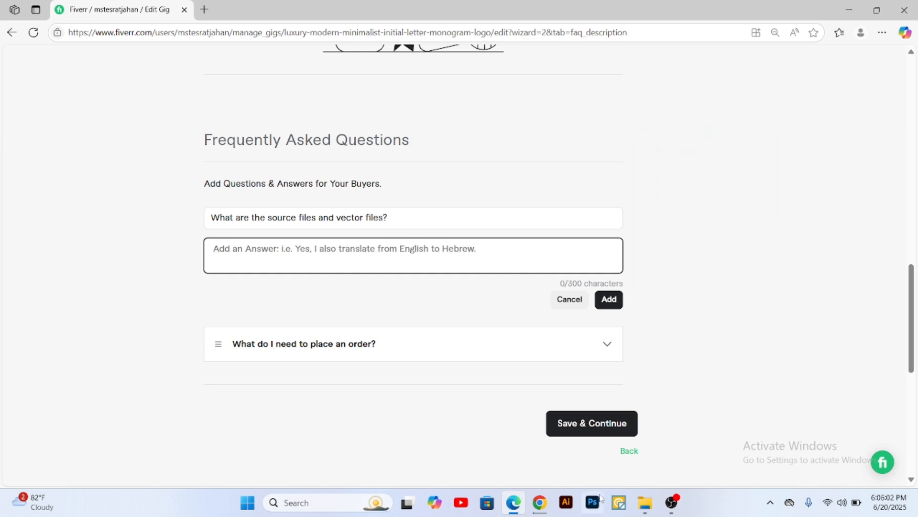
click(540, 503)
drag(403, 333, 262, 320)
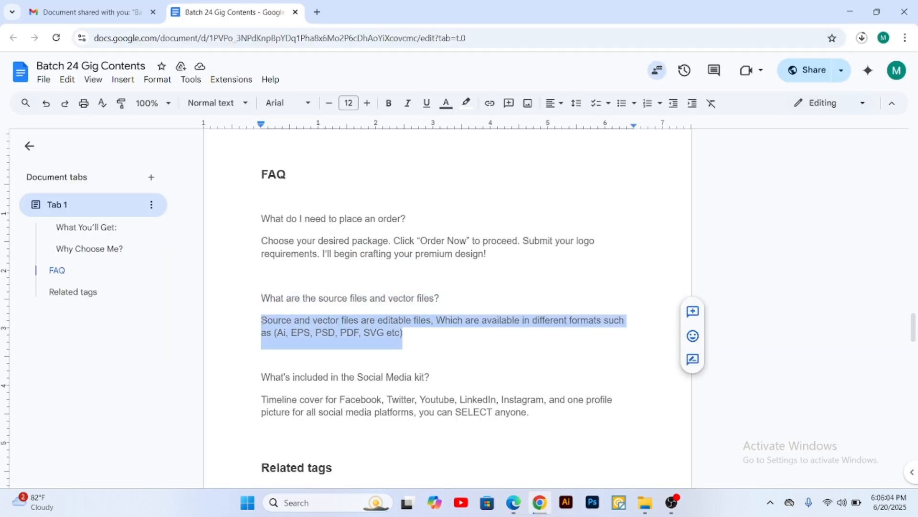
key(ctrl+c)
click(514, 502)
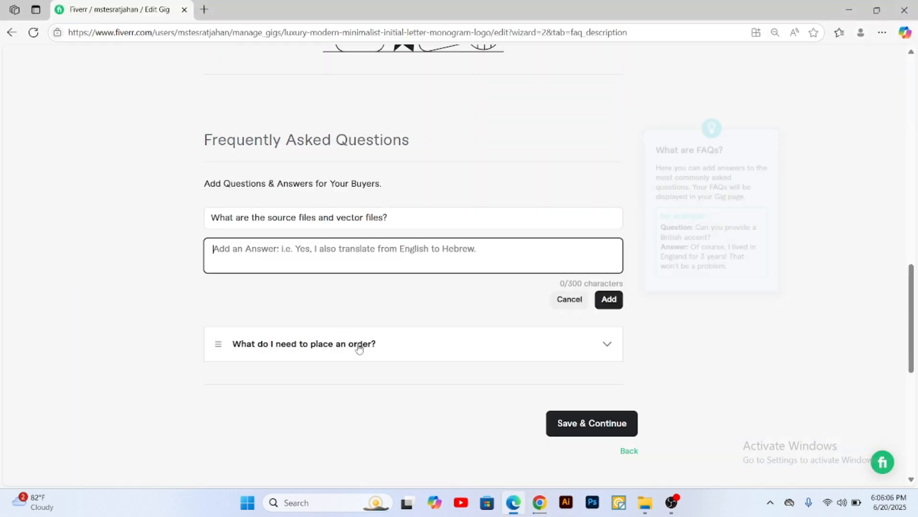
key(ctrl+v)
click(610, 299)
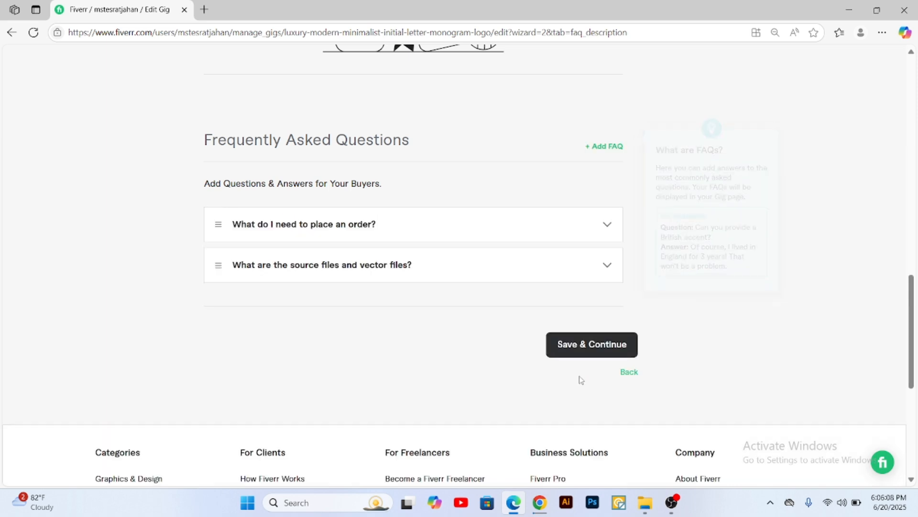
Step: Start a third FAQ and copy "What's included in the Social Media kit?" from the Google Doc into its question field
click(602, 155)
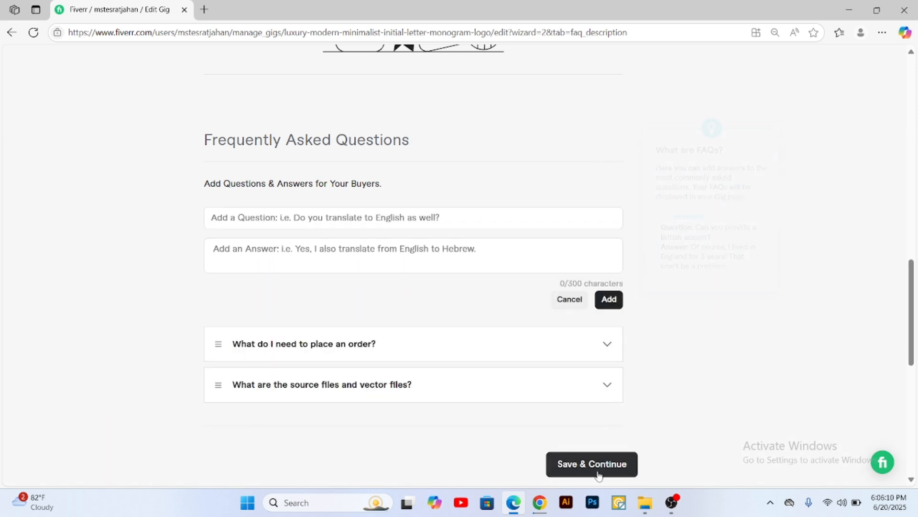
click(539, 502)
scroll(477, 366, down, 3)
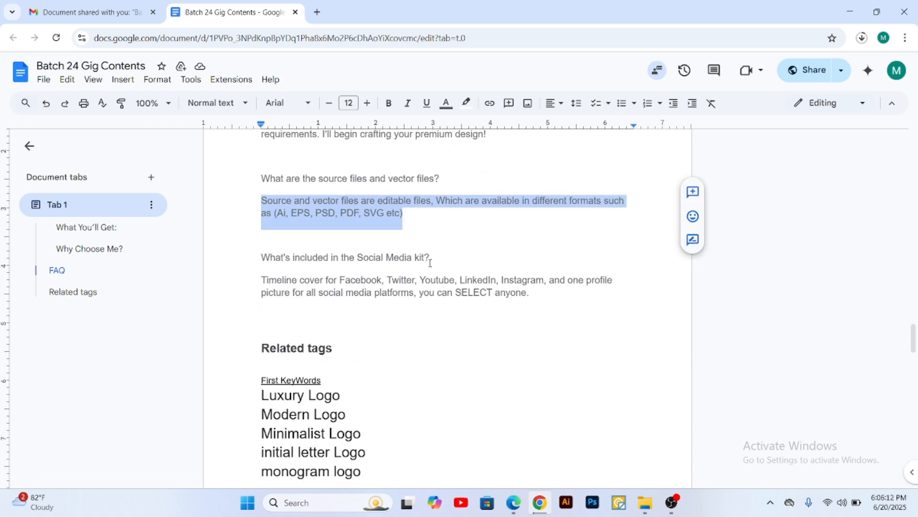
drag(430, 258, 265, 260)
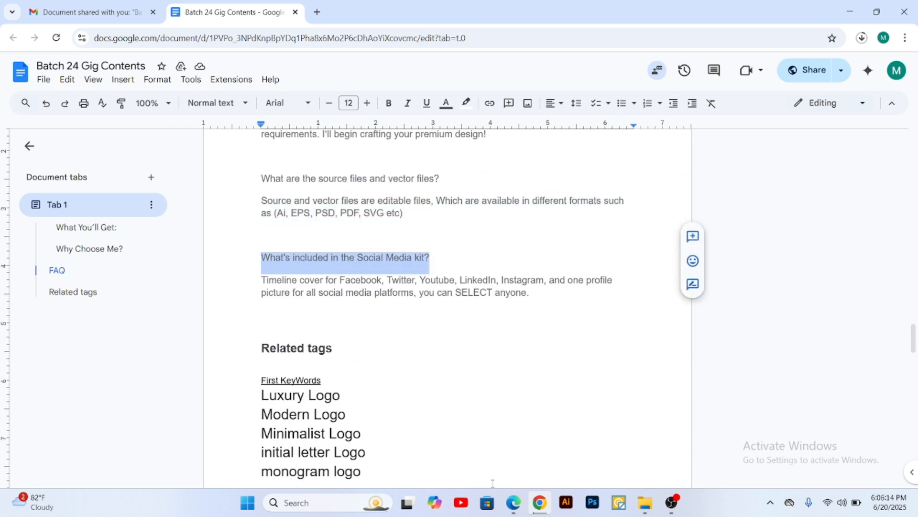
click(514, 503)
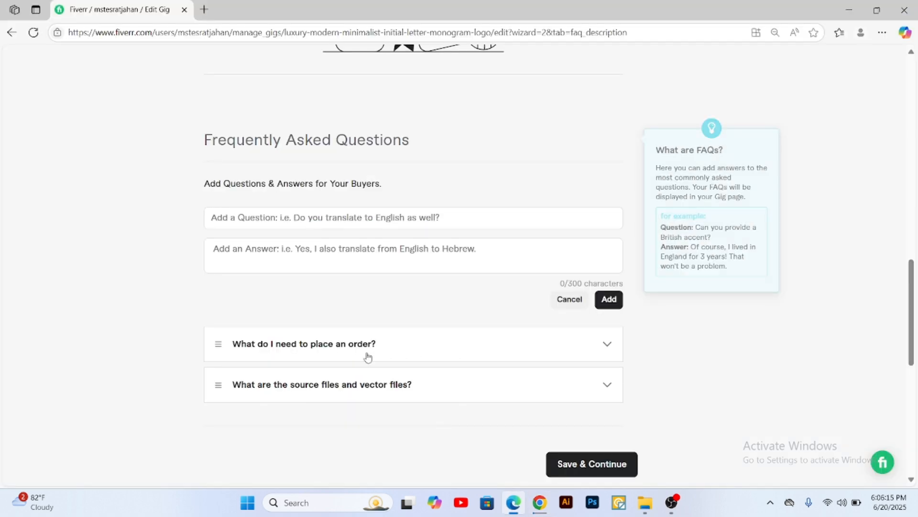
click(414, 220)
key(ctrl+v)
Step: Copy the "Timeline cover for Facebook, Twitter…" answer from the Google Doc into the Fiverr answer field and add the FAQ
click(414, 256)
click(544, 505)
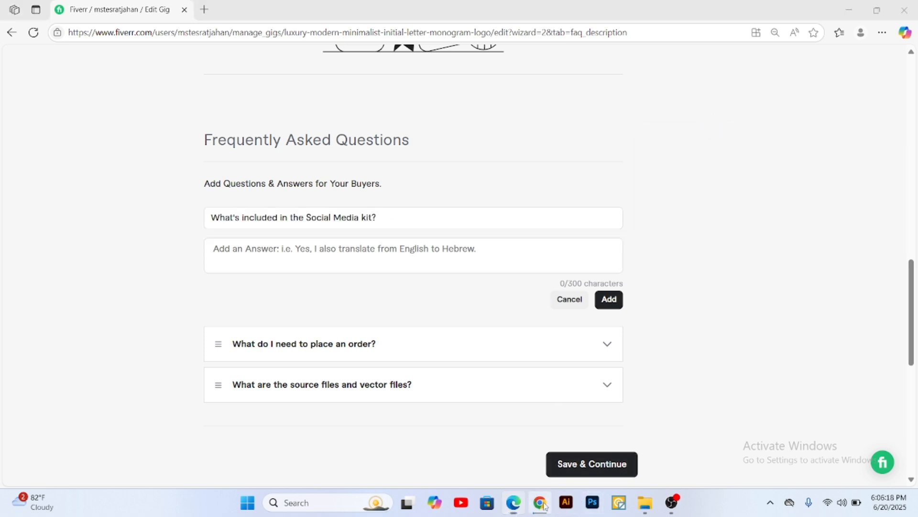
drag(529, 293, 304, 292)
drag(529, 299, 257, 277)
key(ctrl+c)
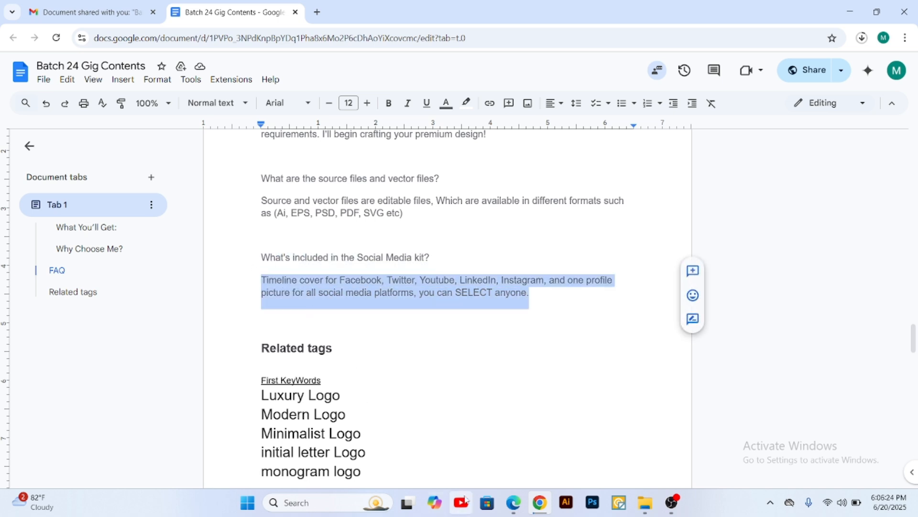
click(513, 502)
key(ctrl+v)
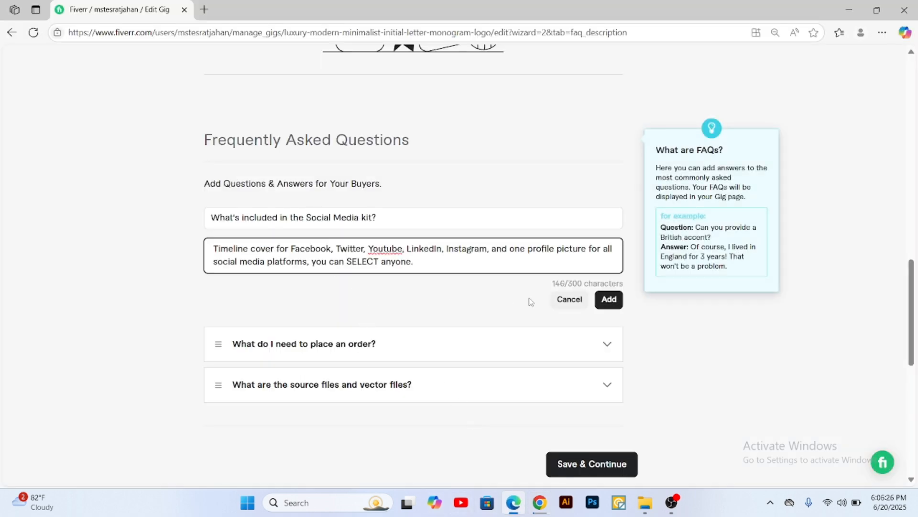
click(608, 299)
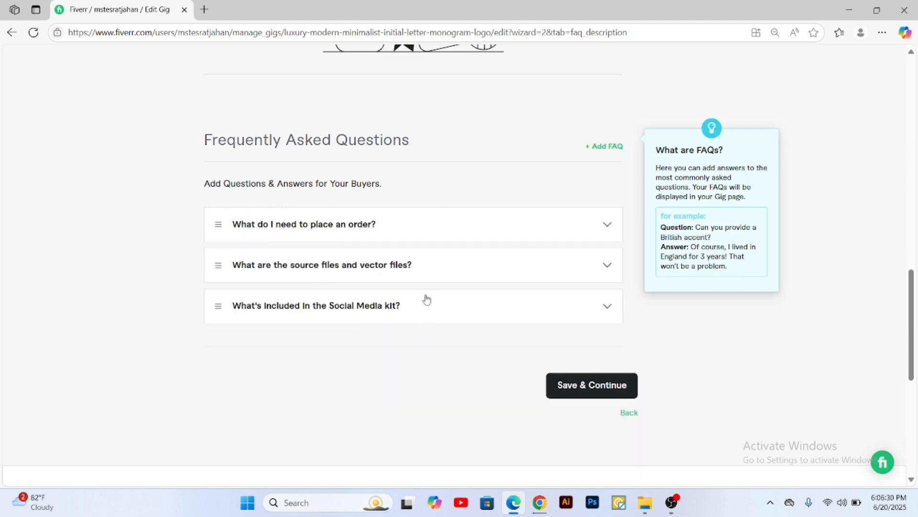
Step: Review the gig's description and FAQ list, then save the stage and continue to Requirements
scroll(420, 295, up, 10)
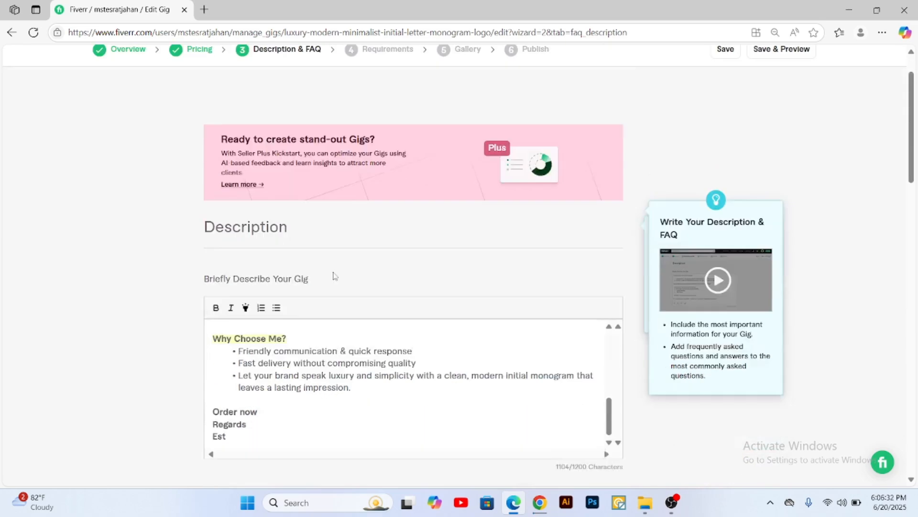
scroll(420, 295, down, 6)
scroll(412, 303, down, 10)
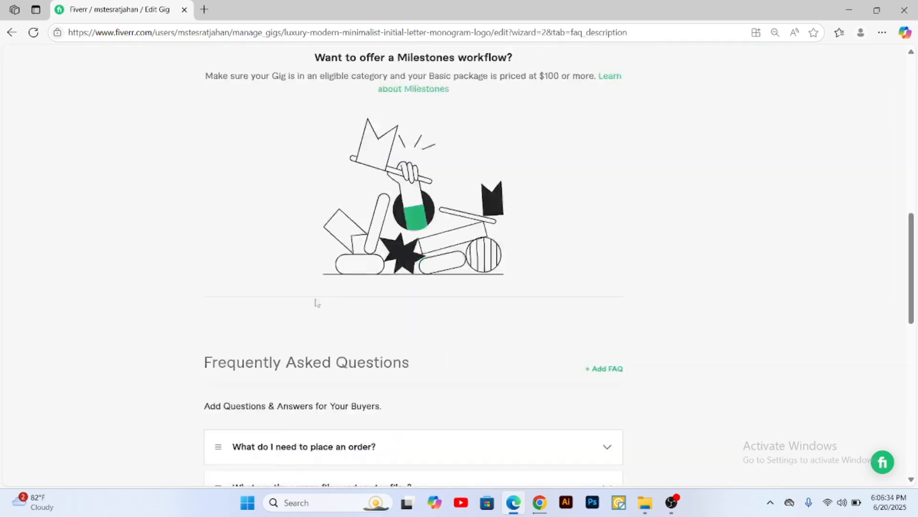
scroll(473, 286, up, 10)
scroll(473, 287, up, 5)
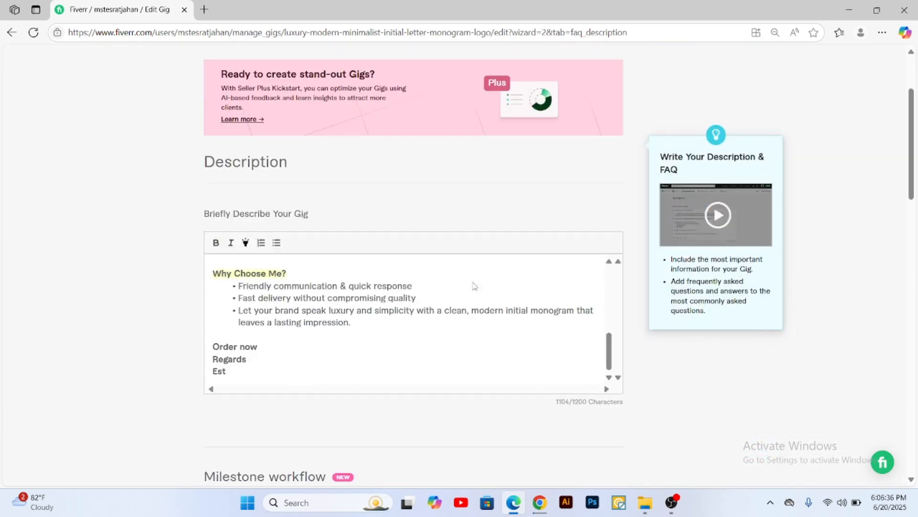
scroll(593, 297, down, 12)
scroll(678, 328, down, 4)
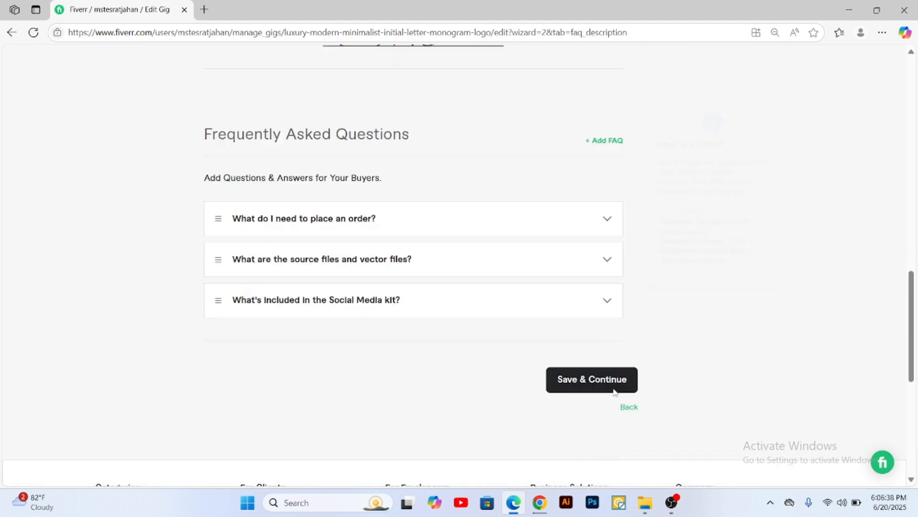
click(605, 325)
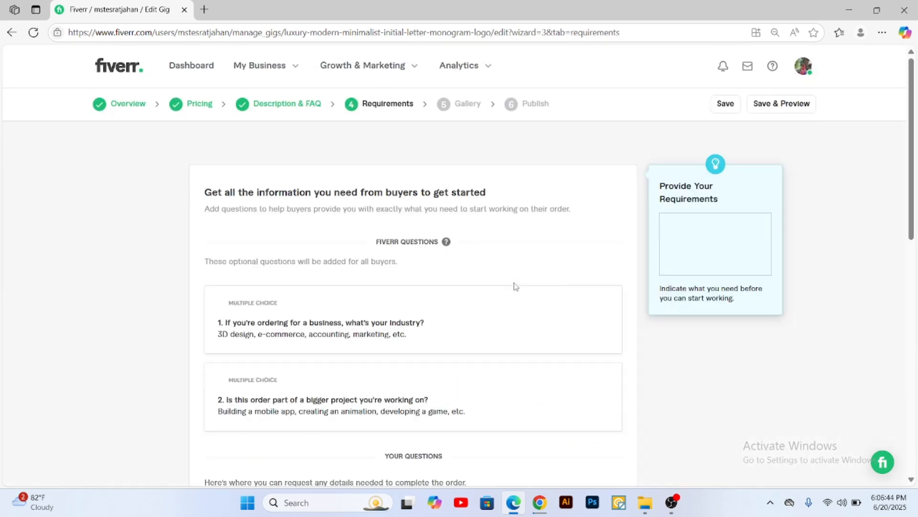
Step: Start a new custom question for buyers in the Your Questions section of the Requirements stage
scroll(386, 238, down, 6)
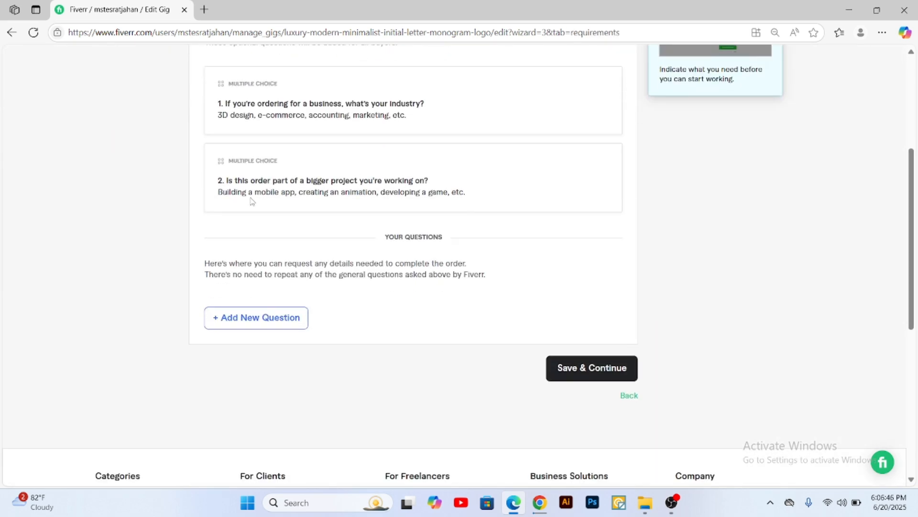
click(251, 238)
click(255, 266)
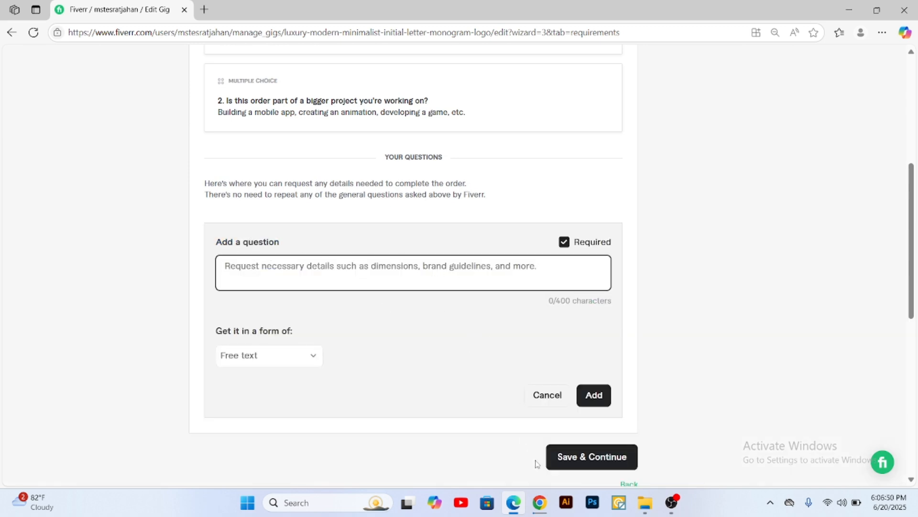
Step: Copy the whole Work Requirements section, from its heading through "Enter the logo color of your choice", in the Batch 24 Gig Contents Google Doc
click(539, 502)
scroll(400, 282, down, 10)
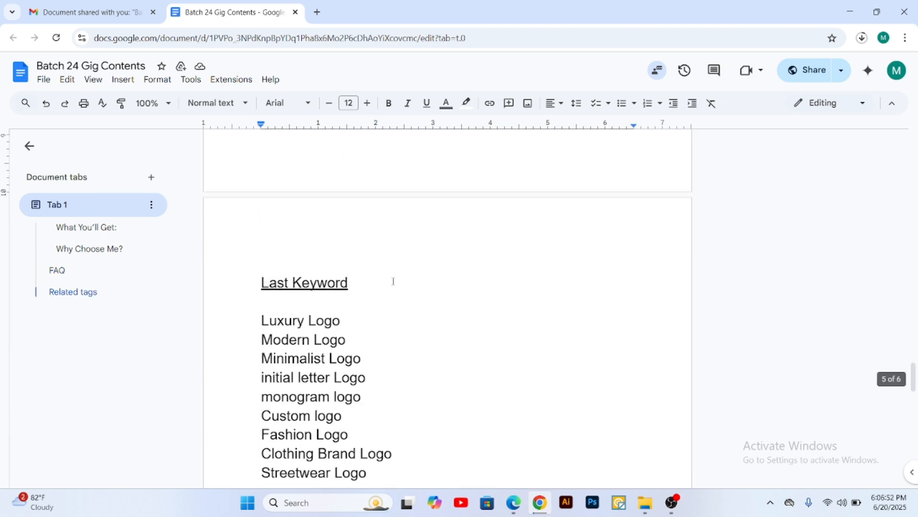
scroll(393, 281, down, 7)
click(406, 394)
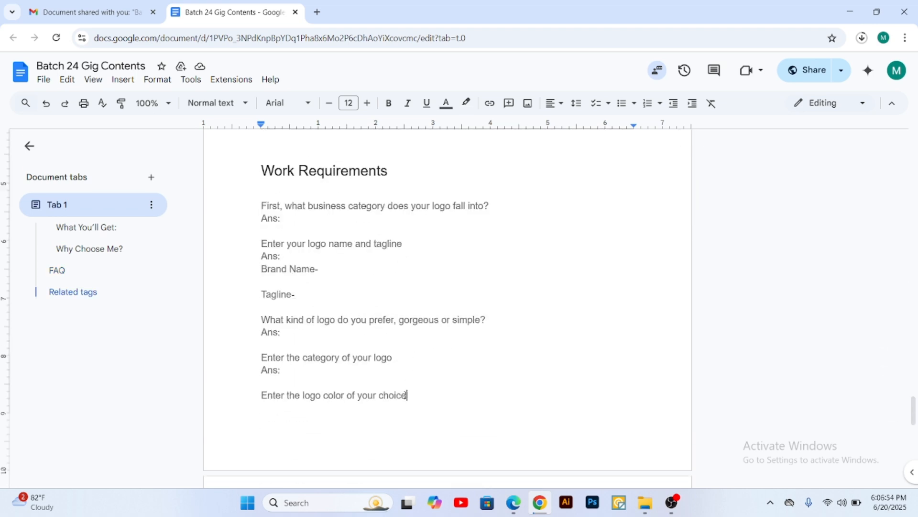
drag(262, 206, 422, 391)
click(407, 394)
drag(263, 177, 434, 395)
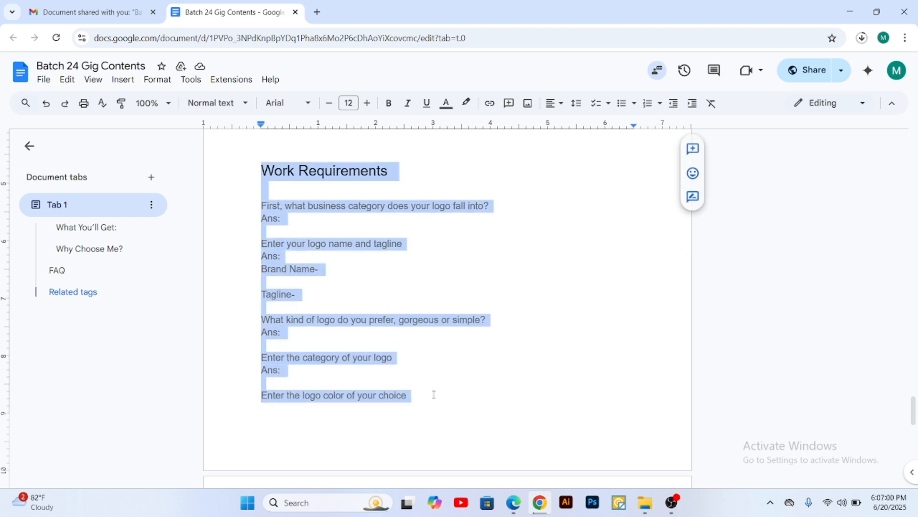
right_click(329, 174)
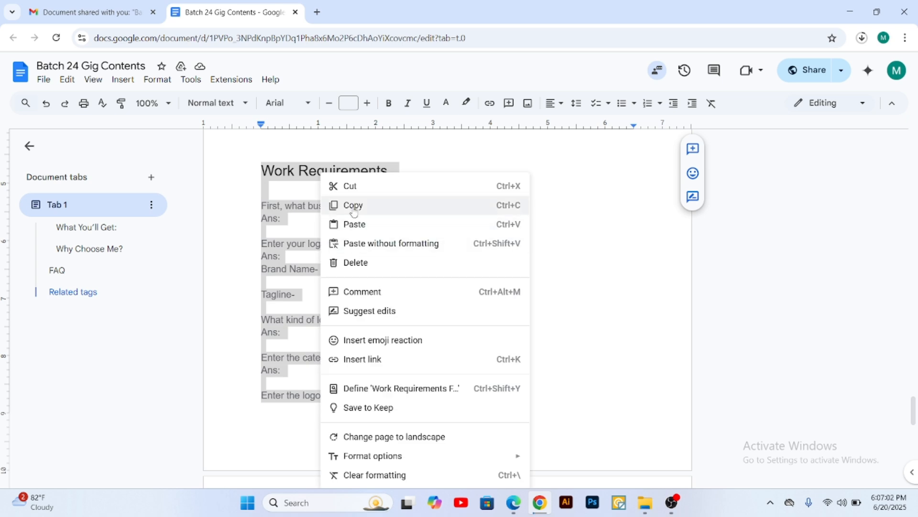
click(354, 204)
Step: Paste the Work Requirements text into the Fiverr question field, check it, and add it as a required free-text question
click(513, 502)
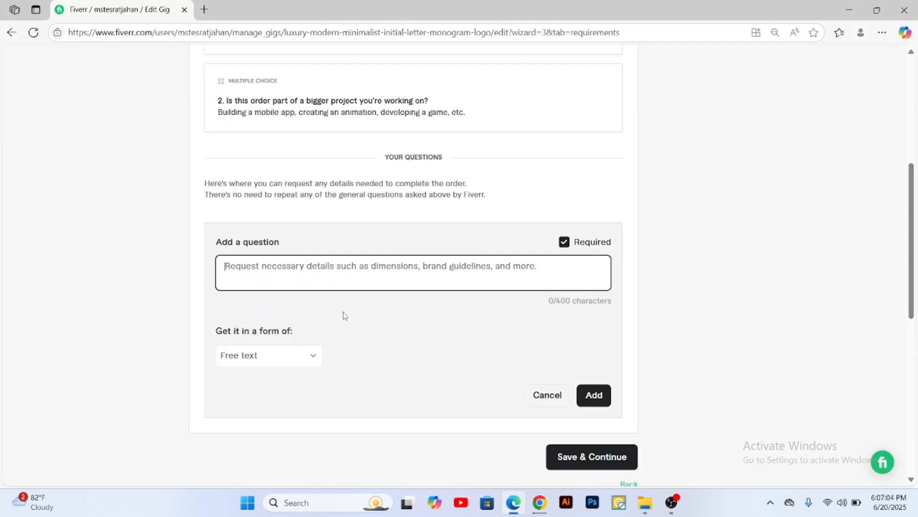
key(ctrl+v)
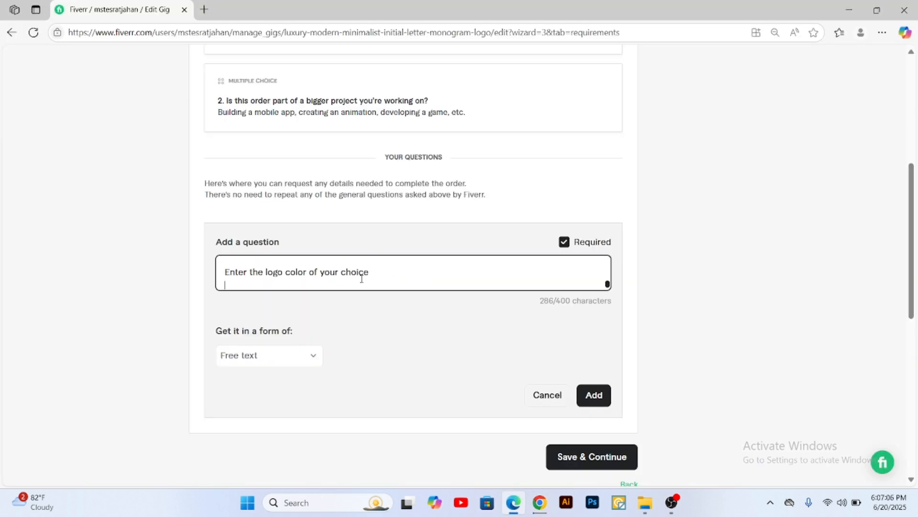
scroll(250, 271, up, 2)
scroll(275, 276, up, 5)
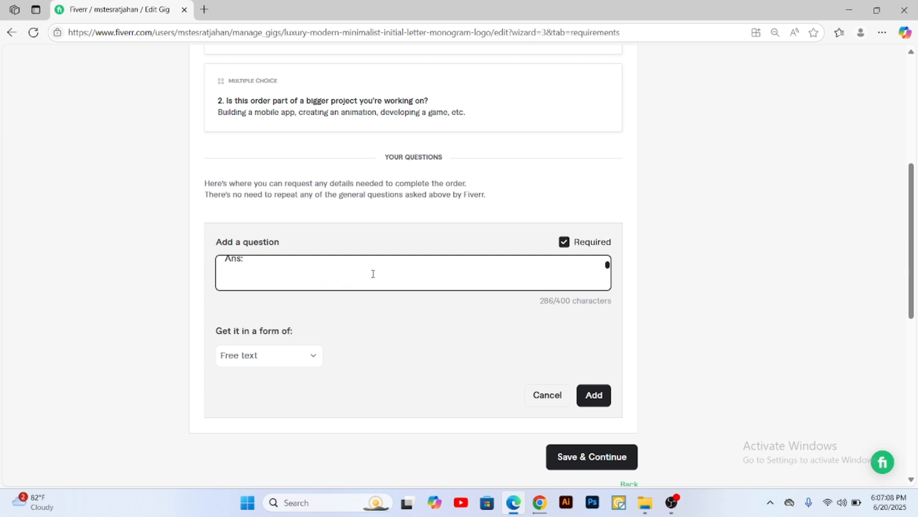
scroll(684, 310, down, 4)
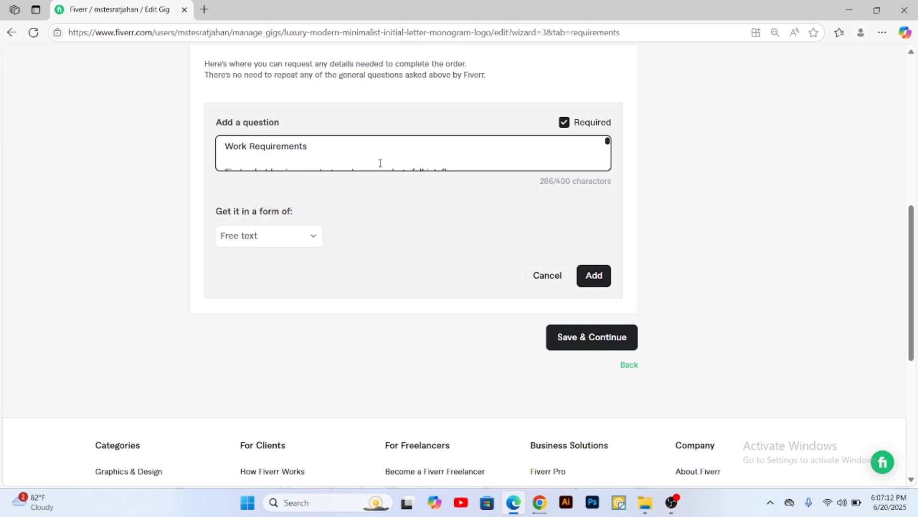
click(595, 281)
Step: Look over the added buyer question, save the Requirements stage, and continue to Gallery
scroll(704, 333, up, 1)
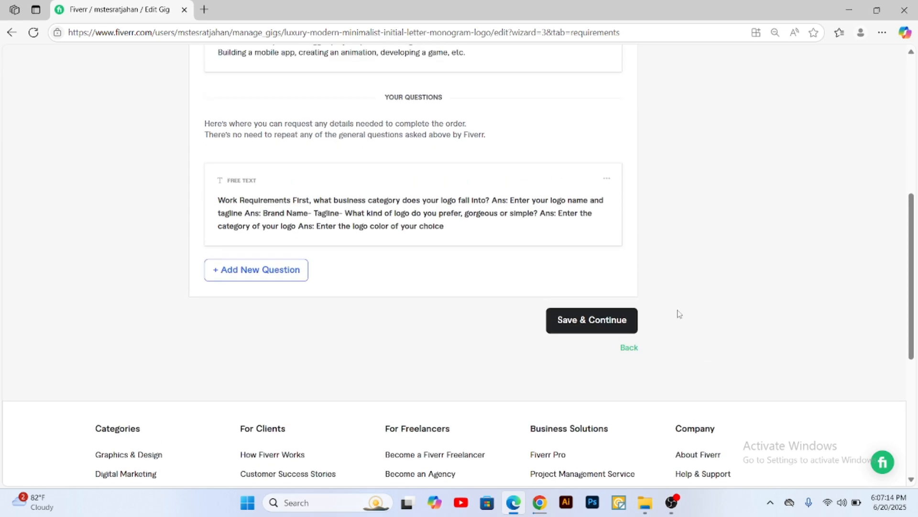
scroll(282, 212, up, 5)
scroll(459, 253, down, 5)
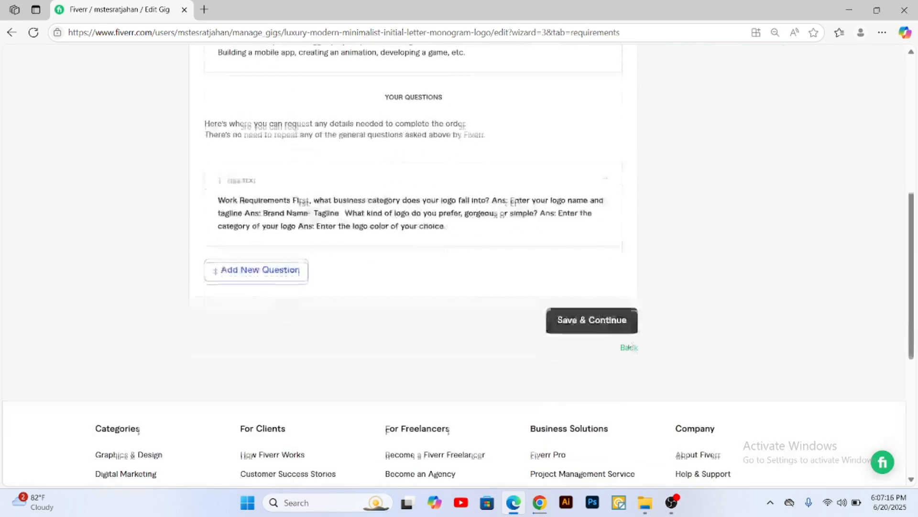
click(589, 320)
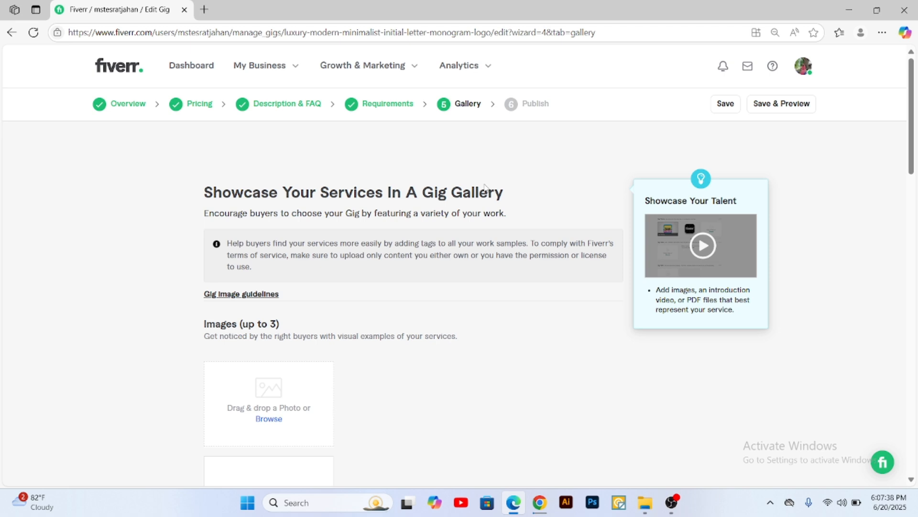
Step: Upload the image showing the JF and SR monograms from the Fiverr Gig folder on New Volume (E:) as the first gallery photo
scroll(421, 158, down, 6)
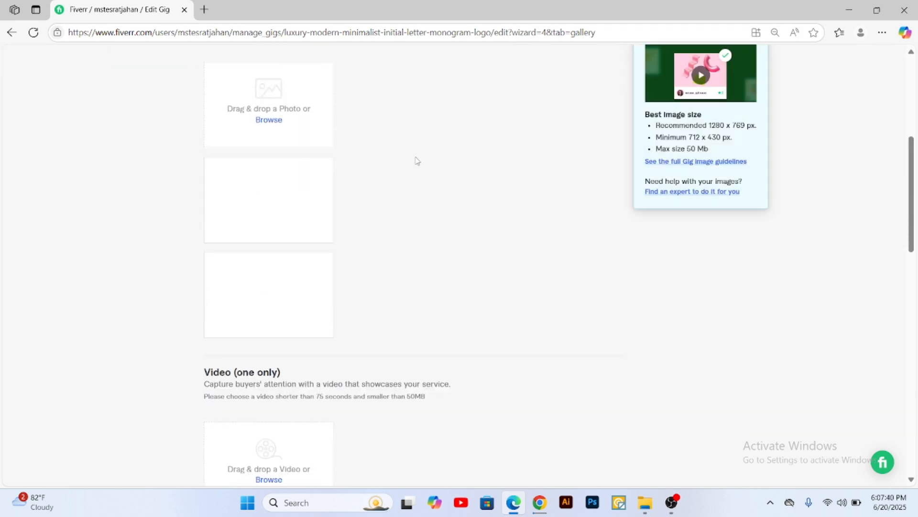
scroll(426, 363, up, 3)
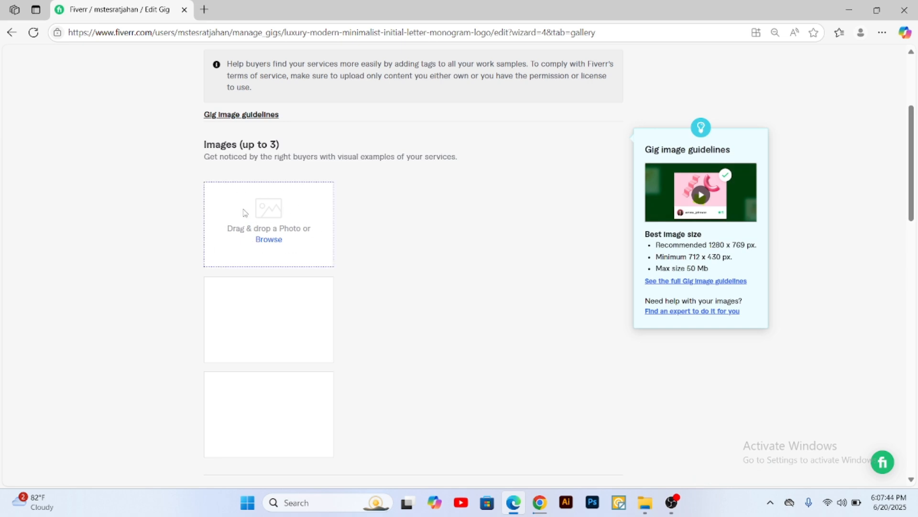
click(270, 239)
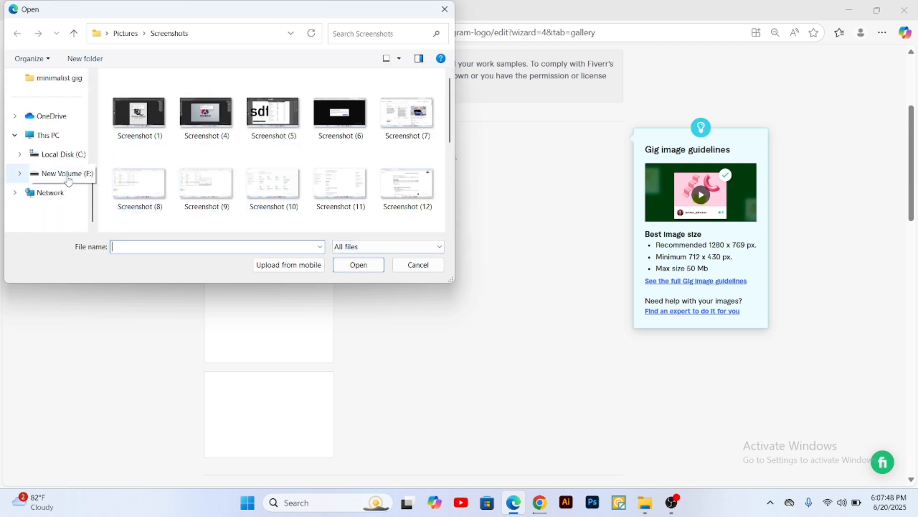
click(49, 135)
double_click(378, 107)
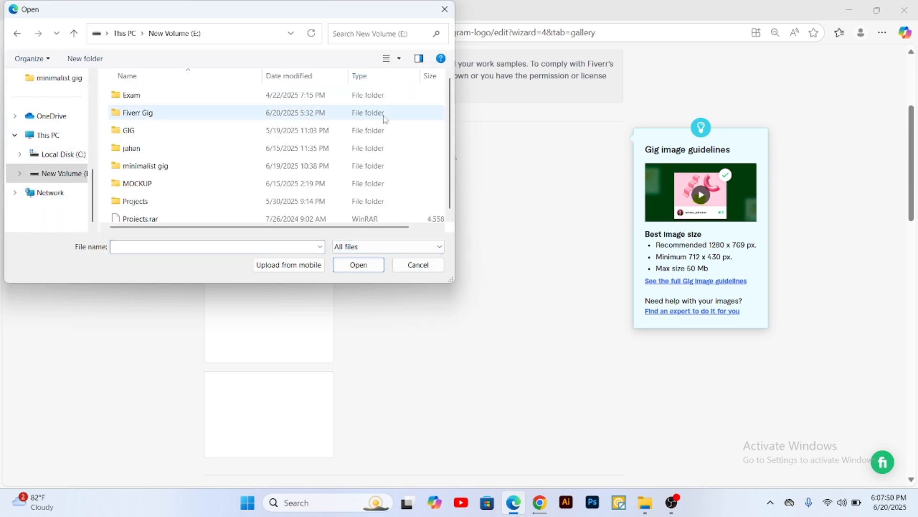
double_click(145, 114)
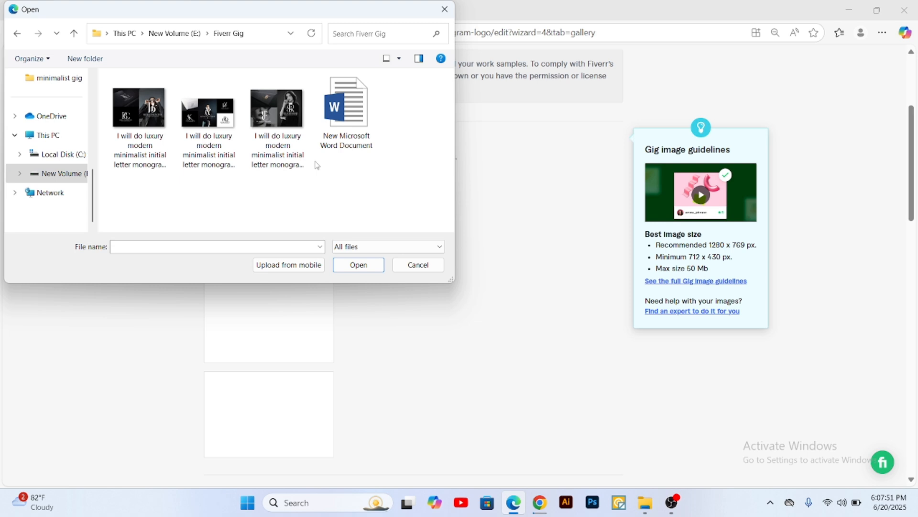
double_click(275, 116)
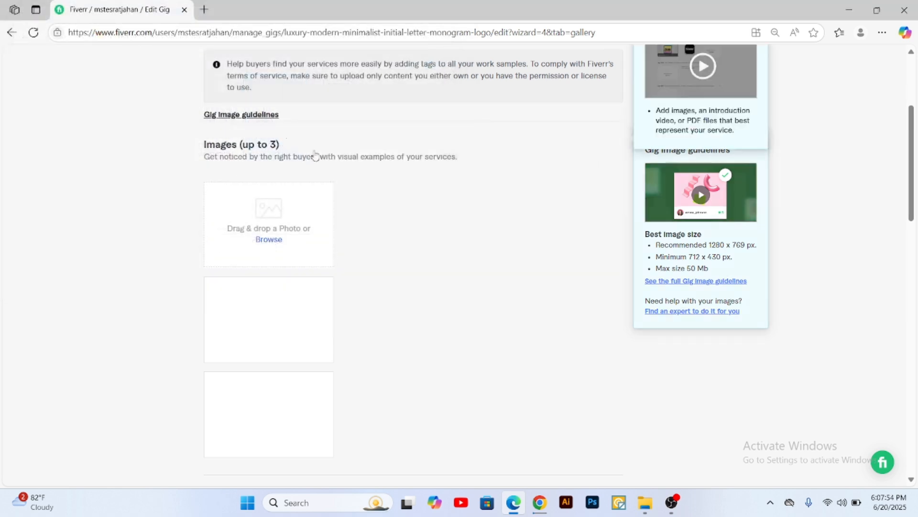
Step: Add the other two monogram images from the Fiverr Gig folder as the second and third gallery photos
scroll(280, 218, down, 2)
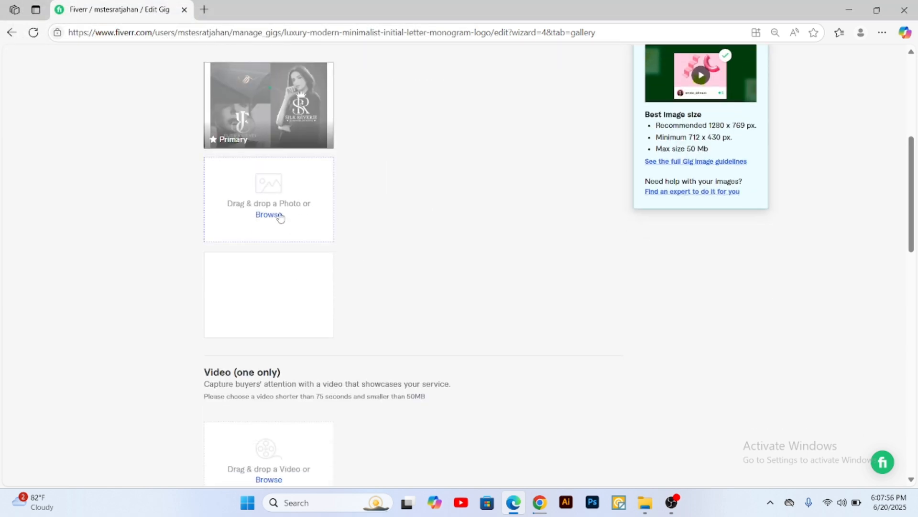
click(268, 216)
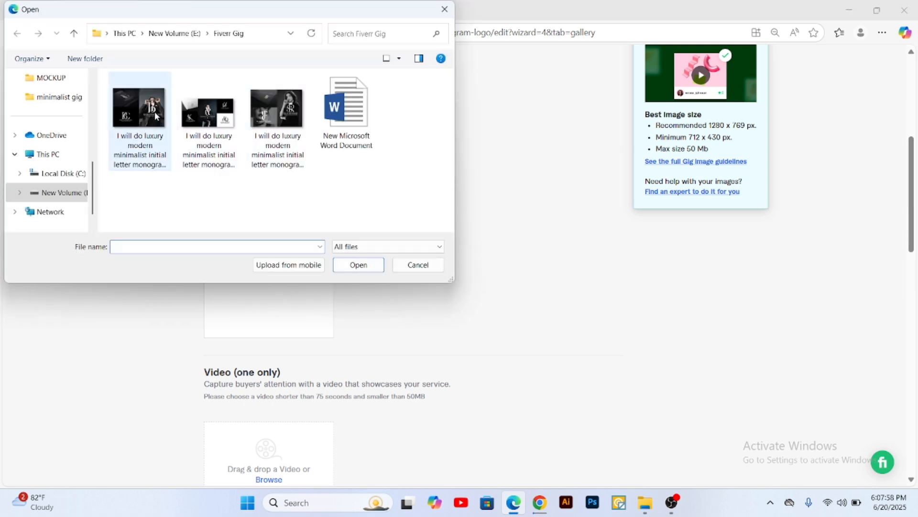
double_click(162, 119)
click(271, 310)
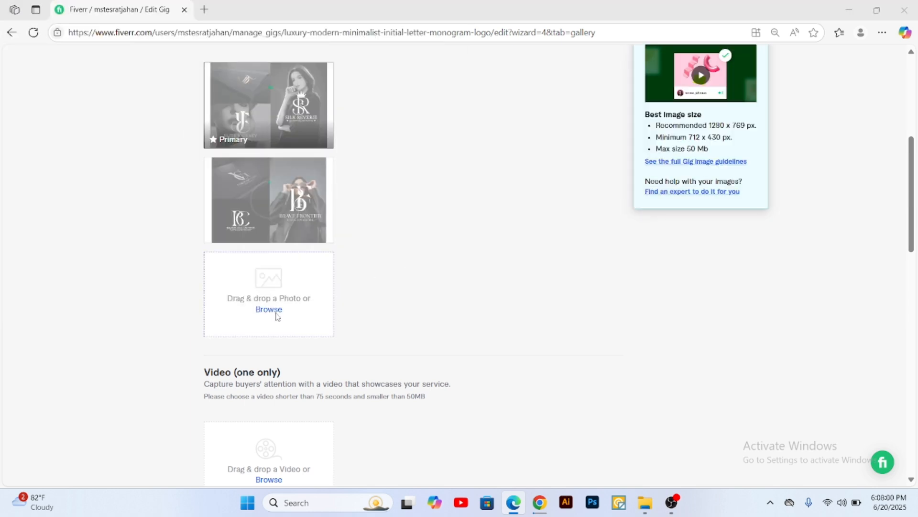
double_click(209, 109)
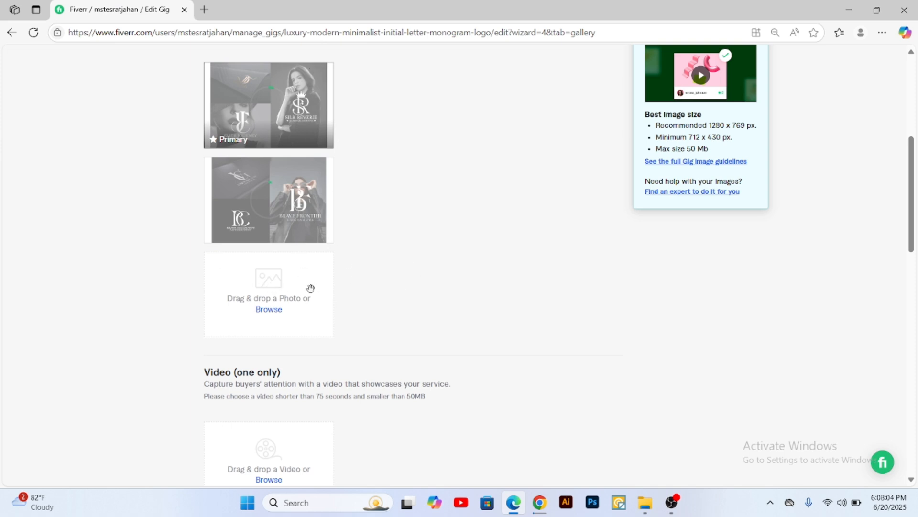
scroll(263, 186, up, 2)
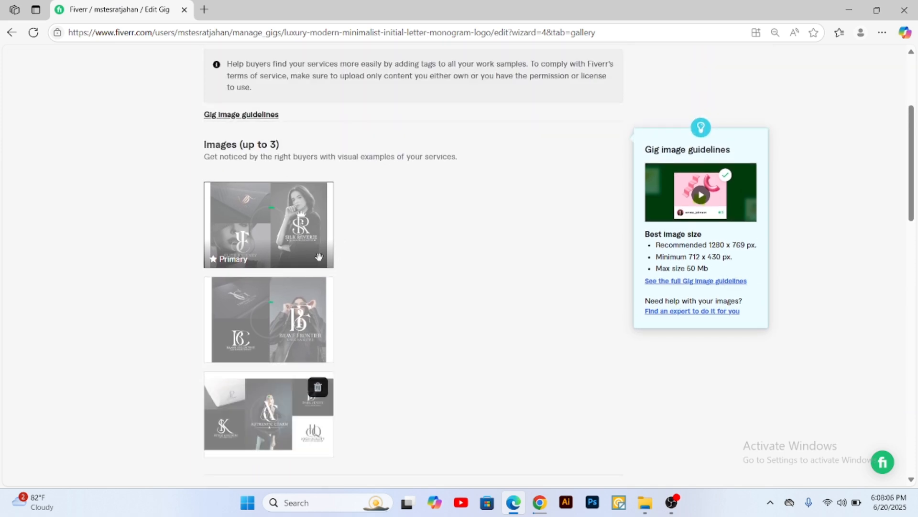
Step: Switch to Chrome and create a blank Google Slides presentation in a new browser tab for the gig's PDF document
scroll(263, 187, down, 10)
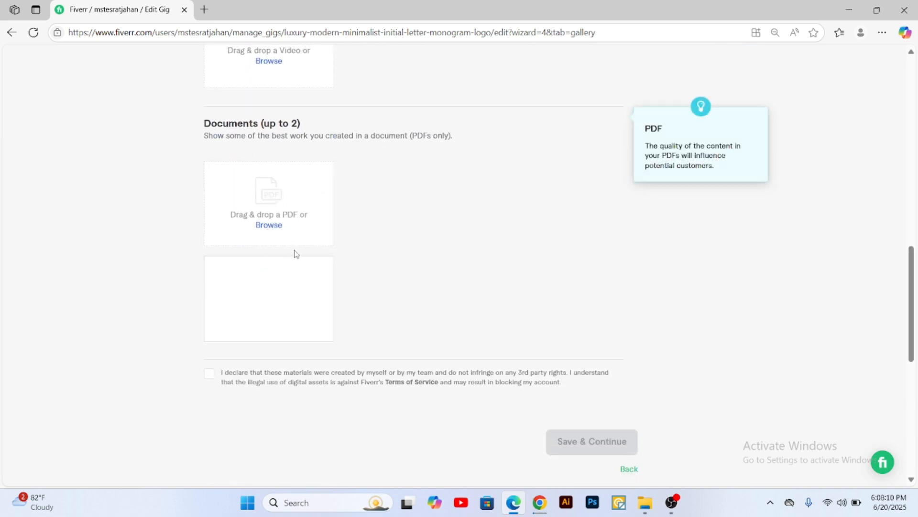
click(850, 10)
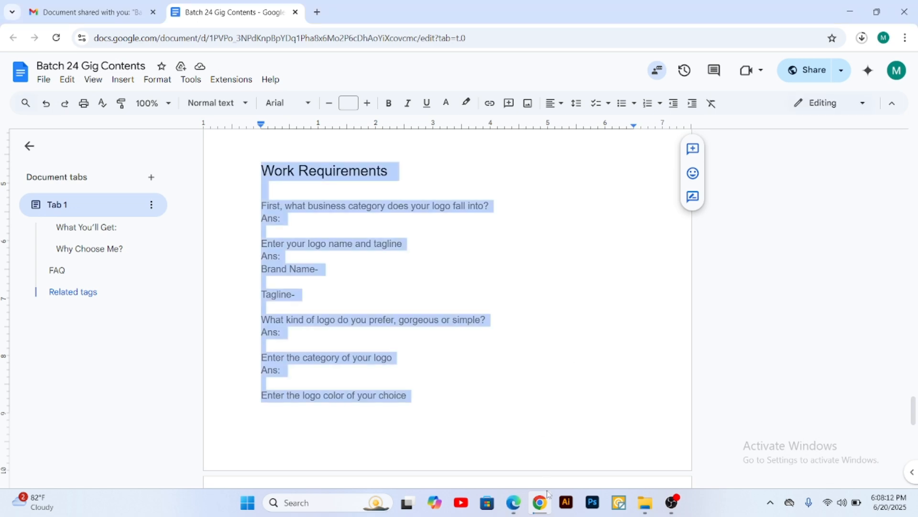
key(ctrl+t)
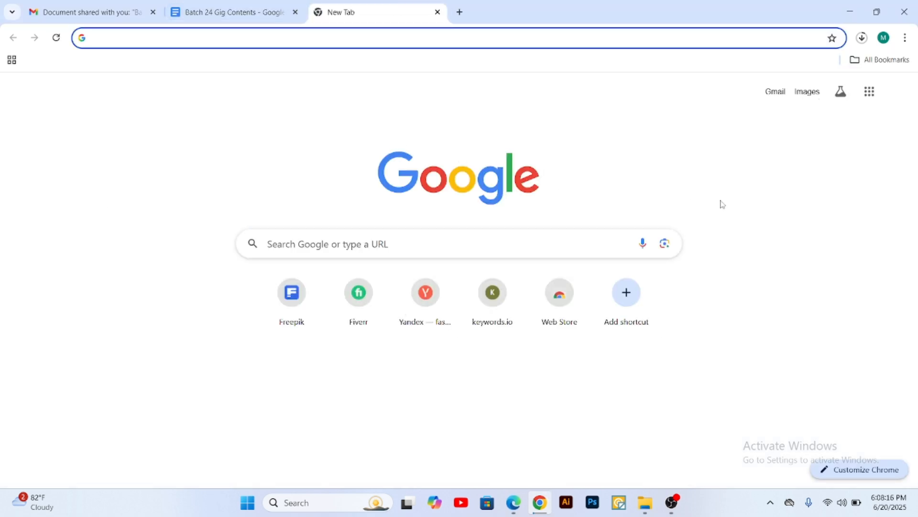
click(870, 94)
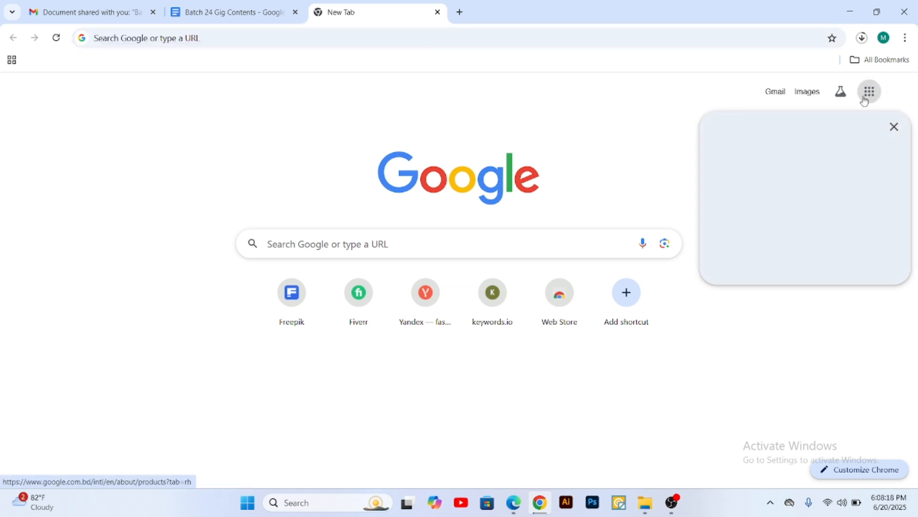
click(866, 98)
scroll(789, 220, down, 4)
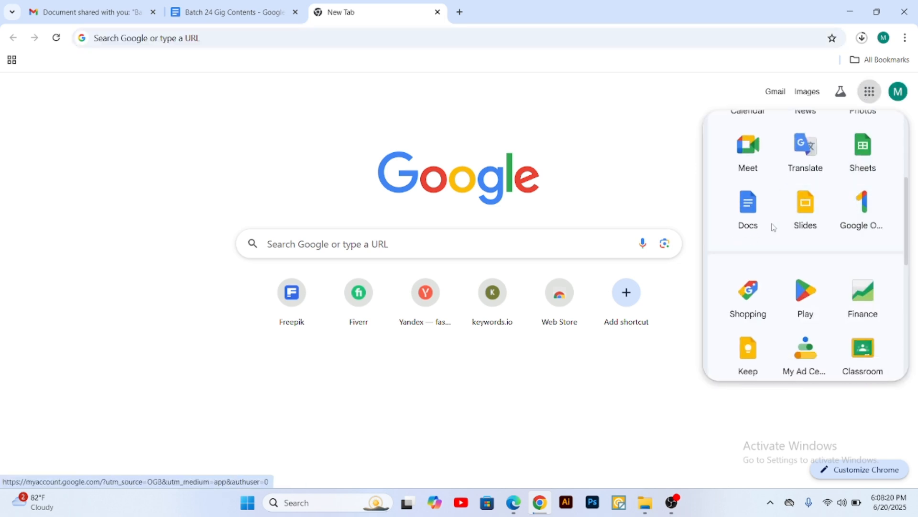
click(823, 205)
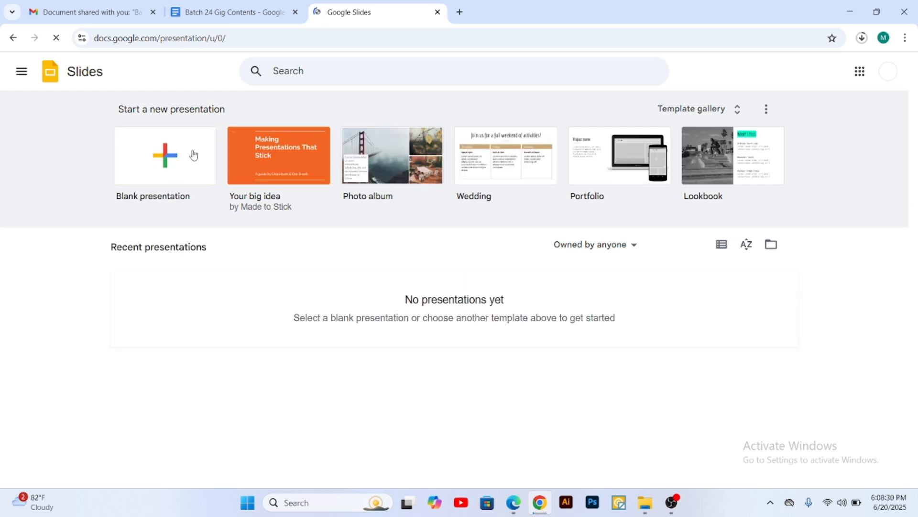
click(158, 152)
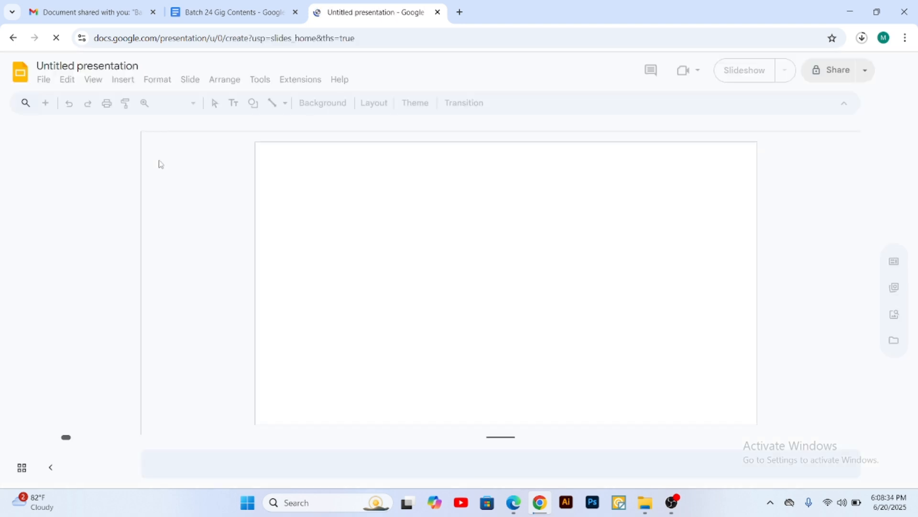
Step: Switch to the Fiverr gallery page in Edge, check the image and document sections, and return to the presentation in Chrome
click(45, 82)
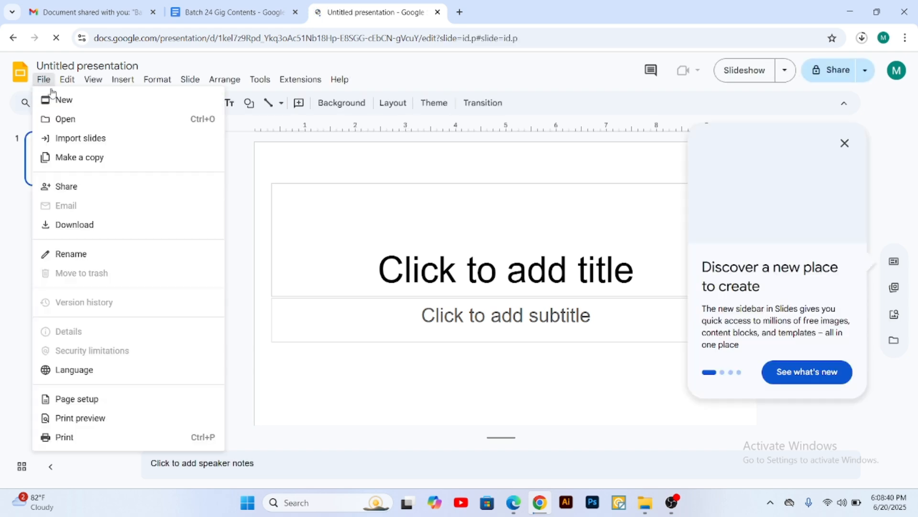
click(513, 502)
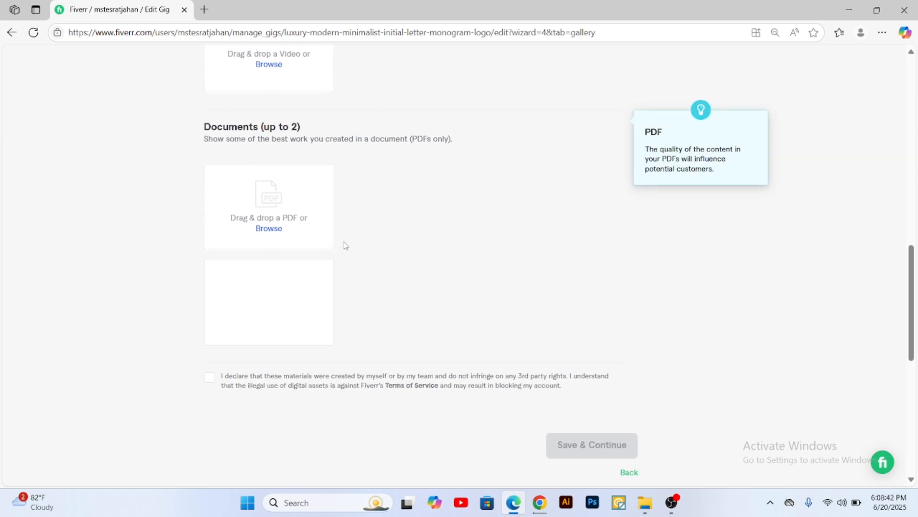
scroll(335, 239, up, 15)
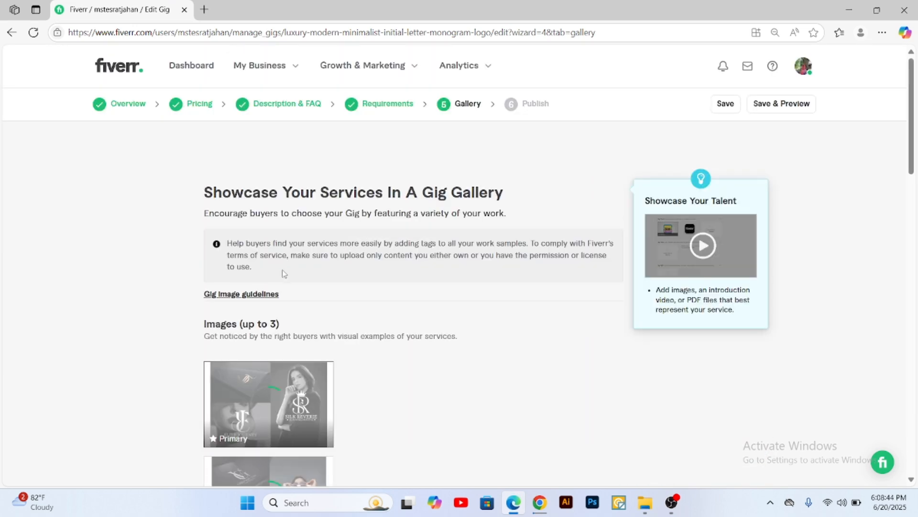
scroll(285, 274, down, 7)
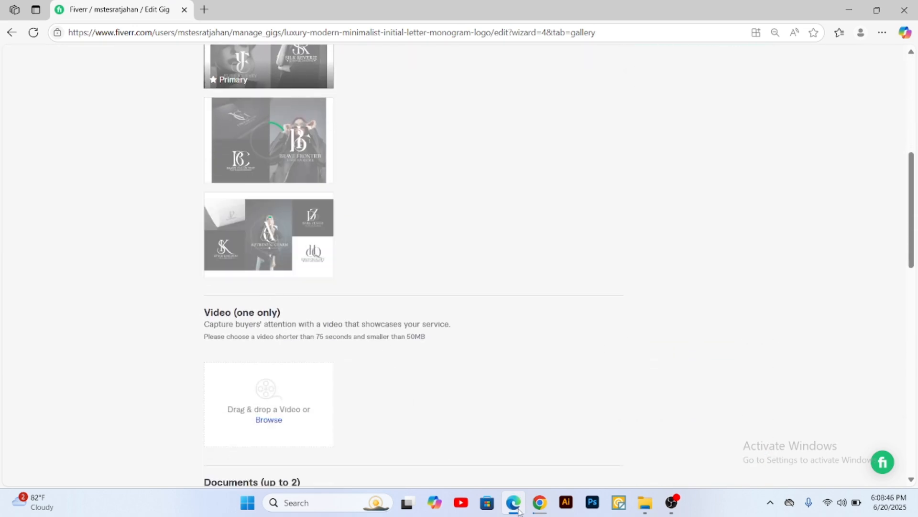
click(540, 502)
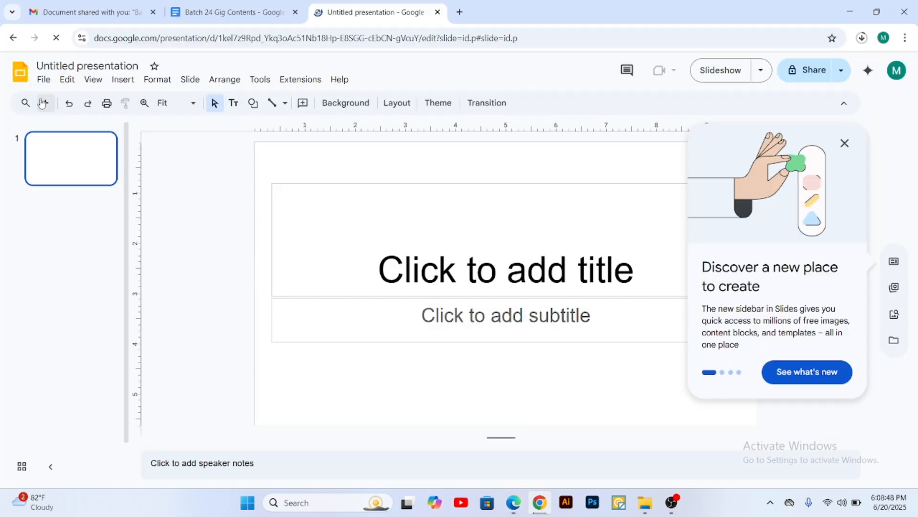
Step: Choose a custom page size for the presentation, enter a width of 1280, and switch the unit to pixels
click(44, 79)
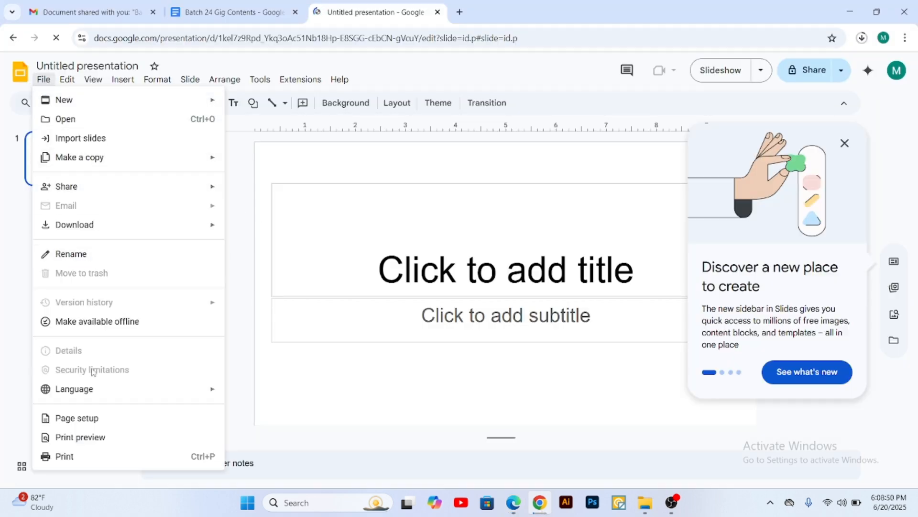
click(82, 418)
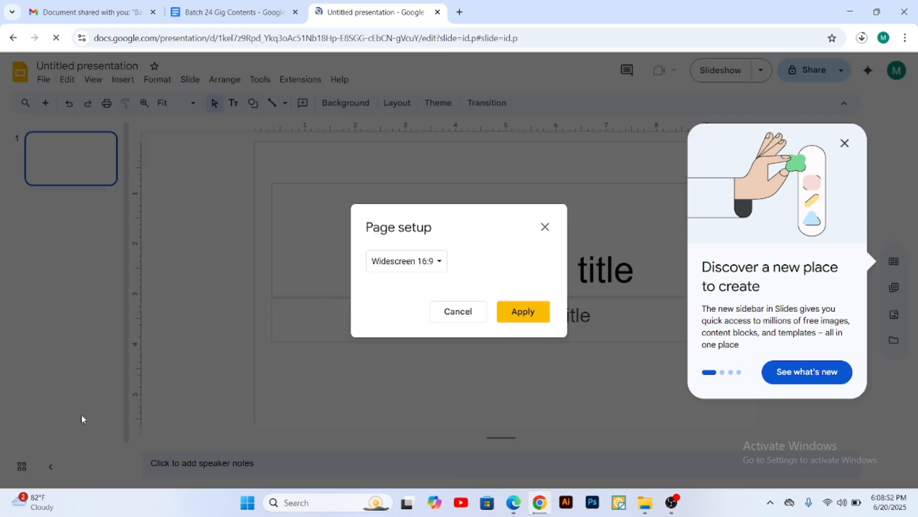
click(423, 271)
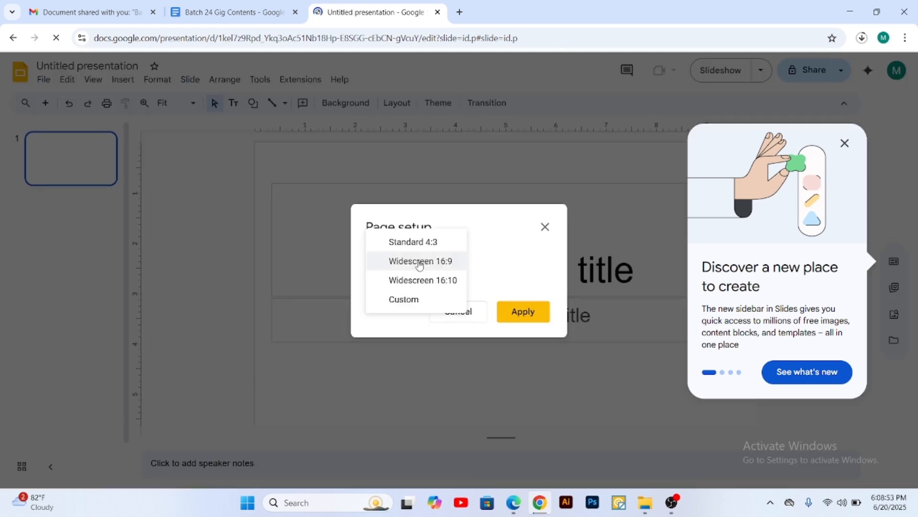
click(395, 301)
drag(392, 291, 372, 292)
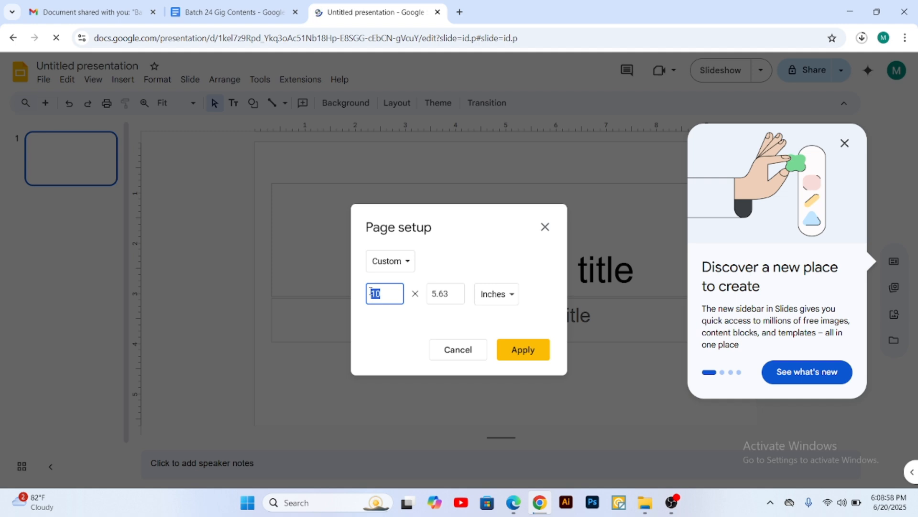
text(1280)
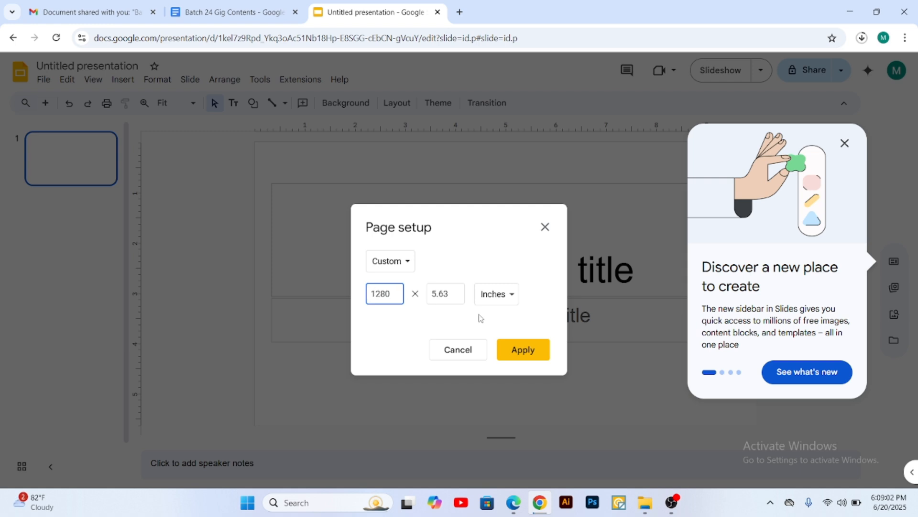
click(497, 293)
click(528, 357)
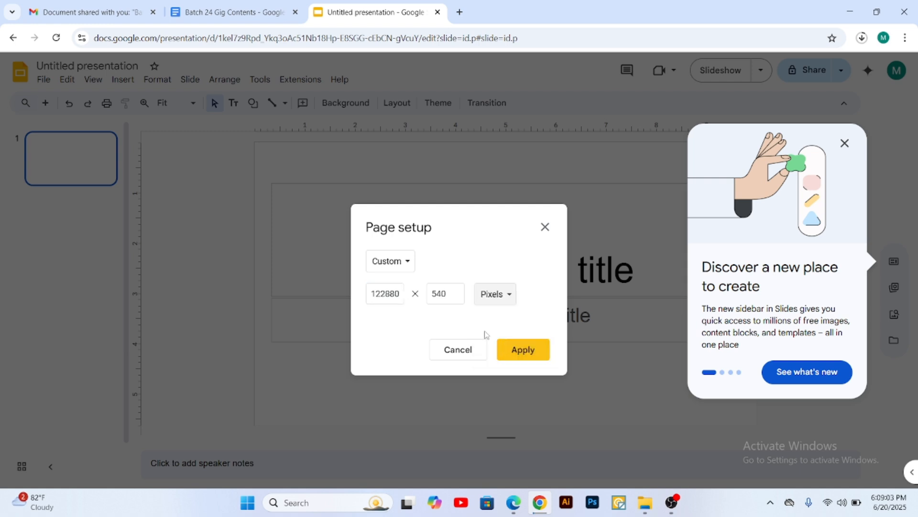
Step: Correct the custom page size to 1280 × 769 pixels, dismiss the sidebar tip, and apply the page setup
click(394, 294)
double_click(395, 293)
text(12)
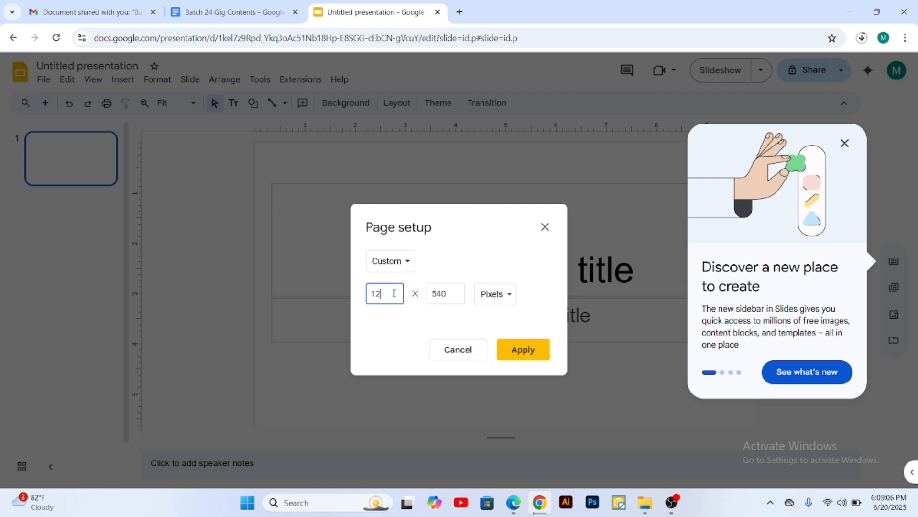
double_click(448, 292)
text(7)
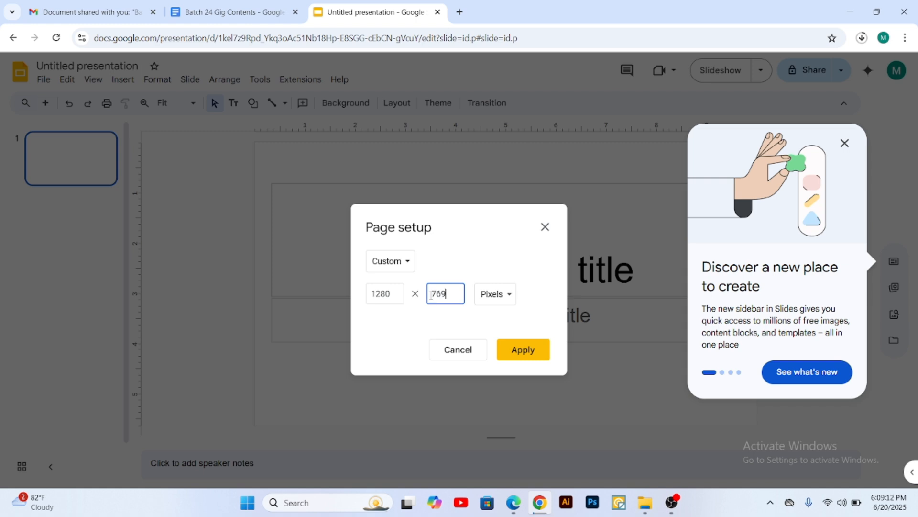
text(69)
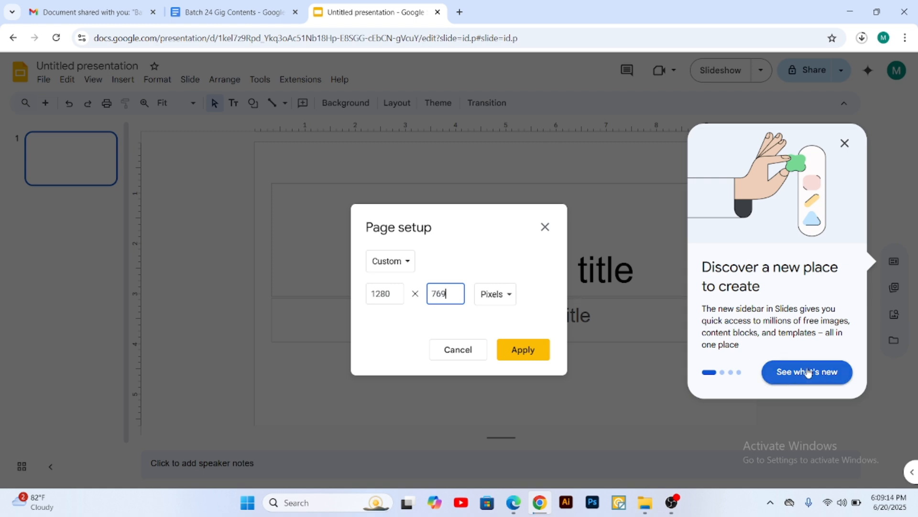
click(806, 371)
click(845, 144)
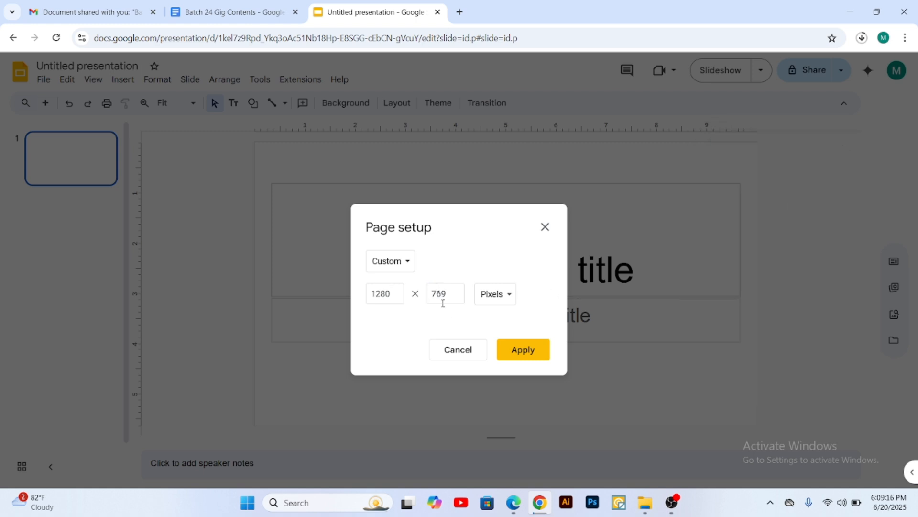
click(524, 358)
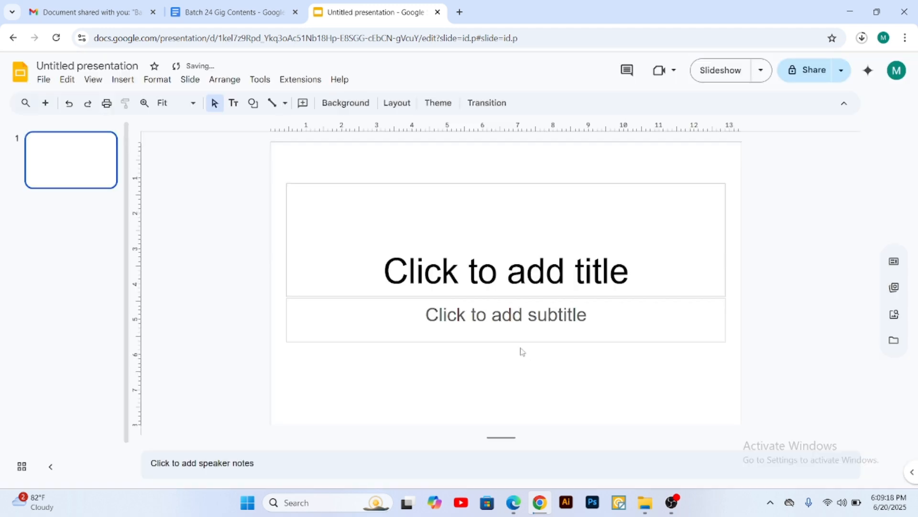
Step: Delete the title and subtitle placeholders from the first slide
drag(313, 165, 579, 353)
key(Delete)
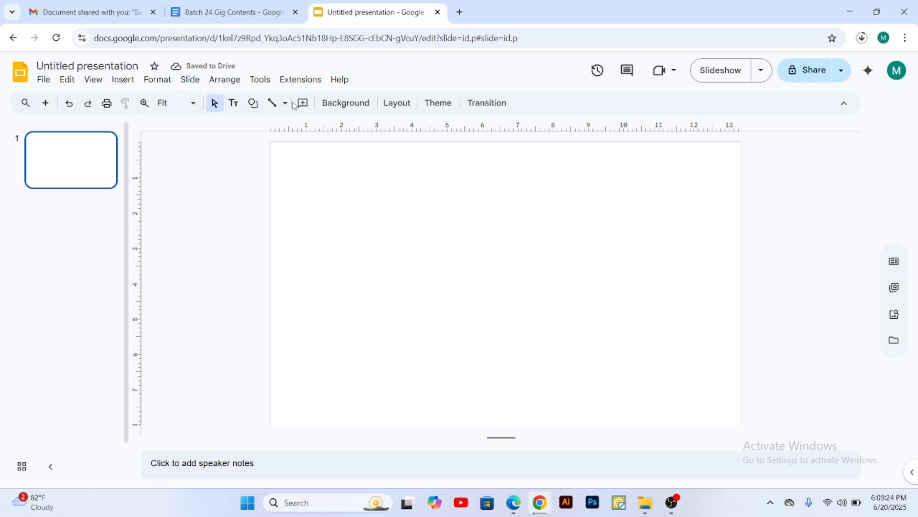
Step: Insert the Silk Reverie and Elite Journey collage image from the Fiverr Gig folder on drive E: into the slide
click(123, 80)
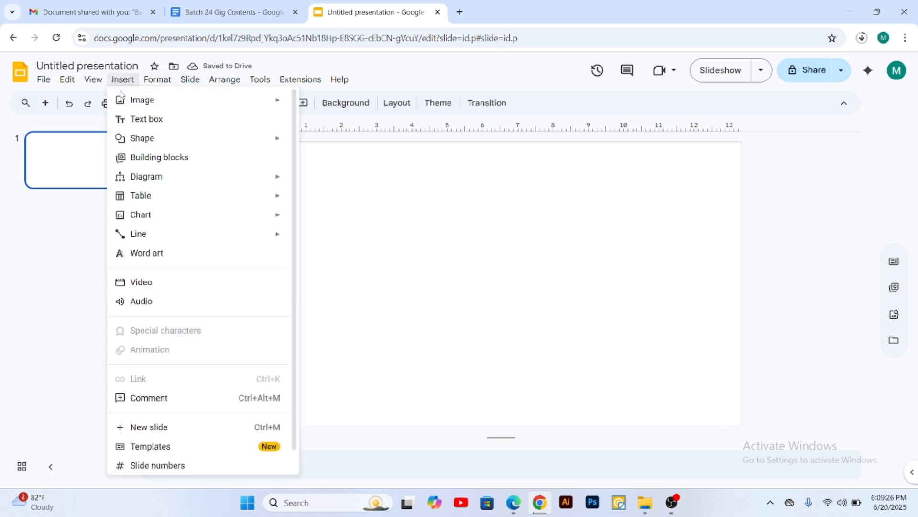
mouse_move(191, 107)
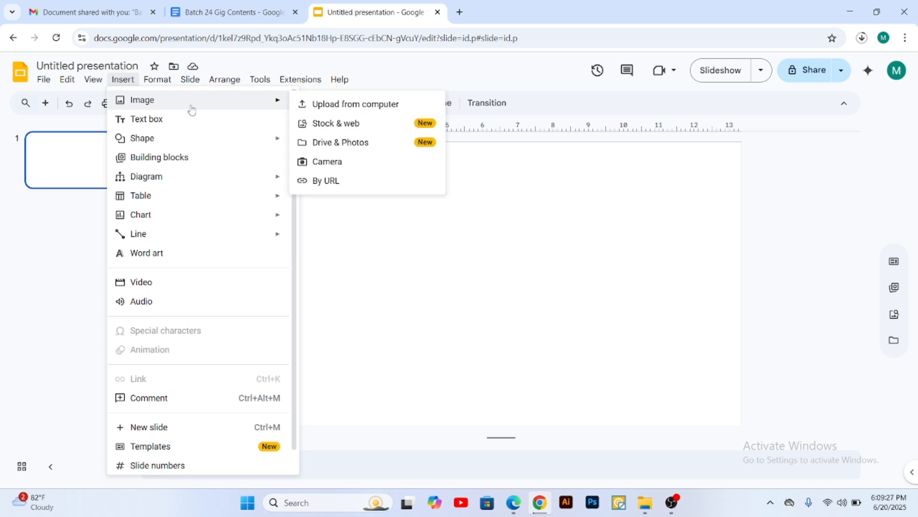
click(330, 104)
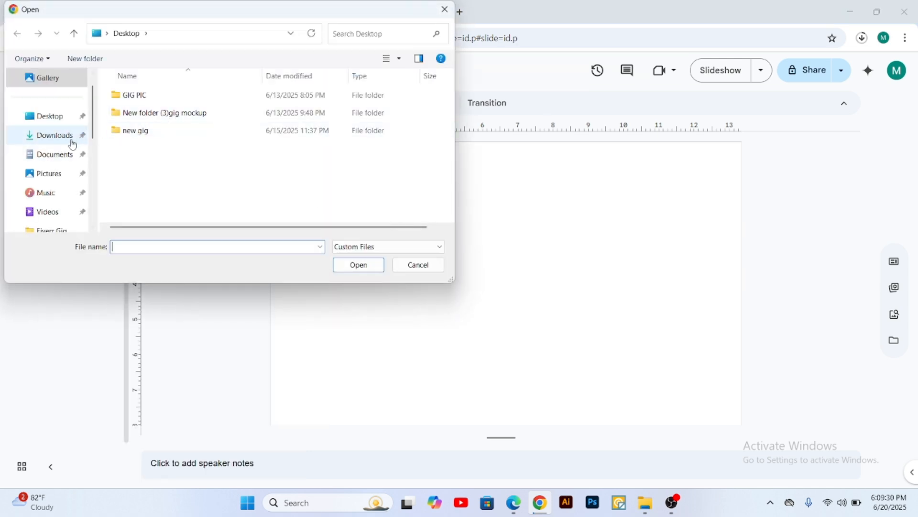
scroll(71, 143, down, 3)
click(50, 174)
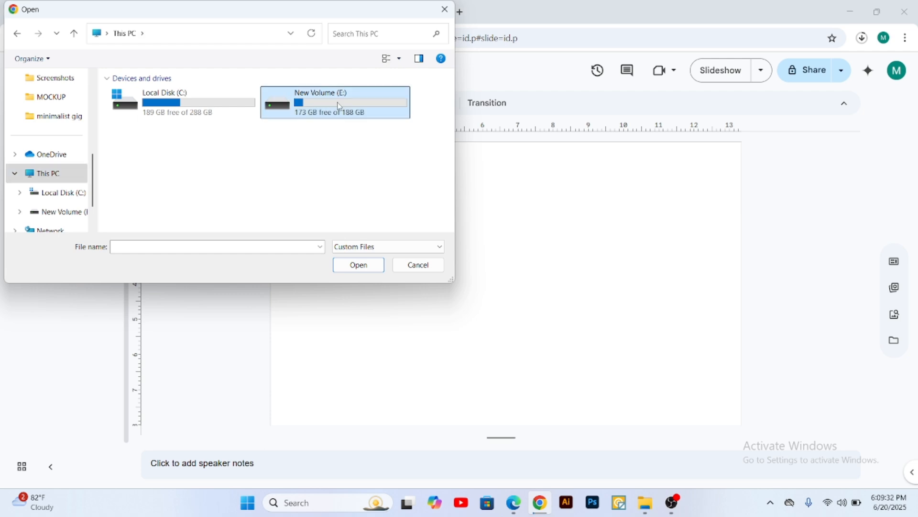
double_click(306, 100)
click(147, 116)
double_click(147, 118)
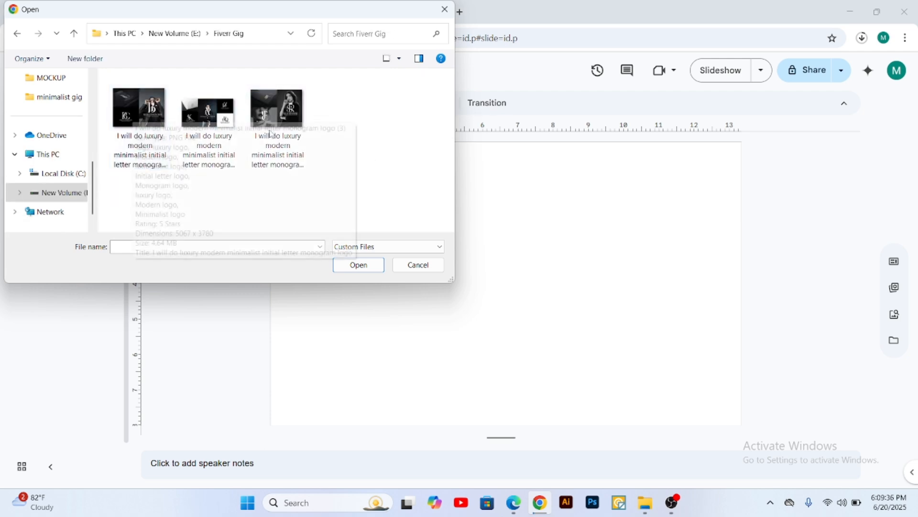
drag(360, 142, 131, 117)
click(358, 144)
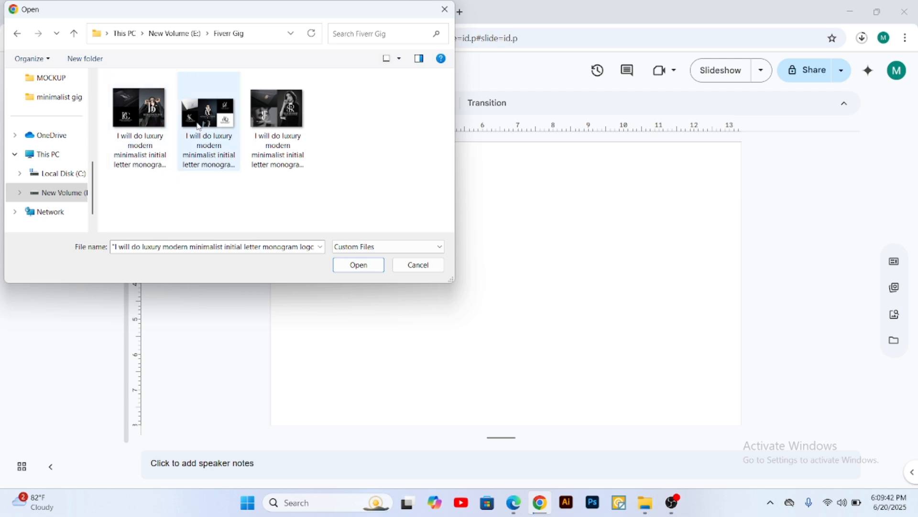
double_click(282, 110)
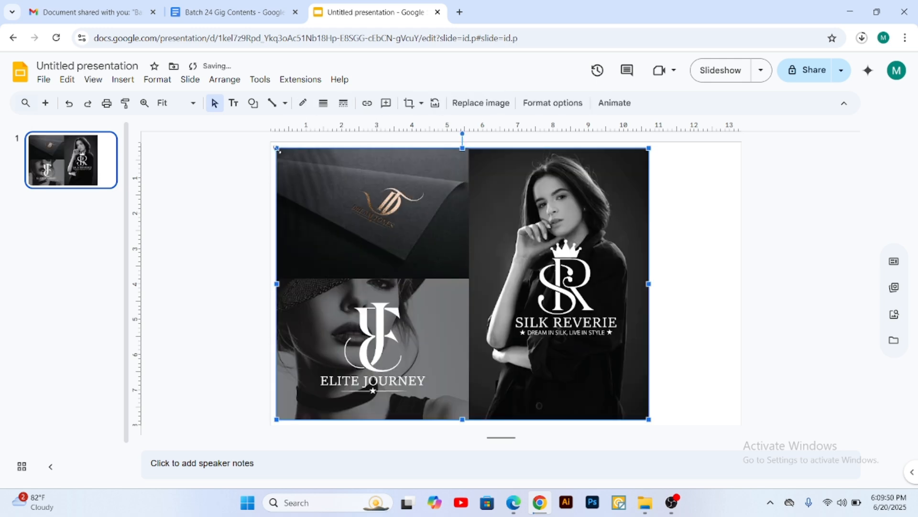
Step: Align the collage image with the slide's upper-left corner and stretch it to the full slide width
drag(276, 148, 269, 143)
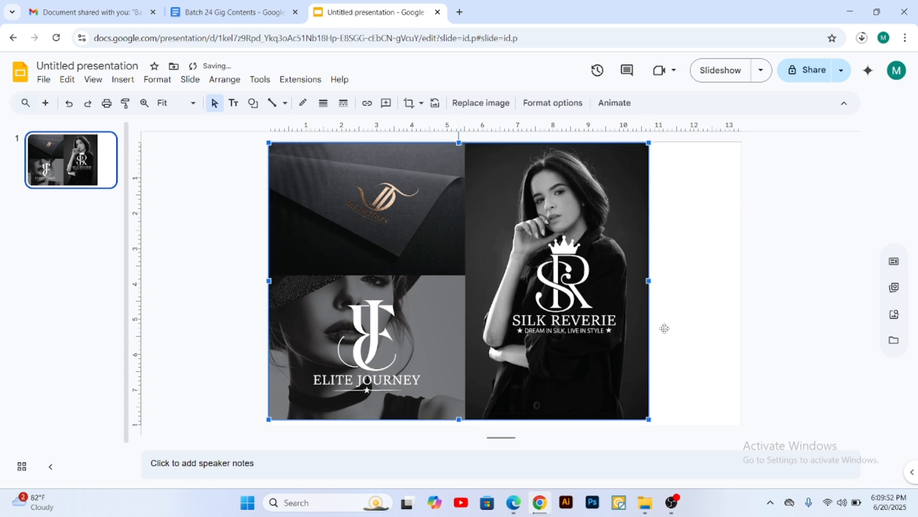
drag(647, 408, 756, 447)
mouse_move(550, 295)
mouse_down()
mouse_move(566, 292)
mouse_move(533, 300)
mouse_up()
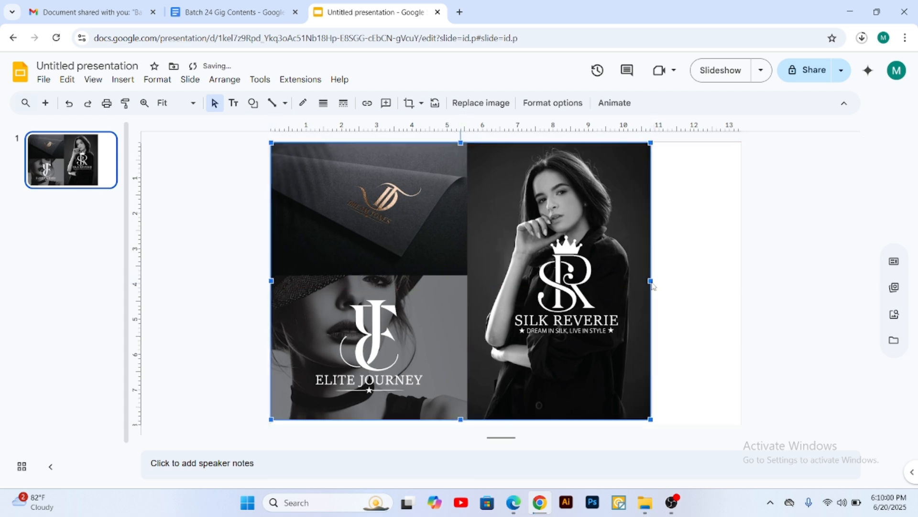
drag(663, 281, 741, 285)
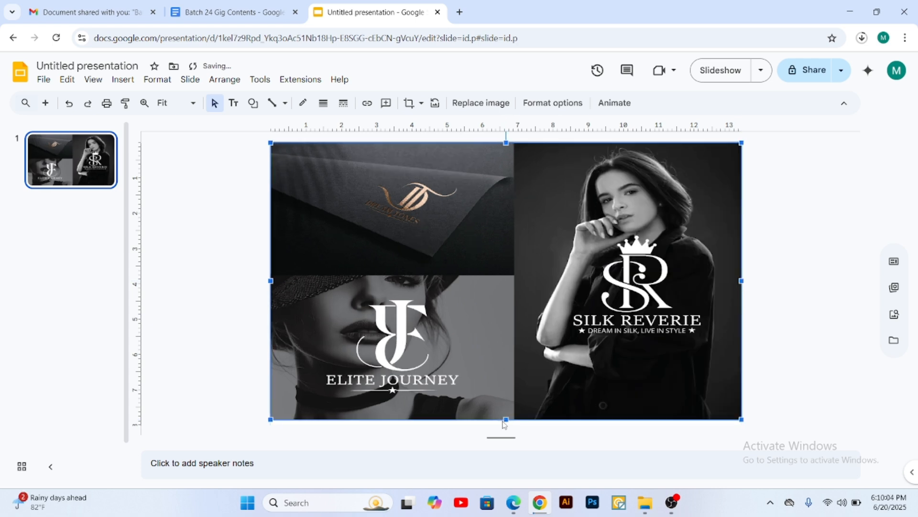
Step: Stretch the collage image's lower edge down to the bottom of the slide and deselect it
drag(507, 419, 507, 436)
click(770, 233)
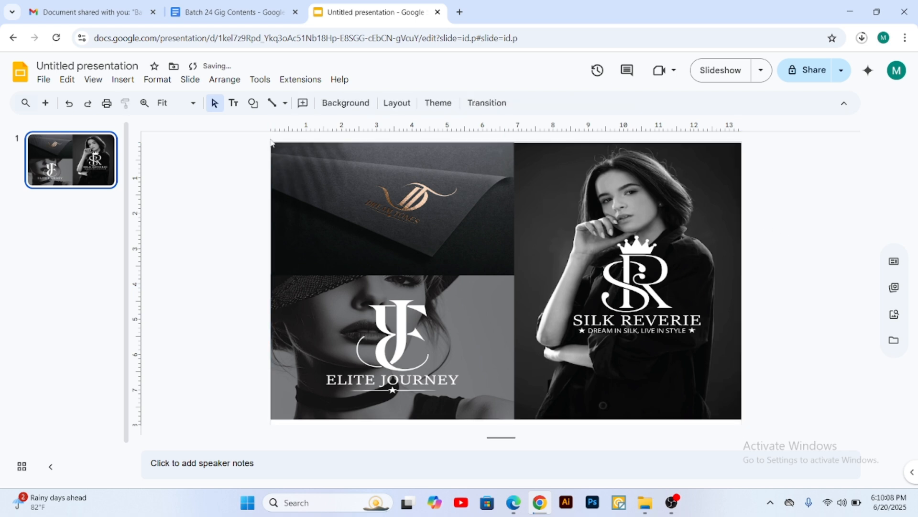
click(510, 302)
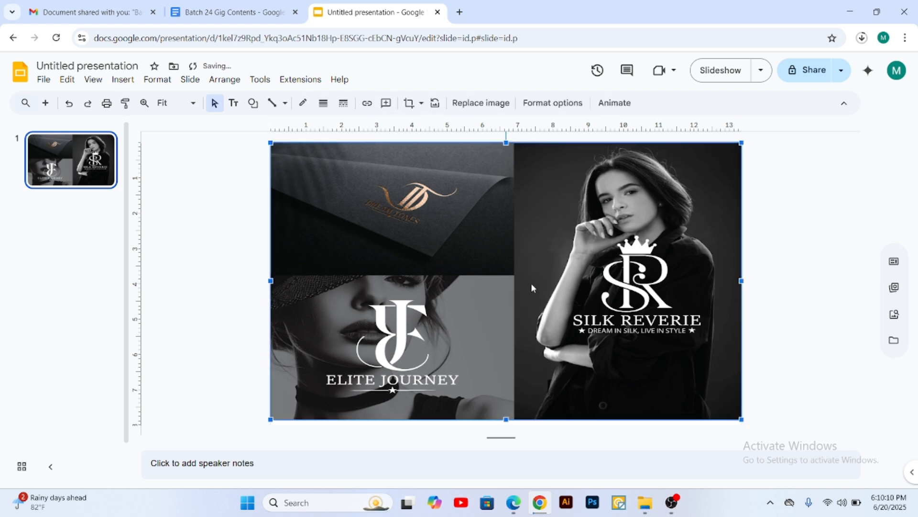
scroll(504, 280, down, 1)
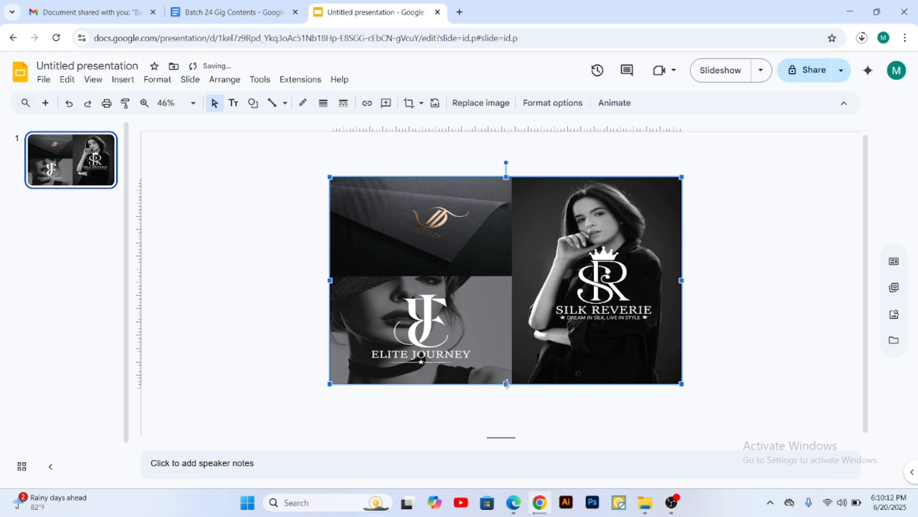
drag(507, 385, 506, 390)
click(797, 264)
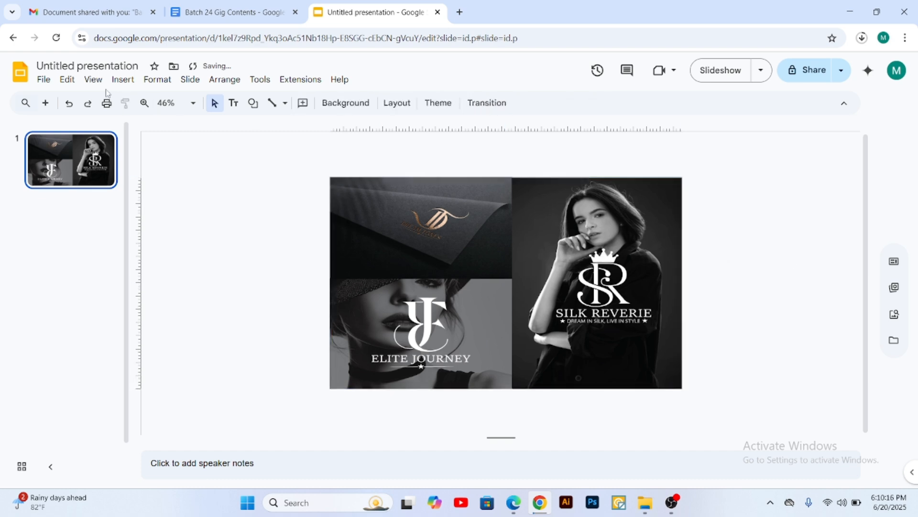
Step: Try to download the presentation as a PDF document, checking the recent download history between attempts
click(44, 80)
mouse_move(71, 223)
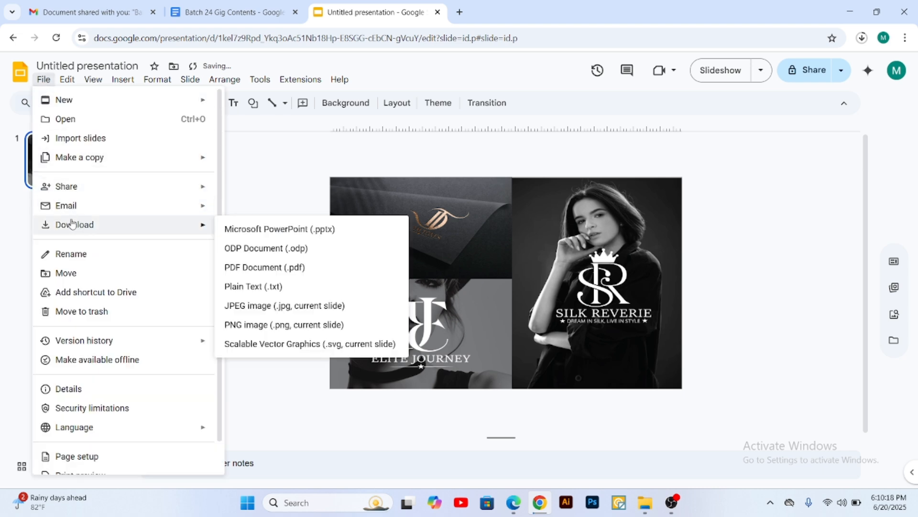
click(281, 271)
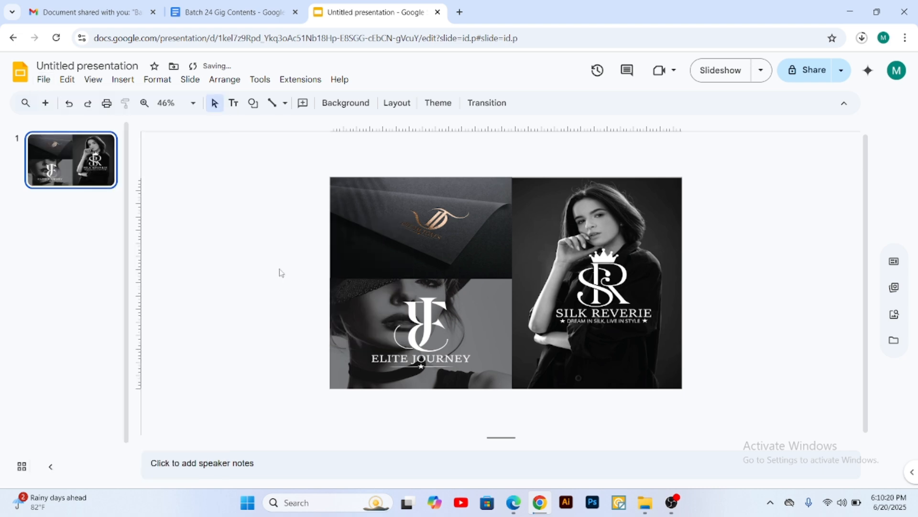
click(863, 38)
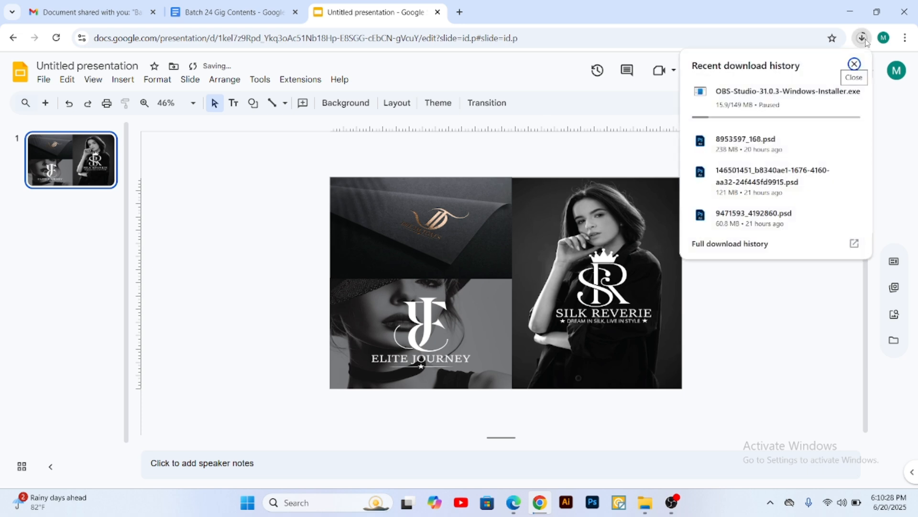
click(863, 39)
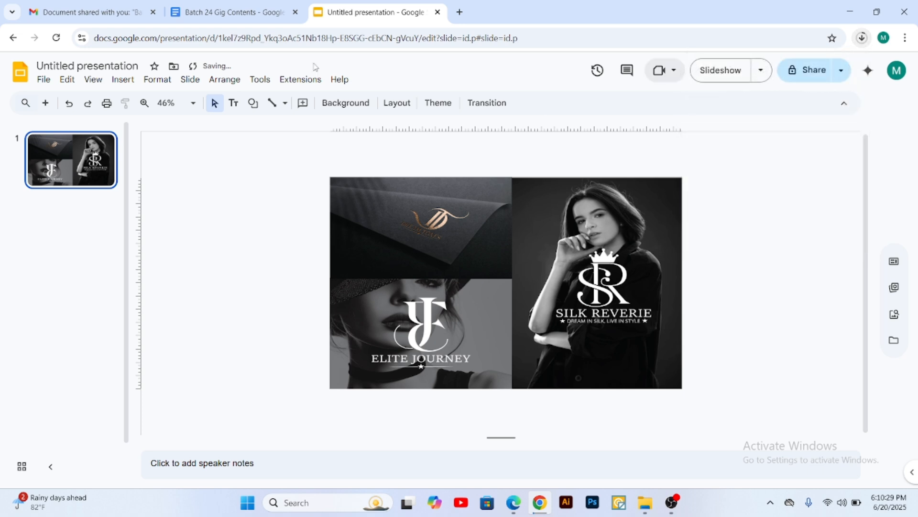
click(44, 79)
mouse_move(113, 229)
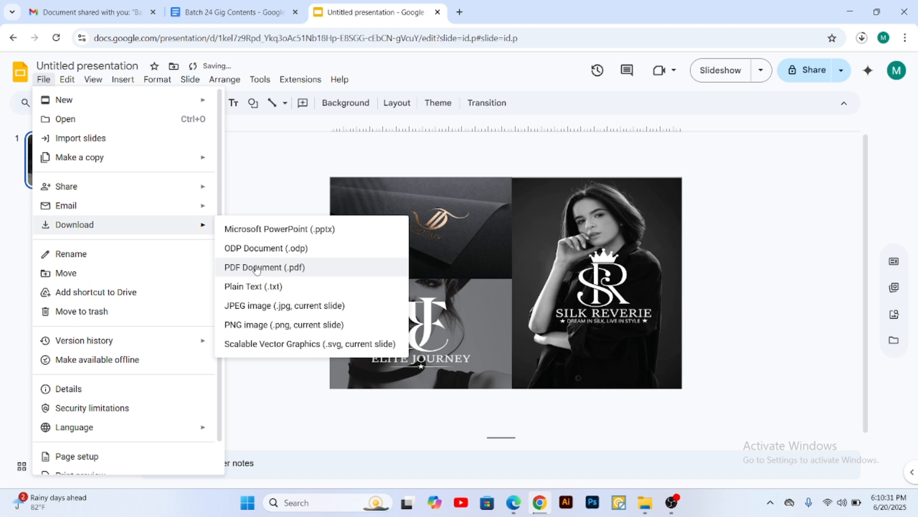
click(296, 269)
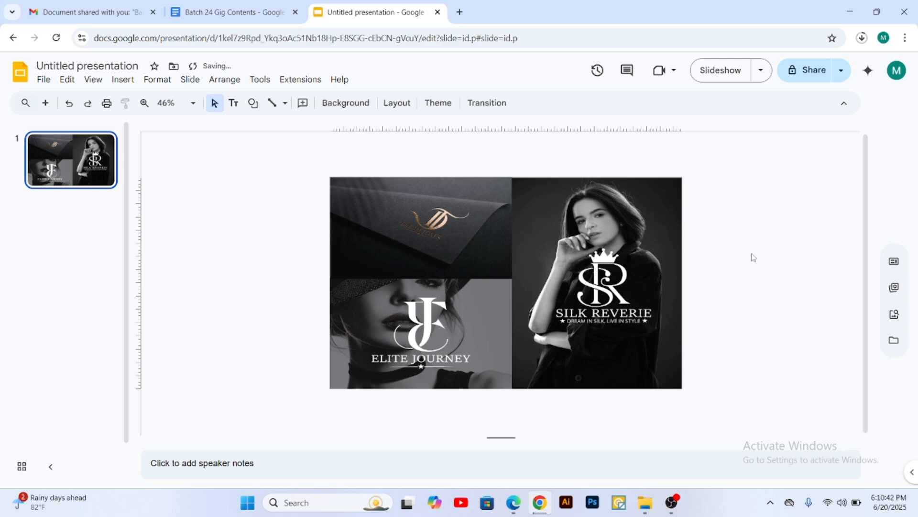
Step: Switch to the Fiverr gallery page in Edge, check the image uploads, and return to the presentation in Chrome
click(511, 498)
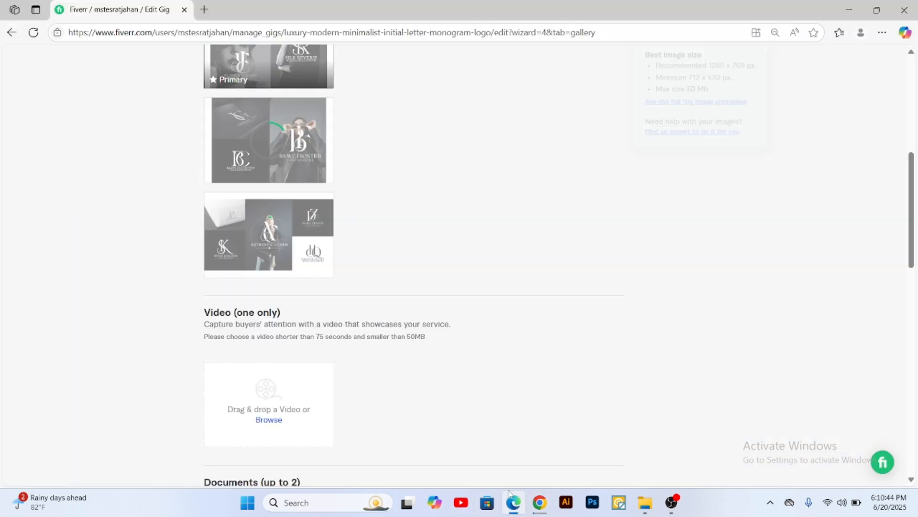
scroll(266, 216, up, 6)
scroll(299, 246, down, 3)
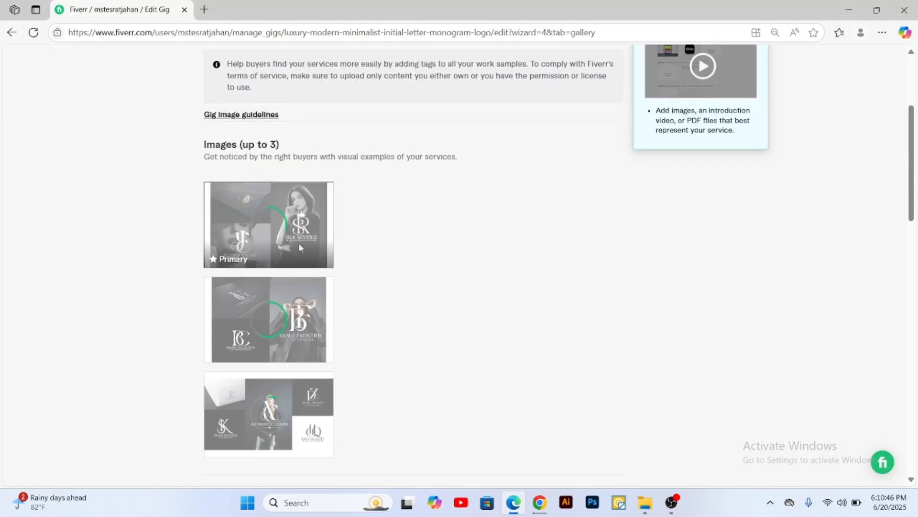
click(848, 18)
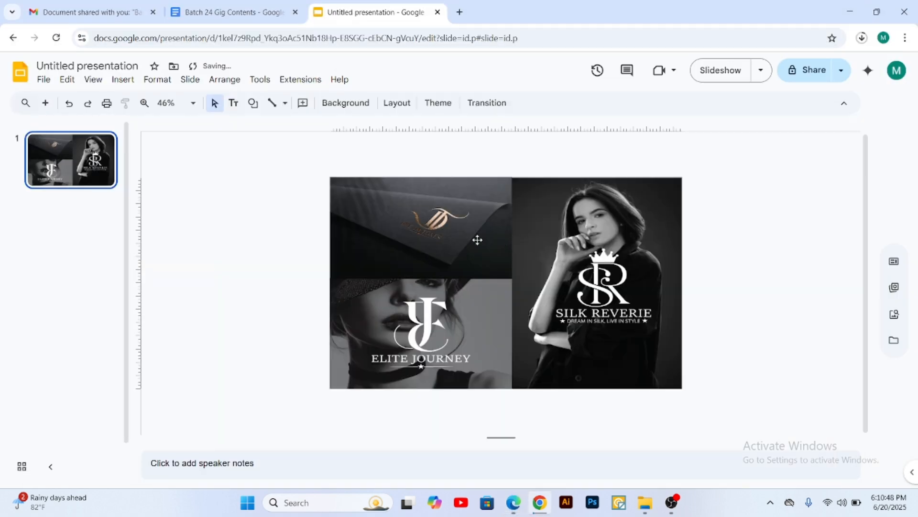
Step: Turn on offline access for all files from the document's saving status
mouse_move(212, 70)
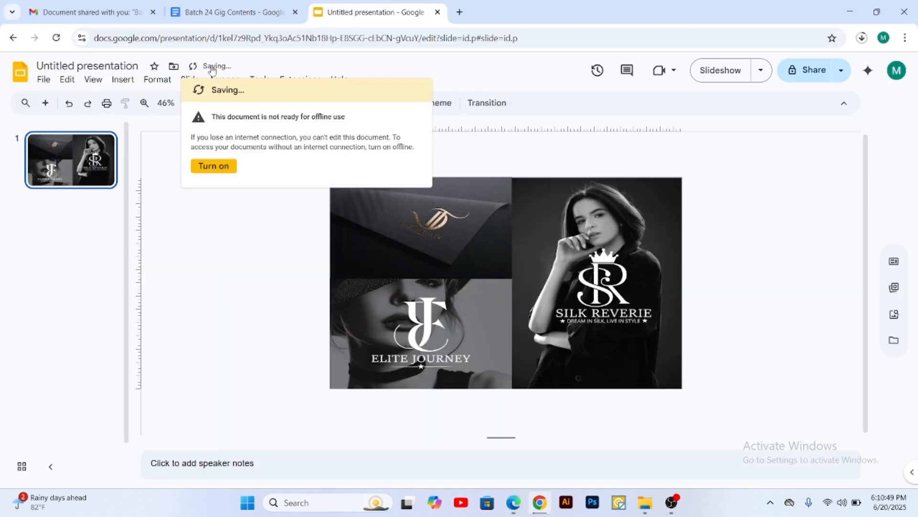
click(214, 167)
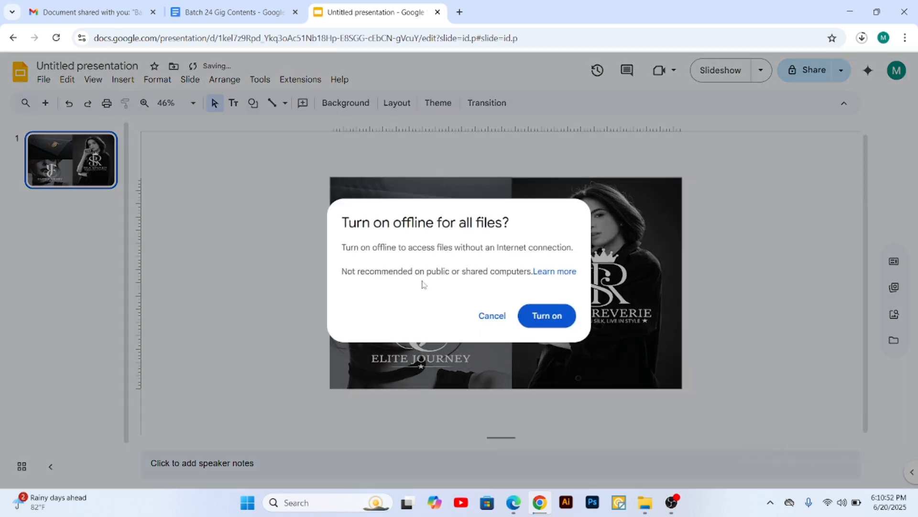
click(545, 317)
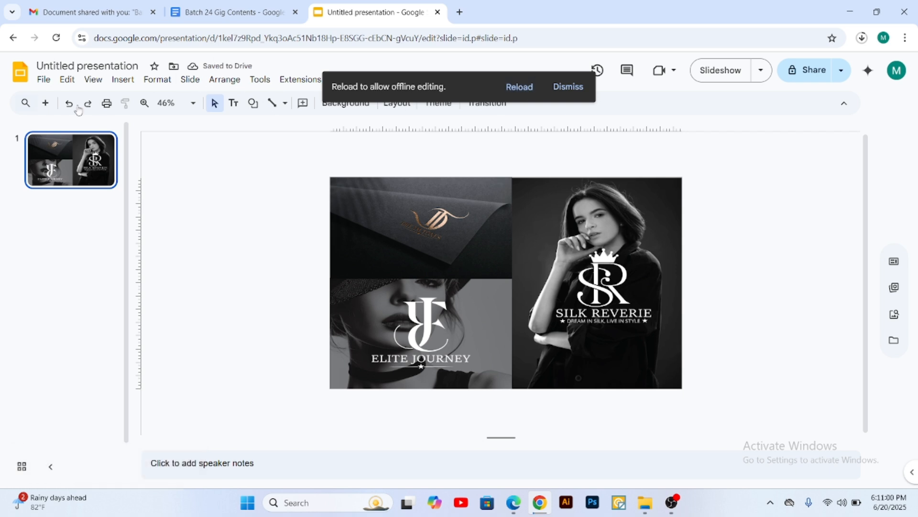
Step: Download the presentation as a PDF document and display the recent download history
click(43, 80)
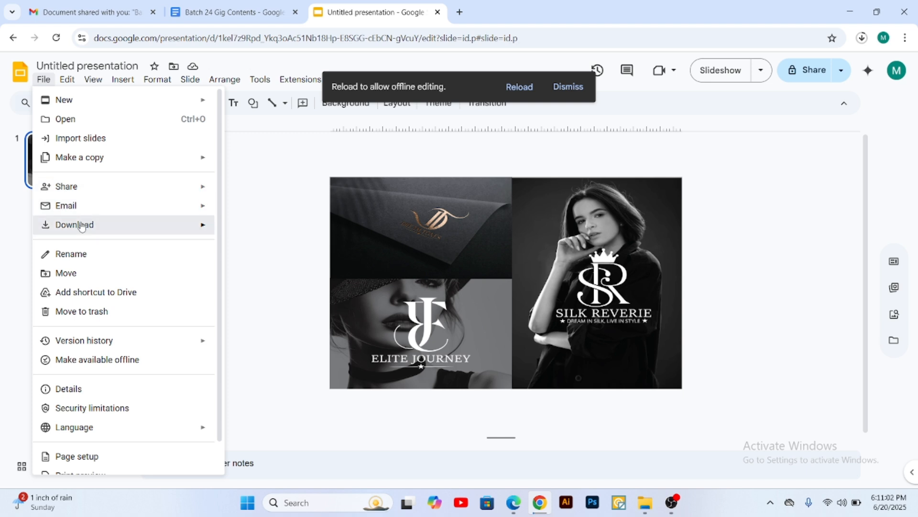
mouse_move(82, 225)
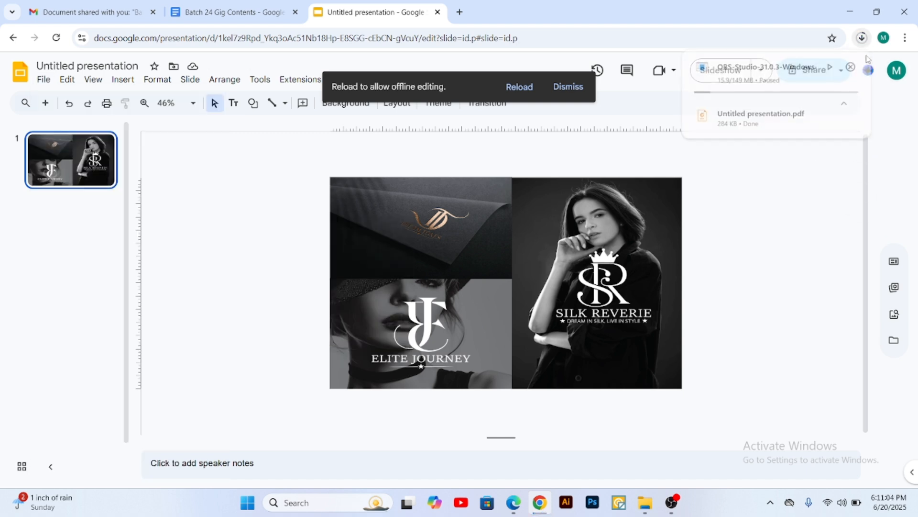
click(862, 38)
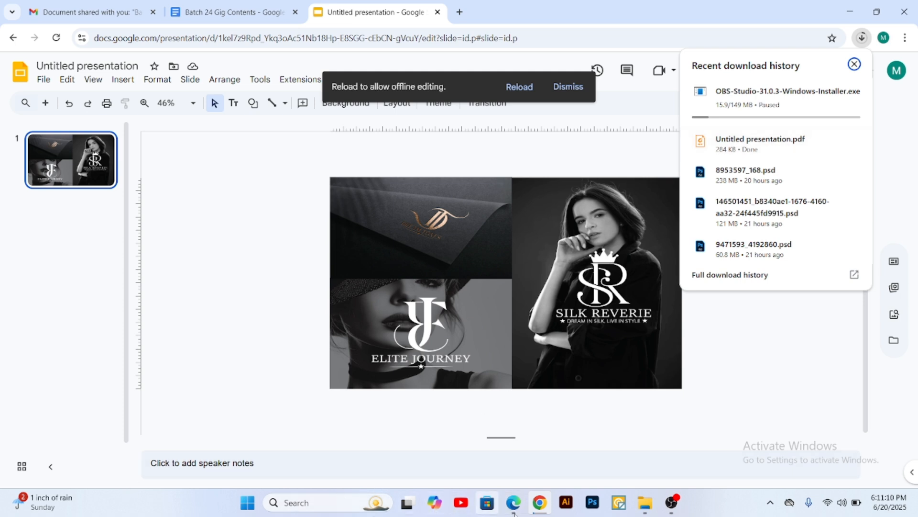
Step: Switch to File Explorer, open the Untitled presentation PDF from the Downloads folder, review its page, and close it
click(645, 503)
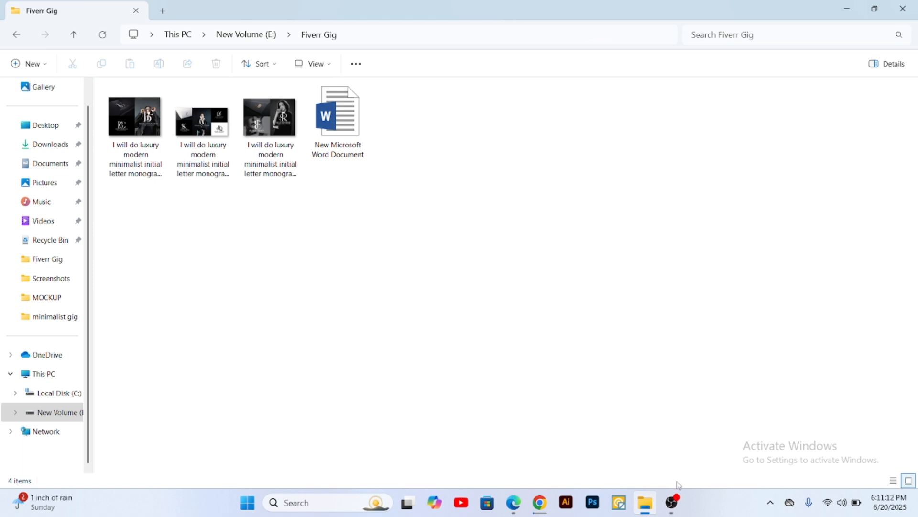
click(649, 502)
click(649, 501)
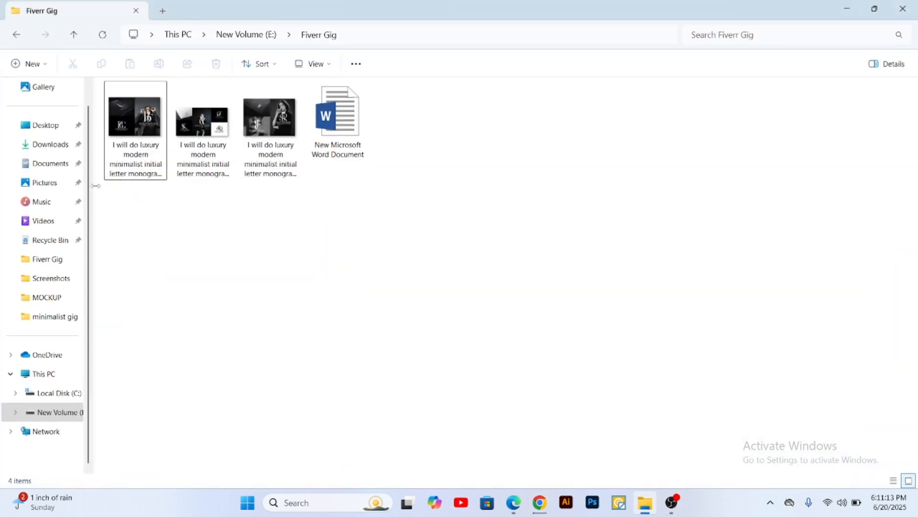
click(48, 144)
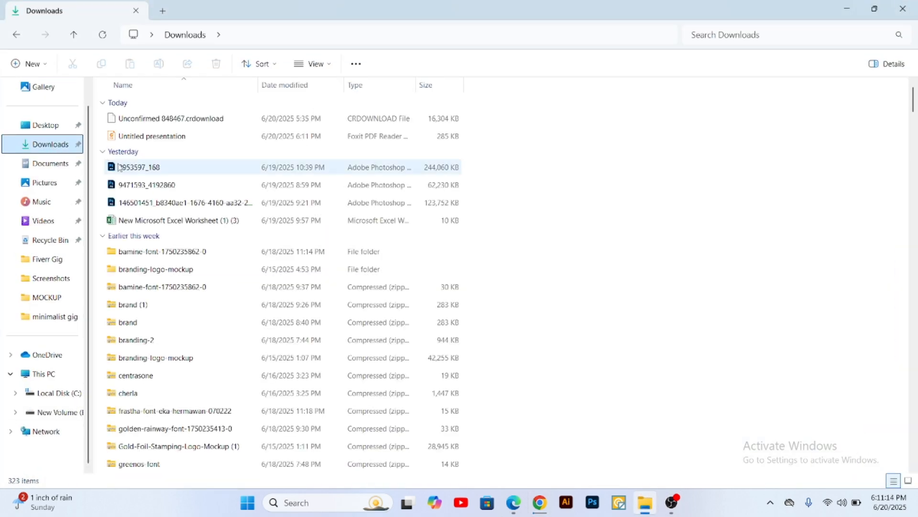
double_click(172, 138)
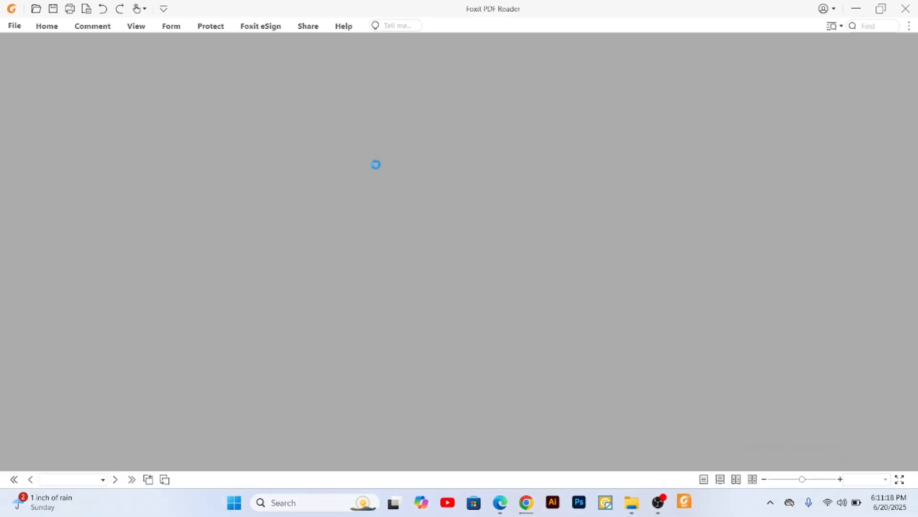
scroll(232, 174, down, 5)
scroll(246, 184, up, 1)
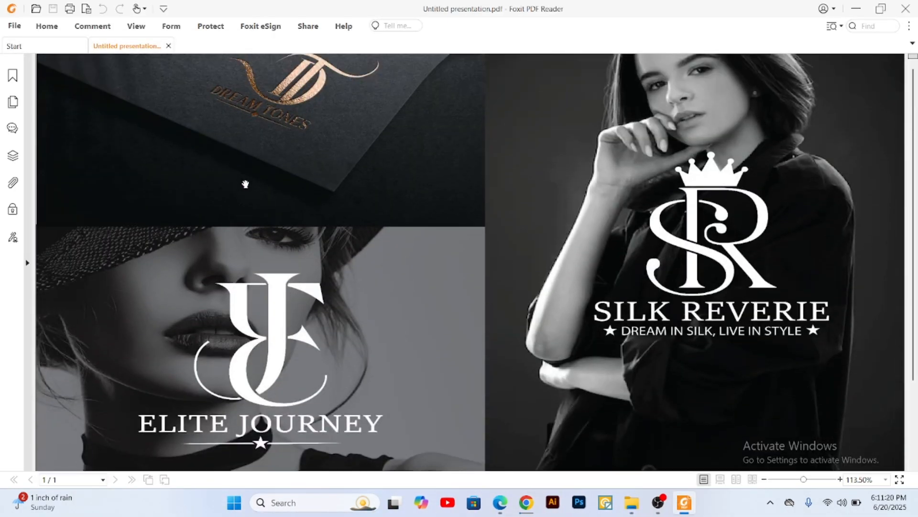
scroll(245, 184, up, 2)
click(905, 9)
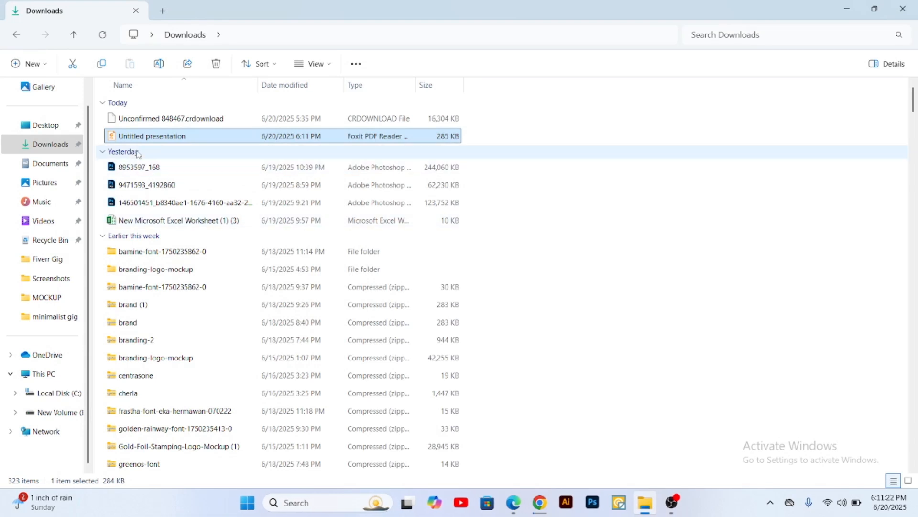
Step: Move the Untitled presentation PDF from Downloads into the Fiverr Gig folder and open that folder to check it
drag(182, 141, 54, 262)
click(54, 261)
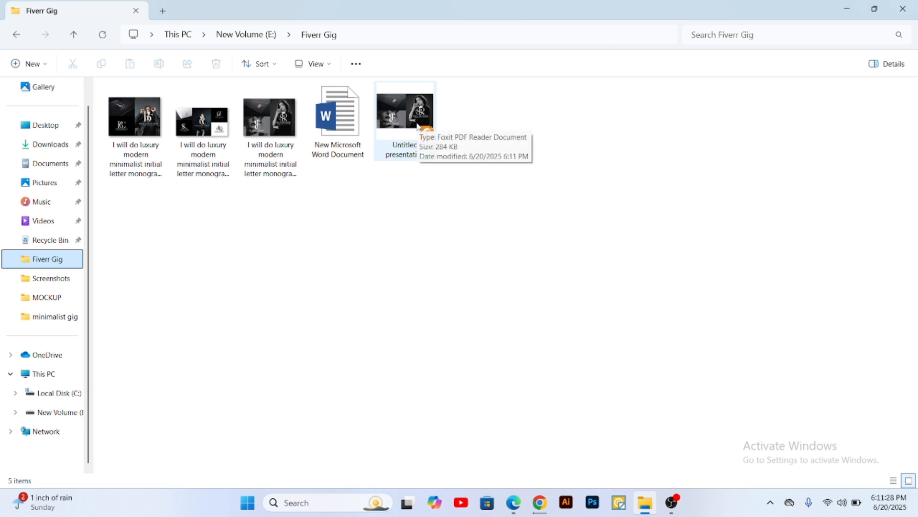
click(598, 173)
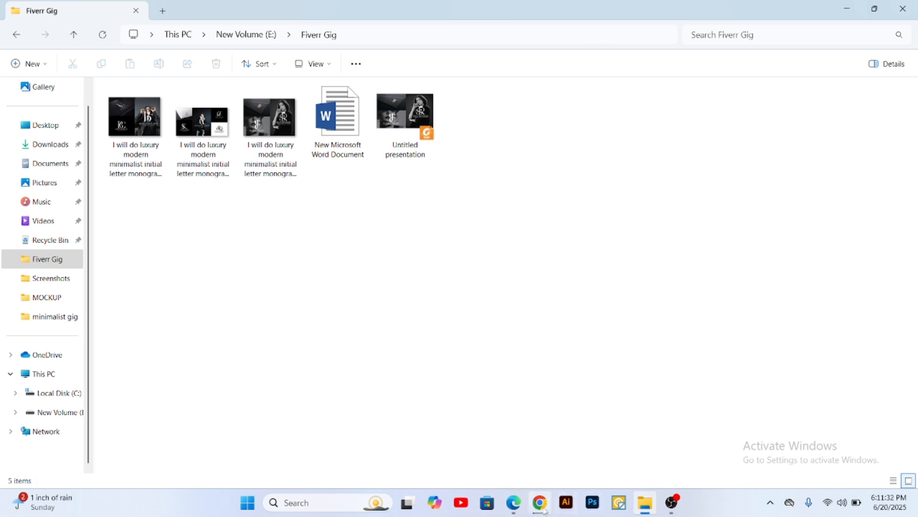
drag(454, 182, 391, 151)
click(545, 204)
Step: Switch to the Fiverr gallery page in Edge and upload the Untitled presentation PDF as the first document
click(515, 503)
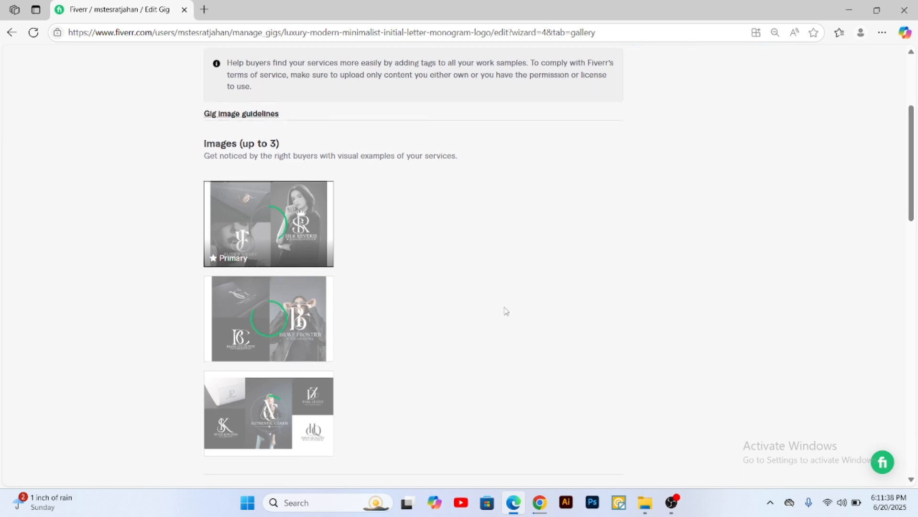
scroll(396, 299, down, 5)
scroll(396, 299, up, 4)
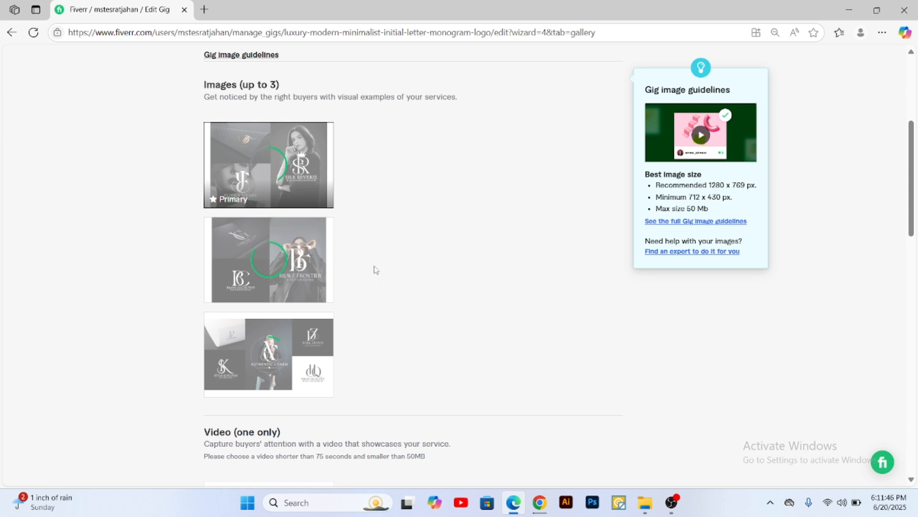
scroll(382, 295, down, 8)
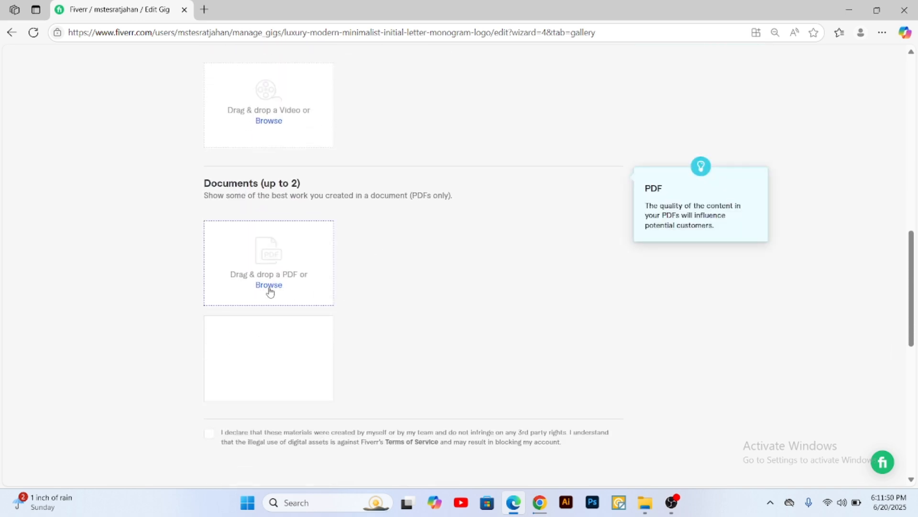
click(282, 287)
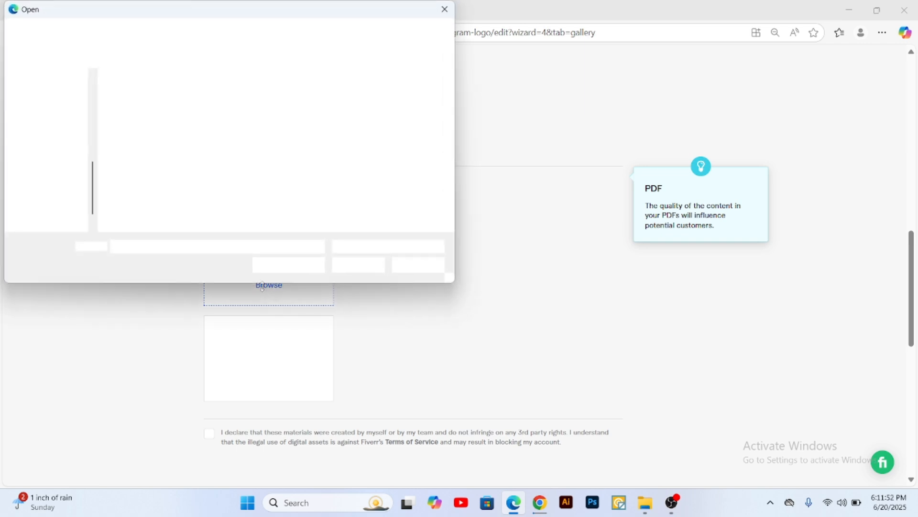
double_click(415, 111)
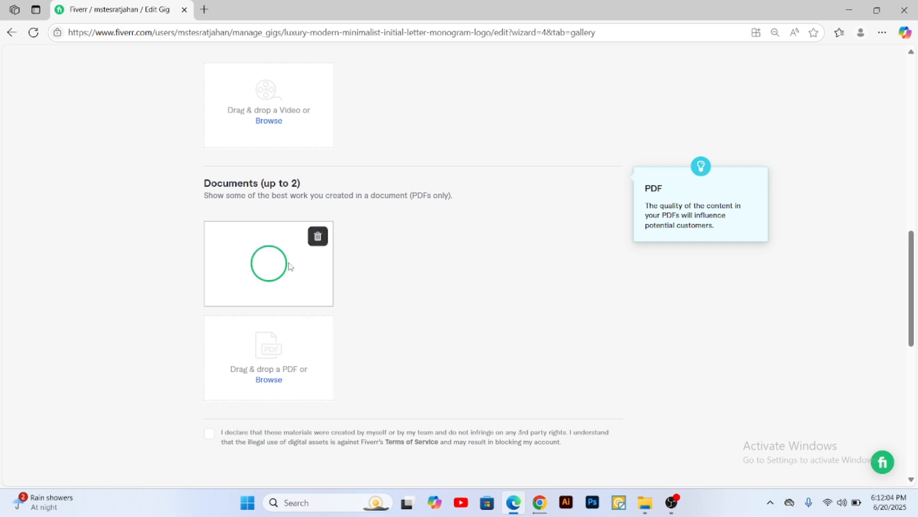
Step: Check the upload progress of the gallery images and the PDF document
scroll(289, 265, up, 9)
scroll(271, 158, up, 4)
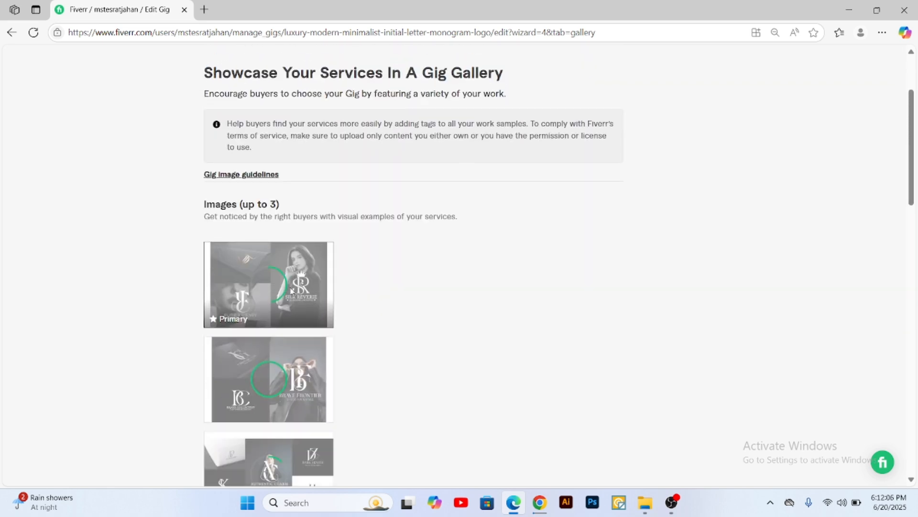
scroll(297, 290, down, 6)
scroll(296, 291, down, 6)
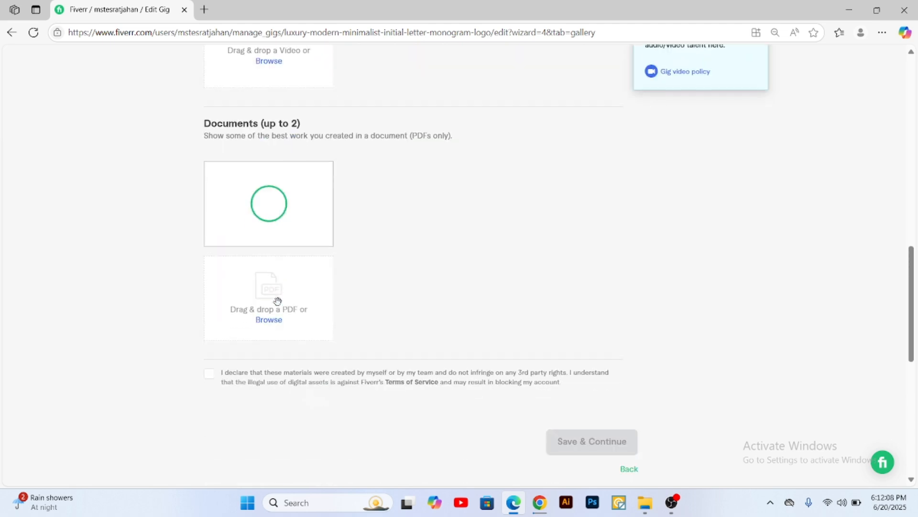
mouse_move(283, 209)
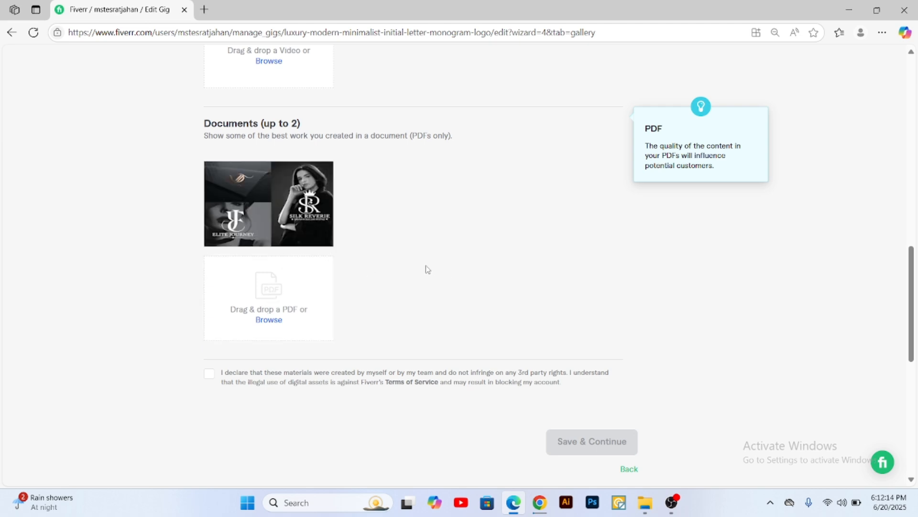
scroll(258, 348, up, 2)
scroll(441, 345, down, 2)
scroll(443, 342, up, 3)
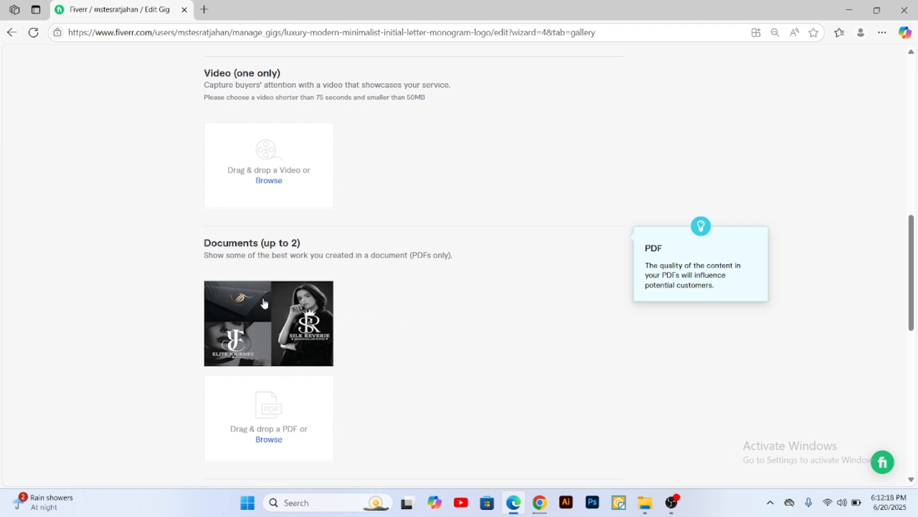
scroll(243, 320, up, 2)
scroll(245, 49, up, 1)
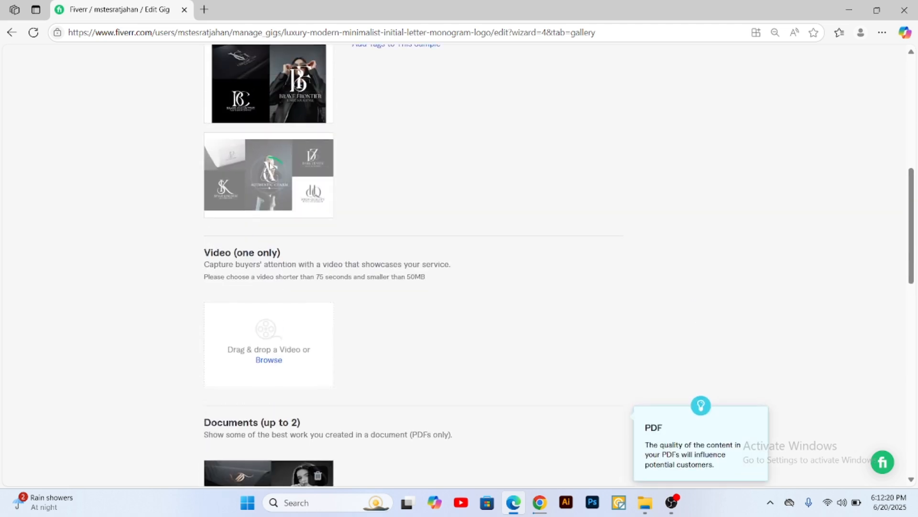
Step: Delete the uploaded PDF from the gig gallery's Documents section
scroll(318, 300, down, 3)
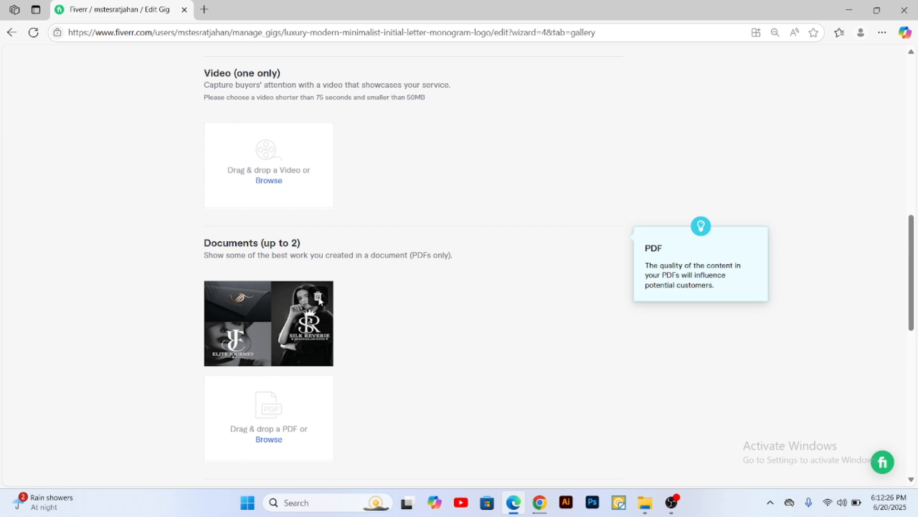
click(318, 297)
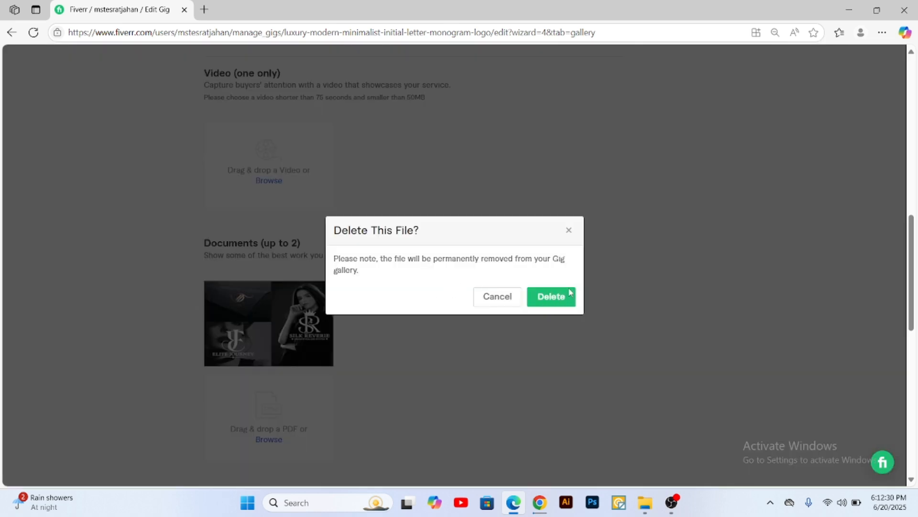
click(545, 296)
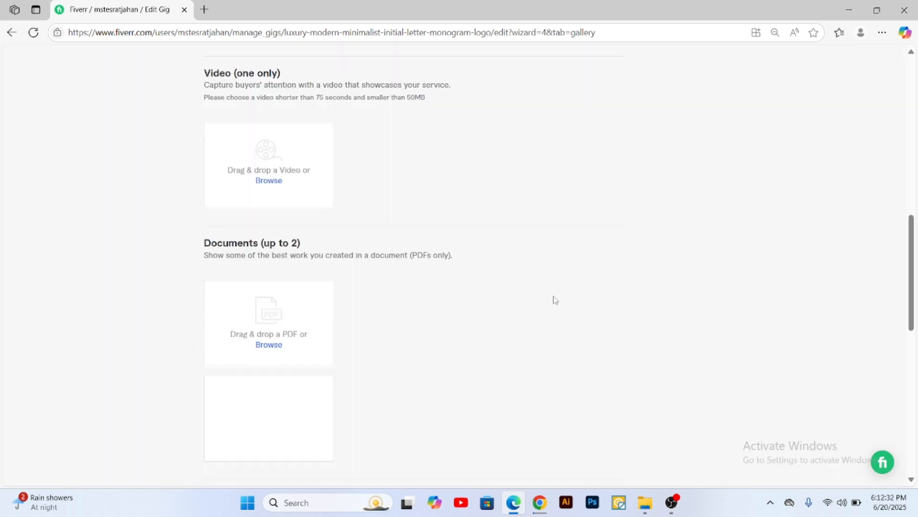
Step: Review the gallery's image, video and document sections and the gig setup progress
scroll(479, 272, up, 10)
scroll(478, 273, down, 3)
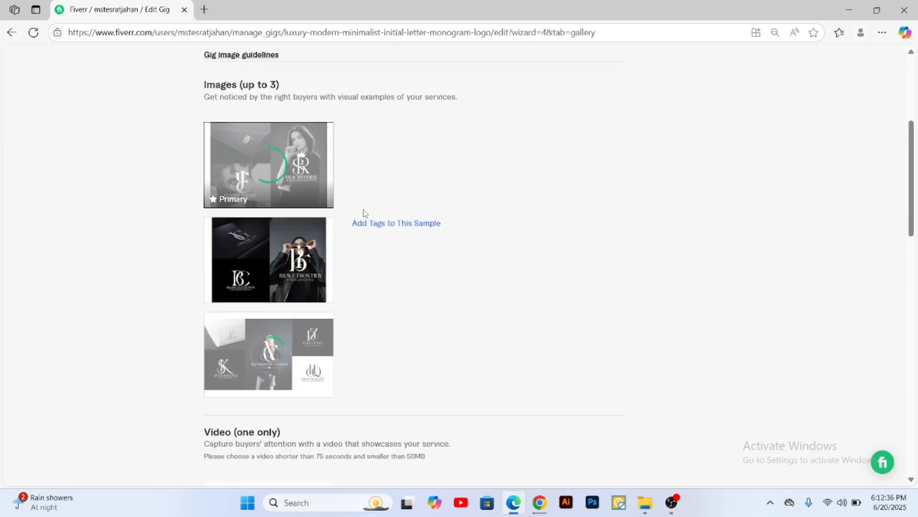
mouse_move(540, 503)
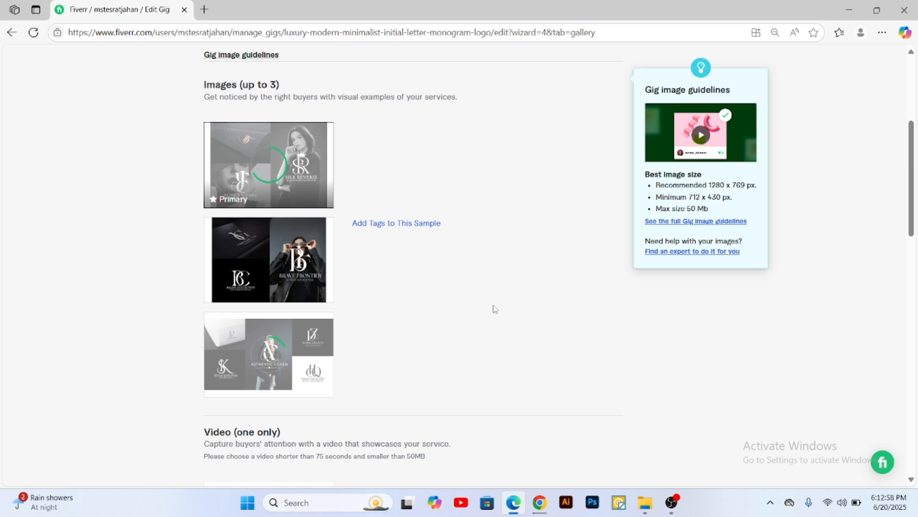
scroll(493, 309, up, 3)
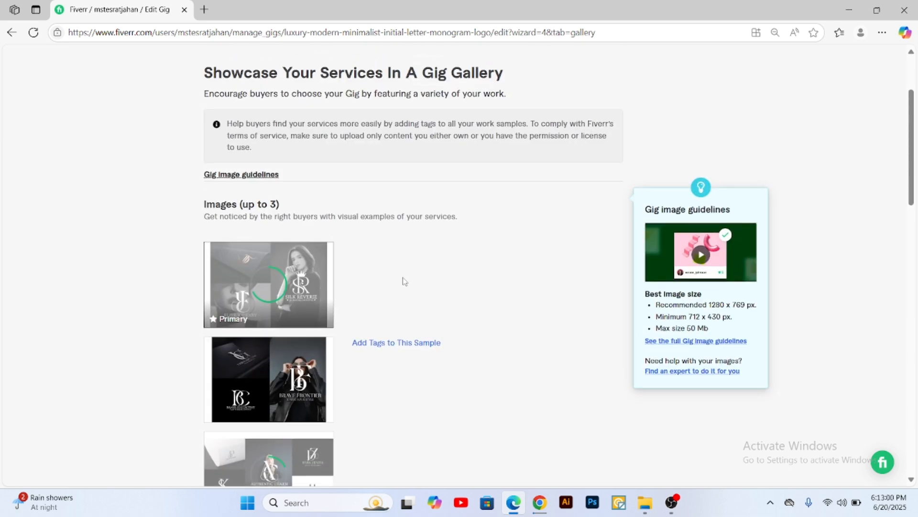
scroll(404, 282, down, 4)
scroll(401, 287, down, 3)
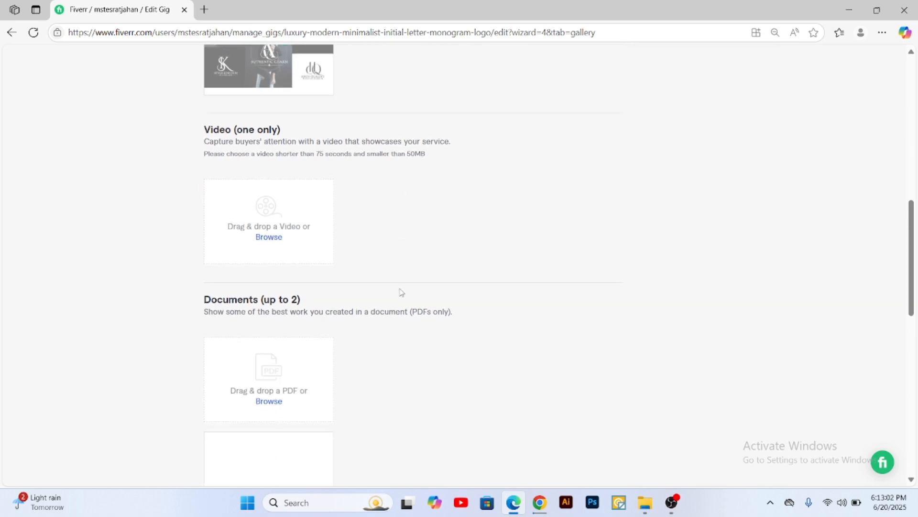
scroll(402, 293, up, 8)
scroll(400, 289, up, 2)
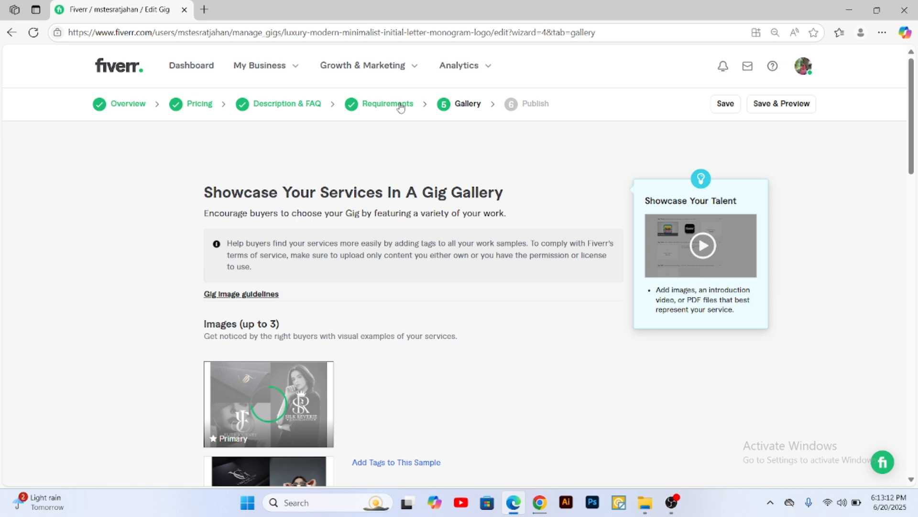
Step: Start adding tags to the second gallery image, the Brave Frontier sample, and set its logo type to Monogram
scroll(353, 176, down, 5)
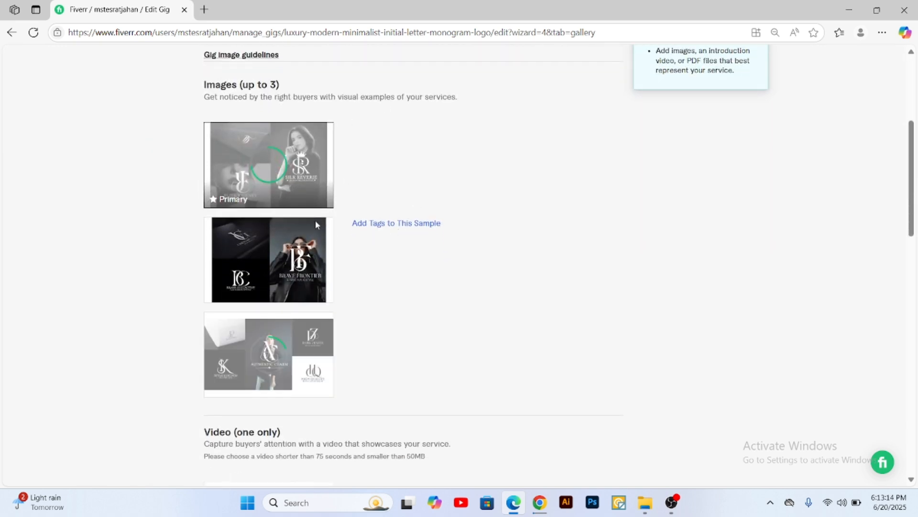
click(392, 227)
click(402, 223)
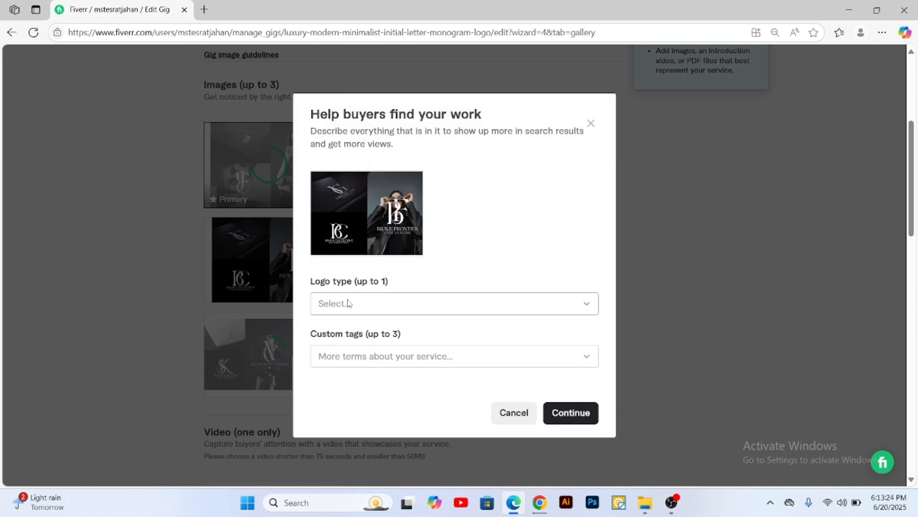
click(348, 303)
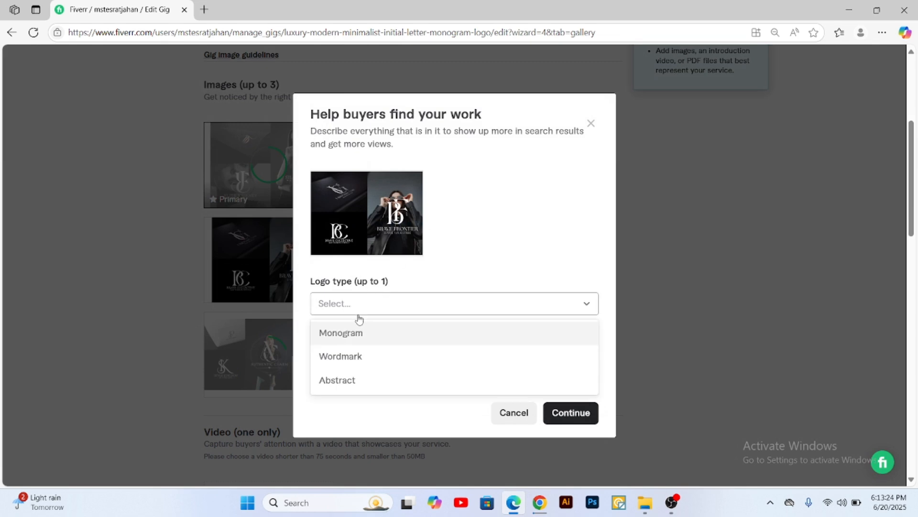
click(356, 341)
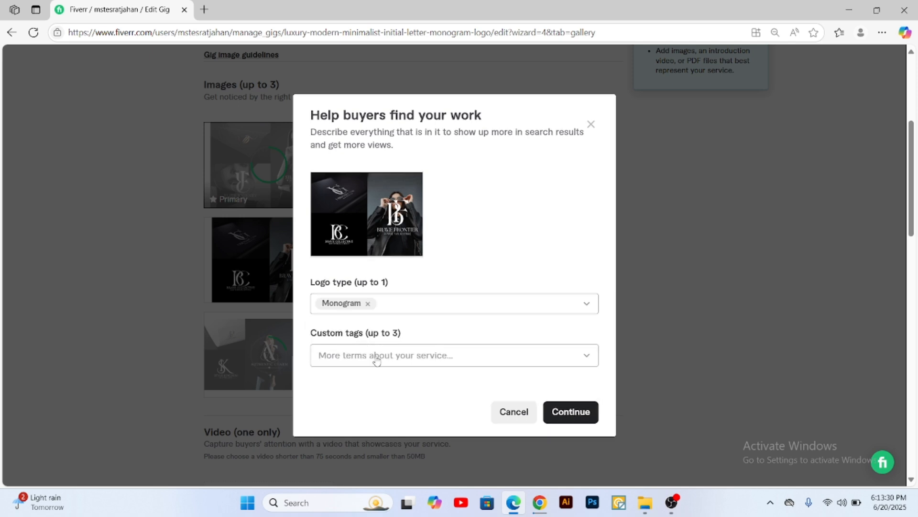
Step: Switch to Chrome, close the presentation, and copy "Luxury Logo" from the Last Keyword list in the Batch 24 Gig Contents document
click(539, 502)
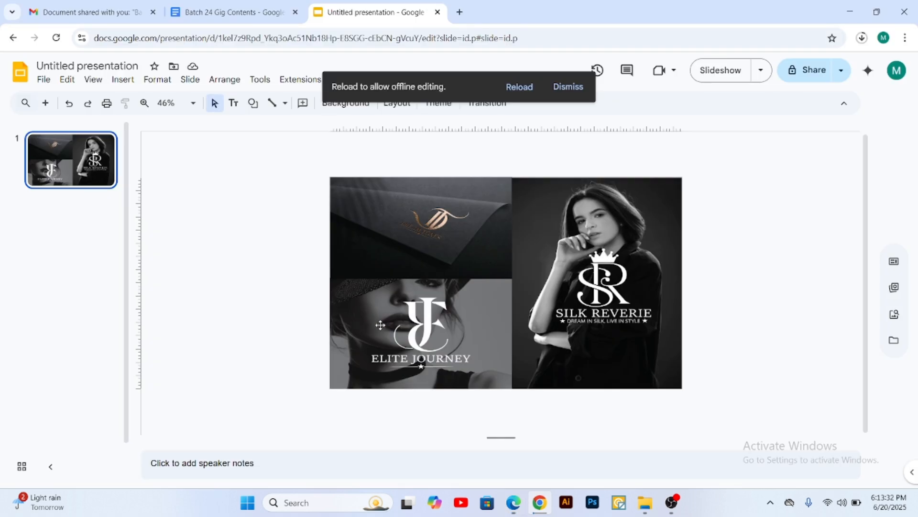
click(438, 12)
scroll(364, 331, down, 10)
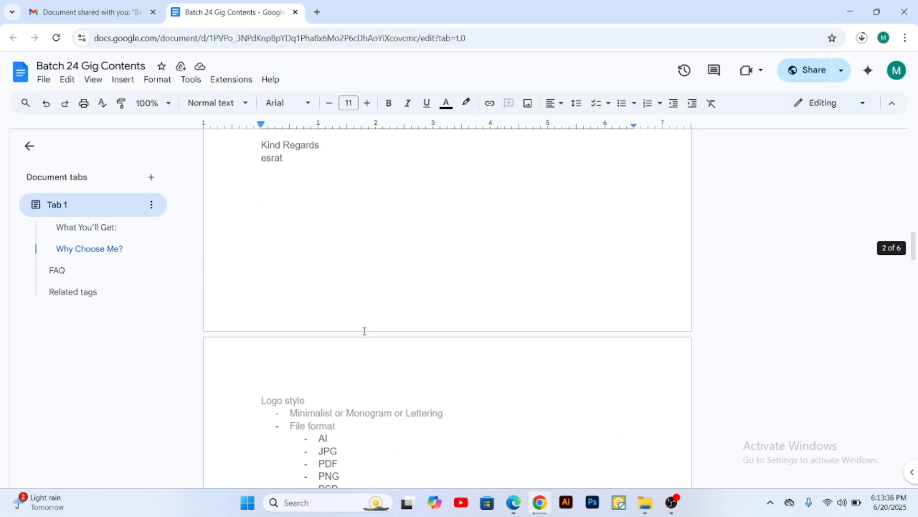
scroll(364, 331, down, 20)
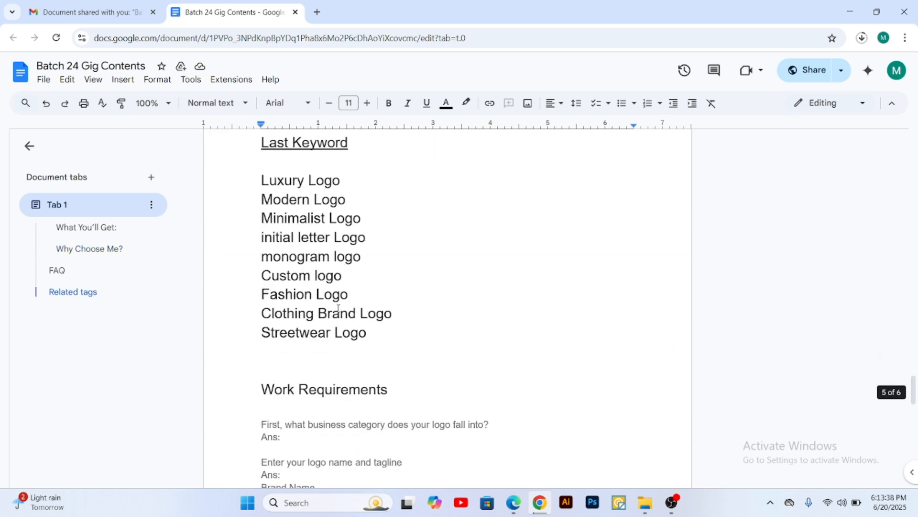
scroll(339, 309, up, 1)
drag(342, 241, 258, 241)
key(ctrl+c)
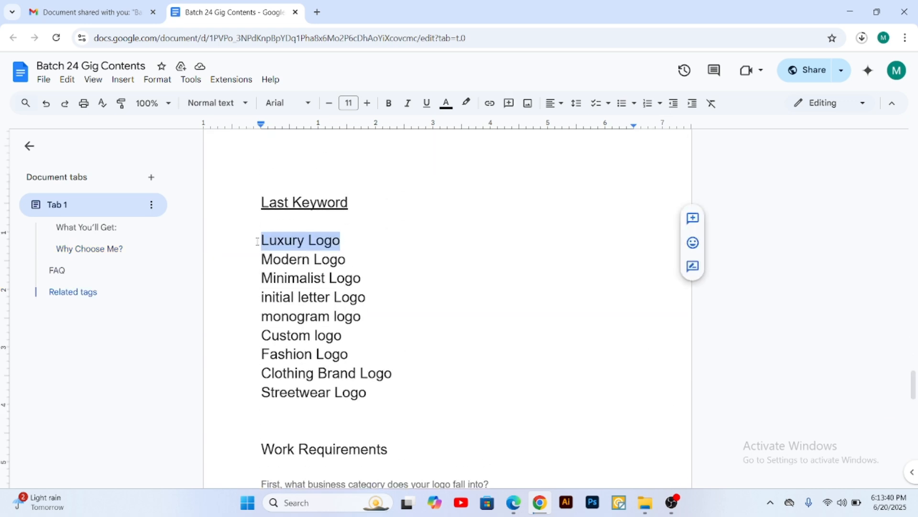
Step: Switch back to Edge and add "Luxury Logo" as a custom tag for the Brave Frontier sample
click(514, 503)
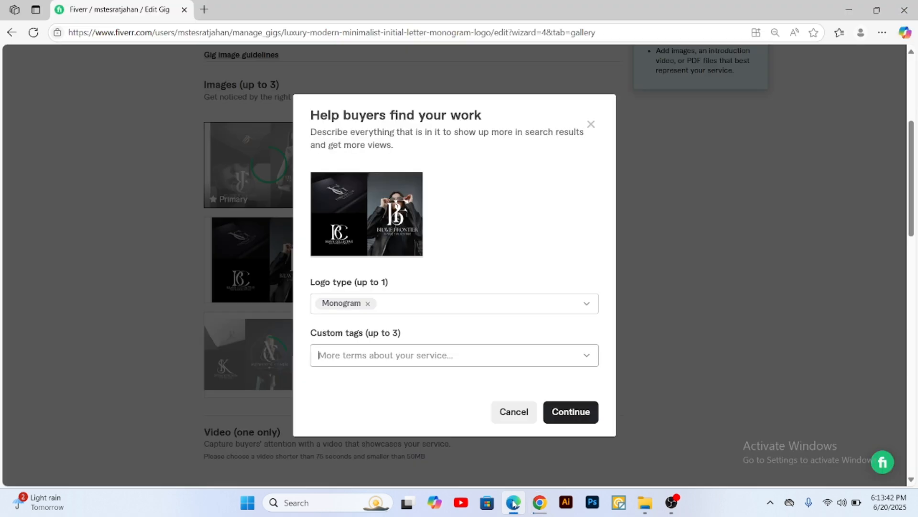
click(320, 357)
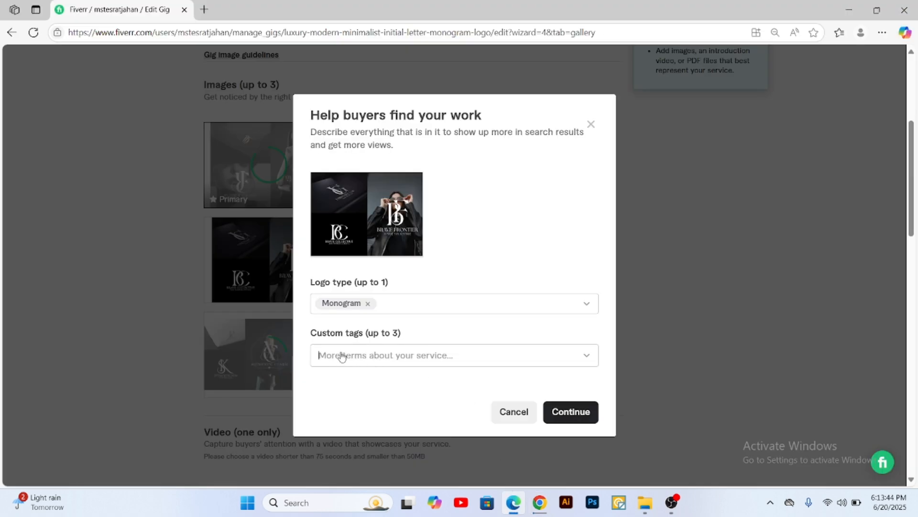
click(338, 357)
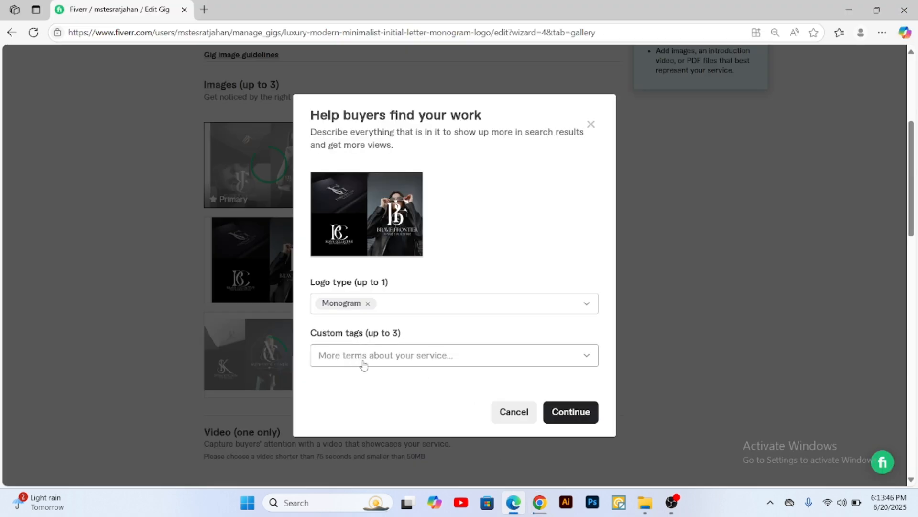
key(ctrl+v)
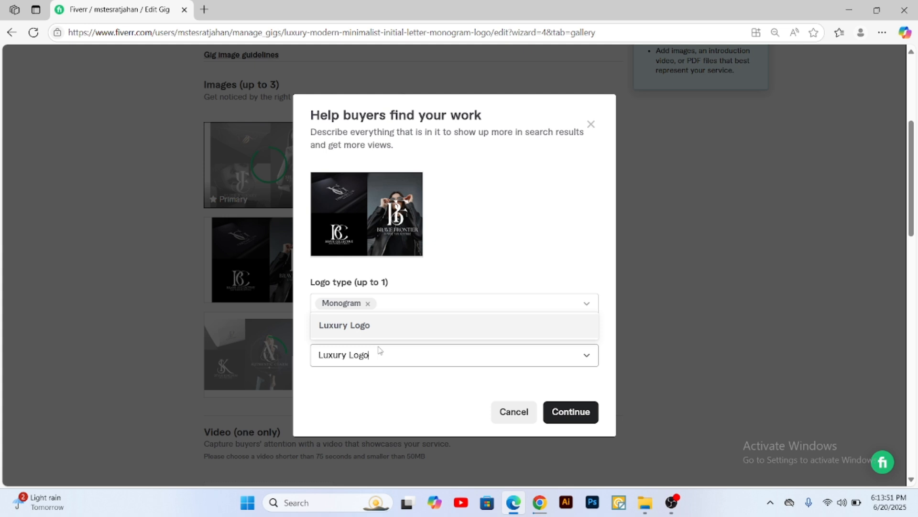
click(401, 331)
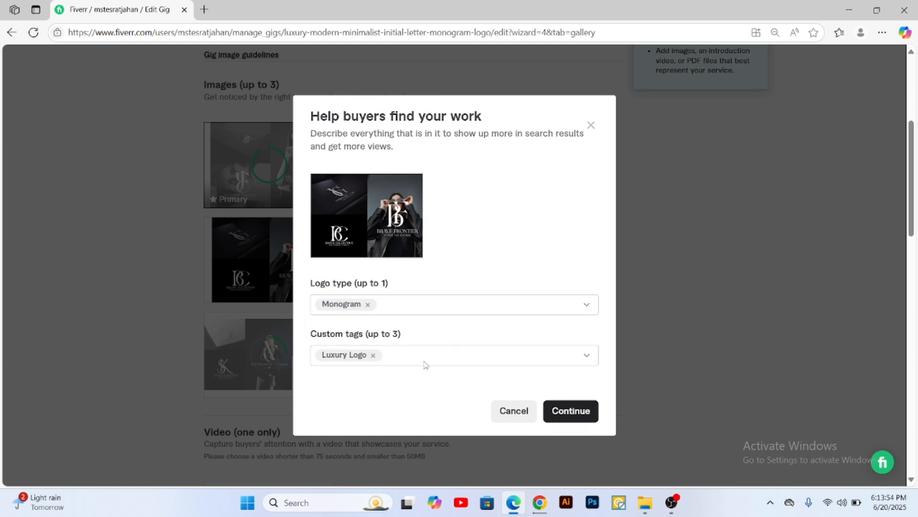
Step: Copy "Modern Logo" from the Last Keyword list in Chrome, then switch back to Edge and add it as a custom tag for the Brave Frontier sample
click(539, 502)
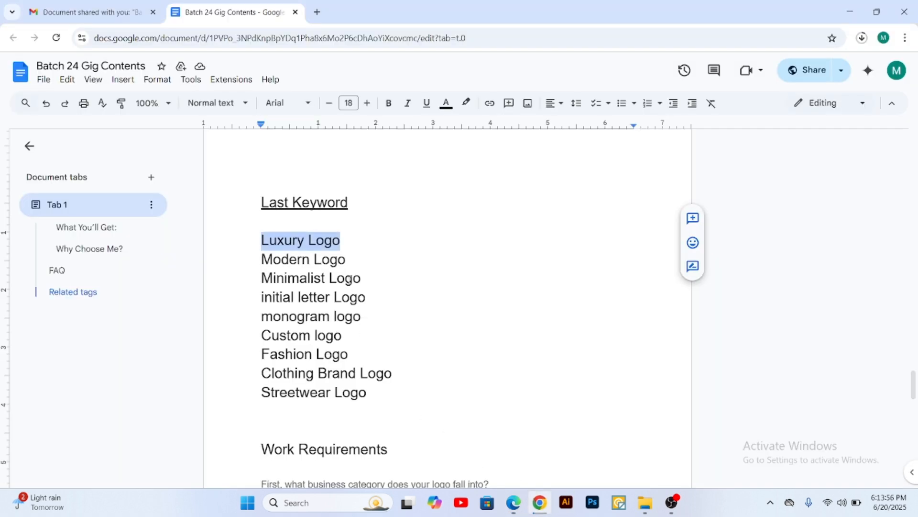
drag(345, 260, 261, 260)
key(ctrl+c)
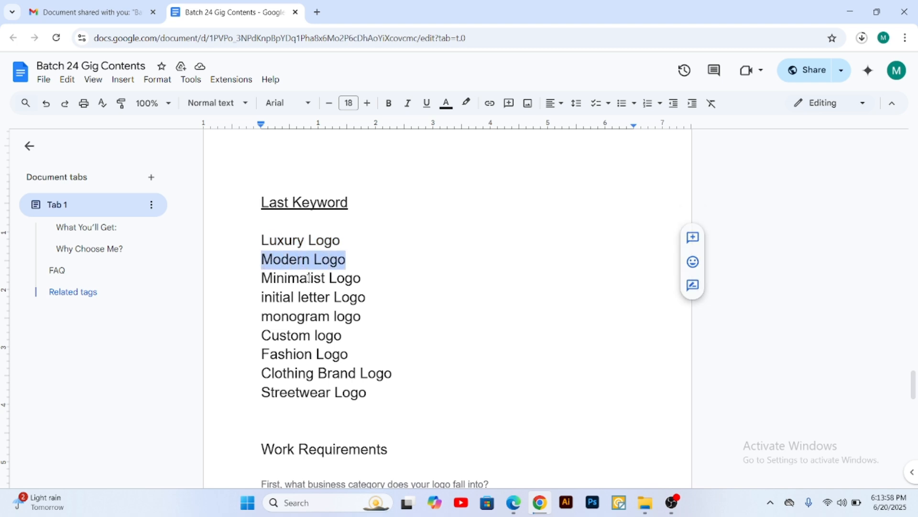
click(514, 503)
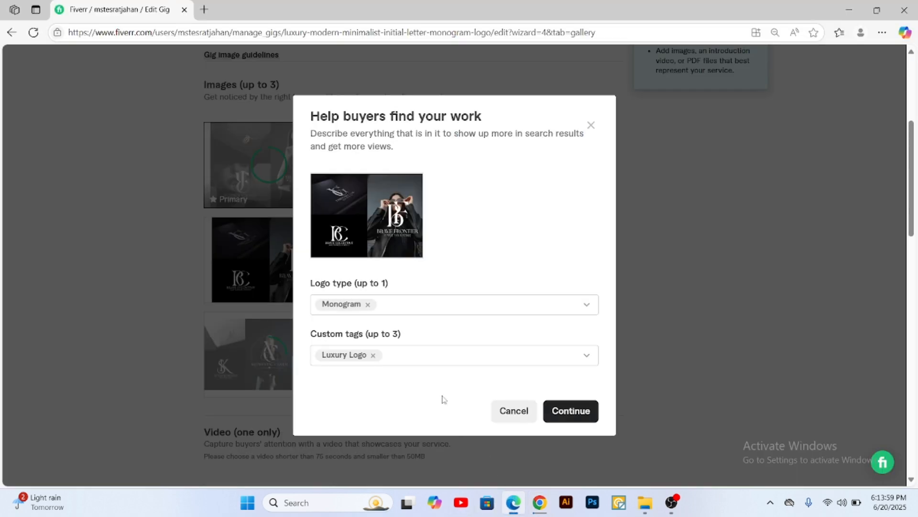
click(408, 354)
key(ctrl+v)
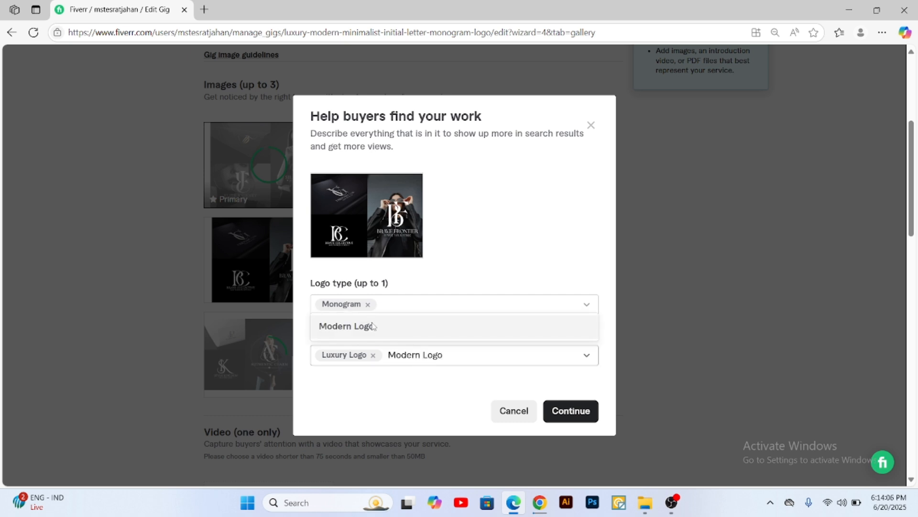
click(377, 329)
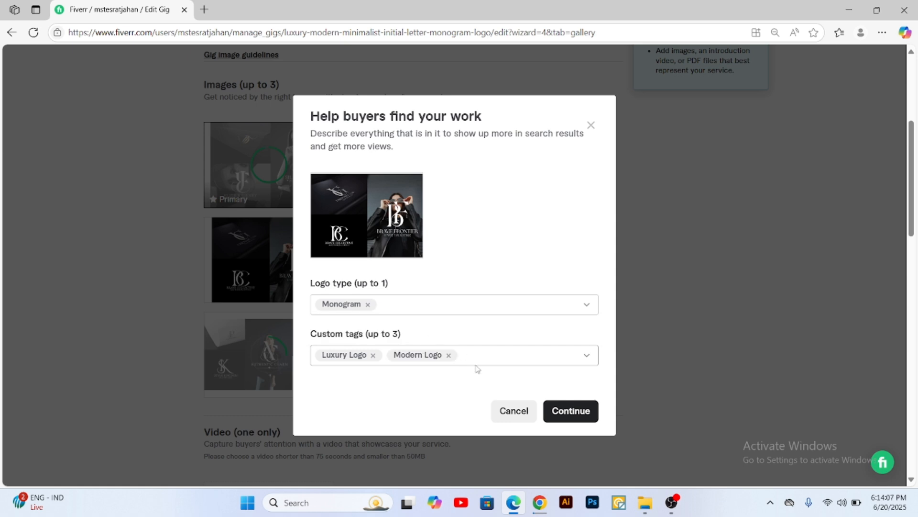
Step: Copy "Minimalist Logo" from the keyword list in Chrome, add it as the Brave Frontier sample's third custom tag in Edge, and save the tags
click(540, 502)
drag(353, 278, 262, 279)
key(ctrl+c)
click(850, 11)
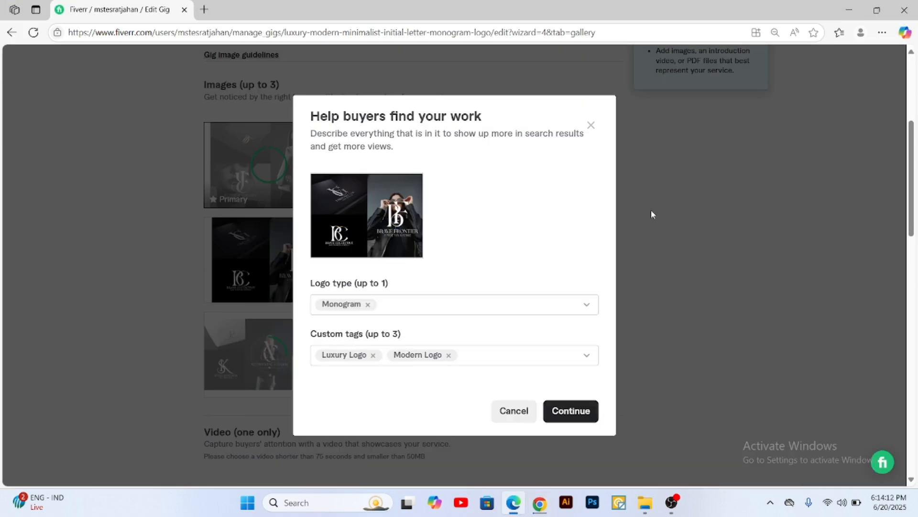
click(479, 359)
key(ctrl+v)
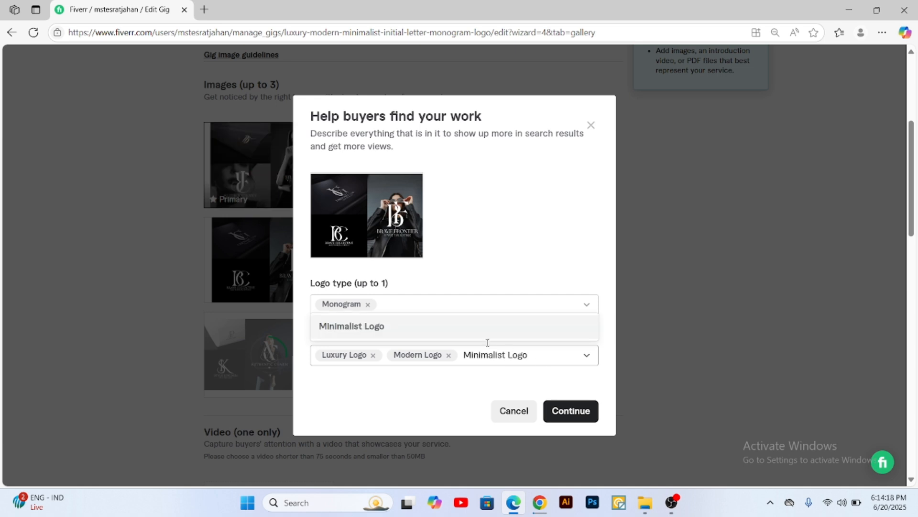
click(407, 333)
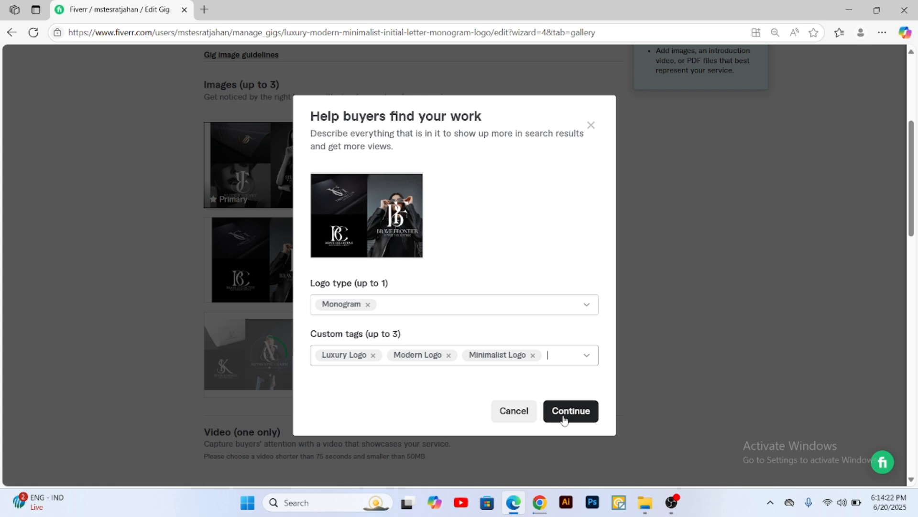
click(573, 413)
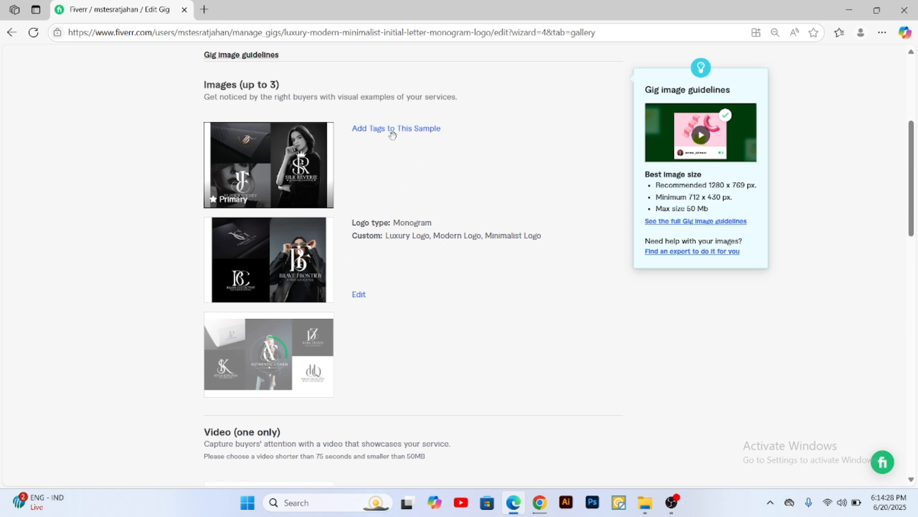
Step: Start adding tags to the primary gallery image, the Silk Reverie sample, and set its logo type to Wordmark
click(415, 128)
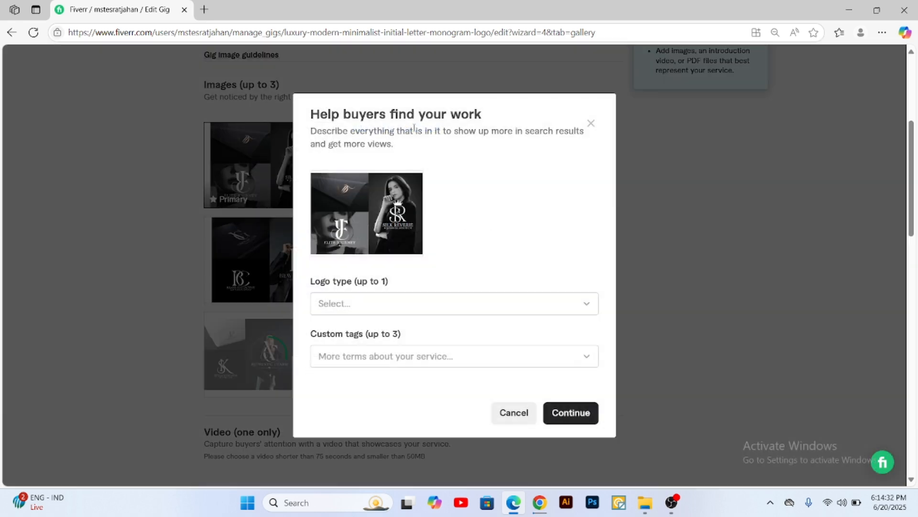
click(364, 305)
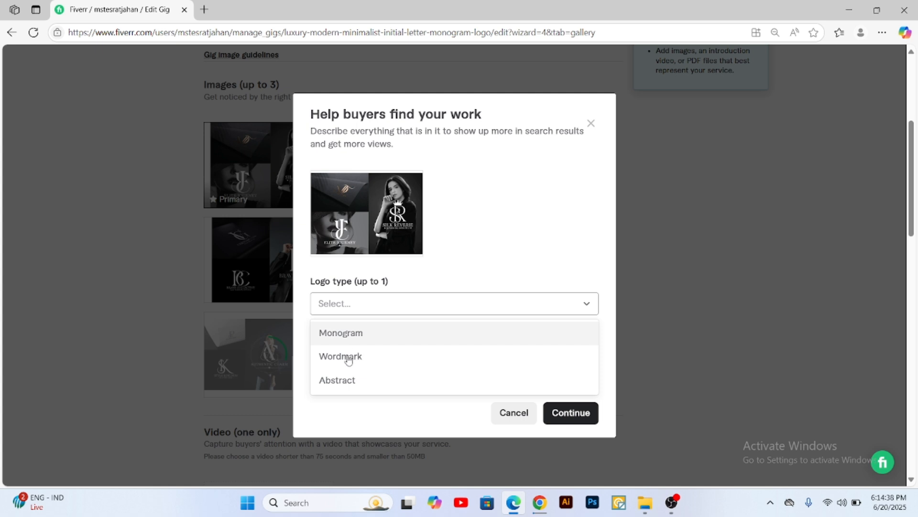
click(364, 354)
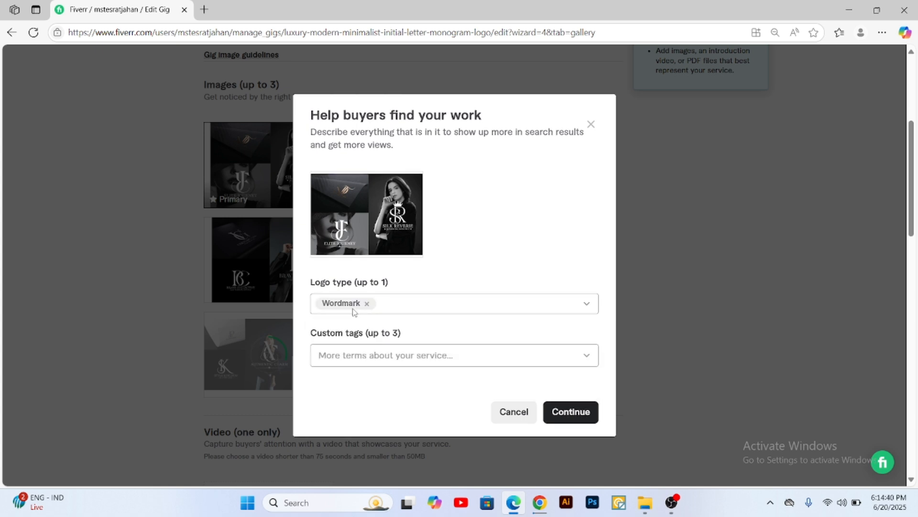
Step: Copy "initial letter Logo" from the keyword list in Chrome and enter it in Edge as a custom tag for the primary image
click(540, 503)
drag(365, 297, 267, 316)
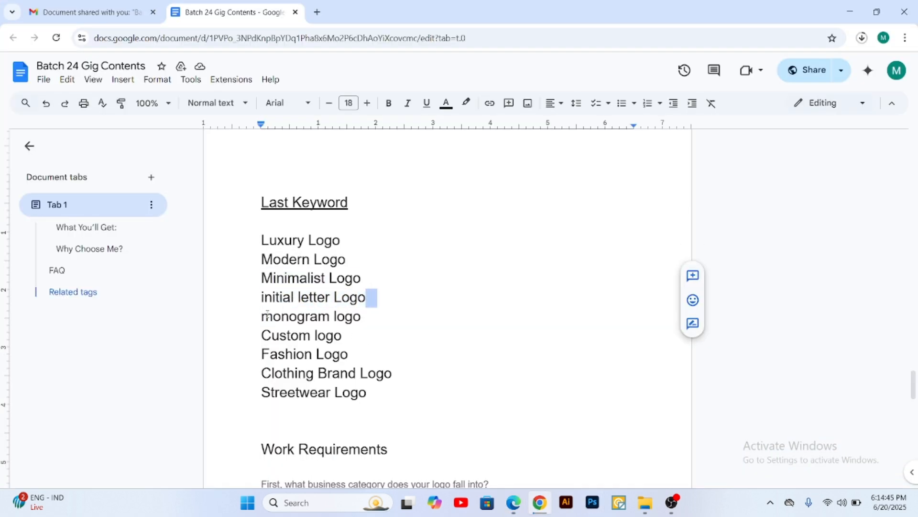
click(366, 297)
drag(365, 298, 253, 299)
key(ctrl+c)
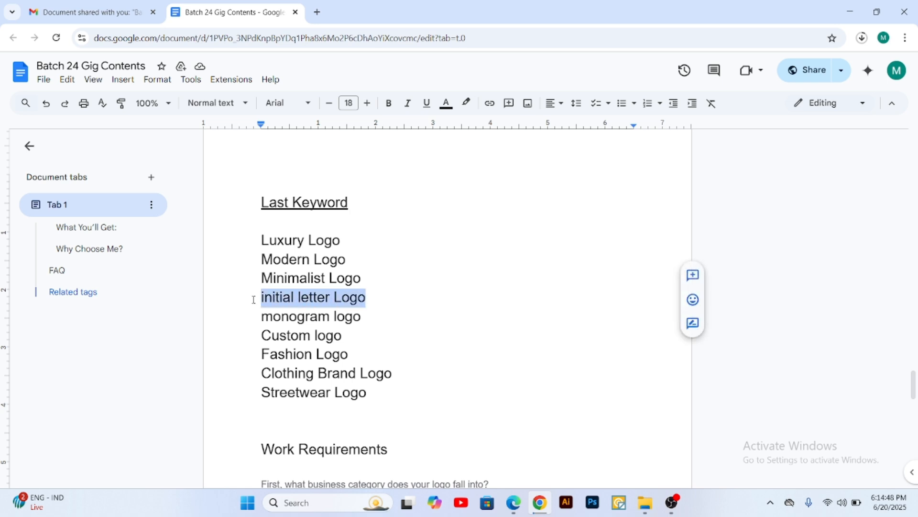
click(850, 11)
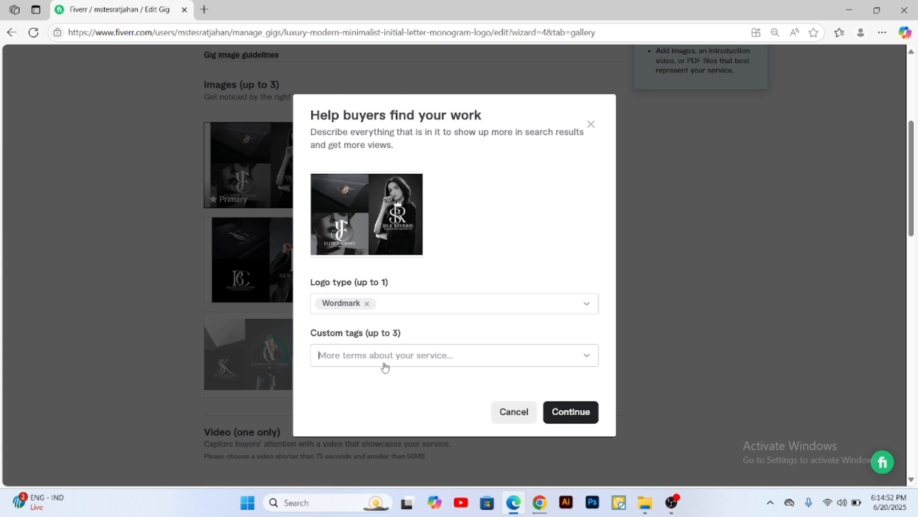
key(ctrl+v)
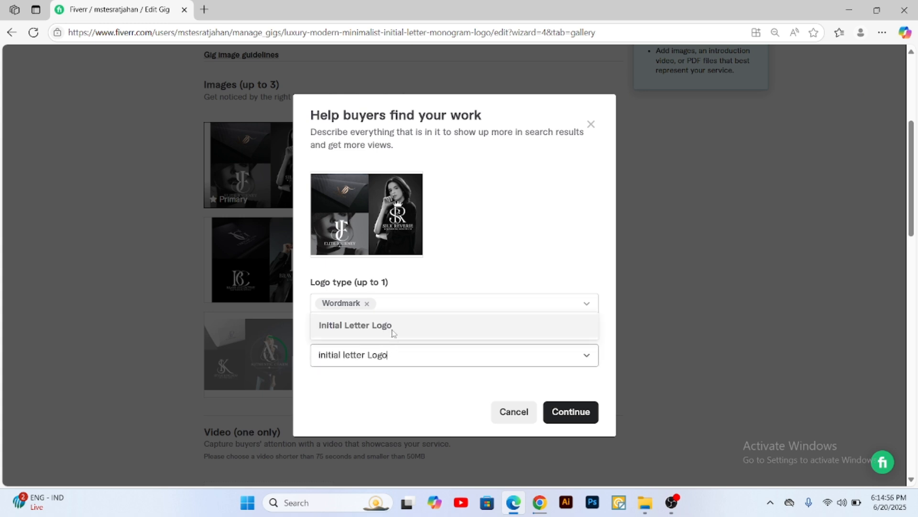
Step: Copy "monogram logo" from the keyword list in Chrome and add Monogram Logo as the primary image's second custom tag in Edge
click(537, 496)
click(538, 500)
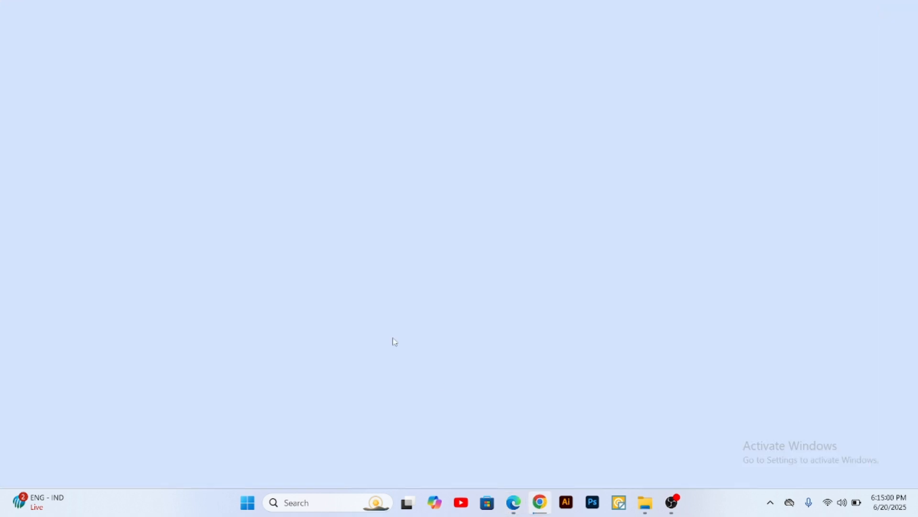
drag(363, 320, 262, 319)
key(ctrl+c)
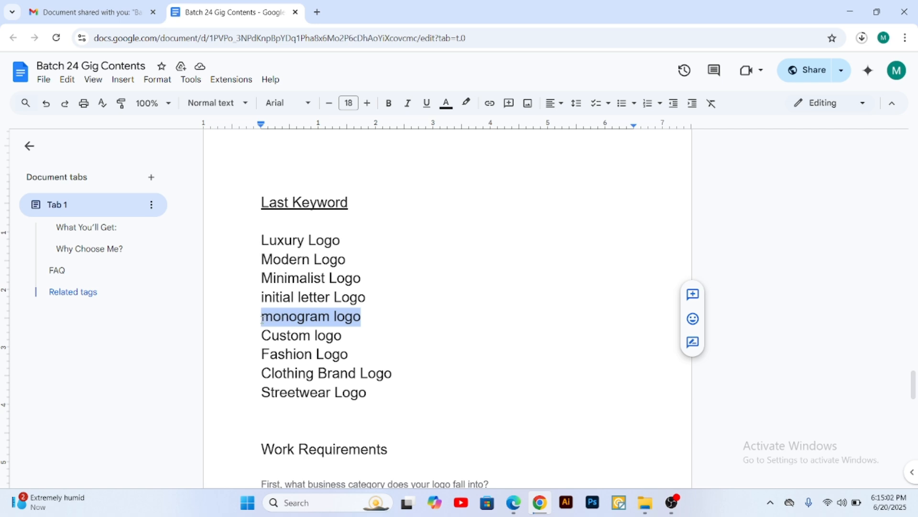
click(850, 12)
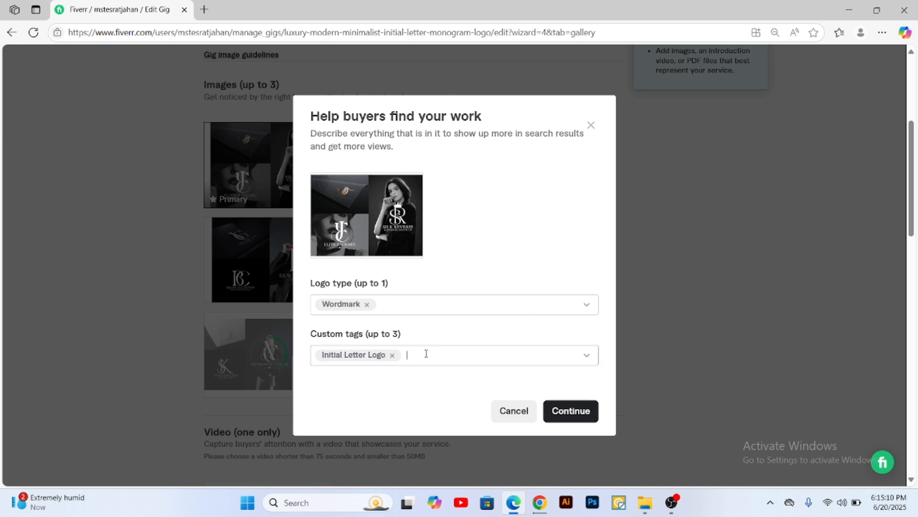
key(ctrl+v)
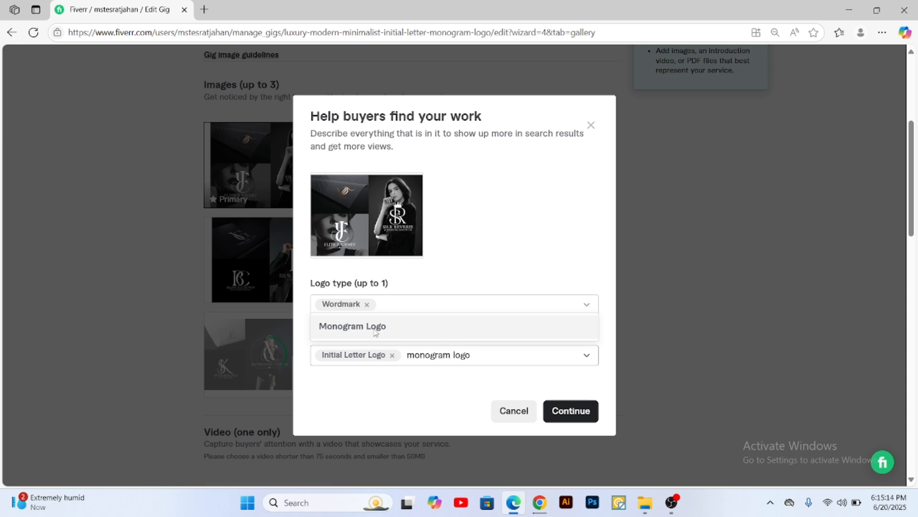
click(376, 331)
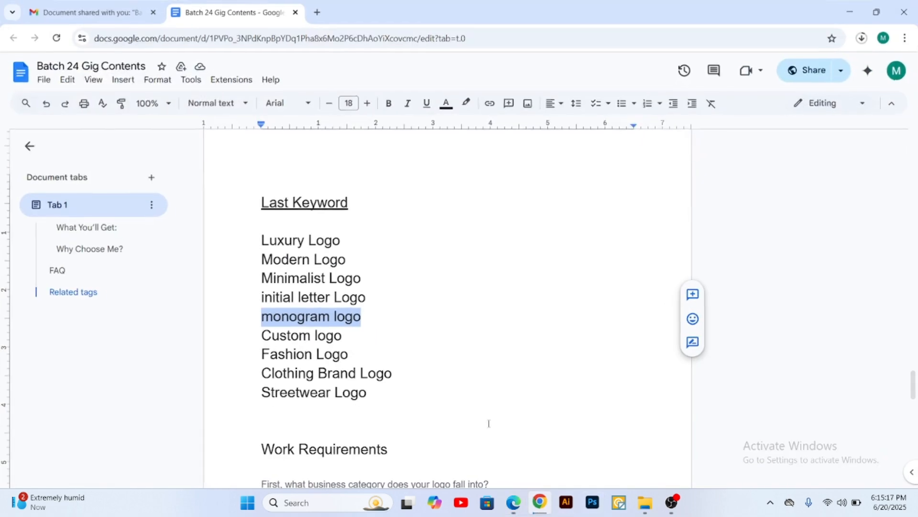
Step: Copy "Custom logo" from the keyword list in Chrome, add Custom Logo as the primary image's third custom tag in Edge, and save the tags
click(539, 503)
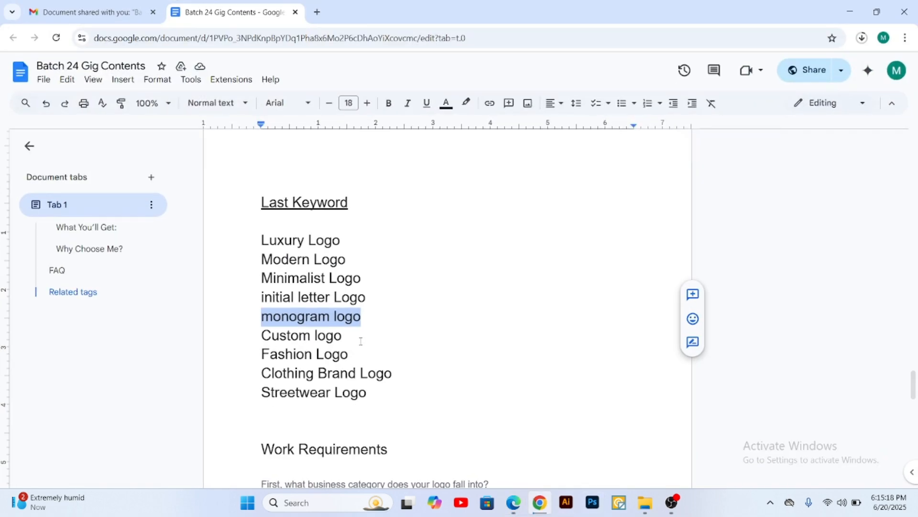
drag(343, 336, 261, 336)
key(ctrl+c)
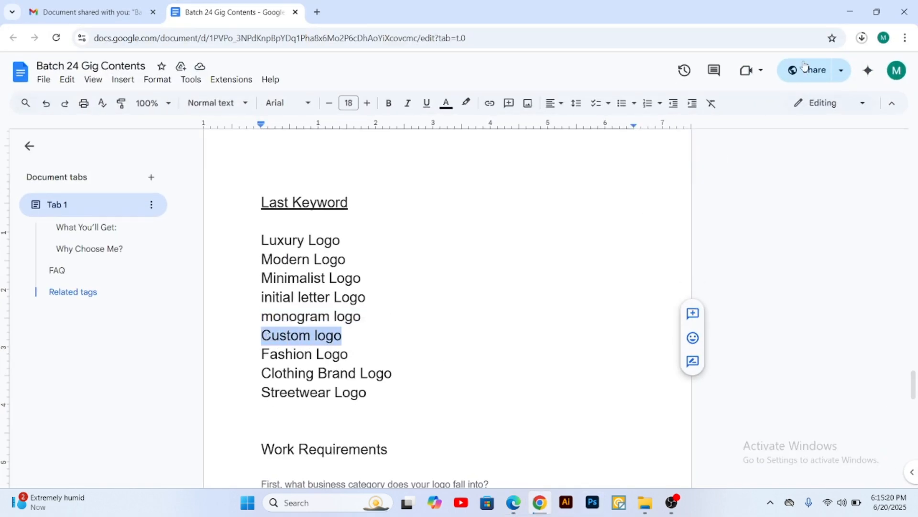
click(850, 11)
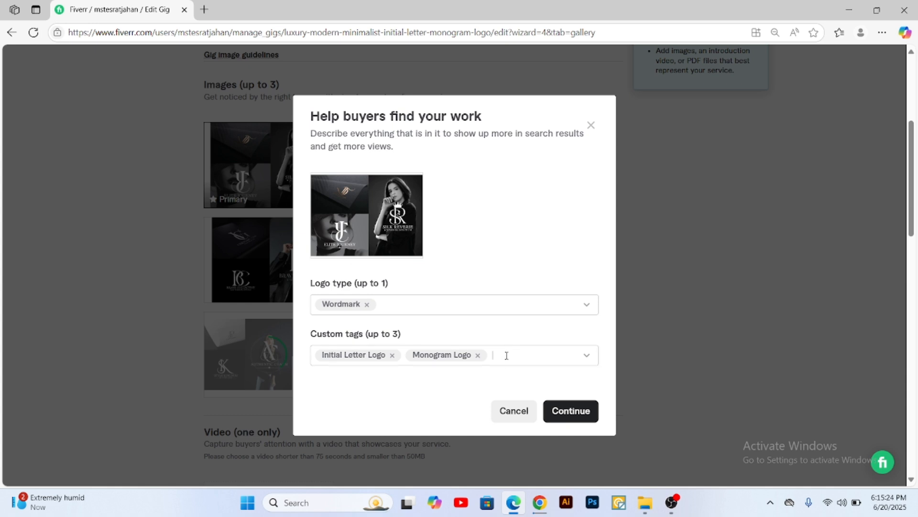
key(ctrl+v)
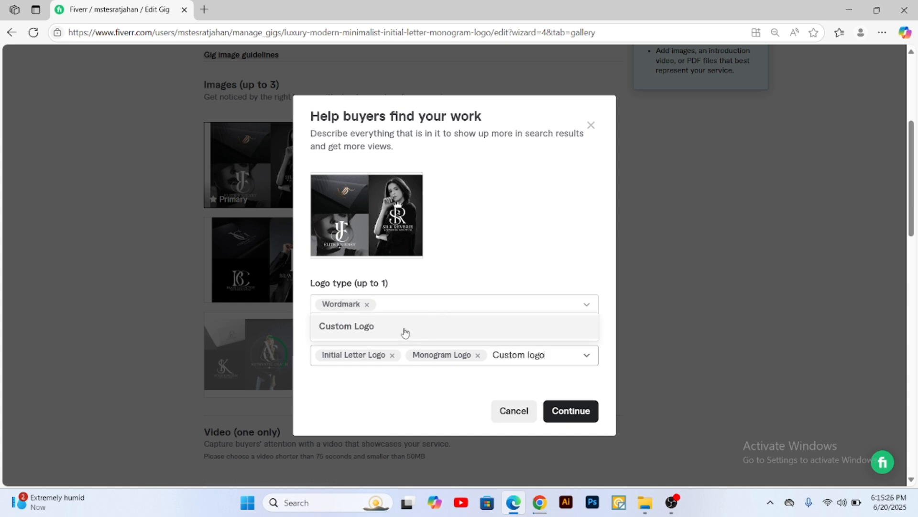
key(Return)
click(573, 413)
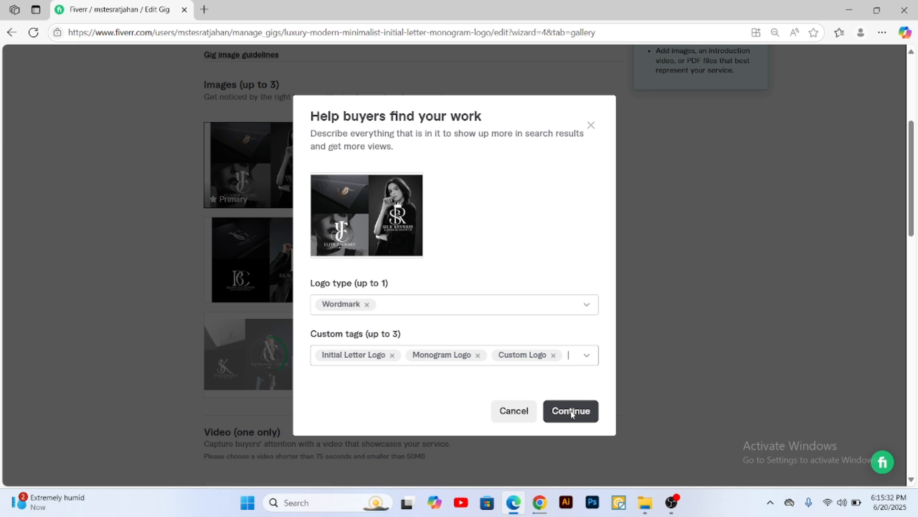
click(571, 411)
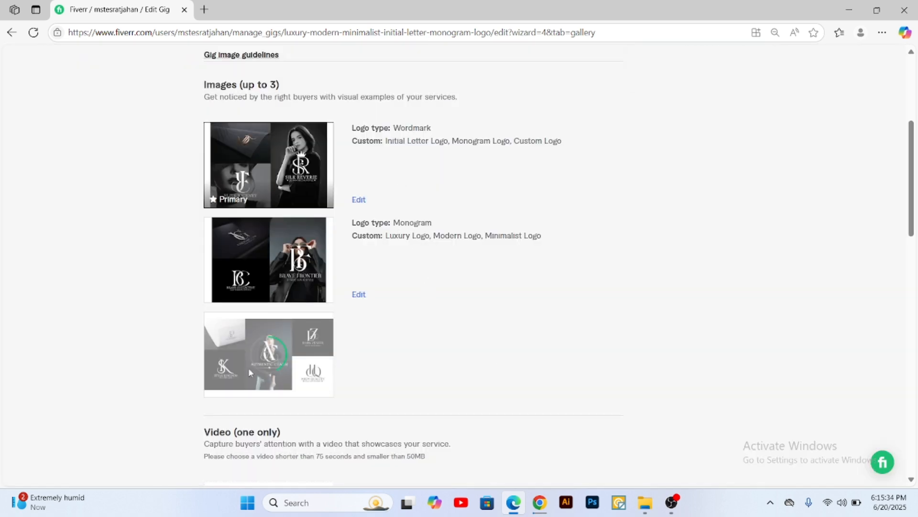
Step: Accept the declaration that the gallery materials are self-made and do not infringe on any third-party rights
scroll(253, 354, down, 1)
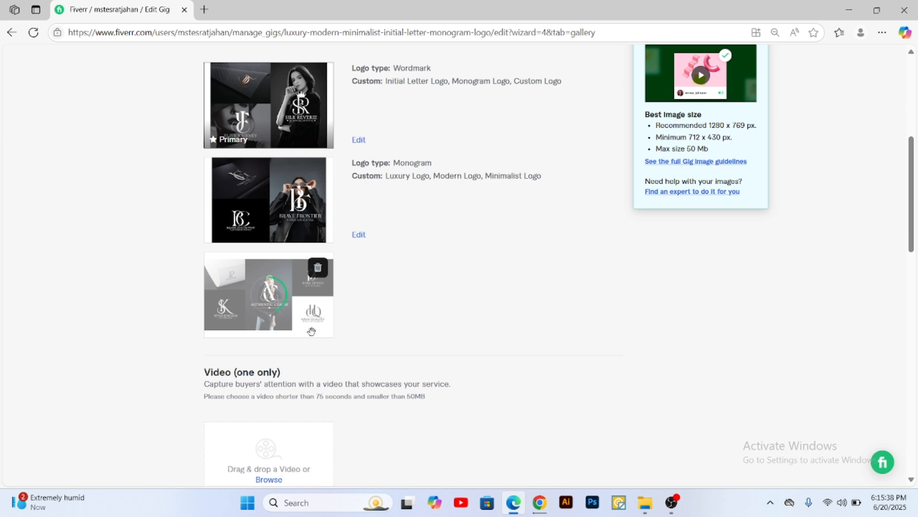
scroll(311, 332, down, 10)
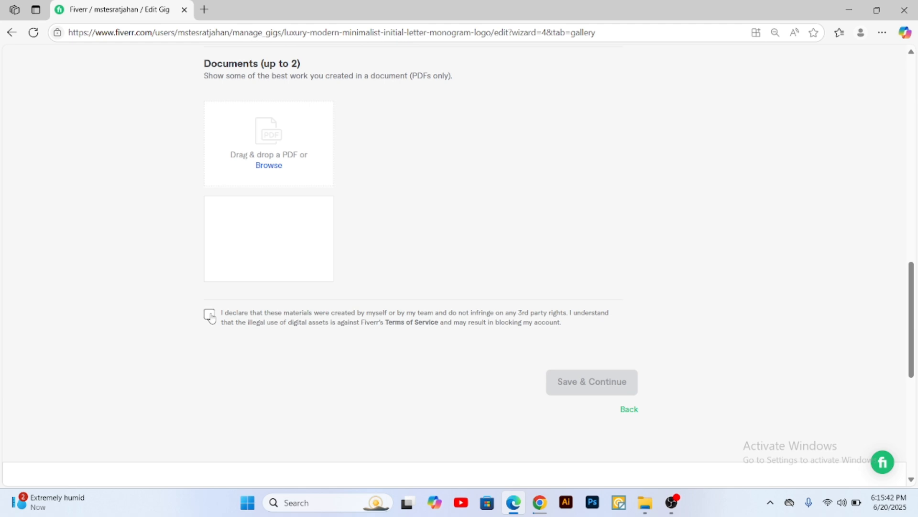
click(209, 314)
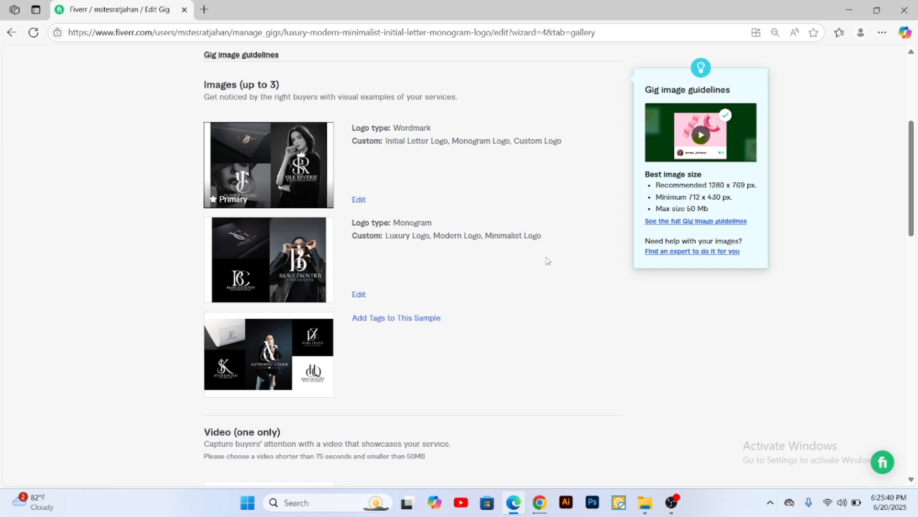
Step: Start adding tags to the third gallery image, the Authentic Charm sample, and set its logo type to Abstract
scroll(477, 269, down, 2)
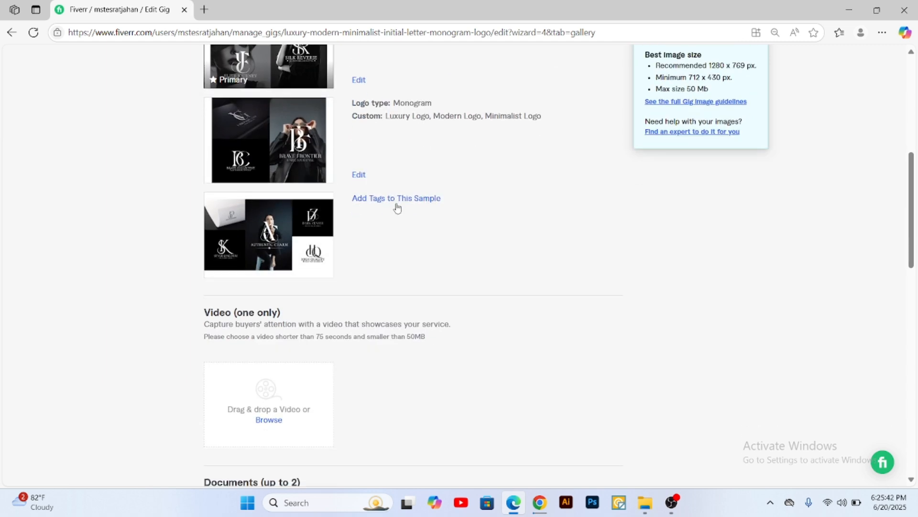
click(396, 205)
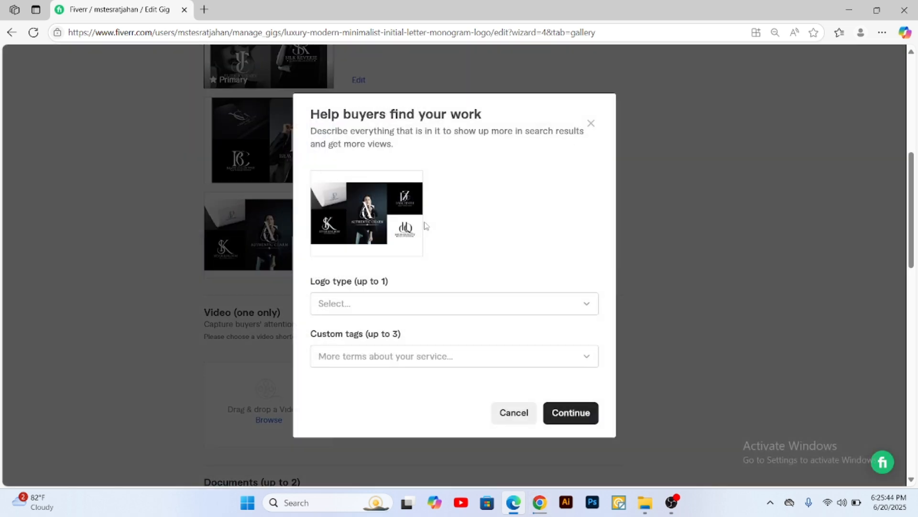
click(350, 304)
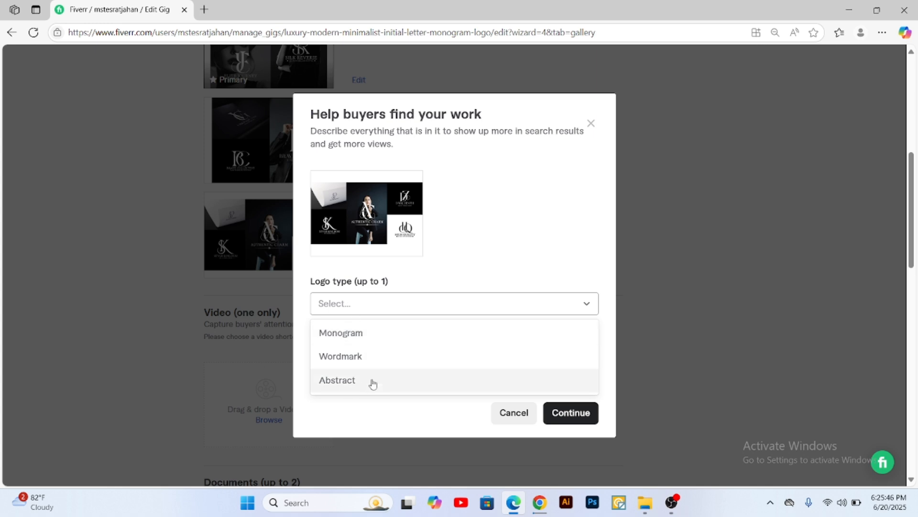
click(352, 381)
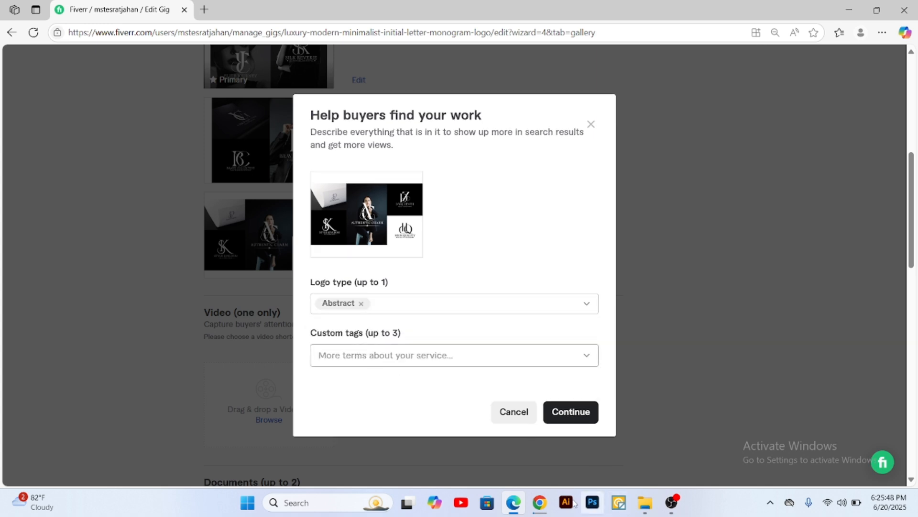
Step: Copy "Fashion Logo" from the keyword list in Chrome and add Fashion Logo as the third image's first custom tag in Edge
click(540, 502)
scroll(368, 268, down, 2)
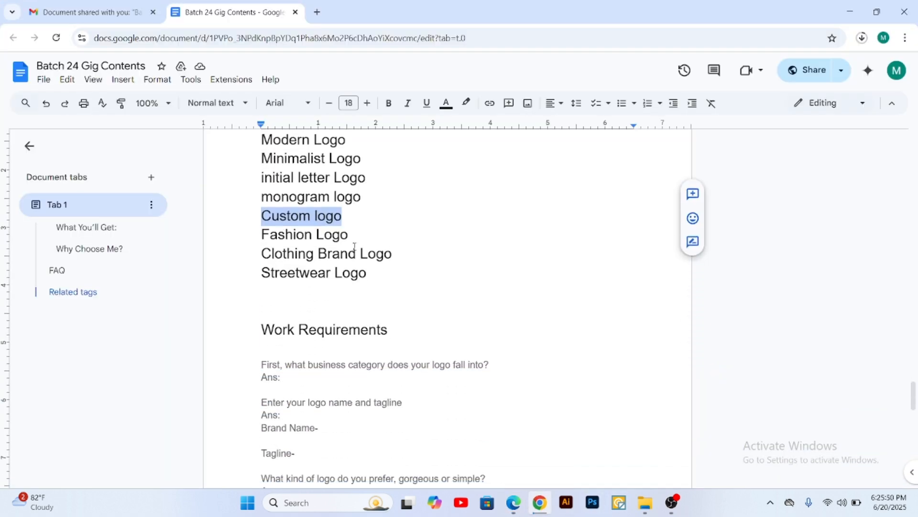
drag(349, 234, 261, 234)
key(ctrl+c)
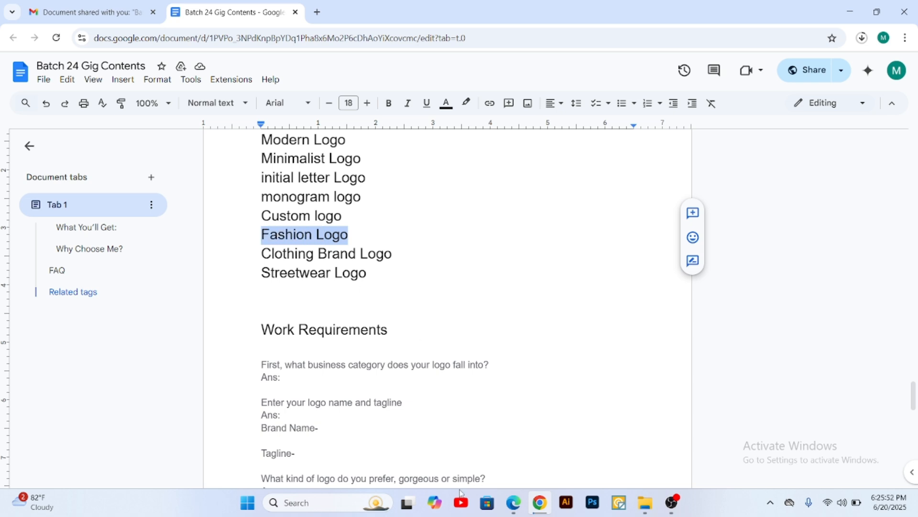
click(514, 502)
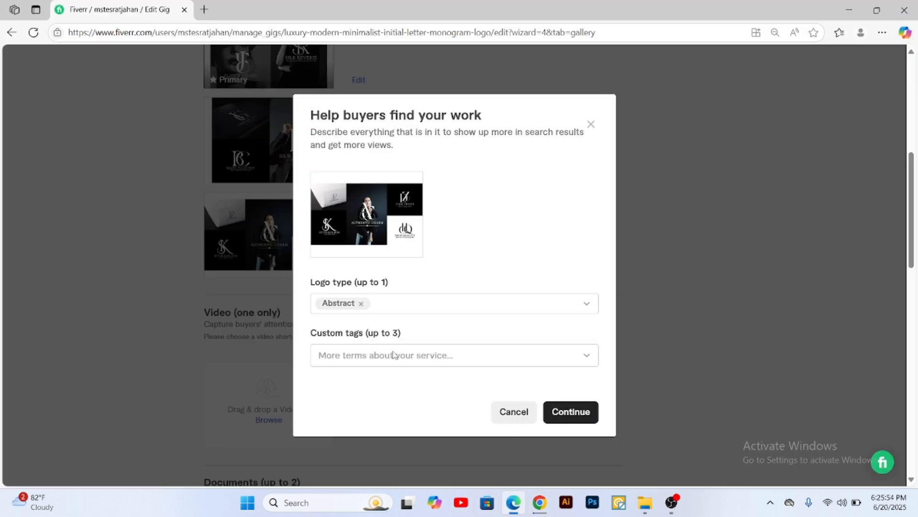
click(357, 356)
key(ctrl+v)
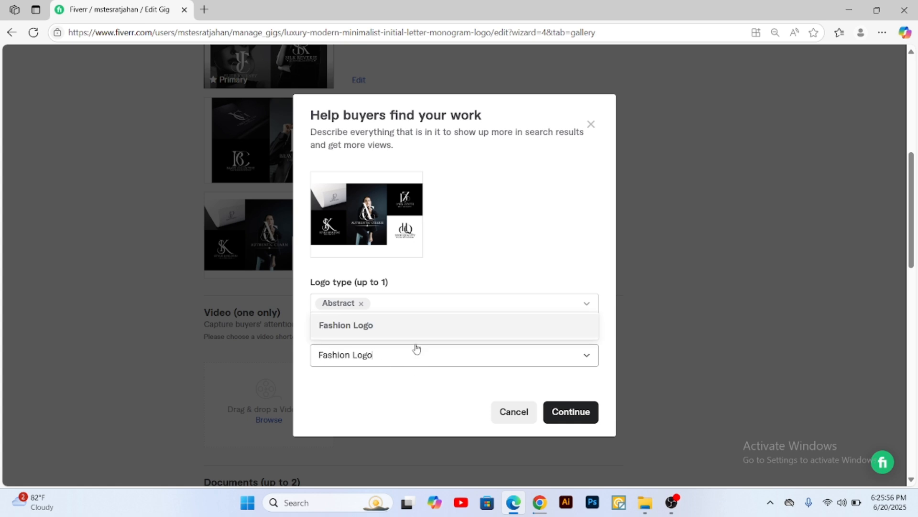
click(391, 329)
Step: Copy "Clothing Brand Logo" from the keyword list in Chrome and add it as the third image's second custom tag in Edge
click(540, 502)
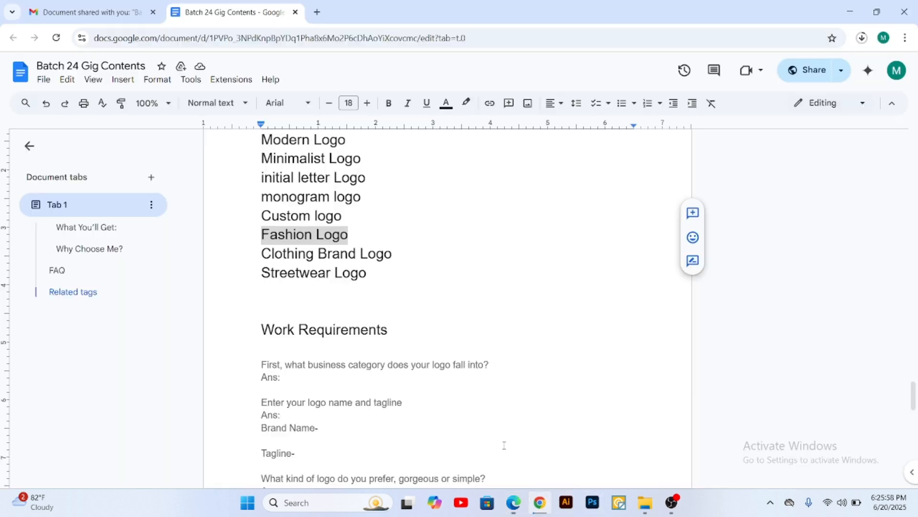
drag(391, 254, 266, 254)
key(ctrl+c)
click(514, 502)
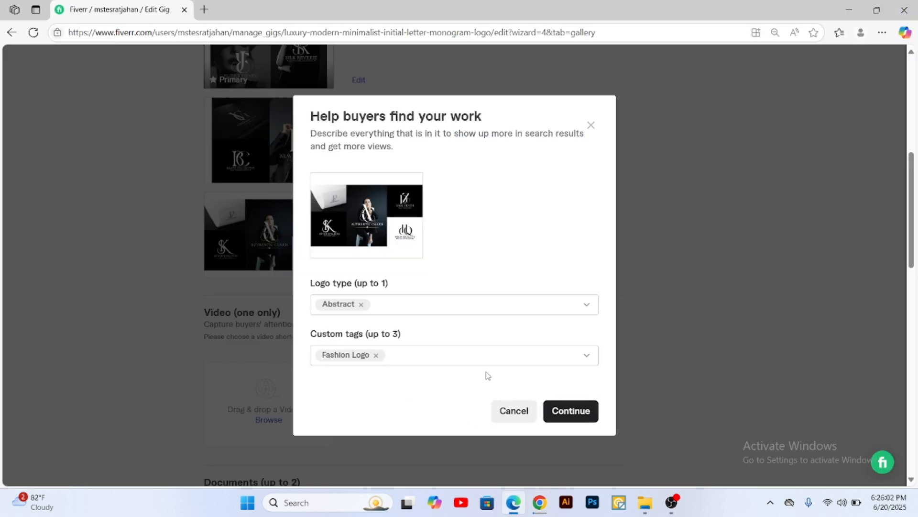
click(447, 360)
key(ctrl+v)
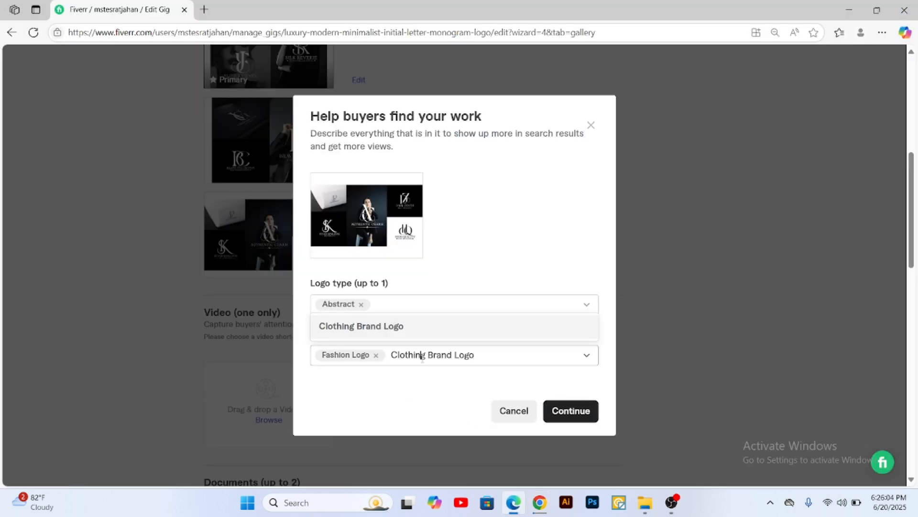
key(Return)
Step: Copy "Streetwear Logo" from the keyword list in Chrome, add it as the third image's last custom tag in Edge, and save the tags
click(540, 502)
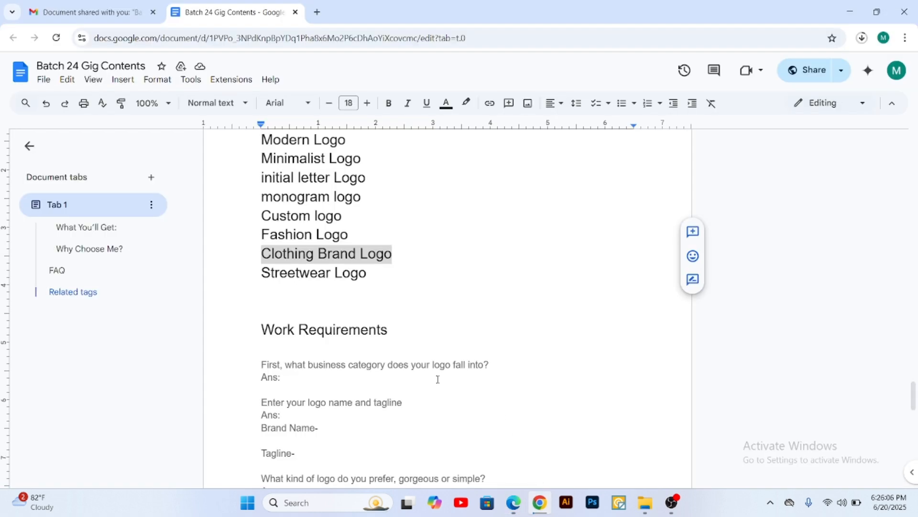
drag(367, 273, 261, 273)
key(ctrl+c)
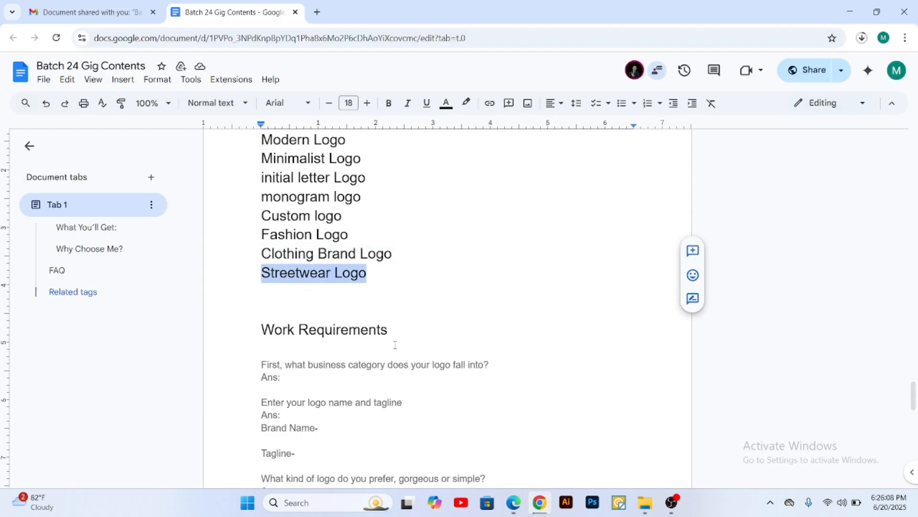
click(514, 502)
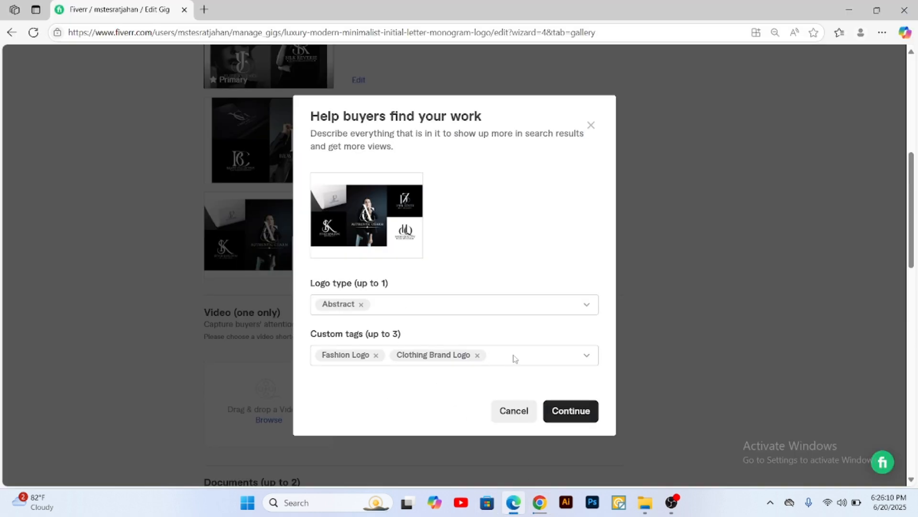
key(ctrl+v)
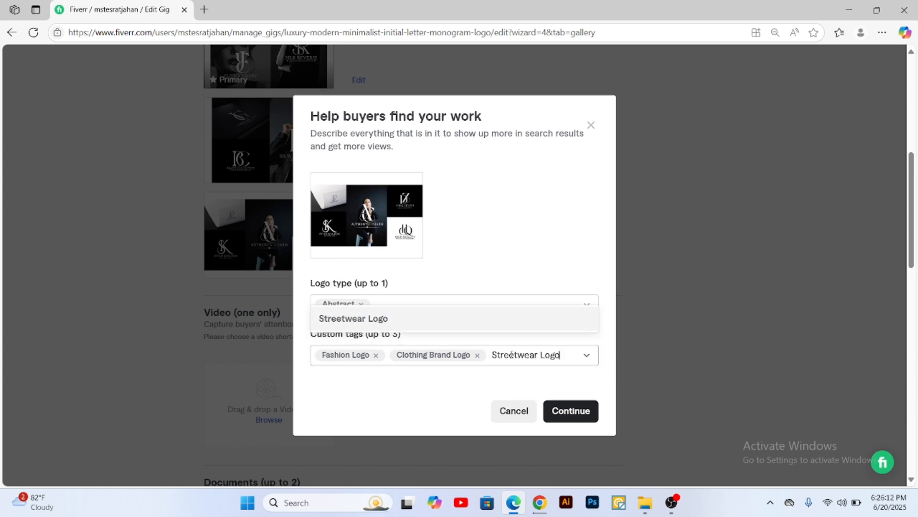
click(409, 318)
click(581, 411)
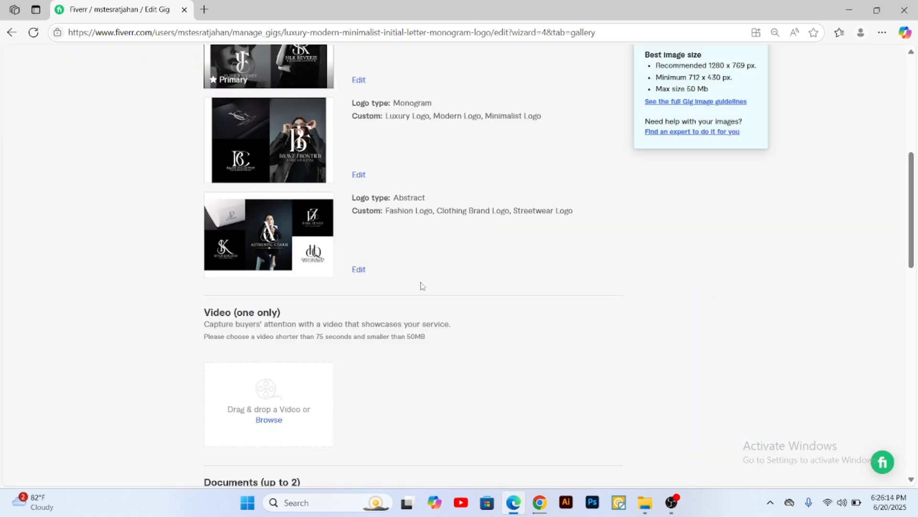
Step: Review the tags on the three gallery images, the video size limit, and the files available for the PDF document upload
scroll(422, 286, up, 4)
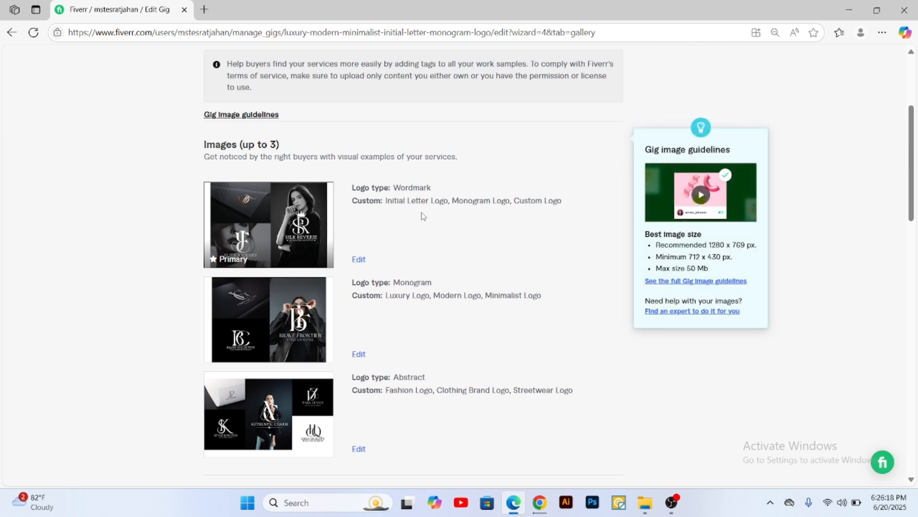
scroll(424, 215, down, 8)
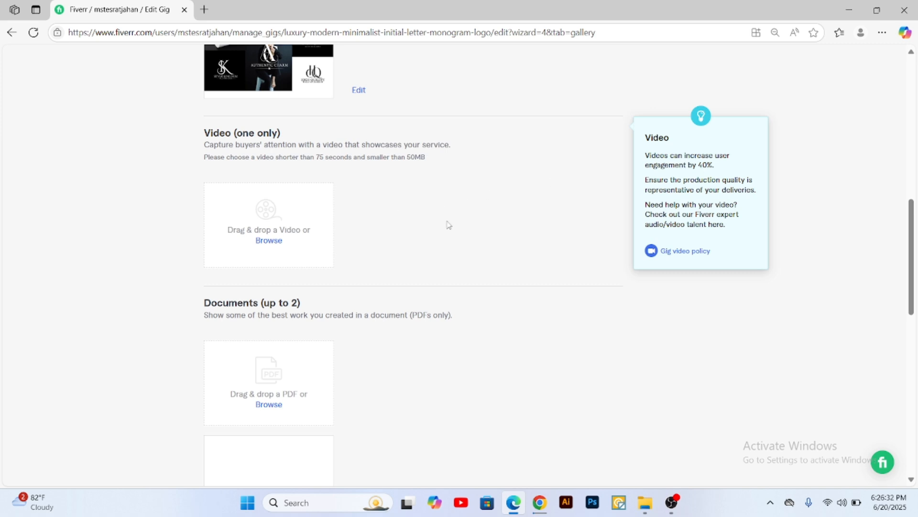
scroll(348, 231, up, 4)
scroll(281, 334, down, 4)
drag(407, 159, 425, 160)
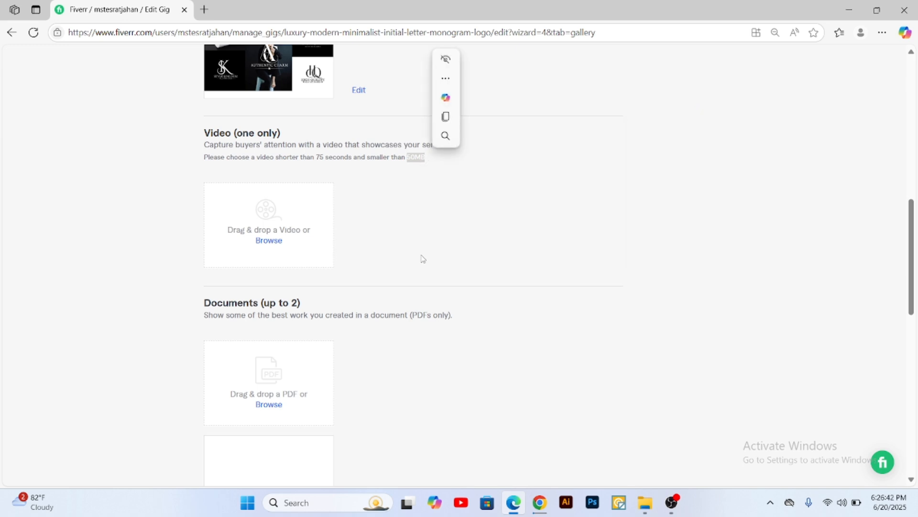
scroll(423, 259, down, 3)
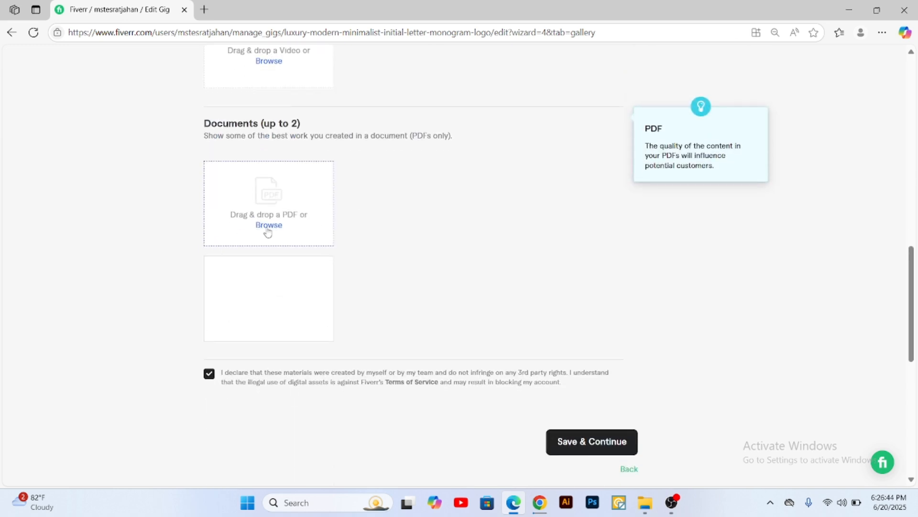
click(268, 233)
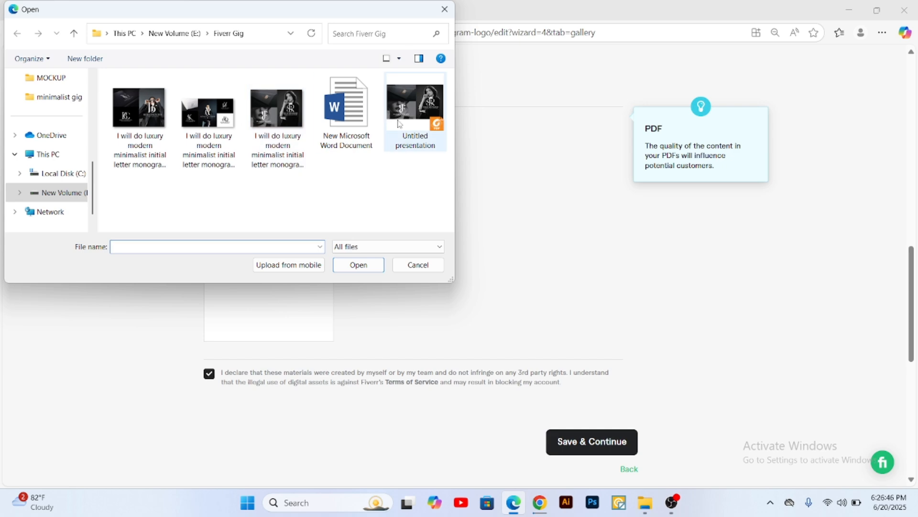
click(419, 264)
Step: Save the gallery without a video or PDF and continue to the Publish stage
scroll(449, 268, down, 2)
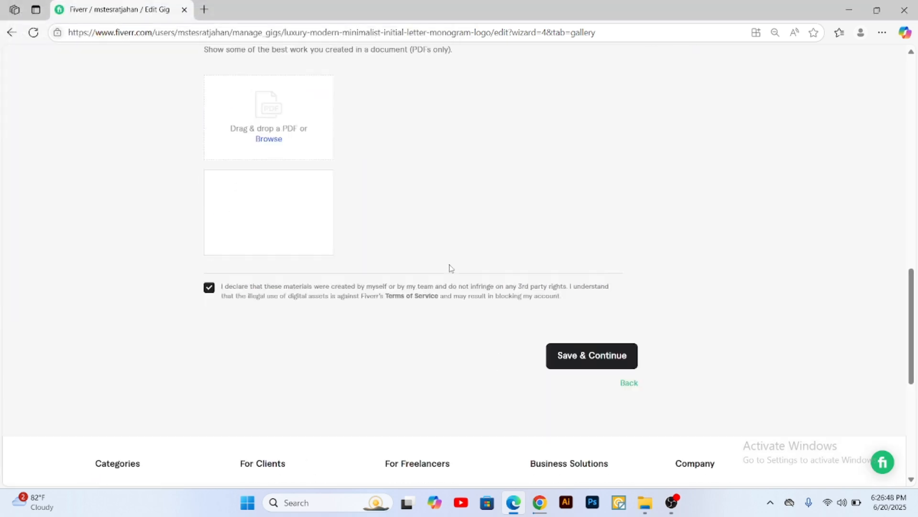
scroll(450, 268, up, 13)
scroll(490, 309, down, 9)
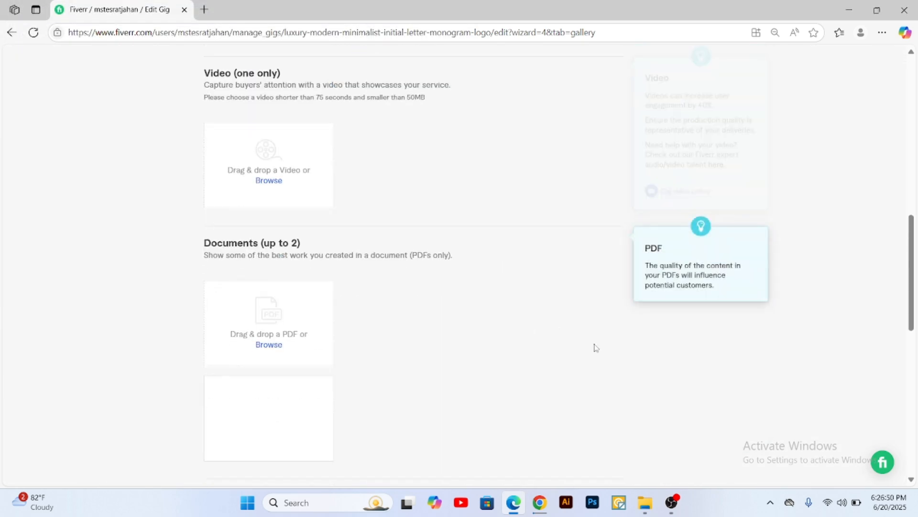
scroll(593, 348, down, 4)
click(591, 383)
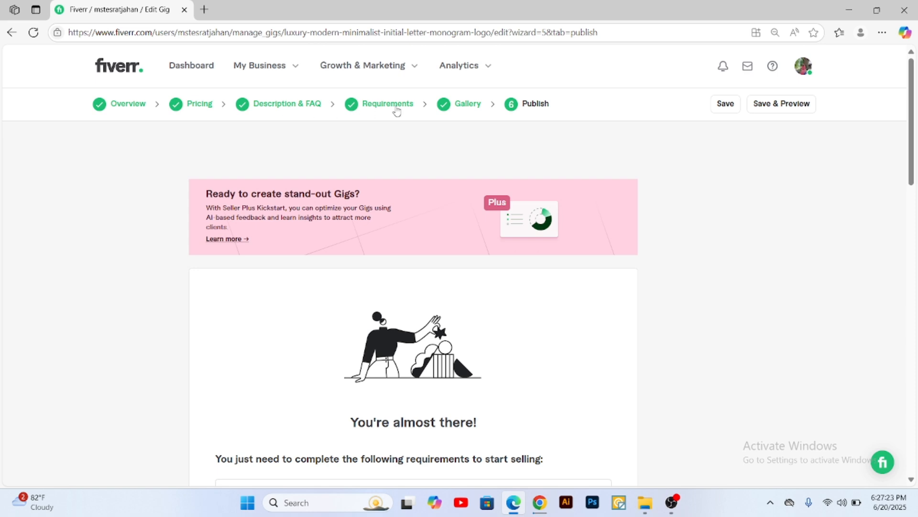
Step: Recheck the gig's Overview stage, including title, category and search tags, keeping Minimalist as the logo style
click(124, 107)
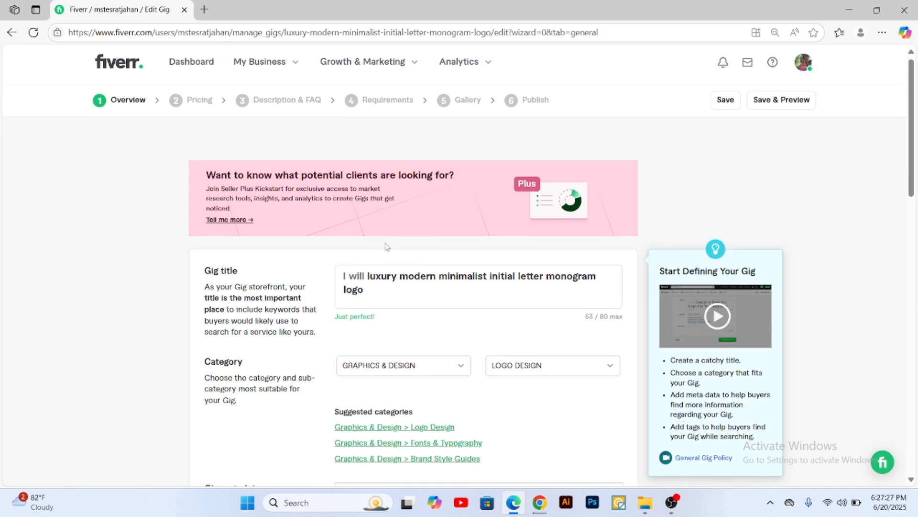
scroll(387, 198, down, 3)
scroll(319, 315, down, 4)
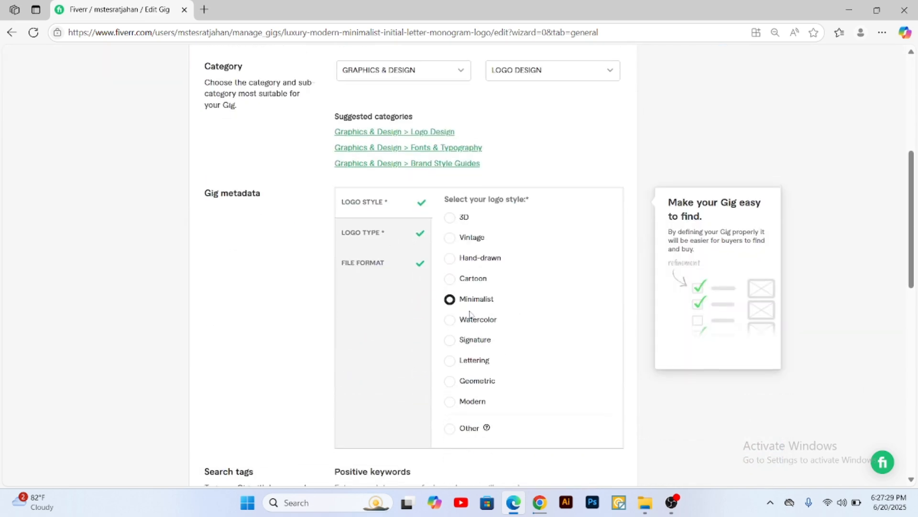
scroll(470, 315, down, 2)
click(450, 200)
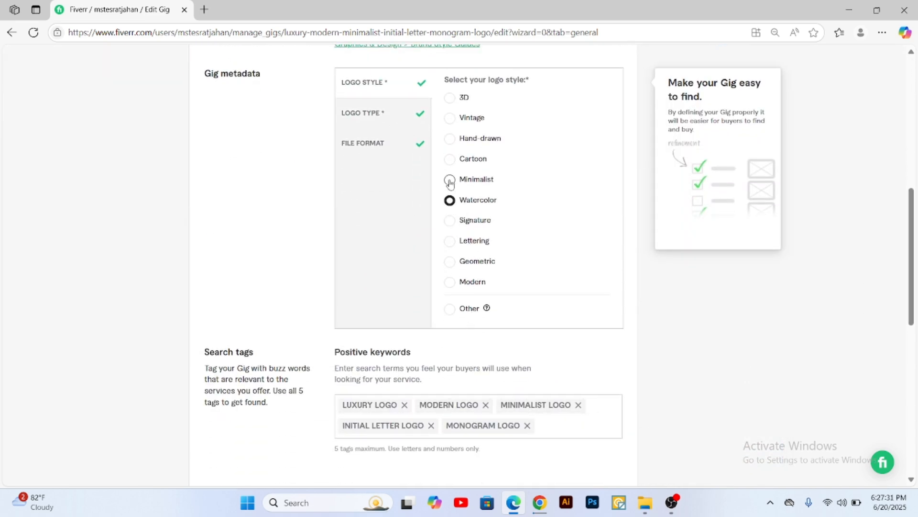
click(450, 179)
scroll(365, 305, down, 3)
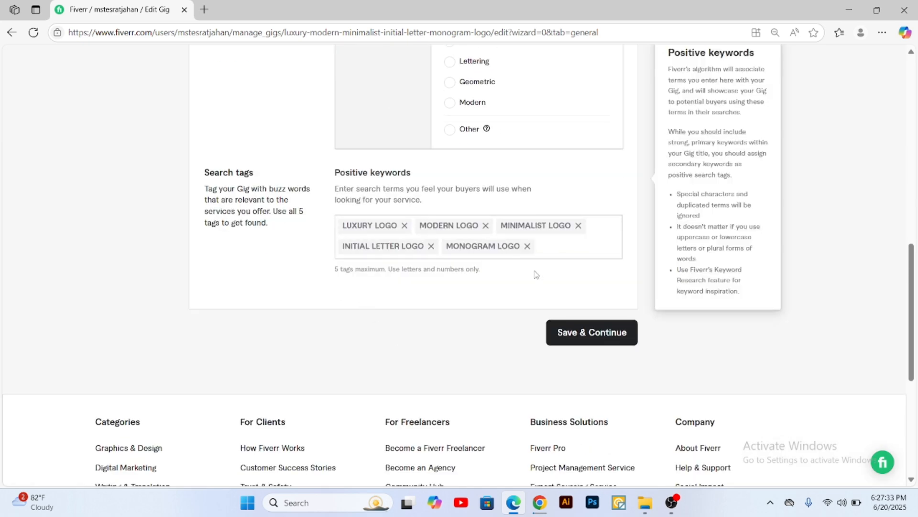
scroll(525, 246, up, 10)
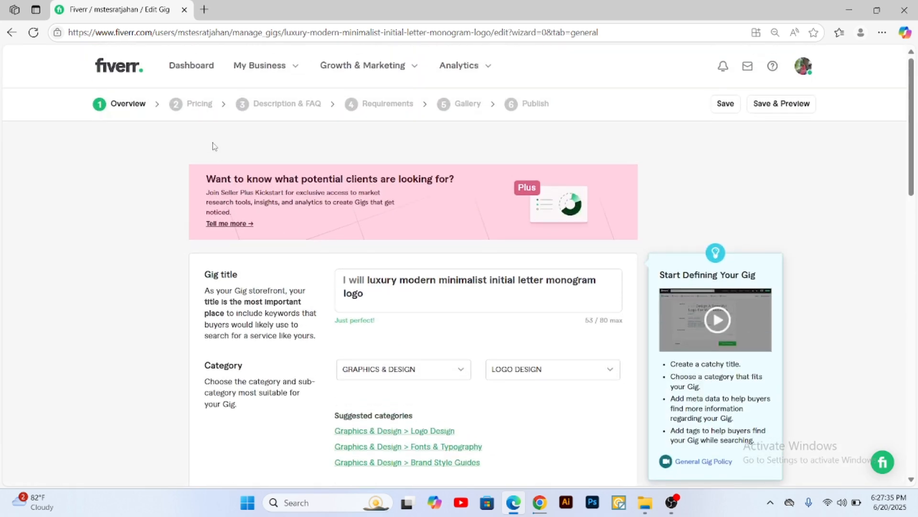
Step: Recheck the Basic, Standard and Premium packages in the gig's Pricing stage
click(191, 105)
scroll(352, 237, down, 3)
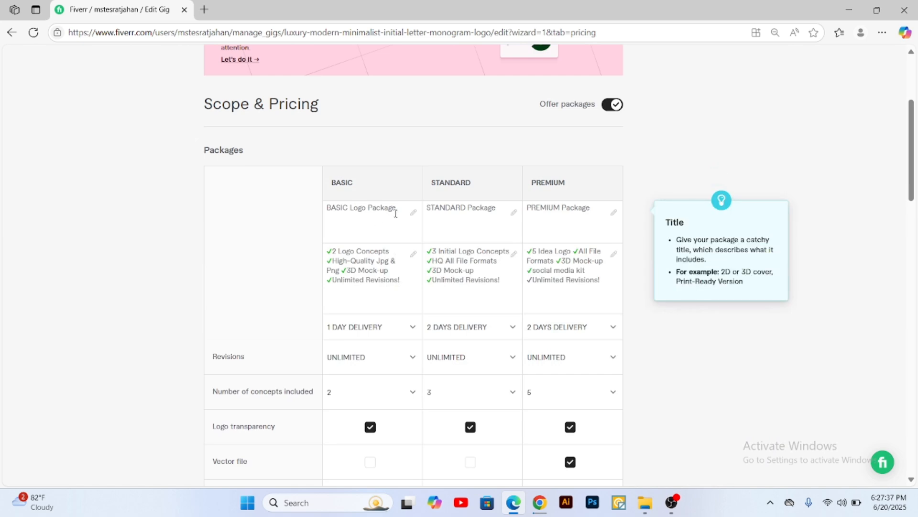
click(395, 213)
scroll(342, 266, down, 4)
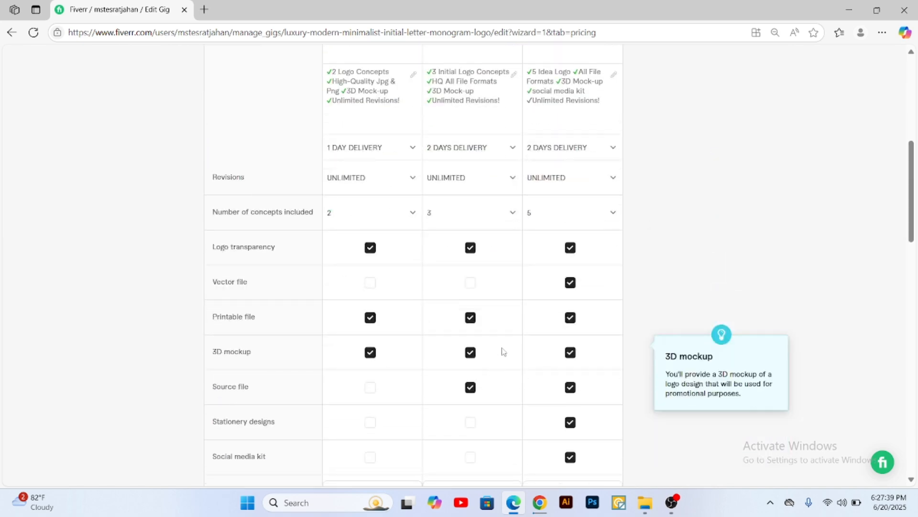
scroll(437, 275, up, 8)
Step: Recheck the gig's description, frequently asked questions and buyer requirements
click(294, 102)
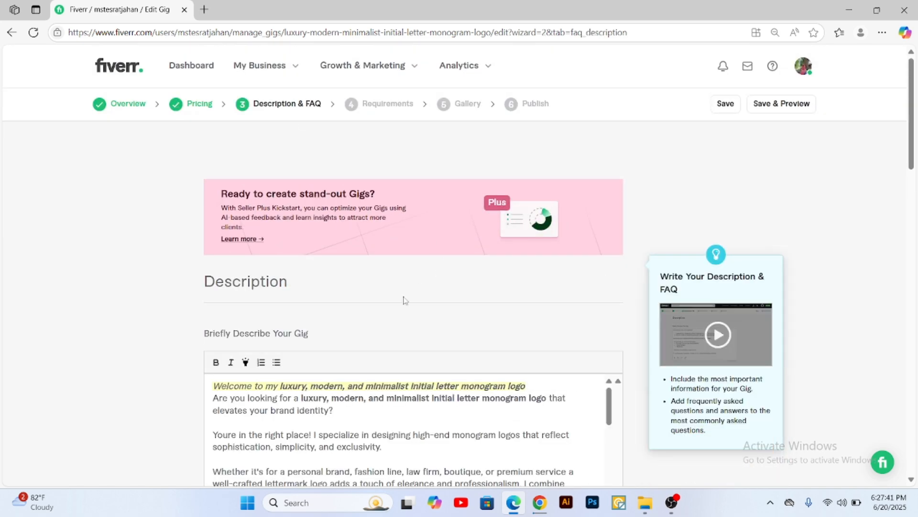
scroll(403, 299, down, 8)
scroll(436, 382, down, 6)
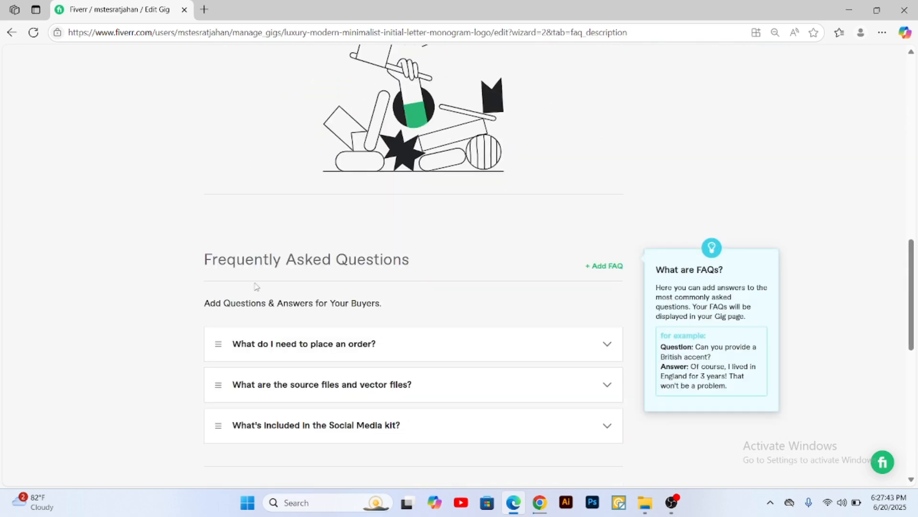
scroll(469, 354, up, 10)
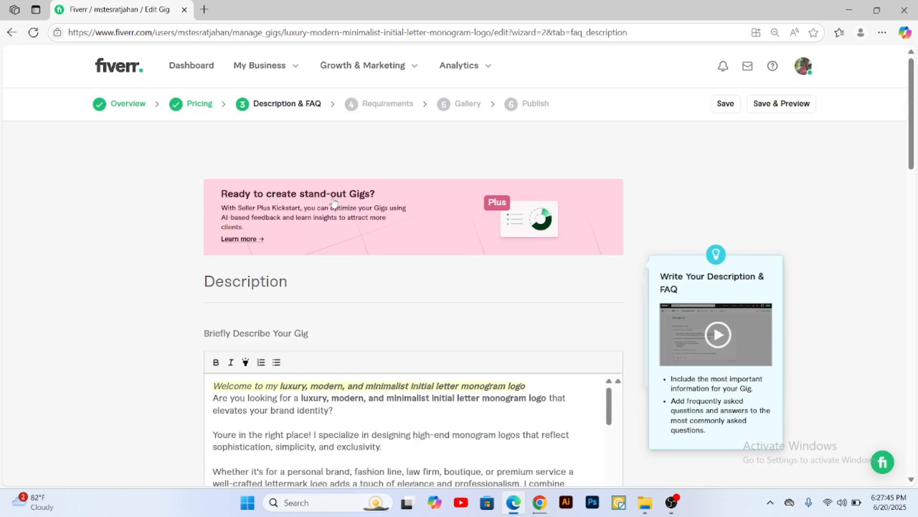
click(389, 105)
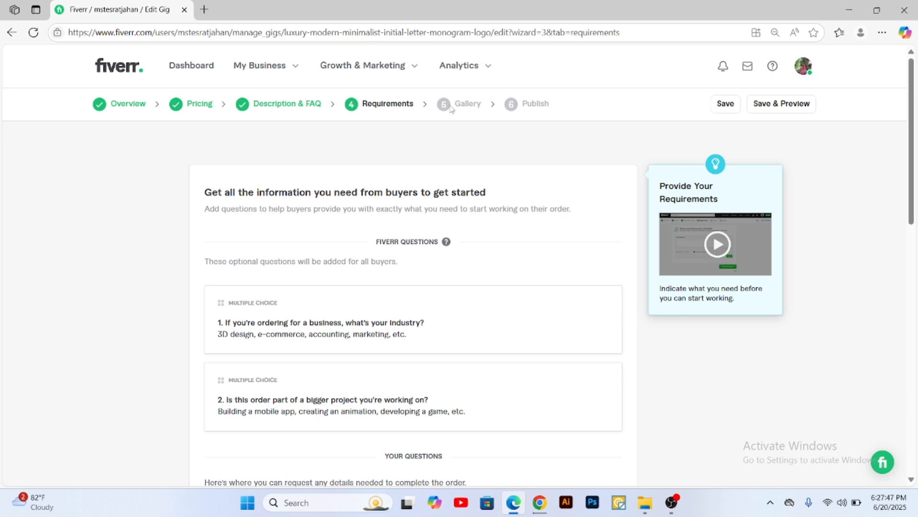
Step: Return to the Publish stage, answer No to being a U.S. person in the Form W-9 check, and save the answer
click(529, 105)
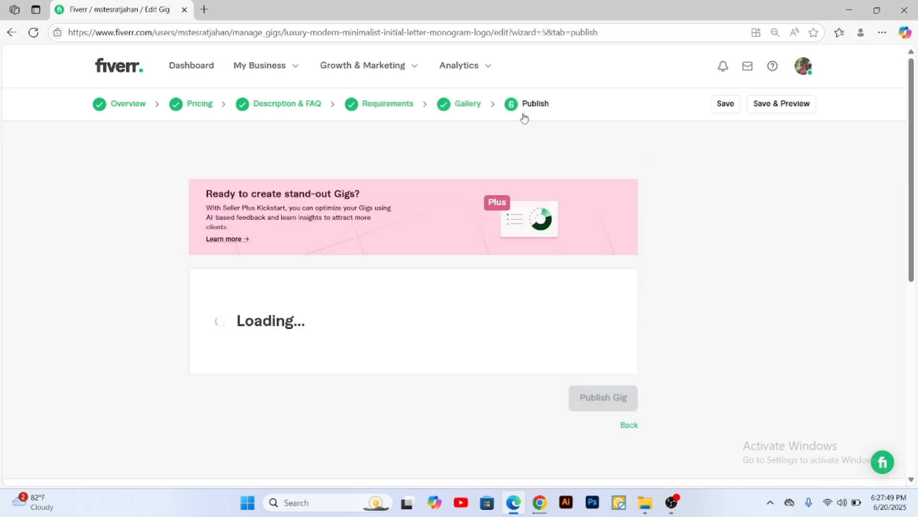
scroll(449, 203, down, 3)
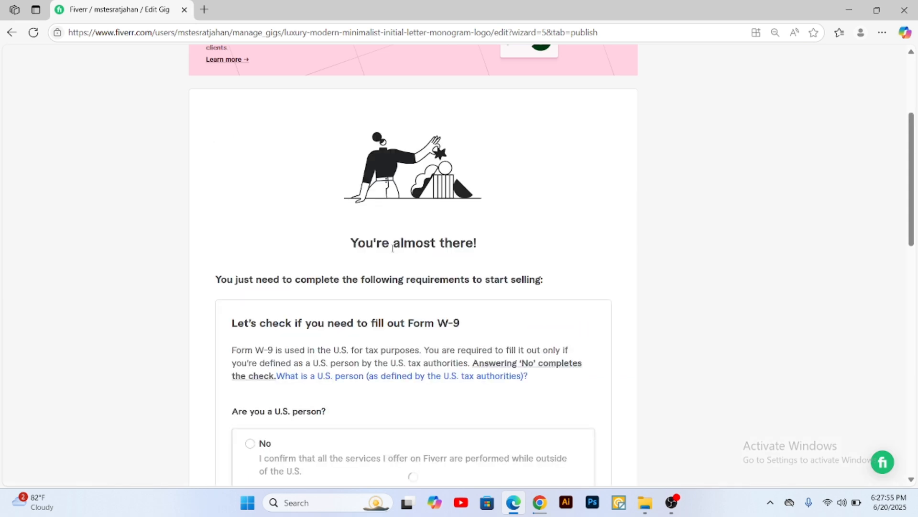
scroll(393, 247, down, 5)
click(250, 145)
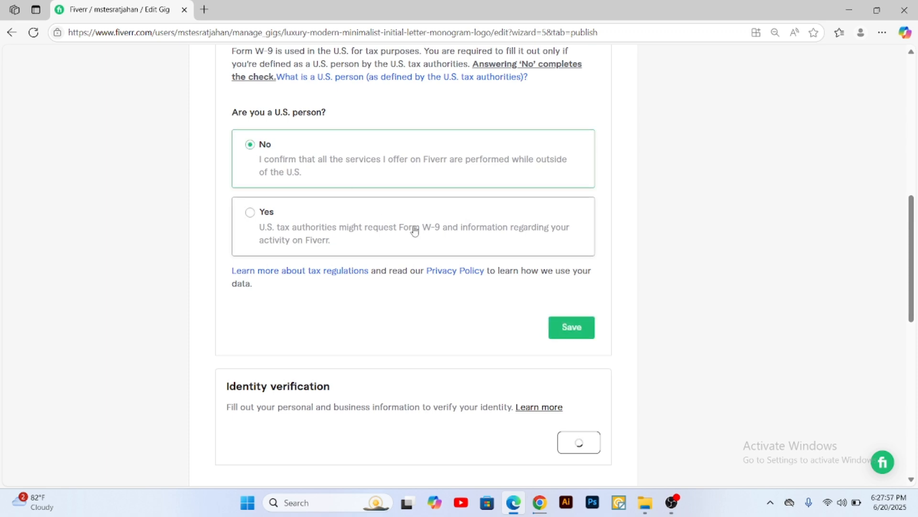
scroll(570, 271, down, 3)
click(576, 270)
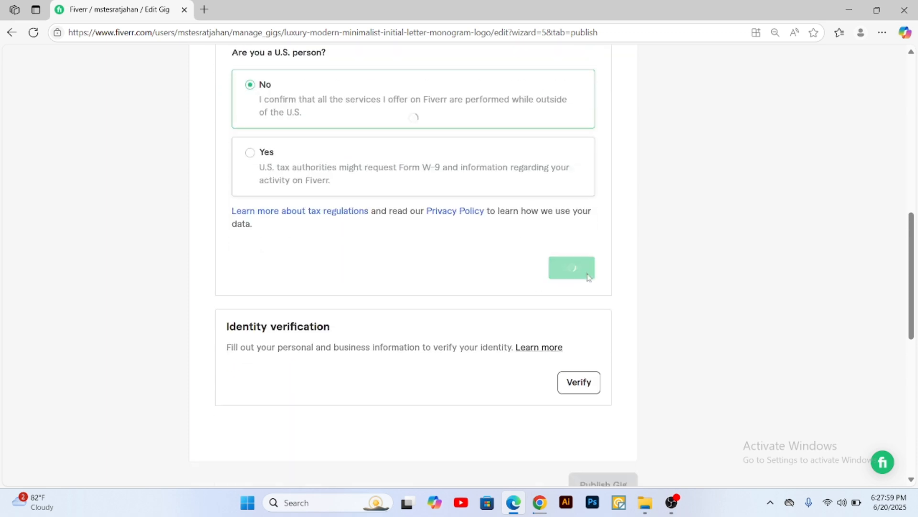
Step: Review the U.S. person answer and the Identity verification requirement in the gig's Publish stage, and open the identity verification
scroll(468, 255, up, 1)
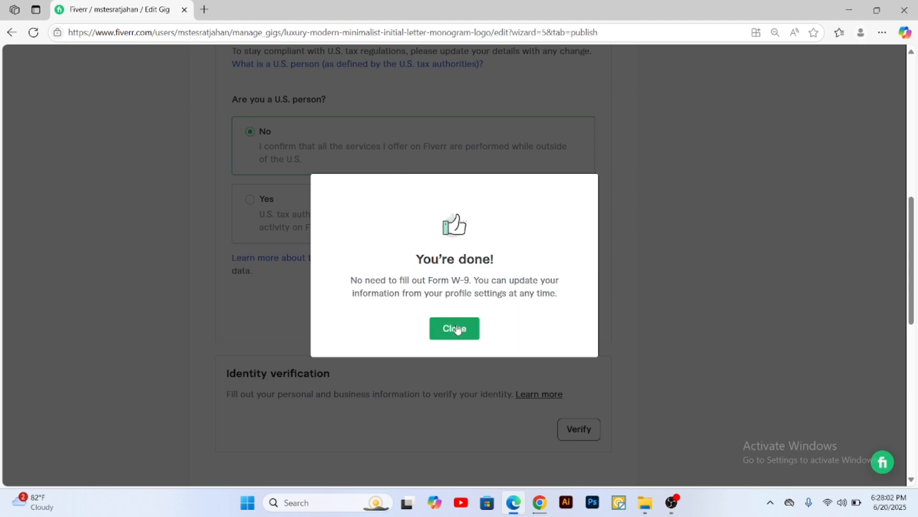
click(453, 328)
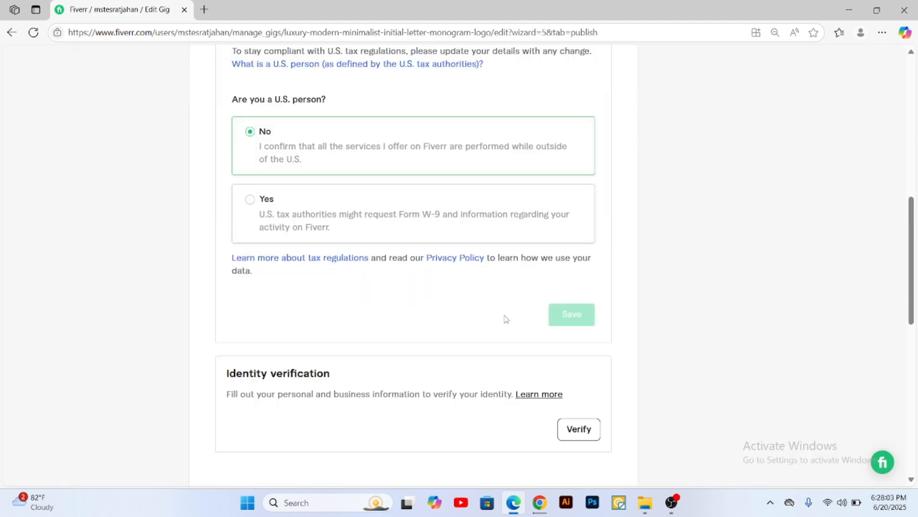
scroll(507, 318, up, 8)
scroll(469, 283, down, 10)
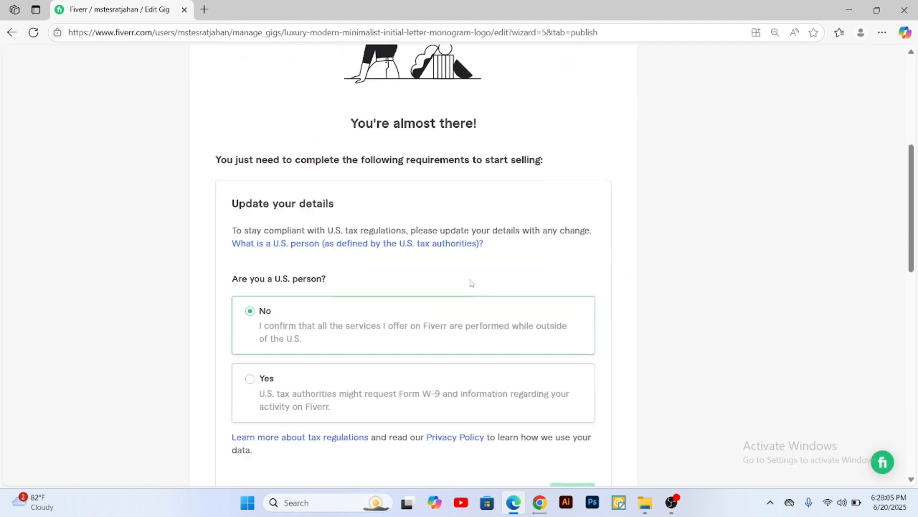
scroll(477, 287, down, 1)
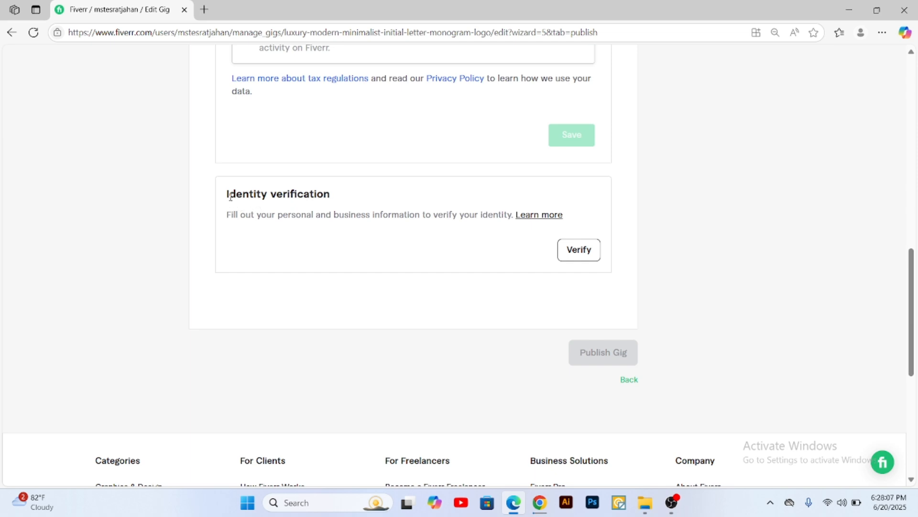
mouse_move(228, 197)
mouse_down()
mouse_move(331, 200)
mouse_move(226, 195)
mouse_up()
click(332, 200)
scroll(476, 267, up, 10)
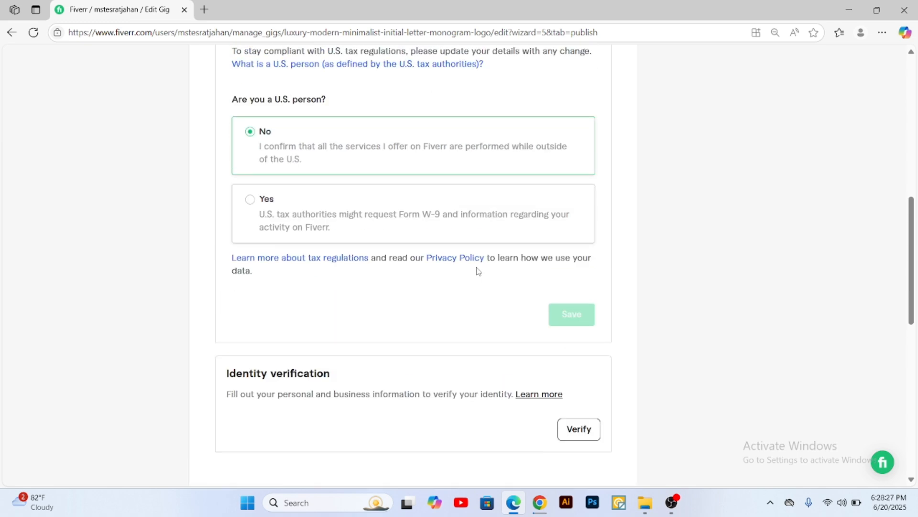
scroll(479, 272, up, 5)
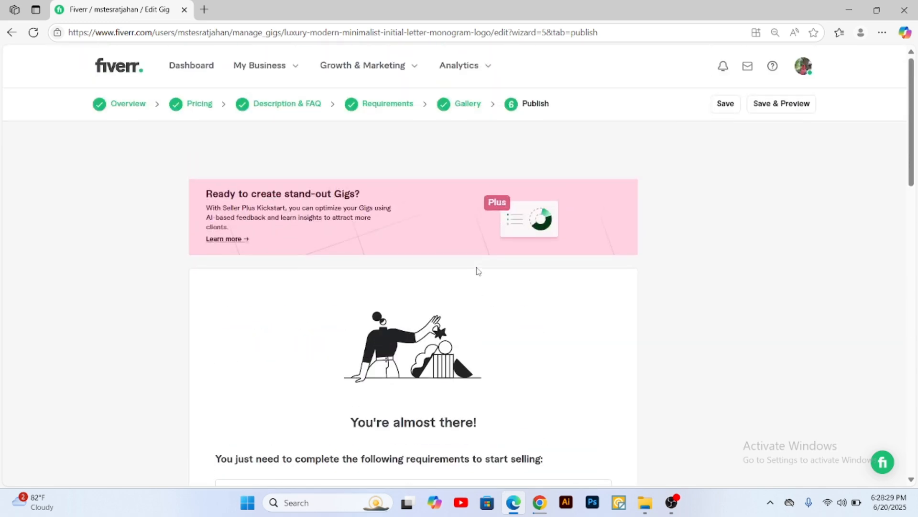
scroll(479, 271, down, 9)
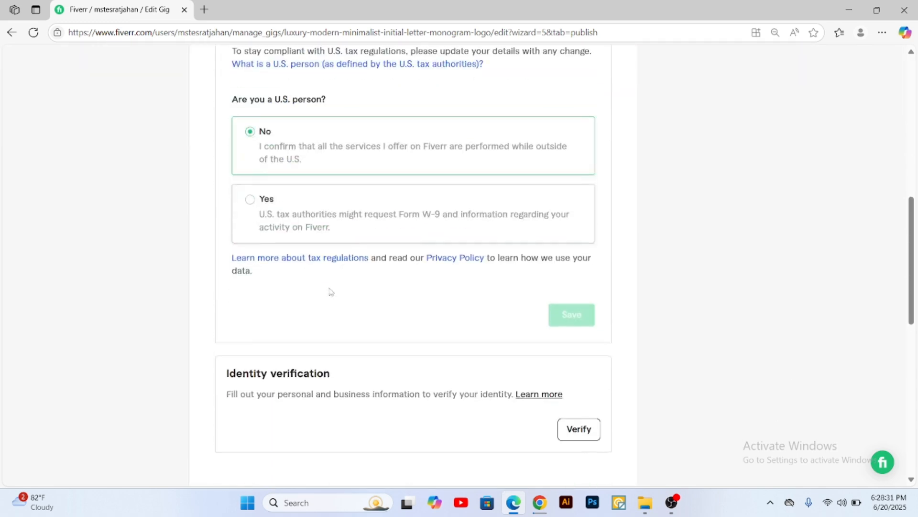
scroll(576, 426, down, 3)
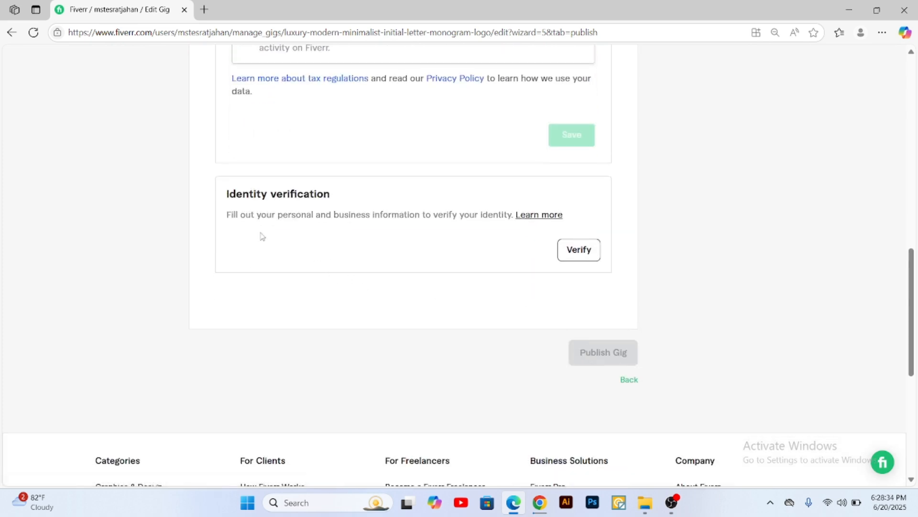
click(580, 253)
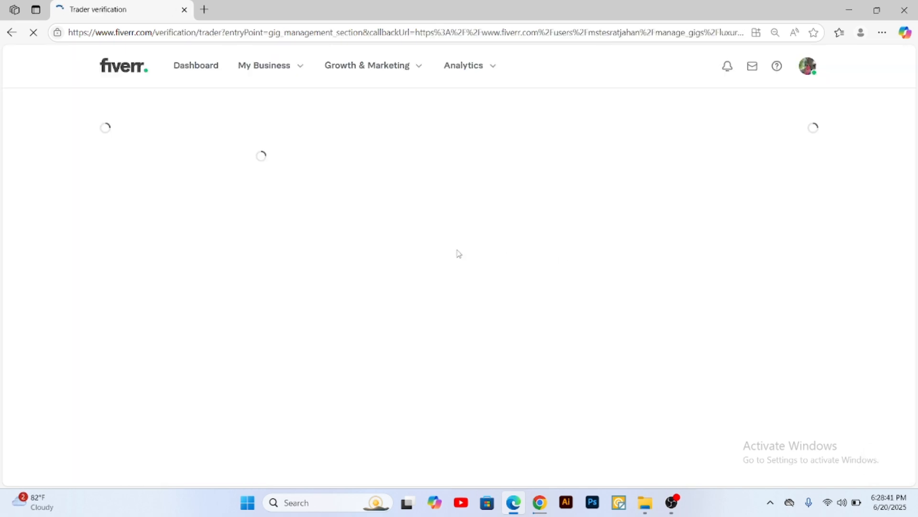
Step: Return to the Gigs list and open the draft luxury modern minimalist initial letter monogram logo gig for editing
click(285, 71)
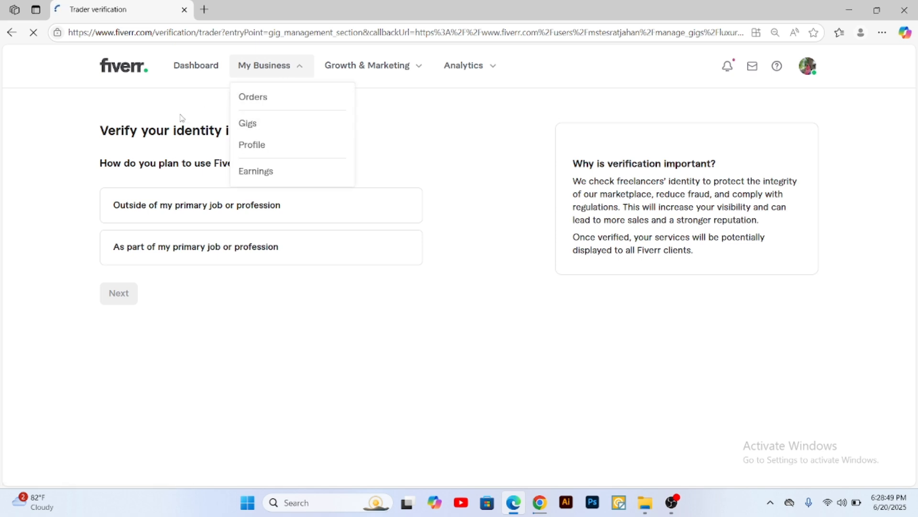
click(272, 125)
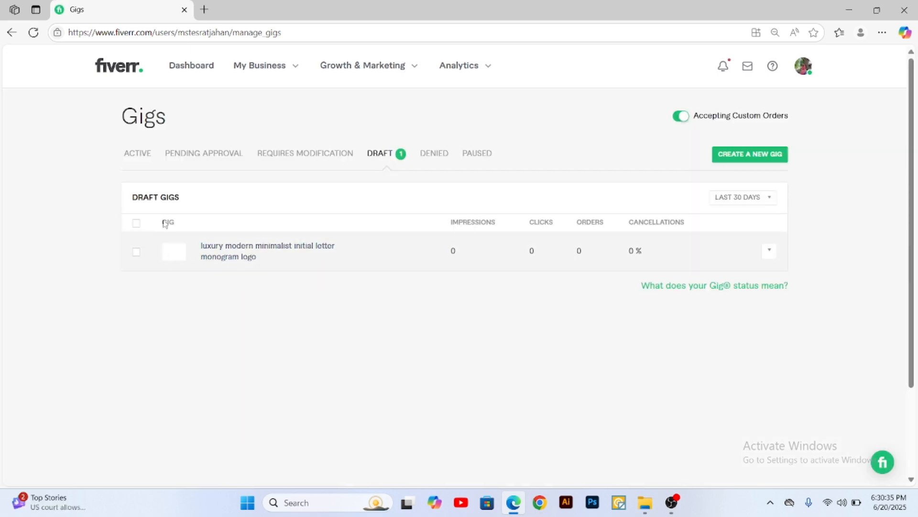
click(769, 251)
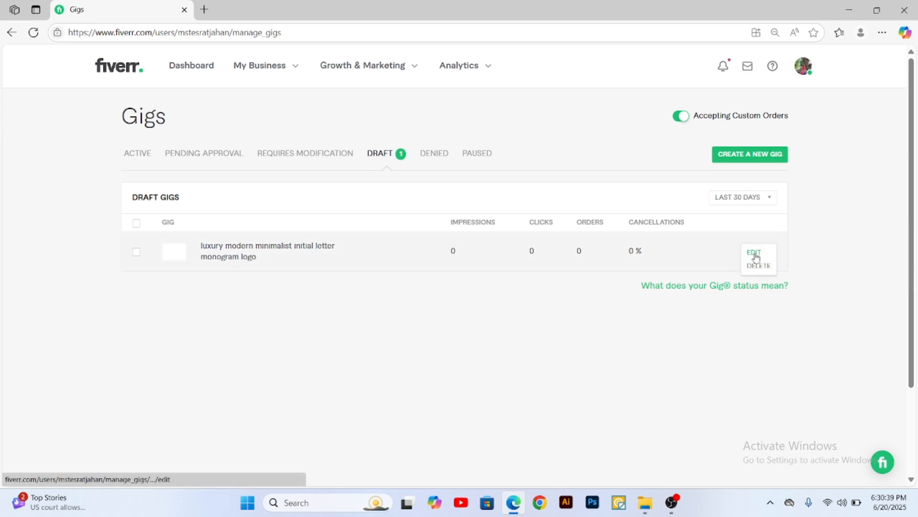
click(754, 253)
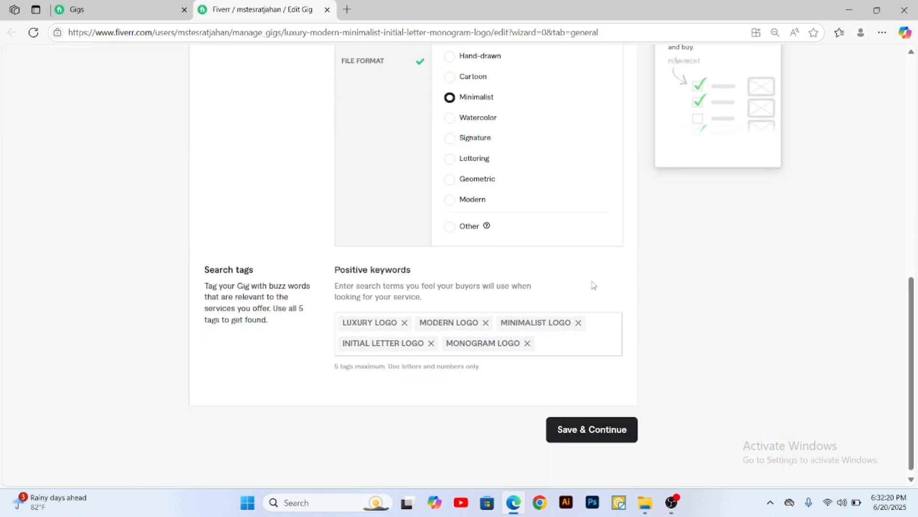
Step: Save the gig's Overview, Pricing, Description & FAQ and Requirements stages in turn to reach the Gallery stage
click(592, 424)
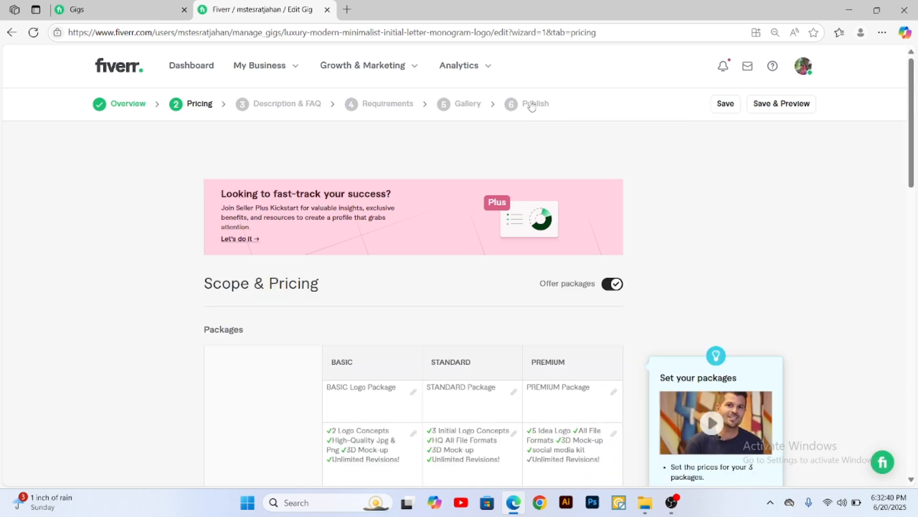
double_click(535, 105)
double_click(530, 104)
click(662, 199)
scroll(595, 293, down, 20)
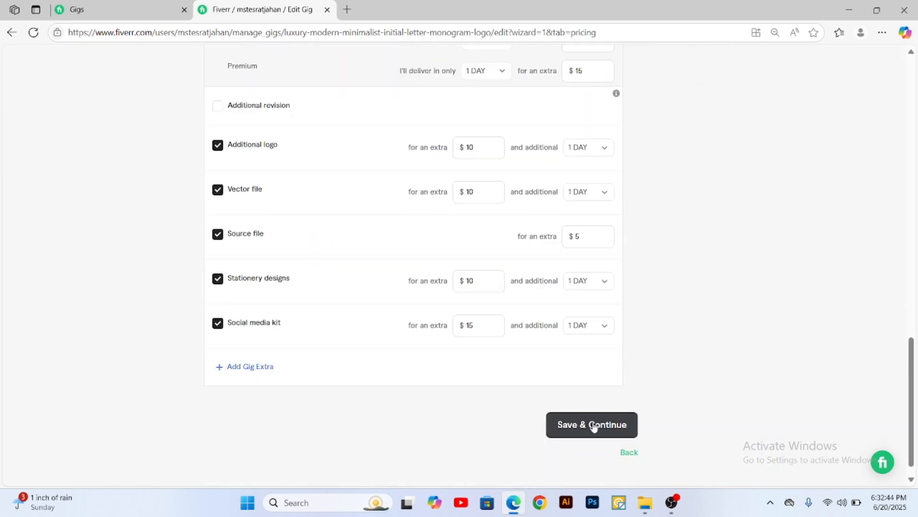
click(594, 425)
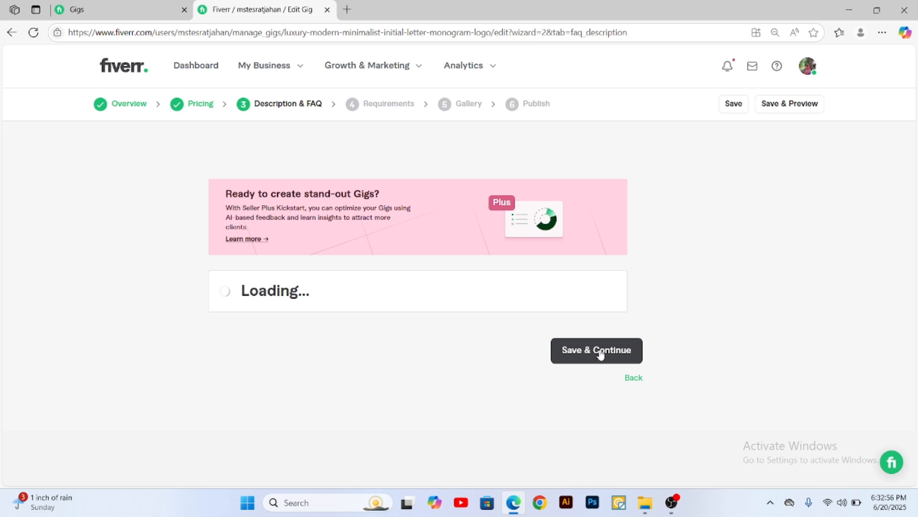
click(601, 353)
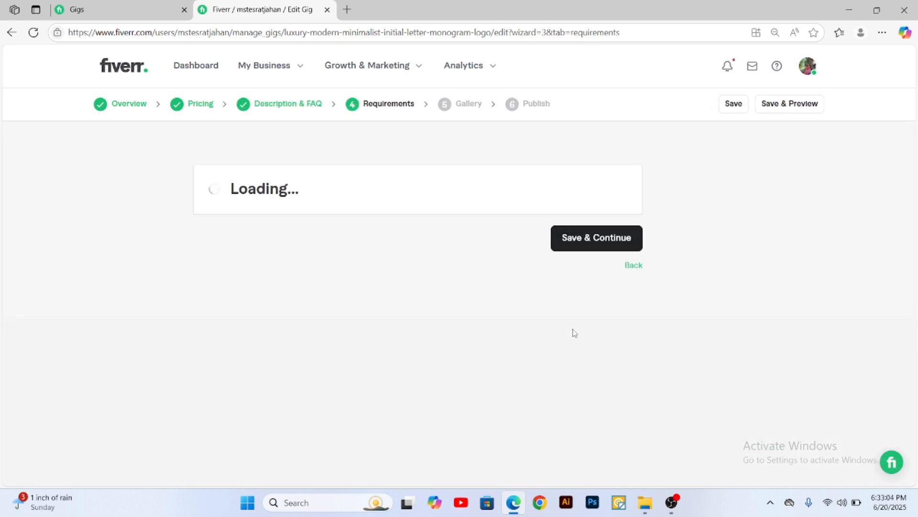
click(593, 246)
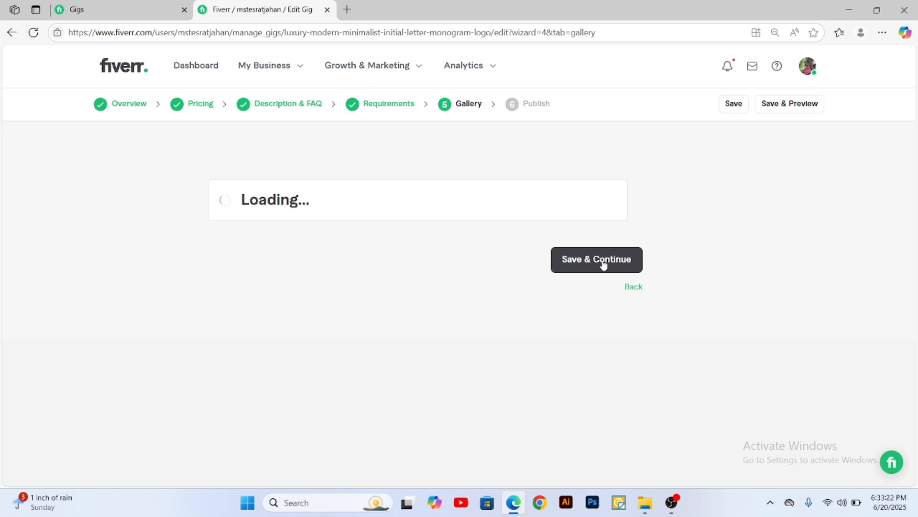
Step: Accept the declaration that the gallery materials are original, and save the Gallery stage to continue to Publish
scroll(604, 264, down, 15)
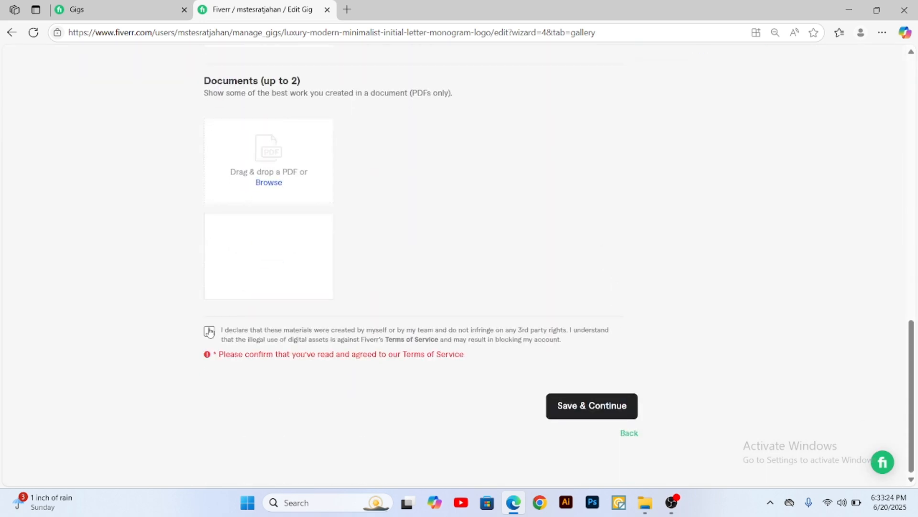
click(209, 331)
click(599, 414)
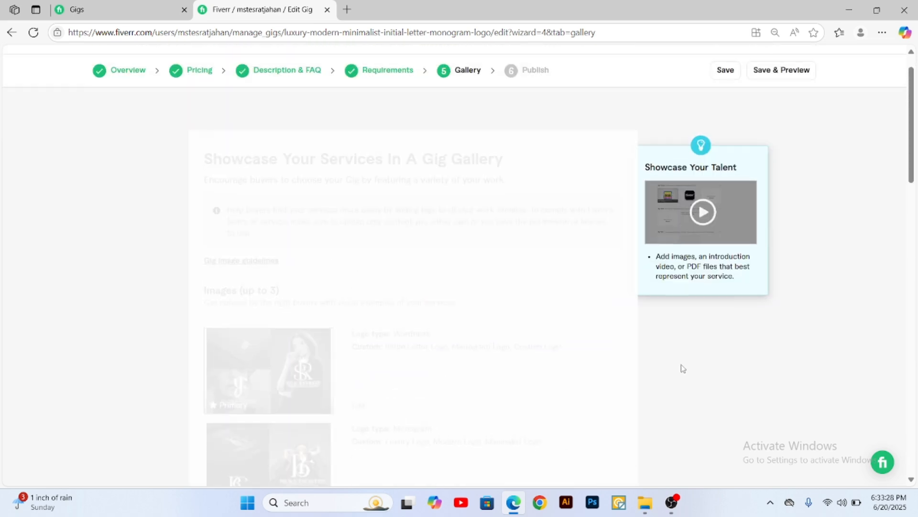
scroll(552, 324, down, 7)
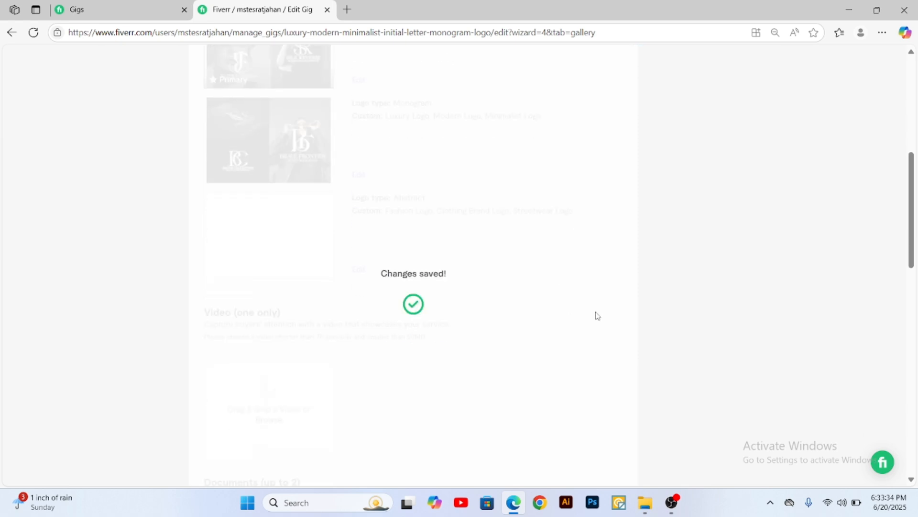
scroll(569, 307, down, 2)
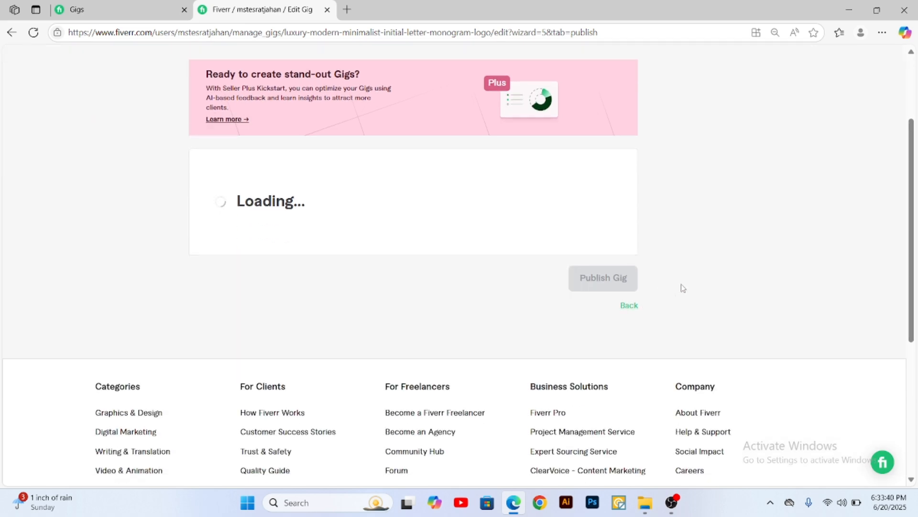
Step: Start the identity verification from the requirement listed in the gig's Publish stage
scroll(672, 287, down, 1)
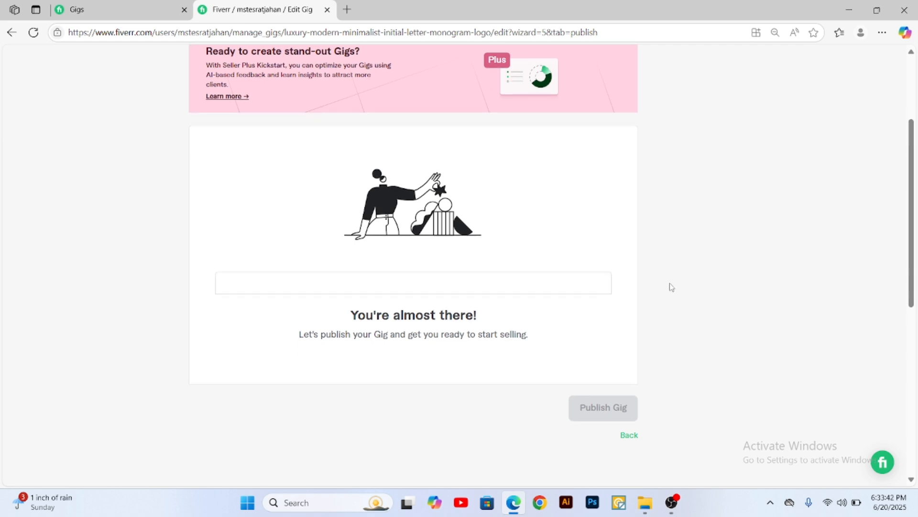
scroll(610, 282, up, 1)
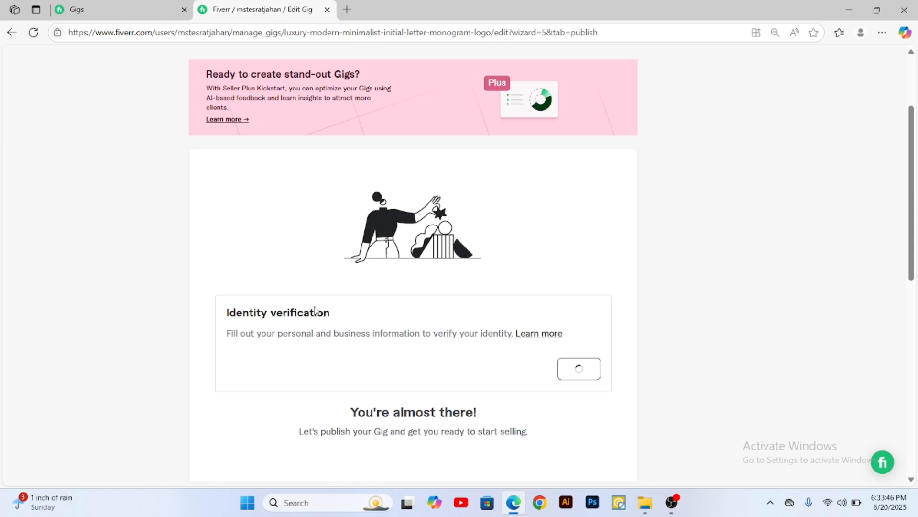
drag(228, 313, 335, 318)
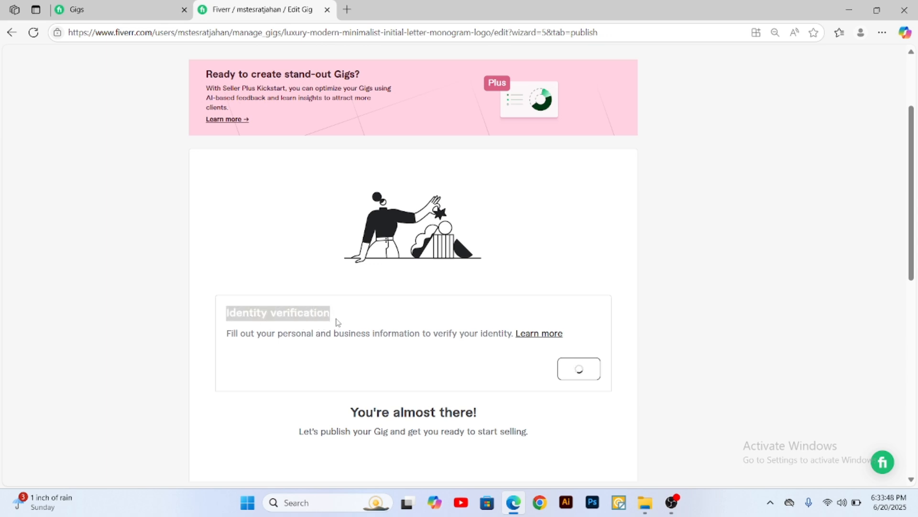
click(564, 374)
scroll(574, 313, down, 3)
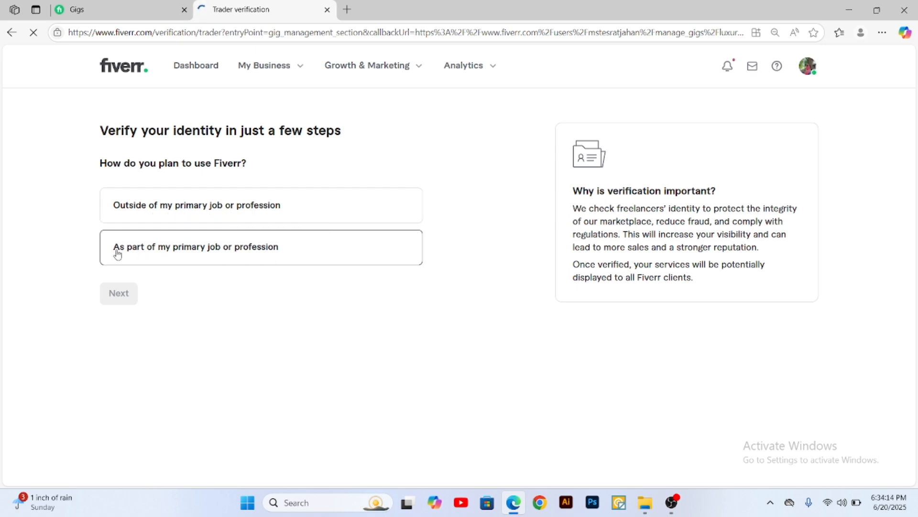
Step: Answer that Fiverr is used as part of the primary job or profession and that the business is not registered
click(267, 253)
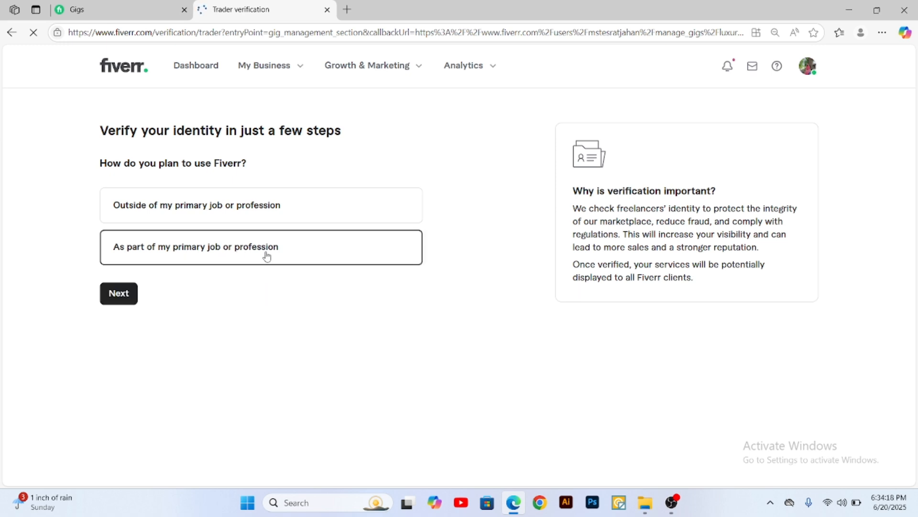
click(118, 294)
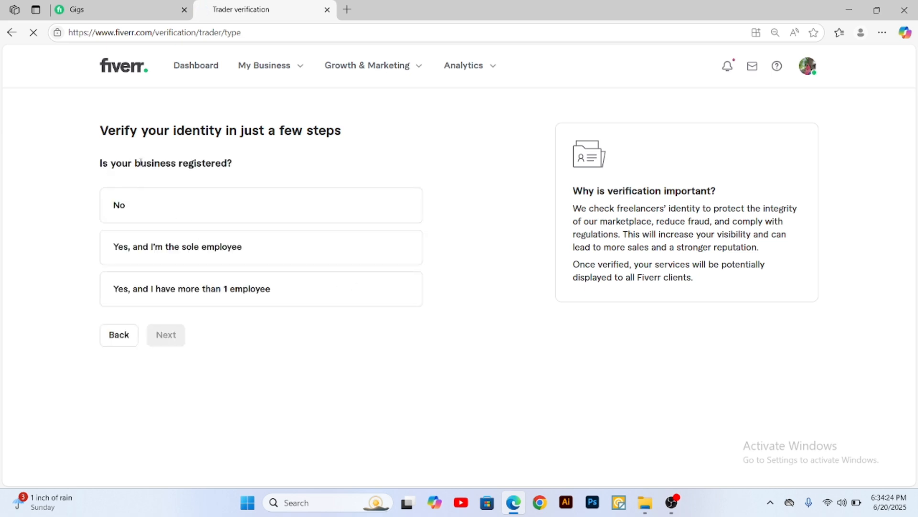
click(166, 207)
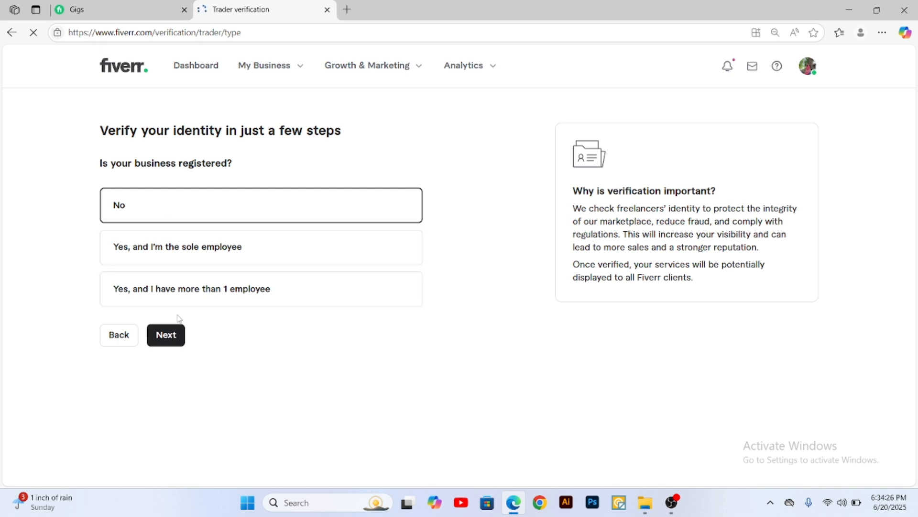
click(164, 336)
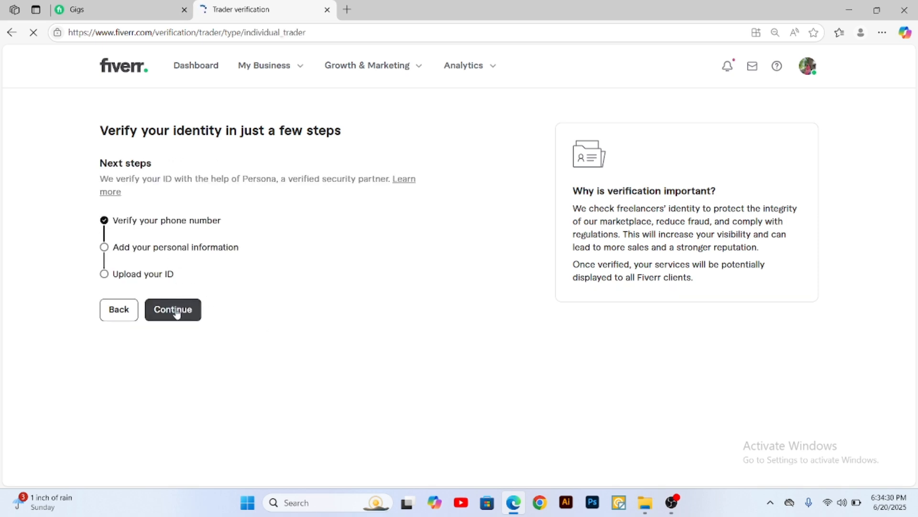
Step: Read through the listed verification steps covering phone number, personal information and ID upload
drag(118, 222, 225, 232)
click(127, 251)
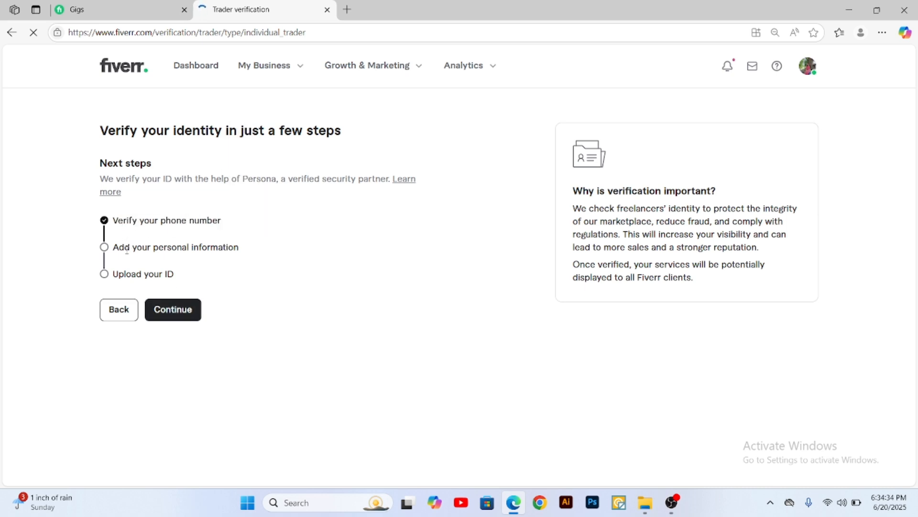
drag(119, 250, 238, 252)
click(238, 247)
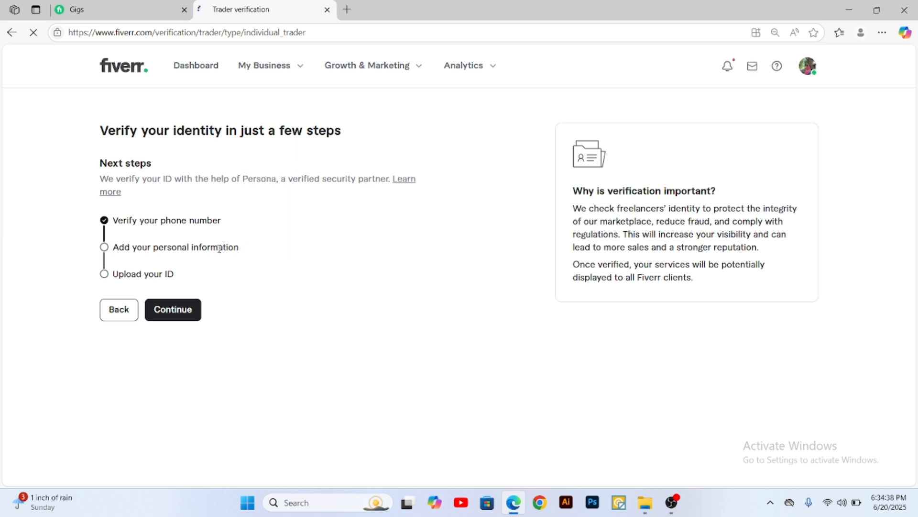
drag(113, 276, 173, 278)
click(132, 277)
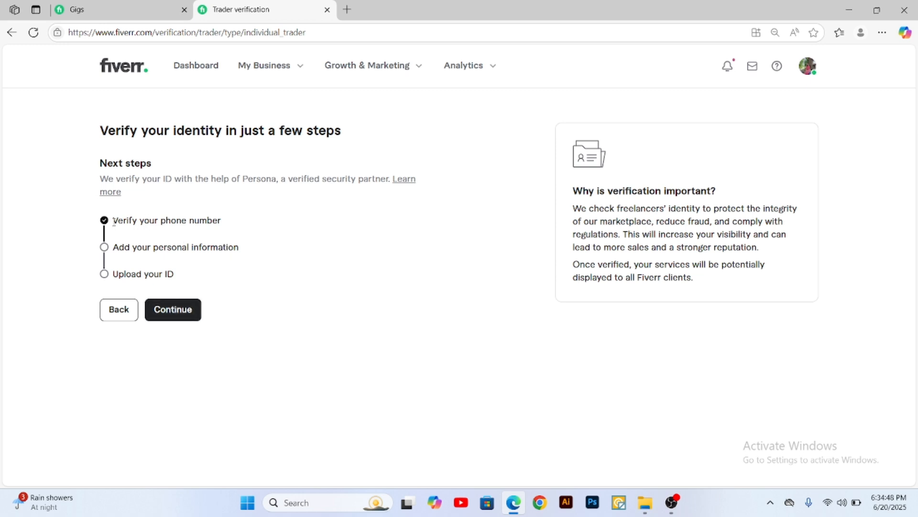
drag(113, 221, 229, 222)
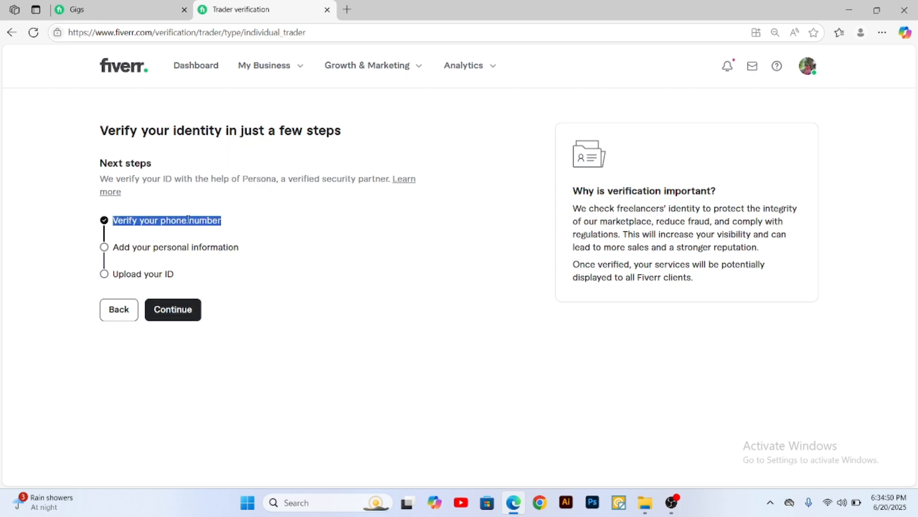
click(188, 219)
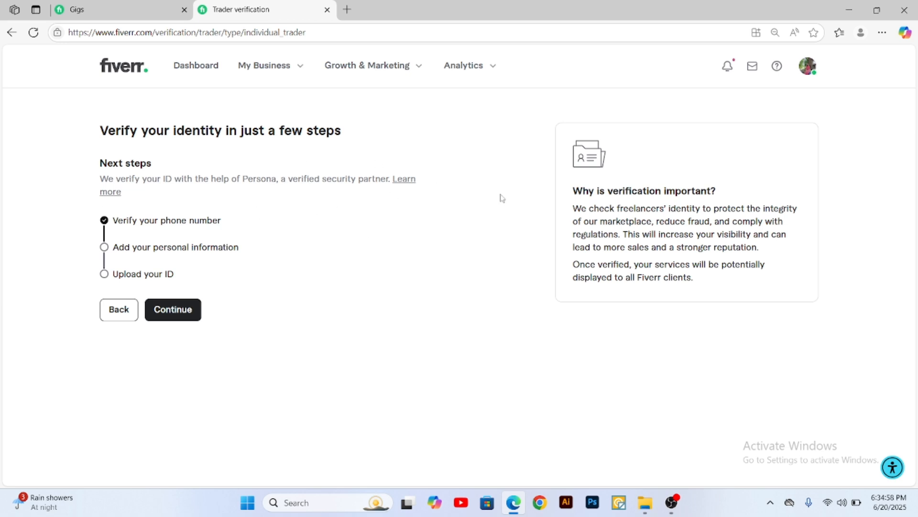
click(280, 65)
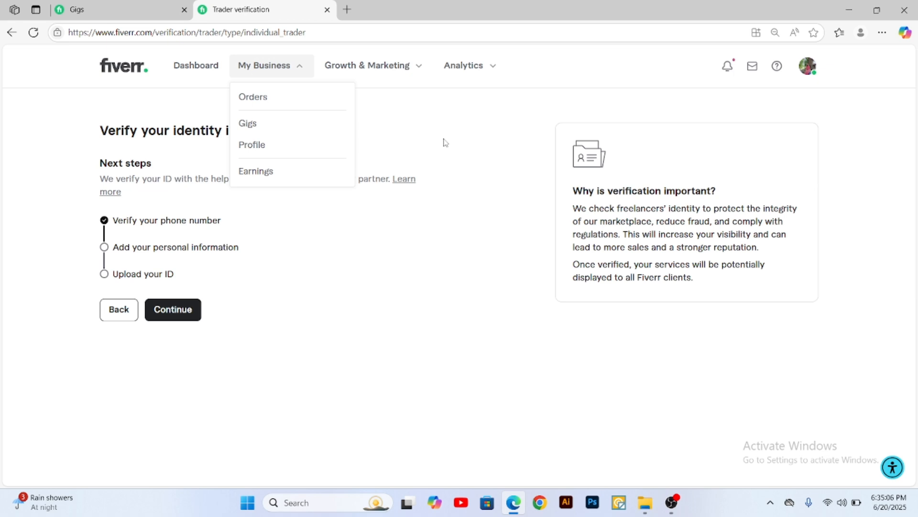
click(536, 113)
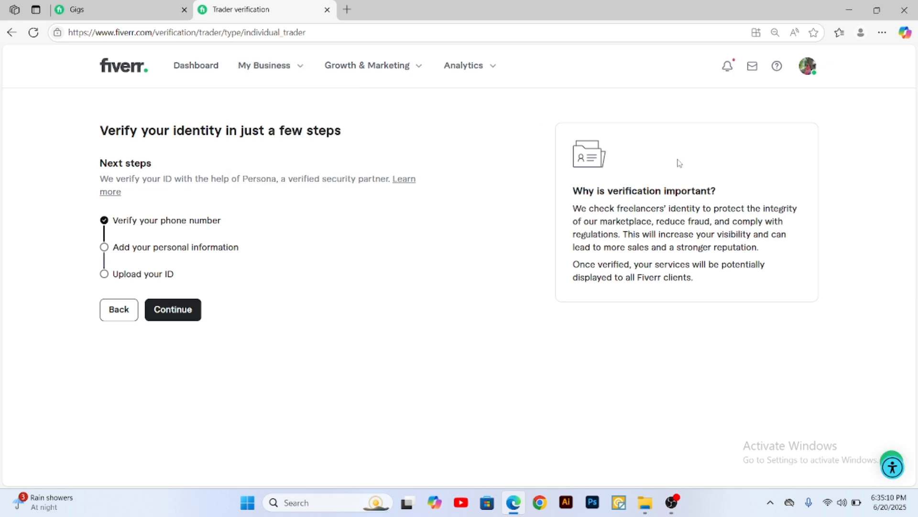